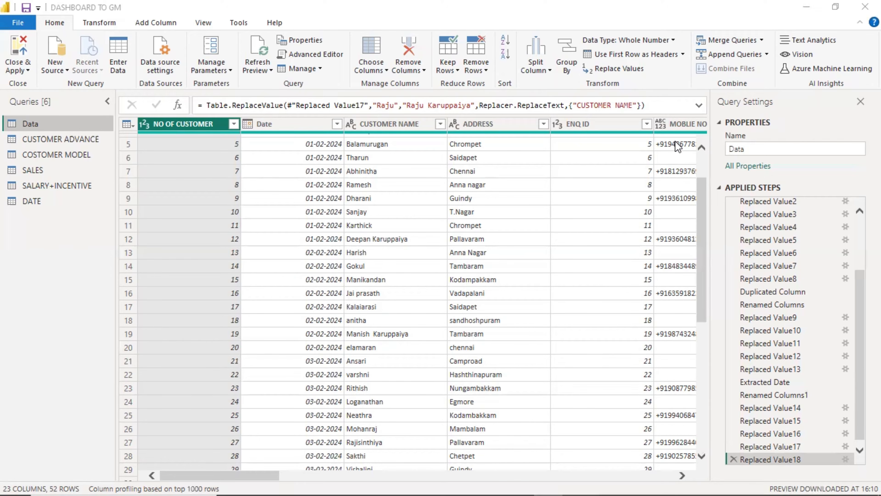
Bring up the Notepad list of topics and move it further left on screen.
key("alt+Tab")
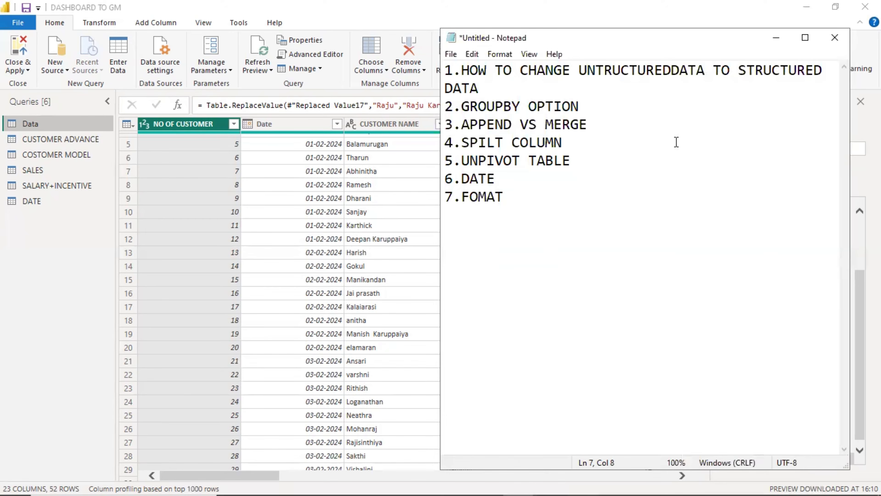
left_click_drag(739, 36, 672, 32)
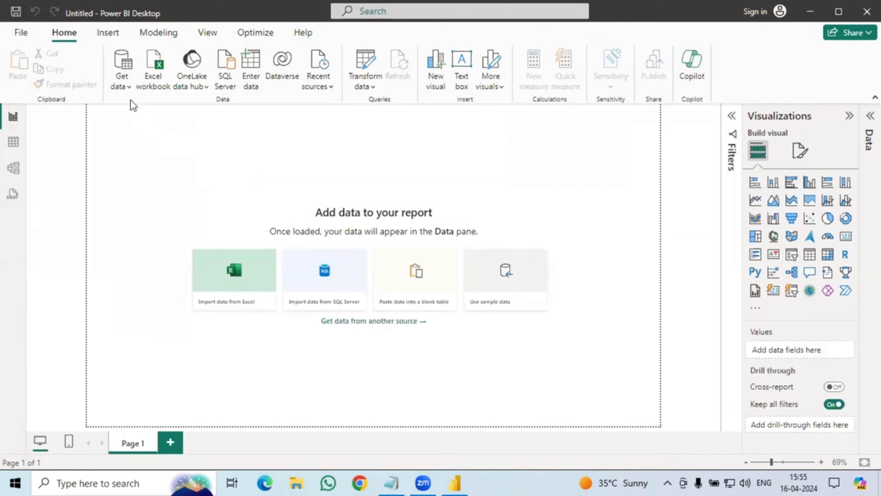
Get data from an Excel workbook, opening Visitor Walkin 01 (1).xlsx from Downloads.
left_click(126, 83)
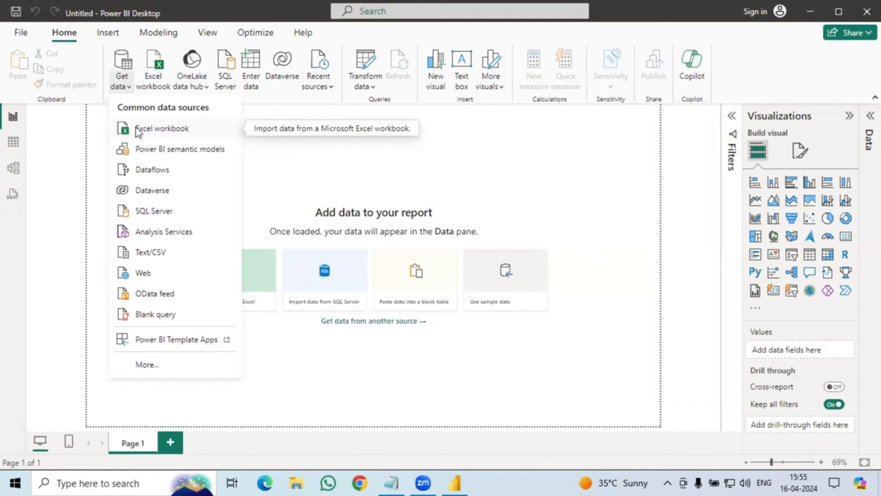
left_click(137, 129)
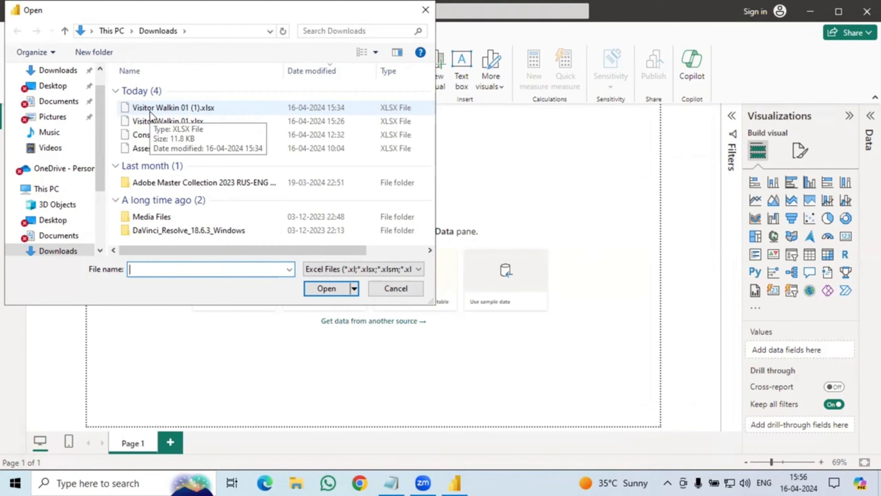
left_click(149, 111)
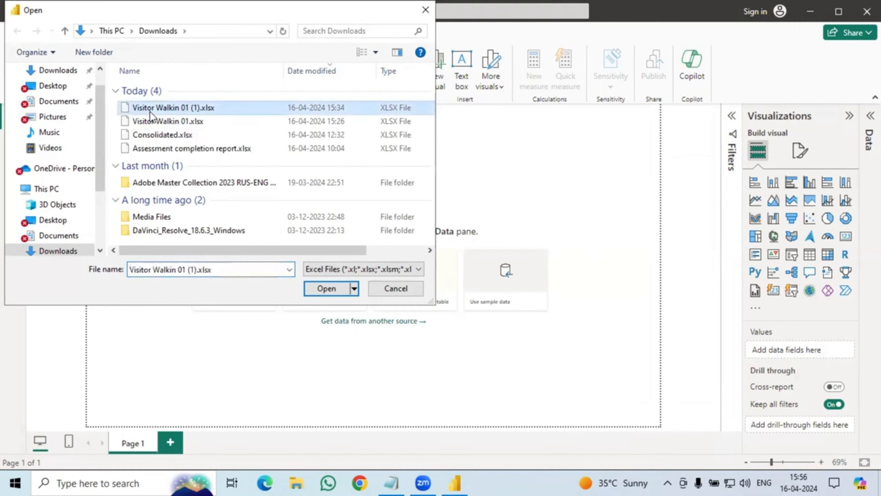
left_click(324, 289)
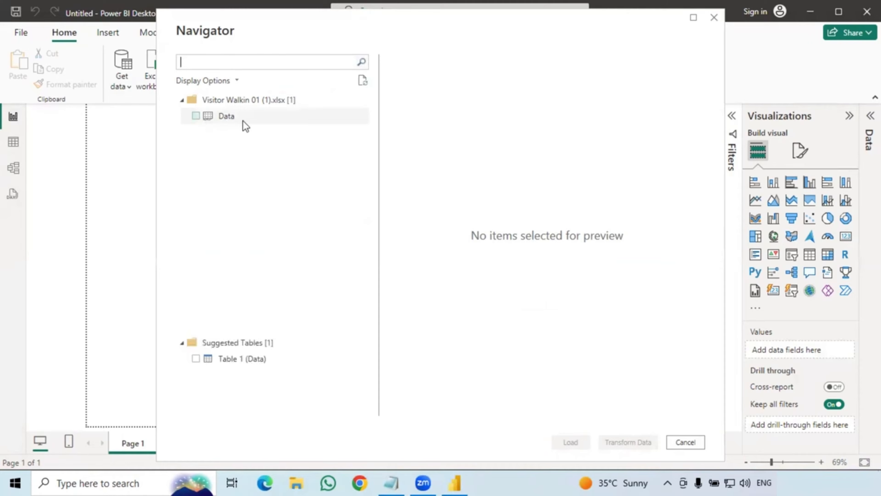
Tick and preview the Data sheet in Navigator, then load it with Transform Data.
left_click(196, 116)
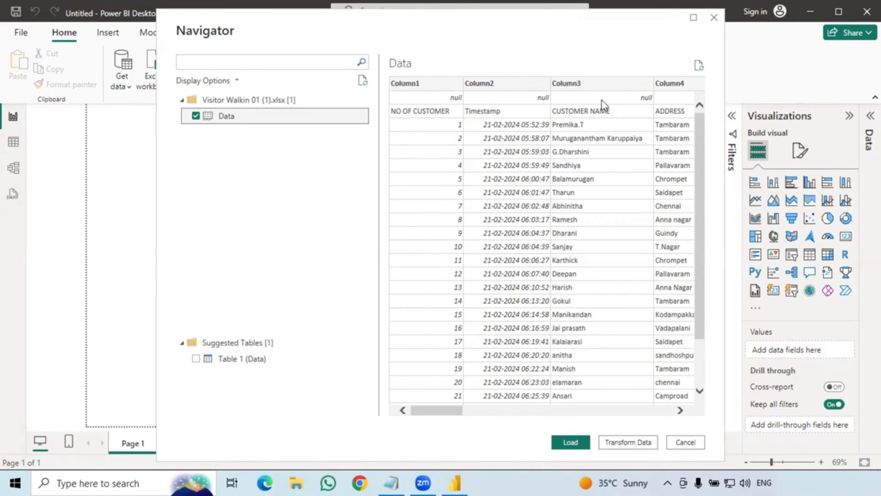
left_click_drag(437, 411, 511, 409)
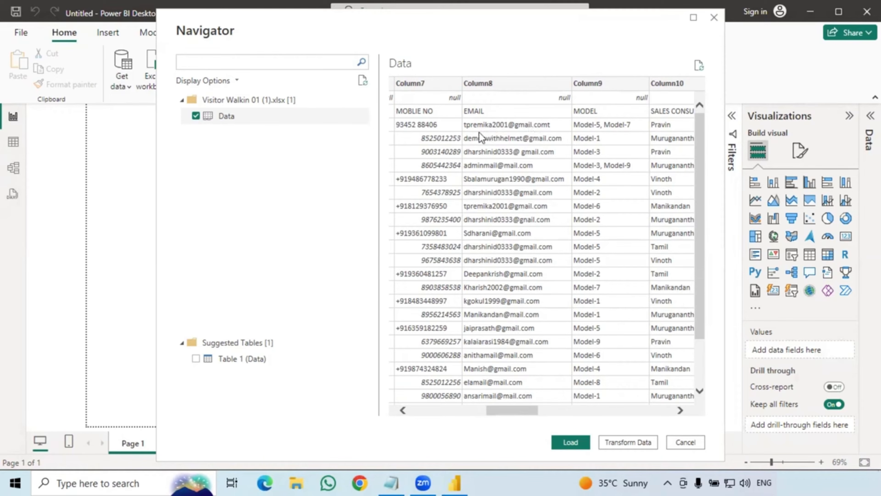
left_click_drag(505, 412, 550, 412)
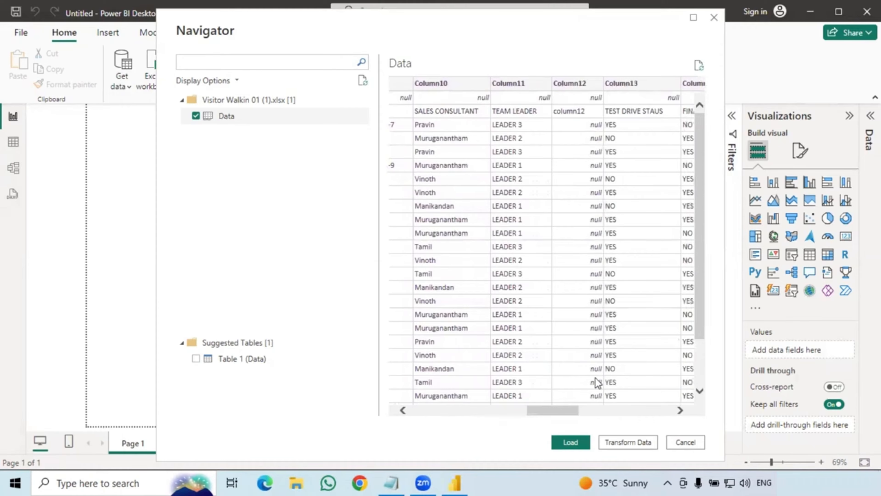
left_click_drag(526, 410, 436, 415)
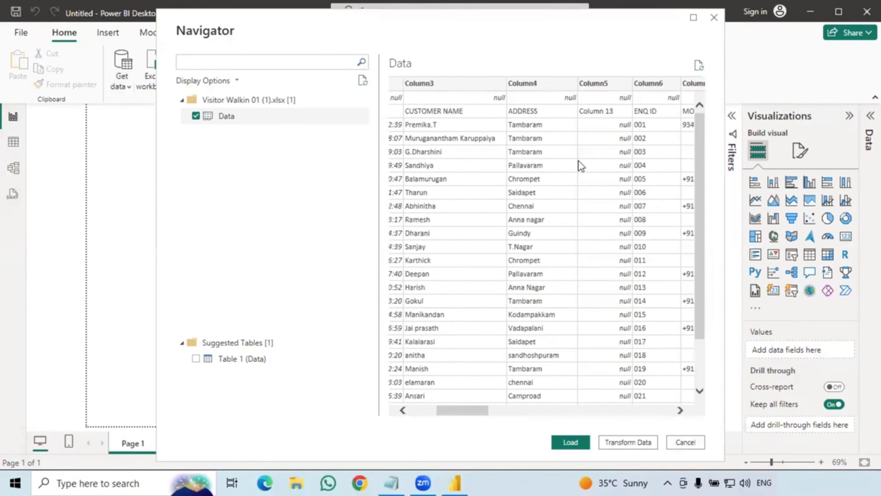
left_click(637, 443)
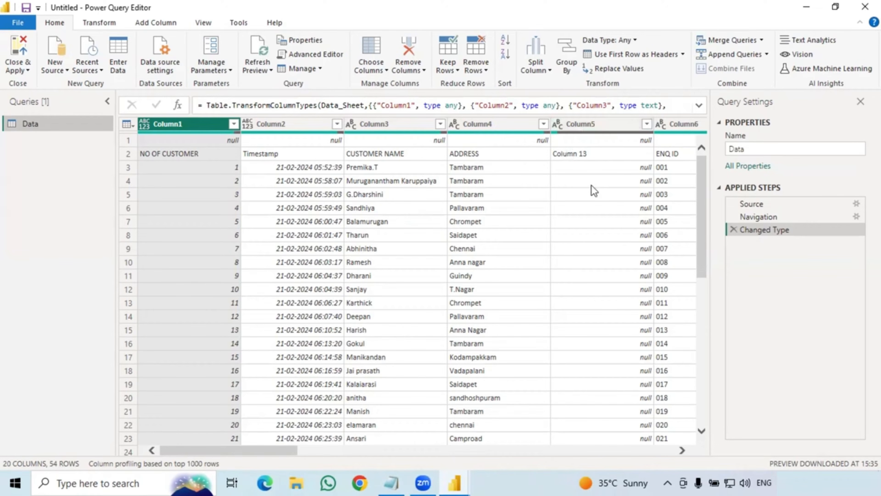
Check the cleaning notes, then remove the mostly empty Column5.
key("alt+Tab")
key("alt+Tab")
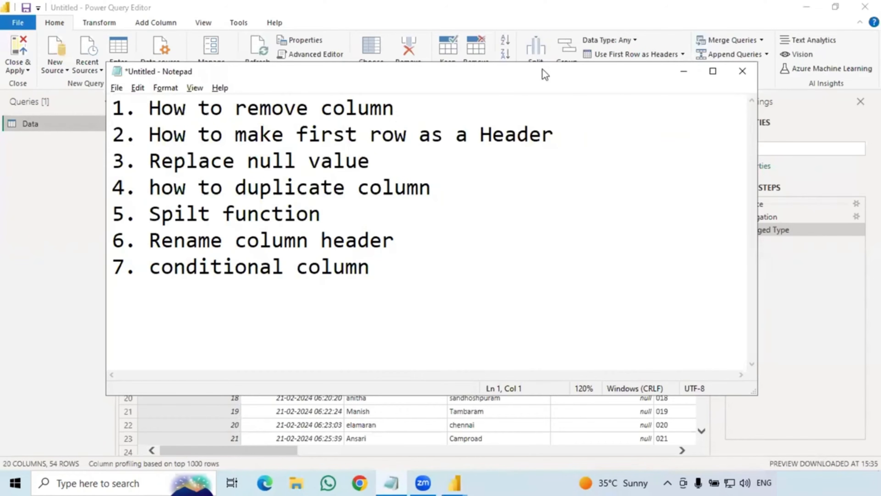
key("alt+Tab")
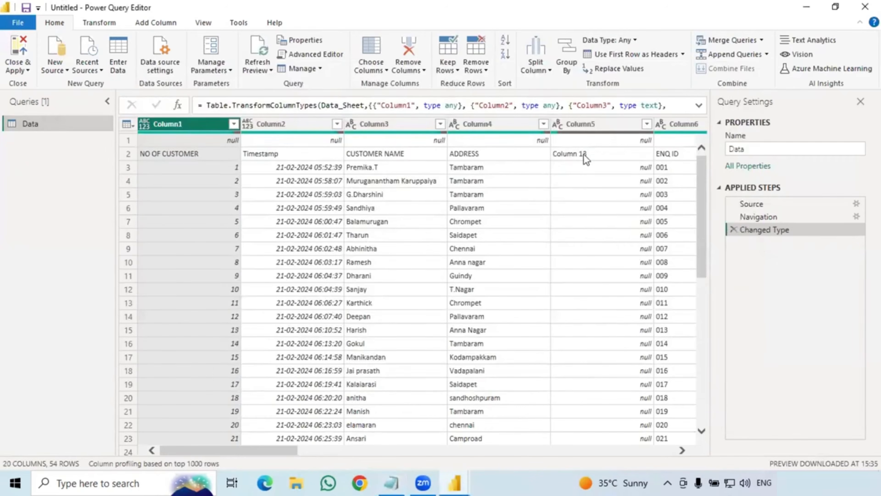
left_click(592, 123)
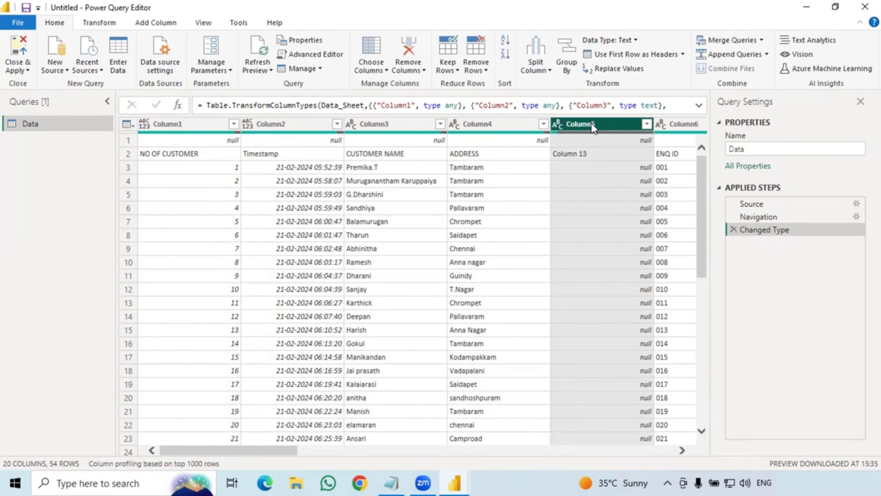
right_click(591, 123)
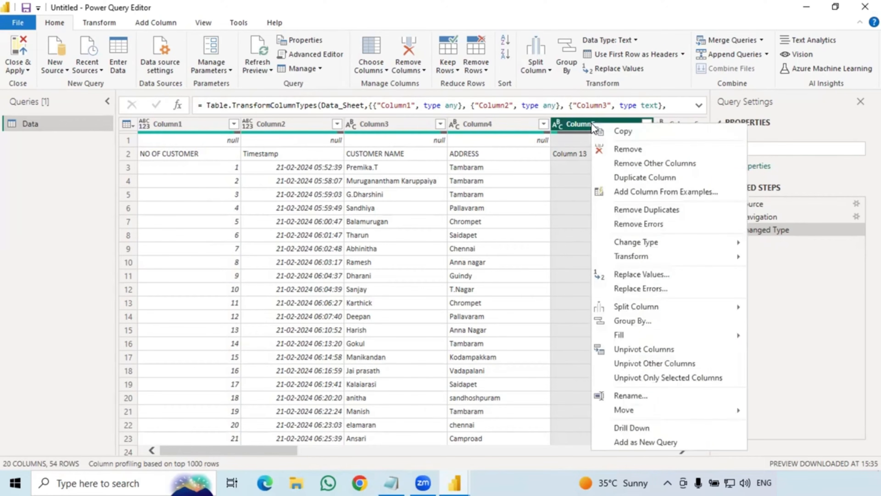
left_click(604, 150)
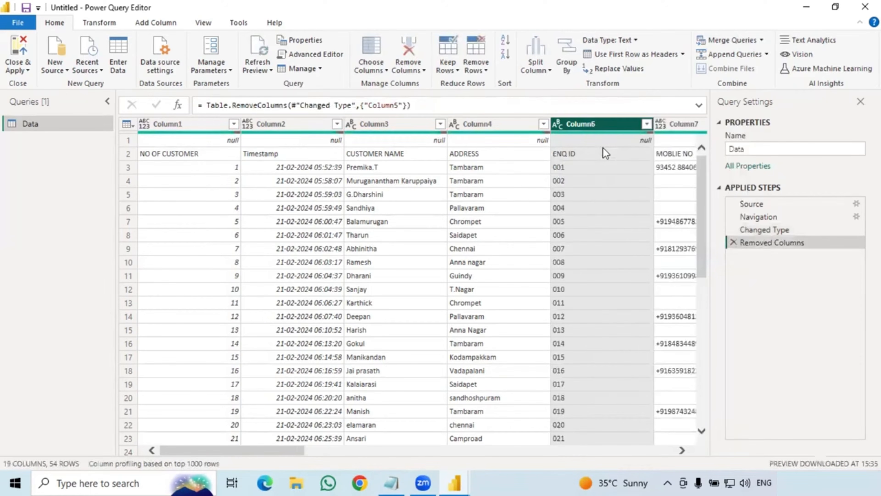
left_click_drag(226, 451, 410, 447)
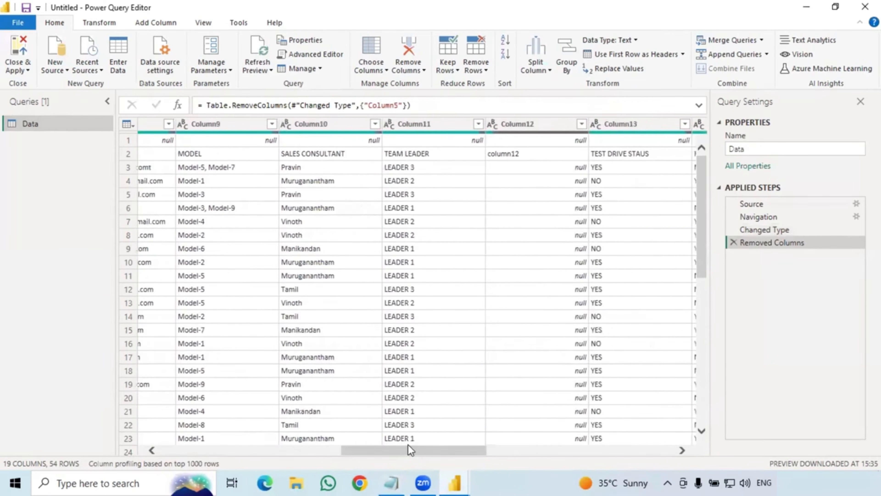
Remove the empty Column12 from the Data query.
left_click(524, 125)
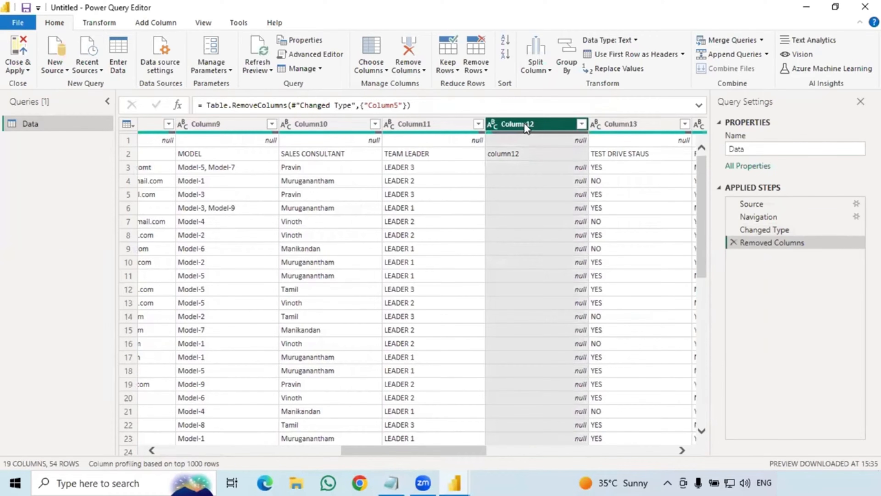
right_click(523, 123)
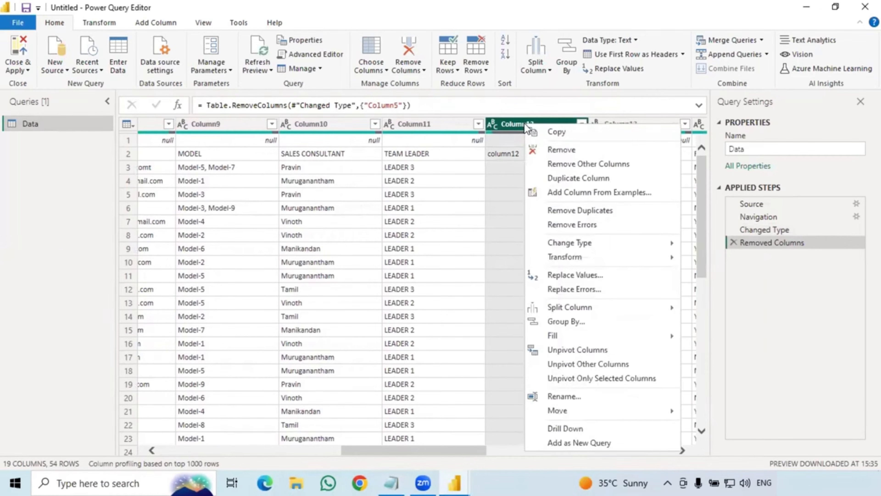
left_click(536, 150)
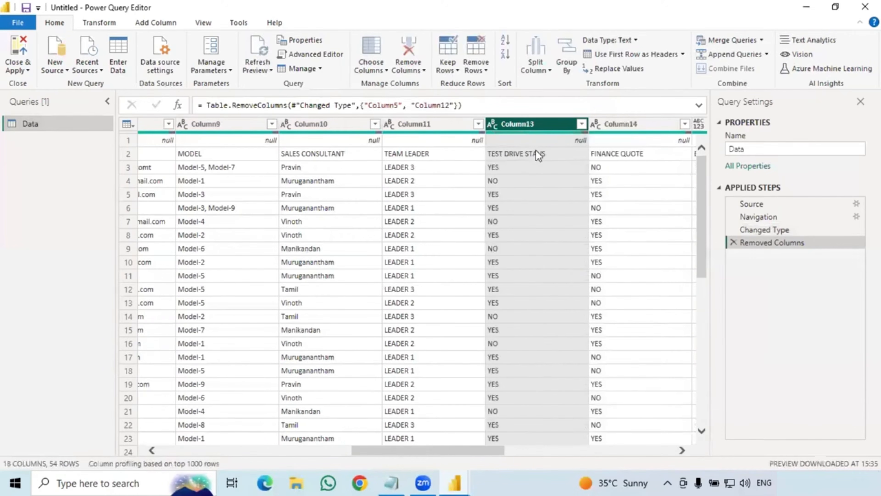
left_click_drag(378, 447, 231, 455)
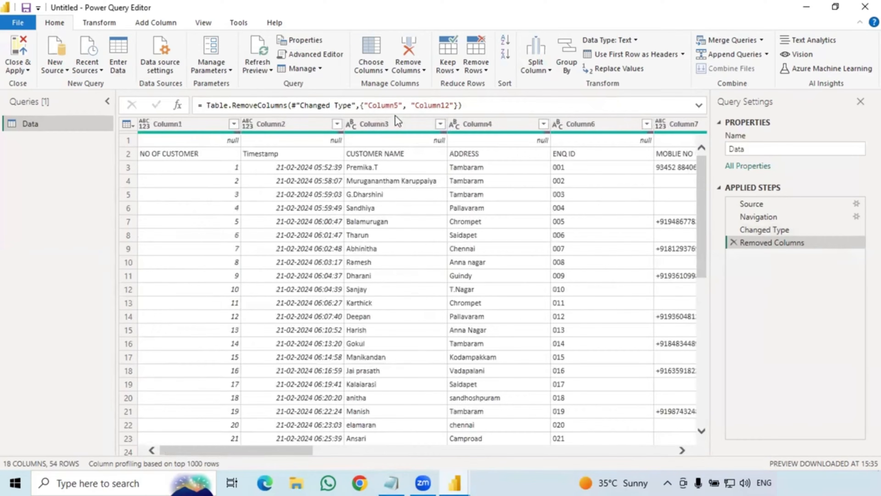
Inspect the data type choices for Column3 (CUSTOMER NAME) without changing it.
left_click(394, 125)
right_click(393, 124)
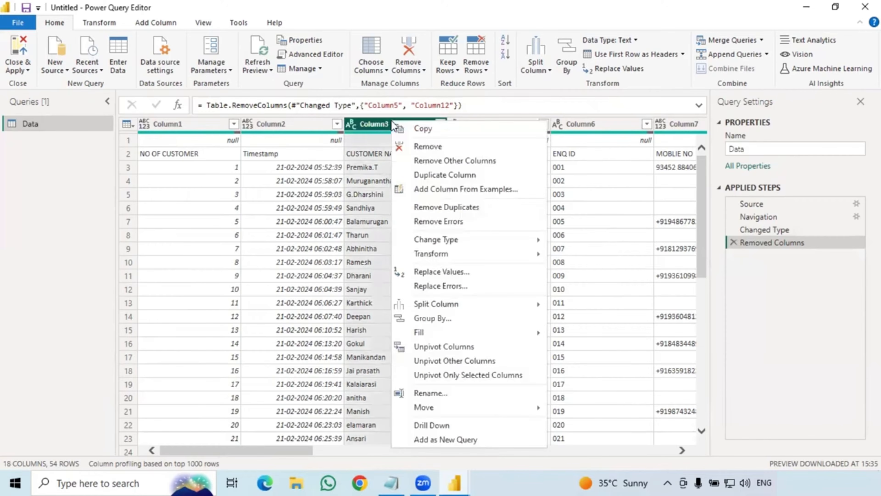
left_click(353, 119)
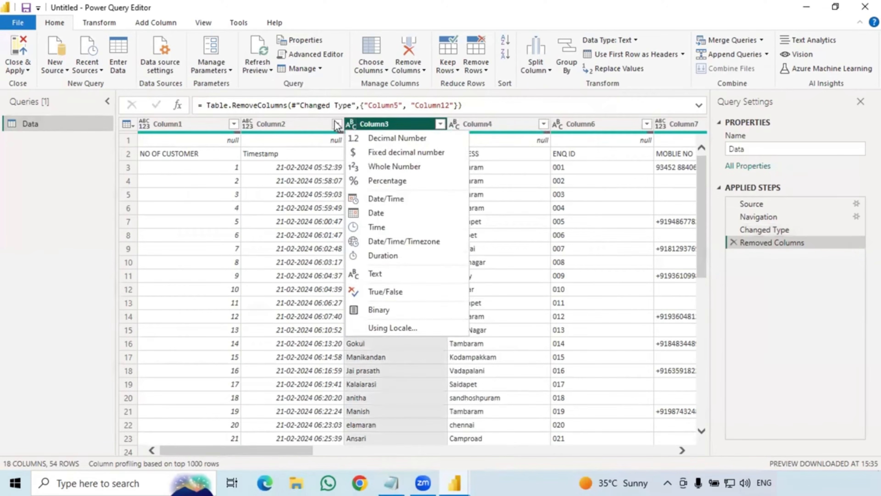
left_click(161, 156)
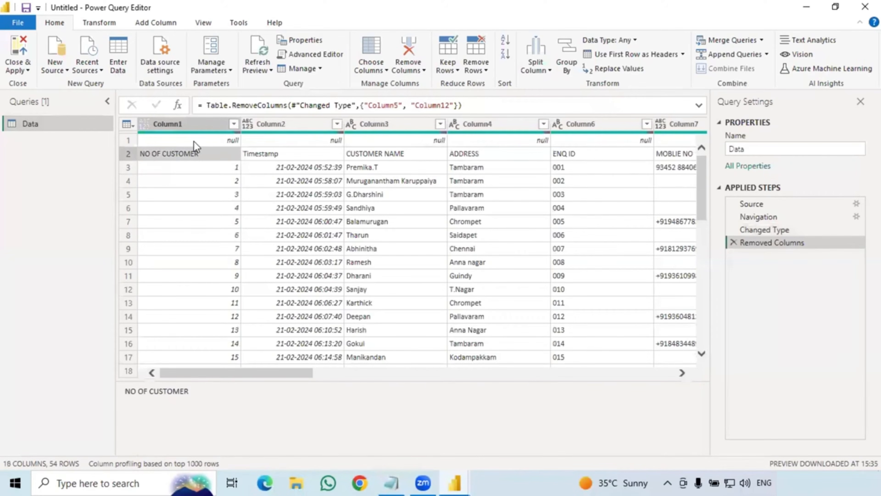
Apply Use First Row as Headers twice, dropping the null row and promoting NO OF CUSTOMER, Timestamp labels.
left_click(95, 23)
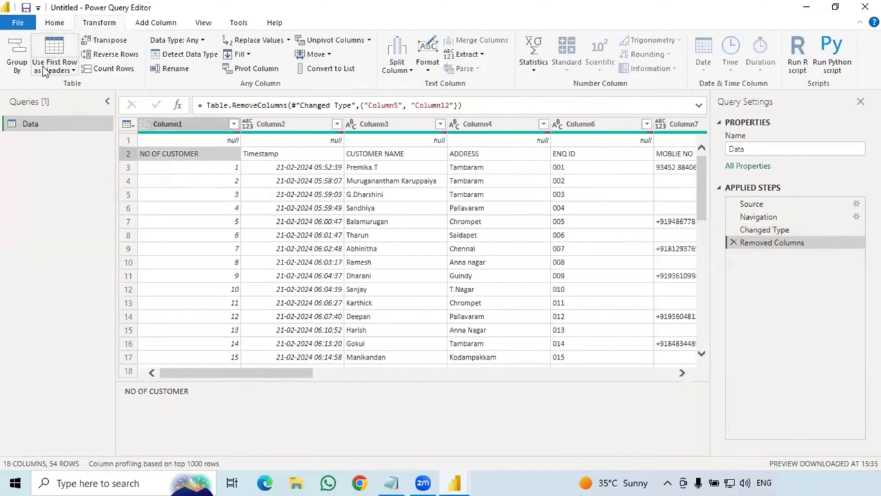
left_click(63, 68)
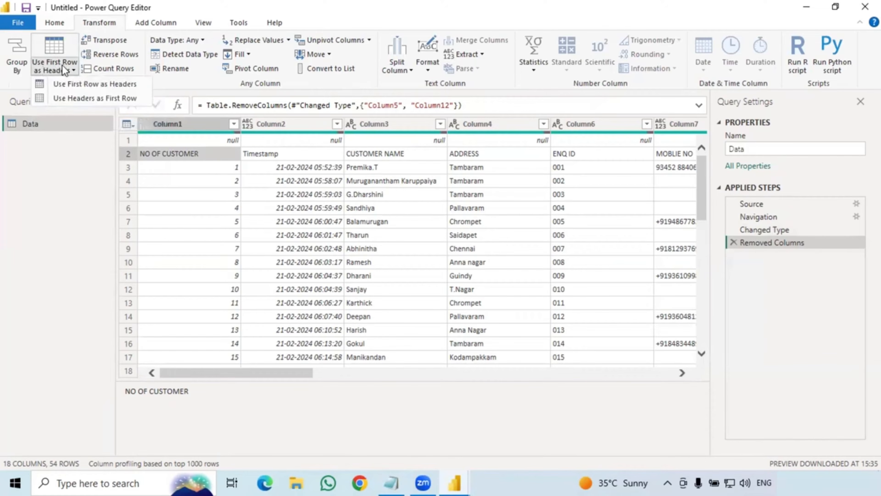
left_click(53, 52)
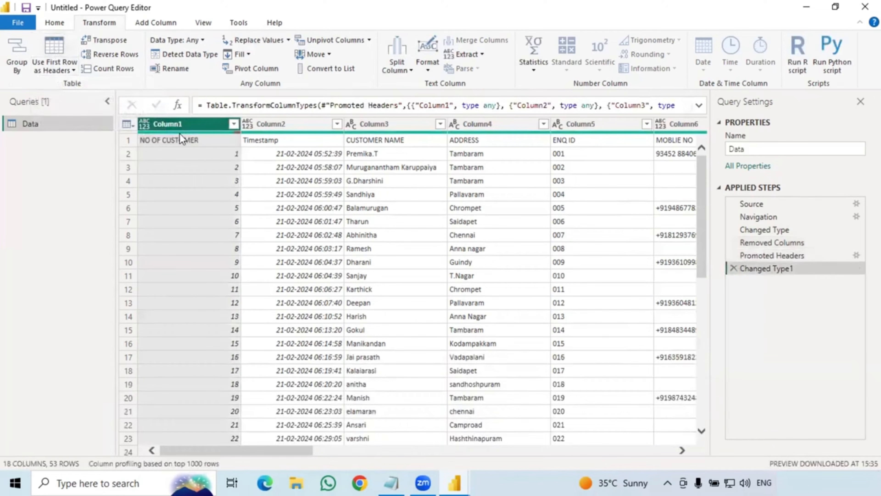
mouse_move(179, 133)
left_click(51, 47)
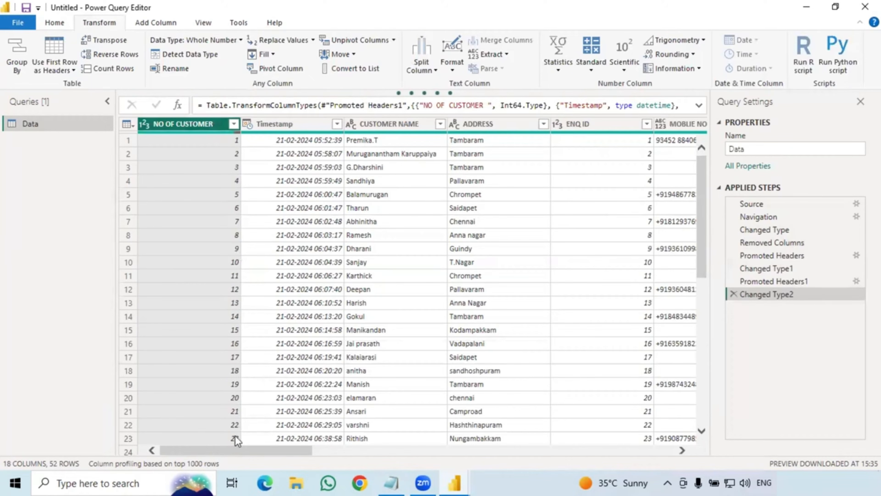
left_click_drag(230, 451, 241, 451)
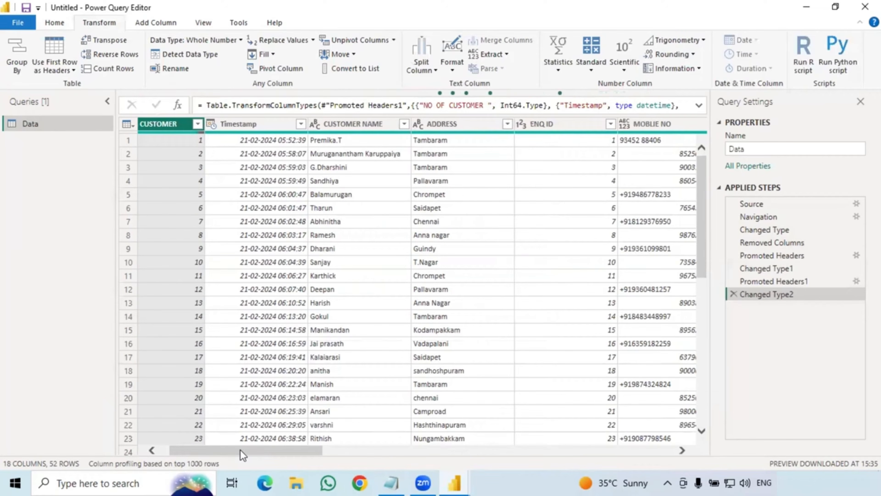
left_click_drag(224, 450, 258, 450)
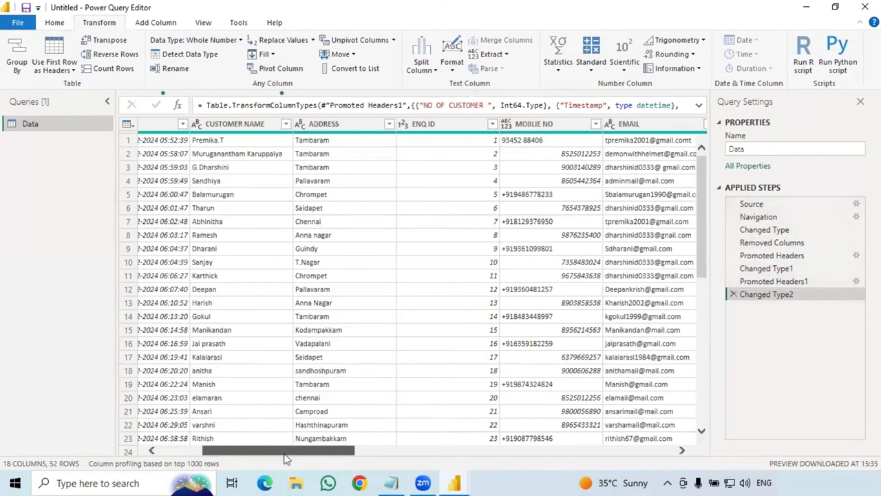
left_click_drag(283, 453, 607, 454)
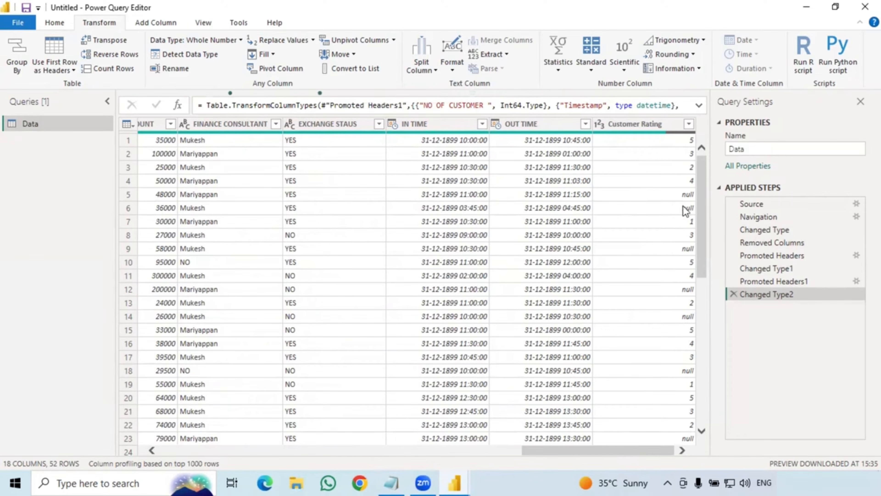
scroll(674, 290, "down", 9)
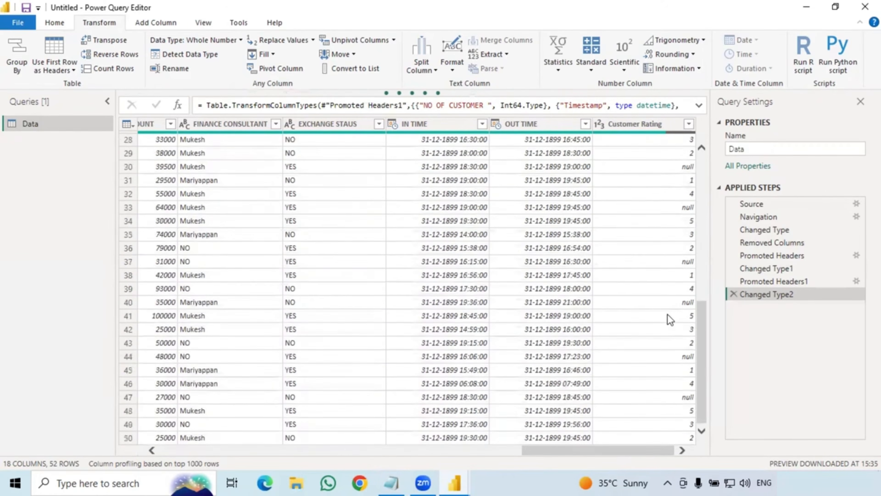
scroll(671, 320, "down", 1)
scroll(671, 316, "up", 10)
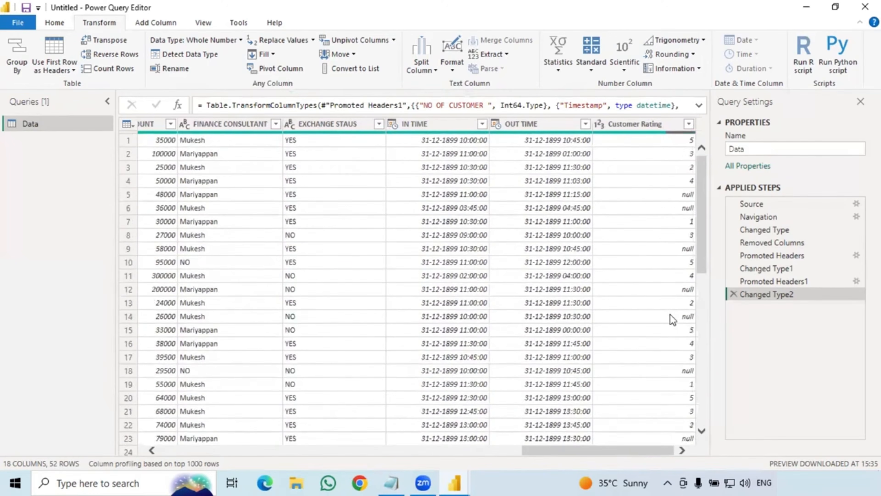
Use Replace Values on a null Customer Rating cell to replace null with 0.
left_click(673, 198)
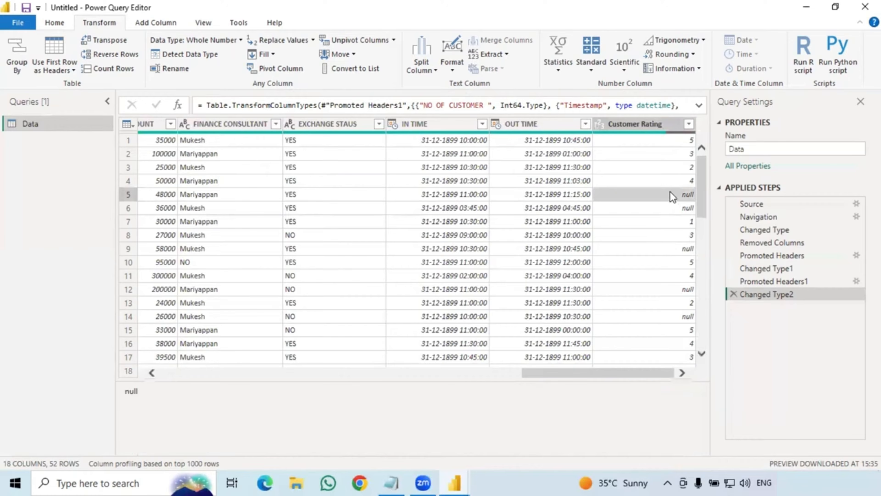
right_click(671, 197)
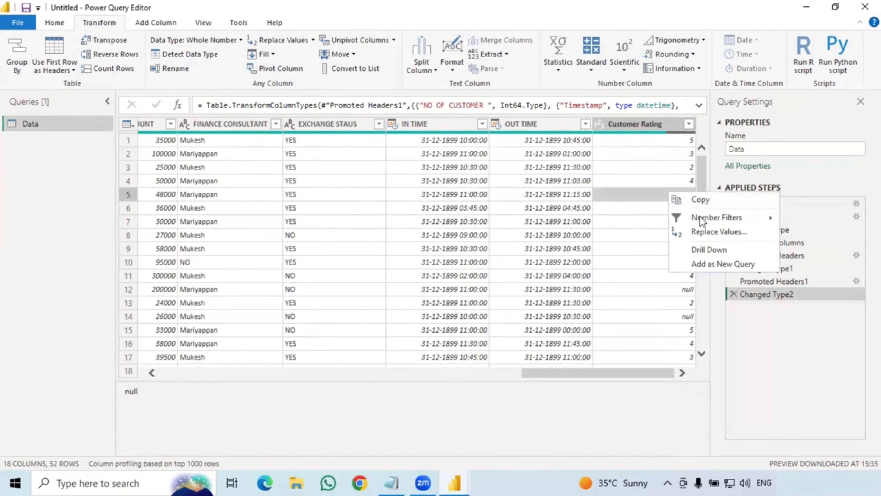
left_click(701, 233)
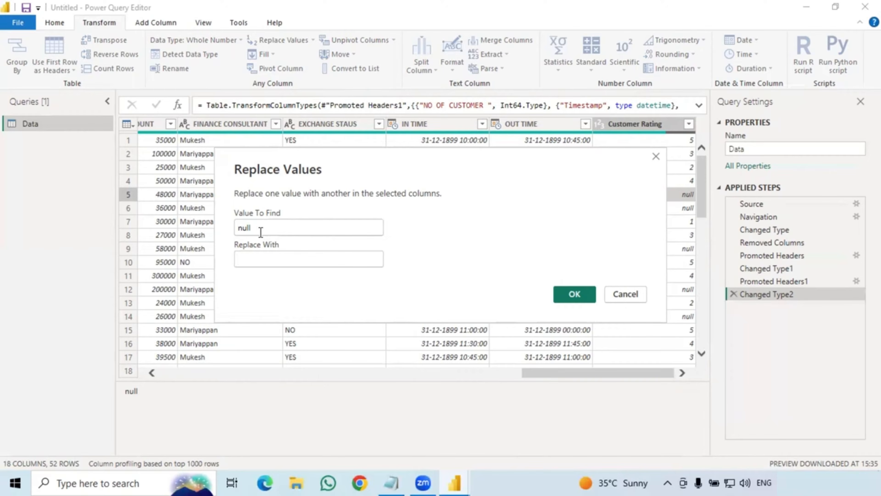
type("0")
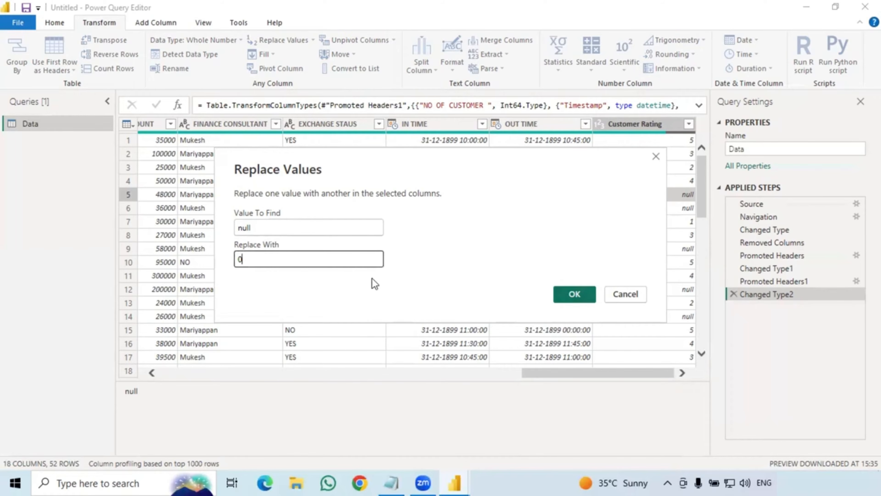
left_click(570, 294)
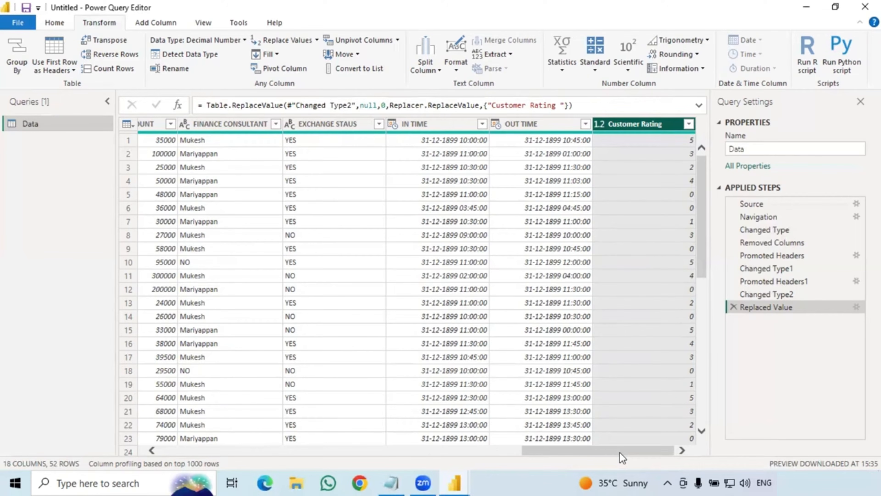
left_click_drag(620, 452, 381, 450)
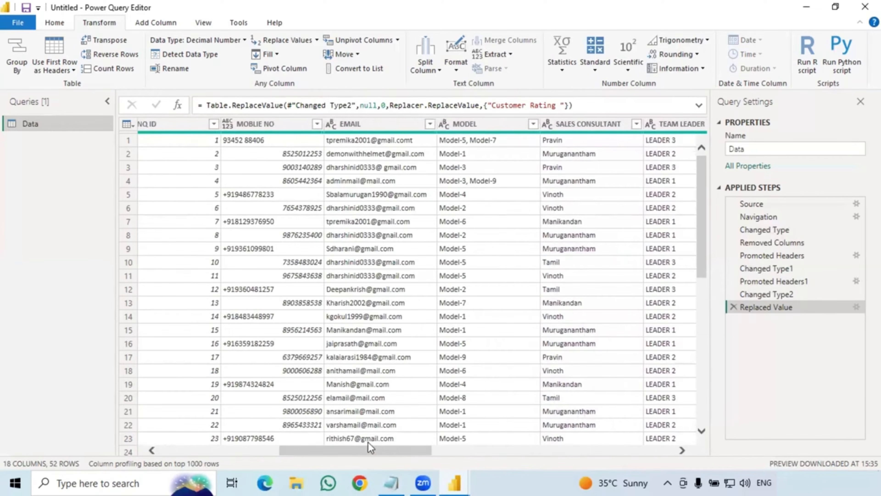
Duplicate the EMAIL column, creating EMAIL - Copy.
left_click(347, 125)
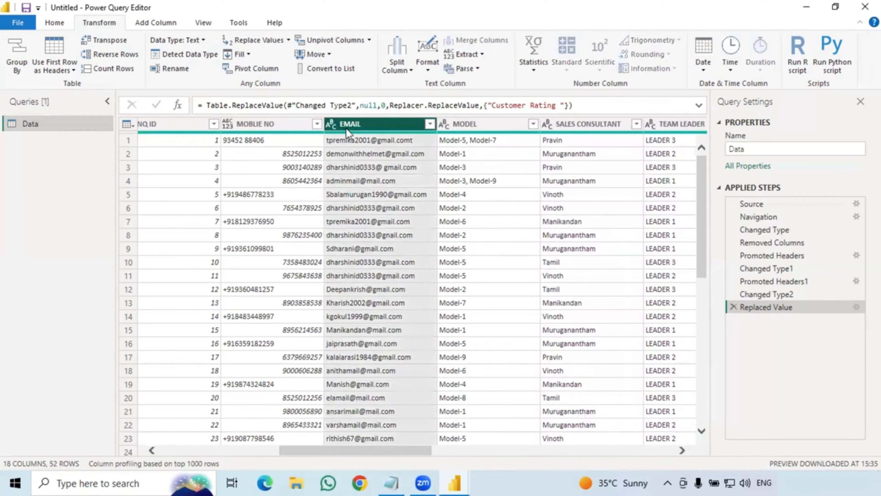
right_click(348, 125)
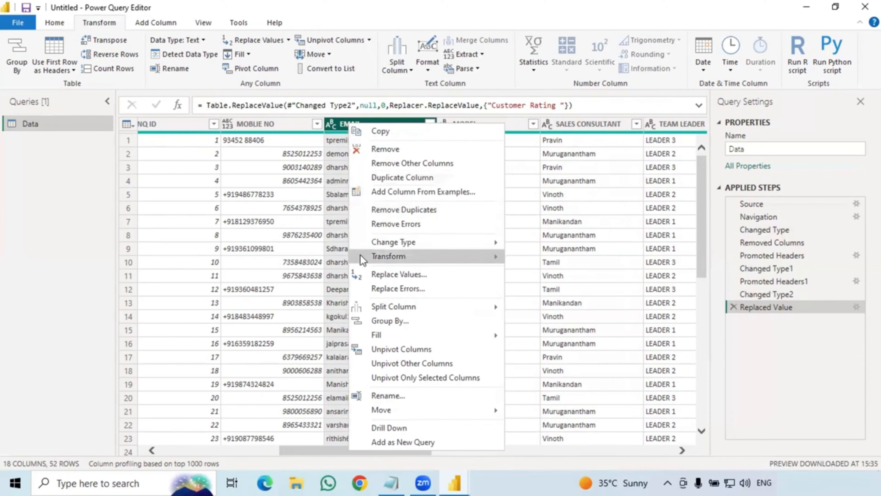
mouse_move(360, 257)
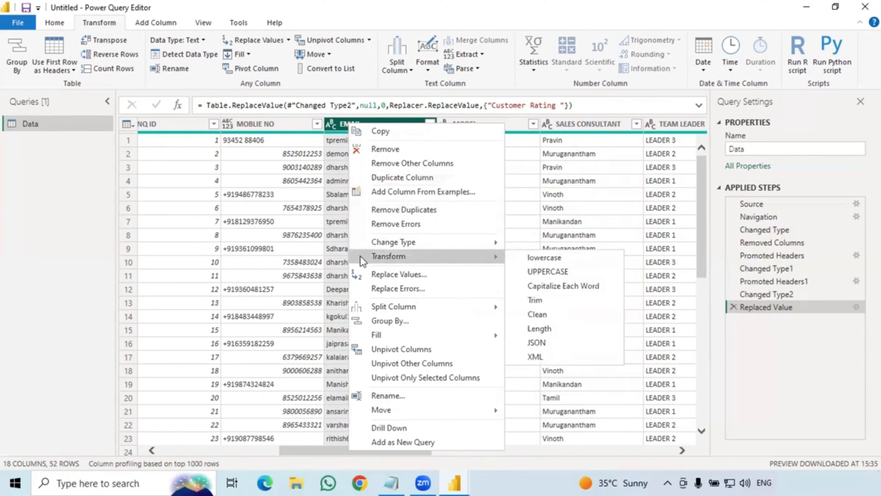
left_click(391, 178)
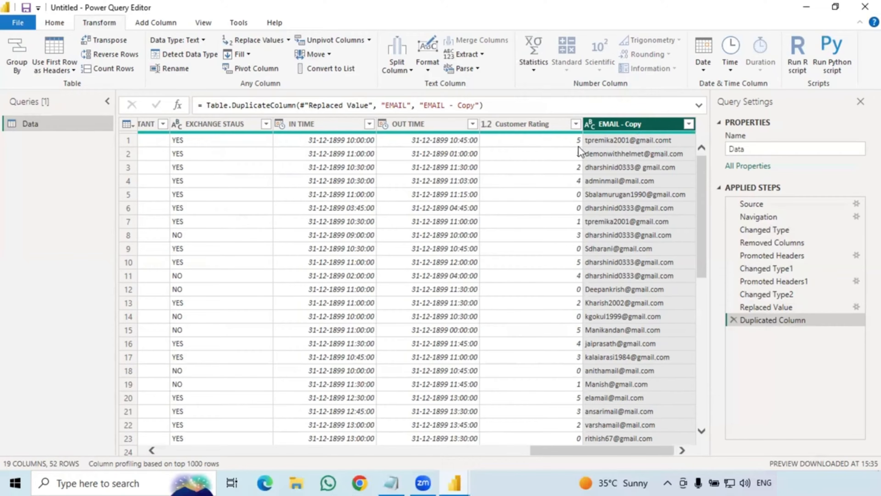
Split EMAIL - Copy by the @ delimiter at each occurrence into EMAIL - Copy.1 and EMAIL - Copy.2.
right_click(626, 131)
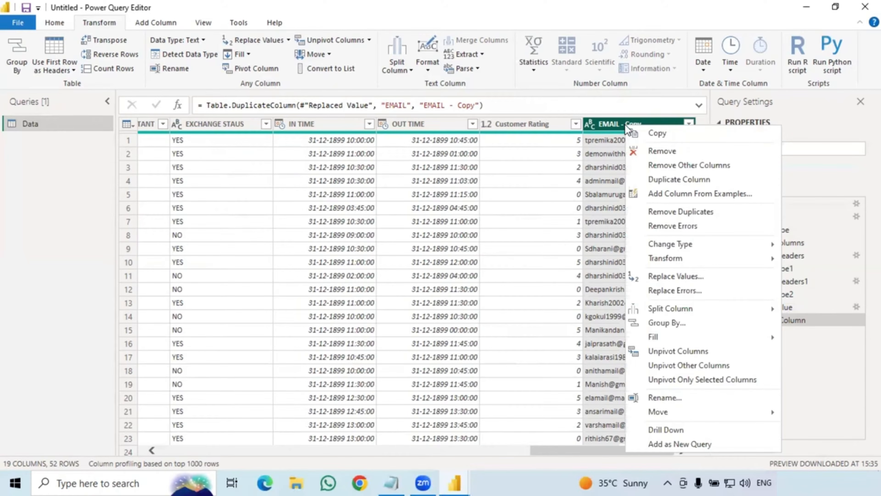
mouse_move(664, 308)
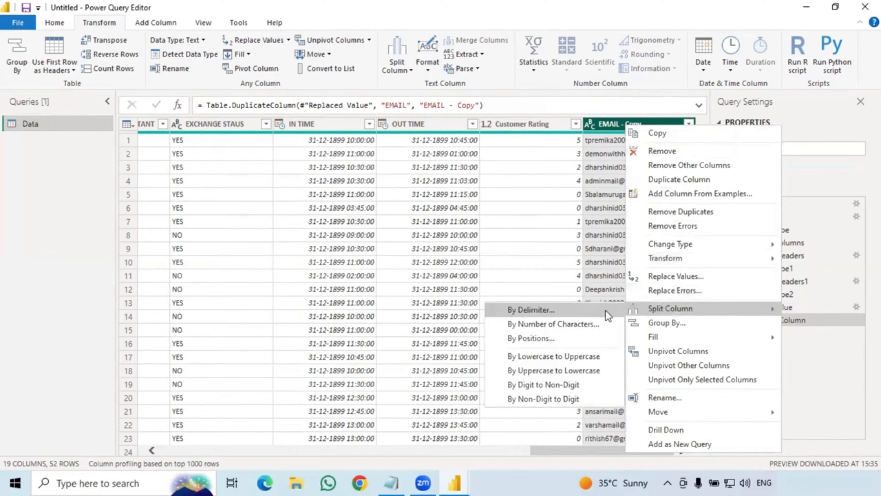
left_click(593, 310)
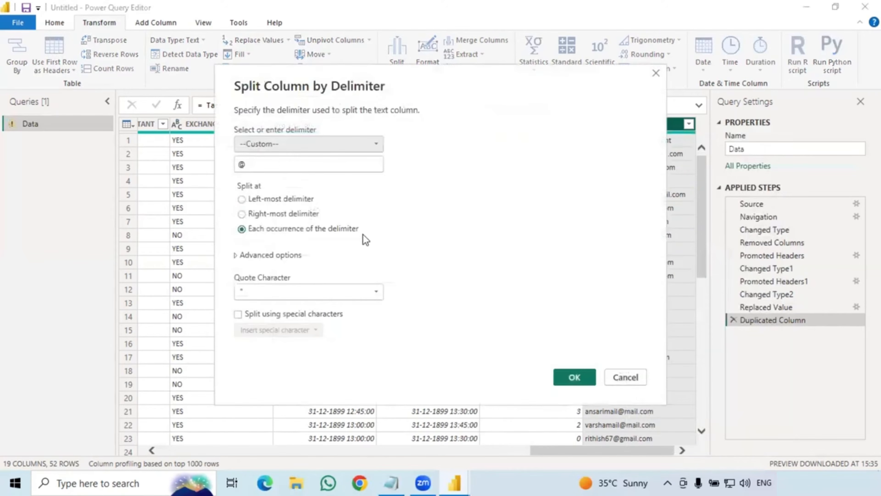
left_click(278, 161)
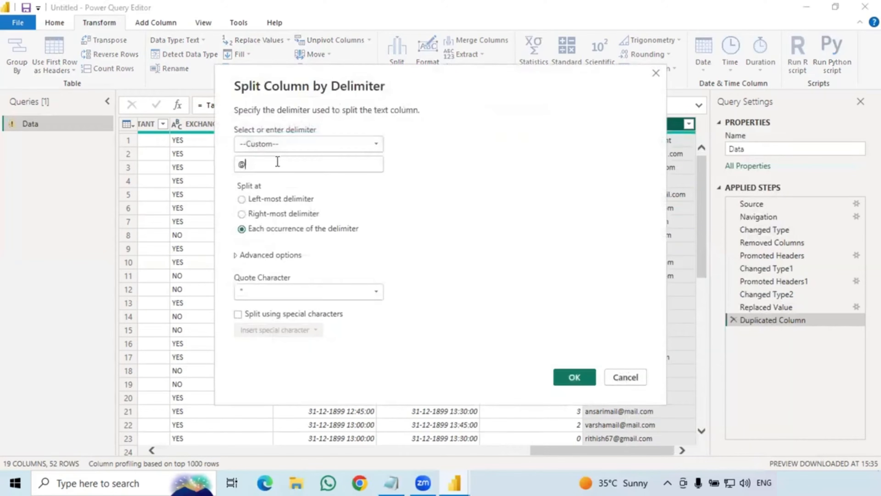
left_click(574, 377)
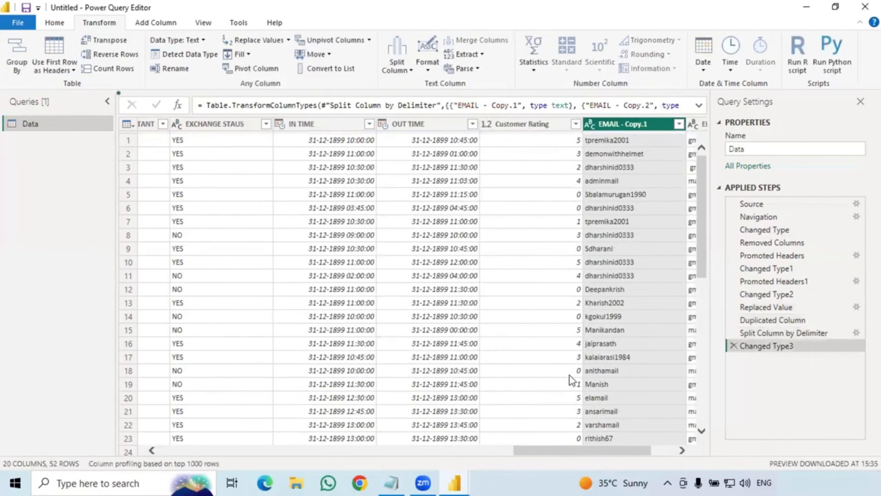
left_click_drag(521, 450, 562, 447)
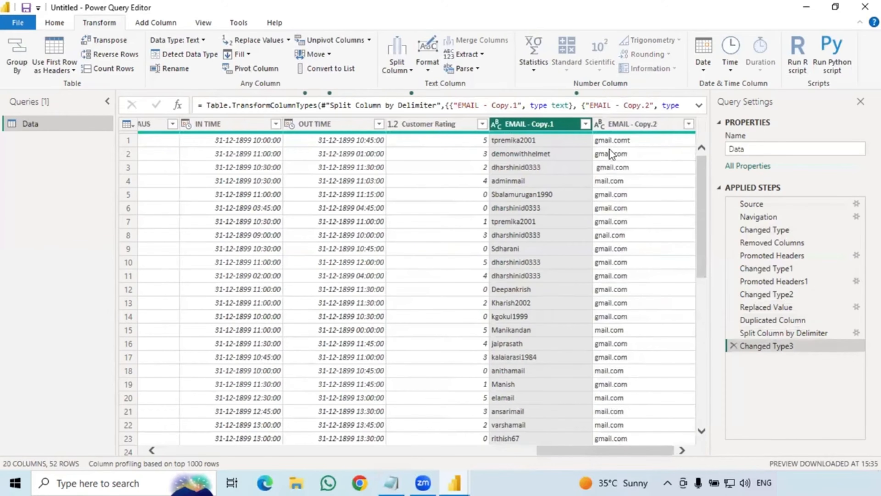
scroll(621, 249, "down", 2)
scroll(621, 249, "up", 3)
scroll(550, 235, "down", 3)
scroll(548, 256, "up", 3)
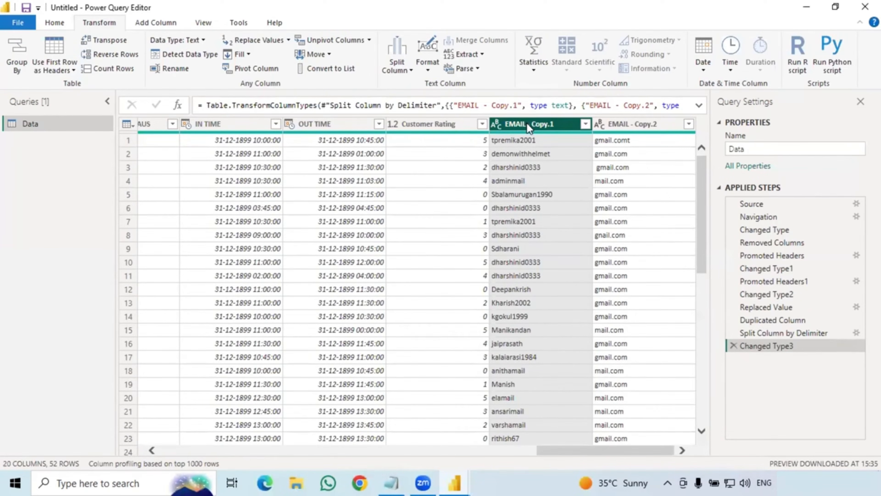
Rename EMAIL - Copy.1 to Full Name.
right_click(528, 129)
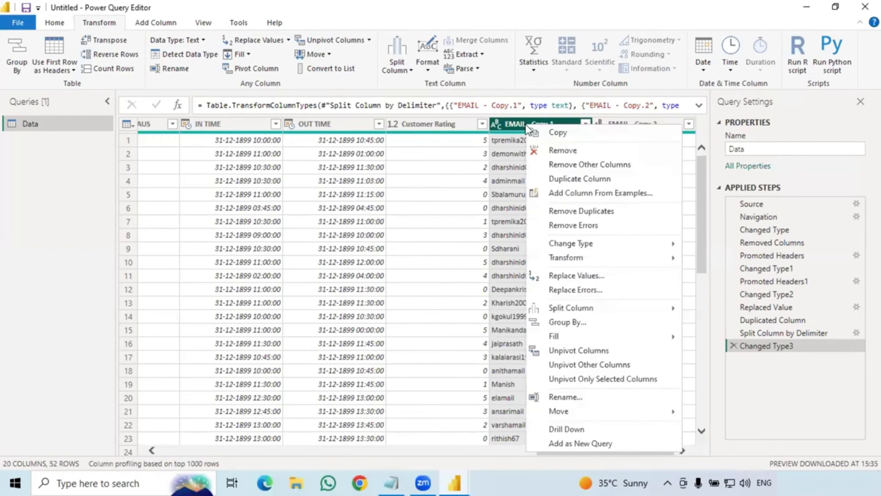
left_click(565, 398)
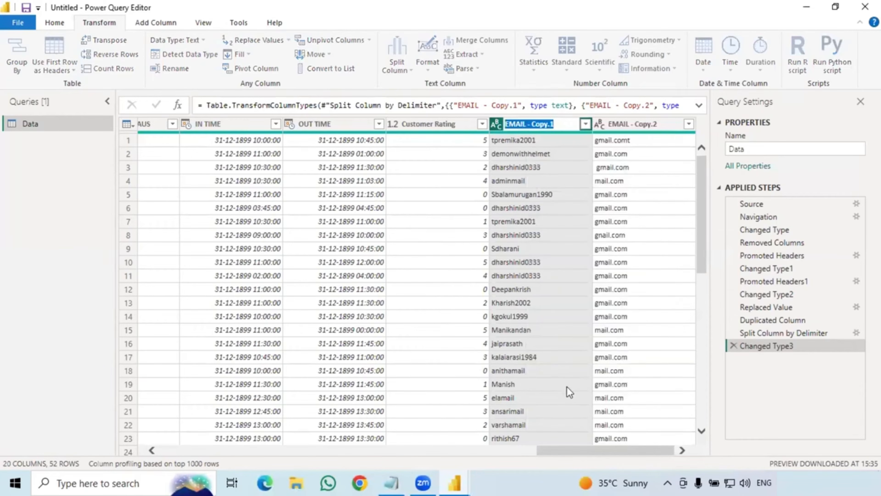
key("BackSpace")
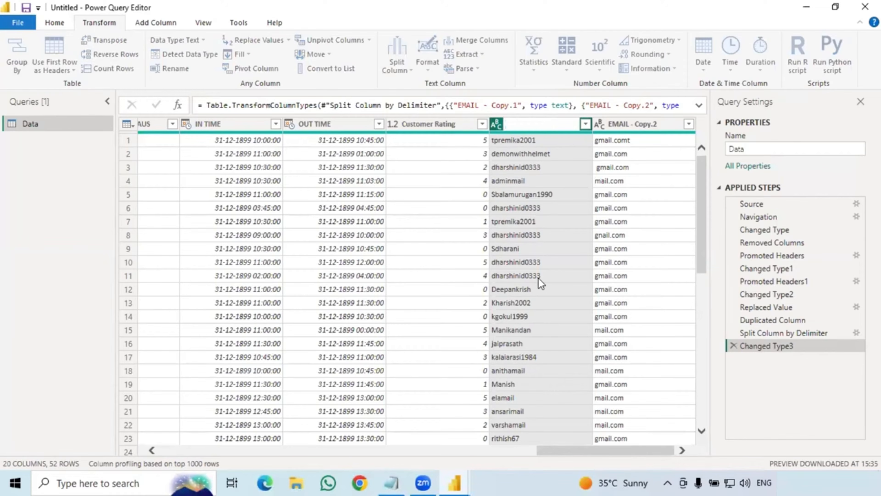
type("Full Name")
key("Return")
Rename EMAIL - Copy.2 to Domoin.
right_click(632, 127)
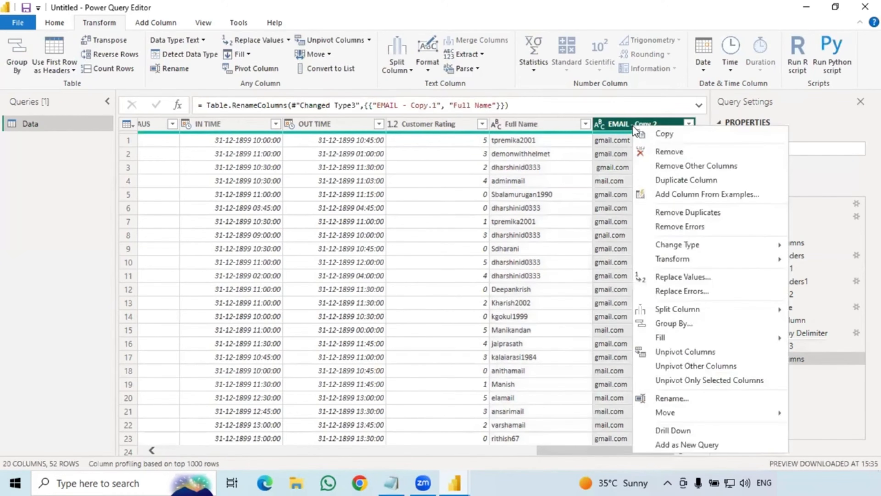
left_click(667, 398)
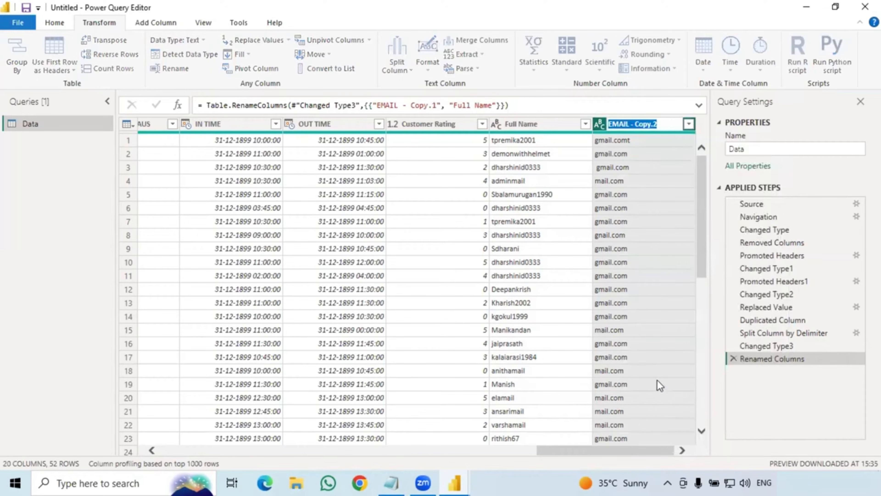
type("Doma")
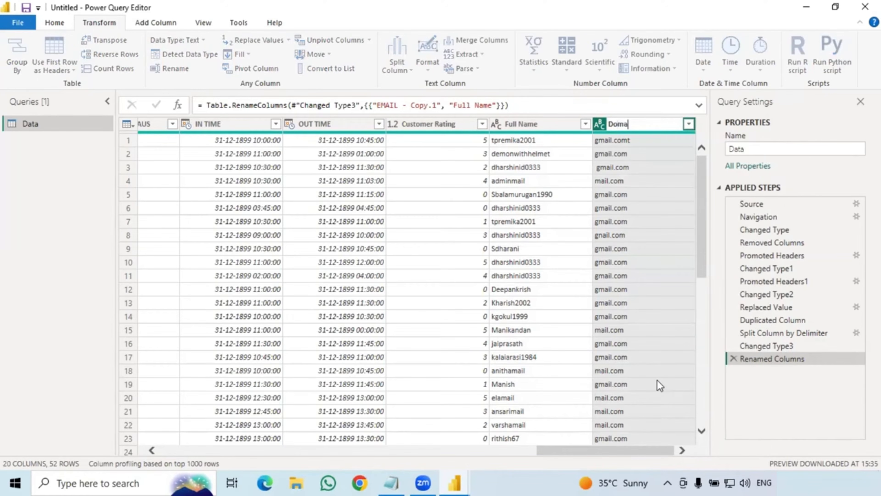
type("in")
key("Return")
key("BackSpace")
key("BackSpace")
key("BackSpace")
type("oin")
key("Return")
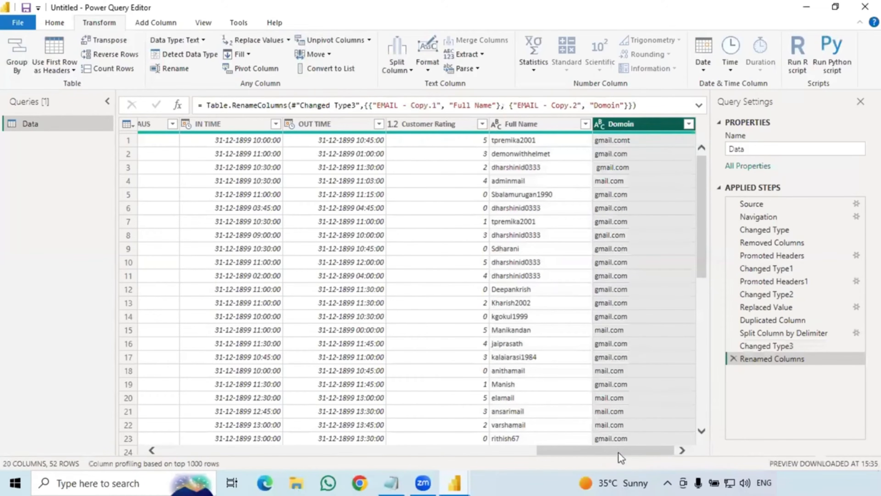
left_click_drag(609, 457, 488, 451)
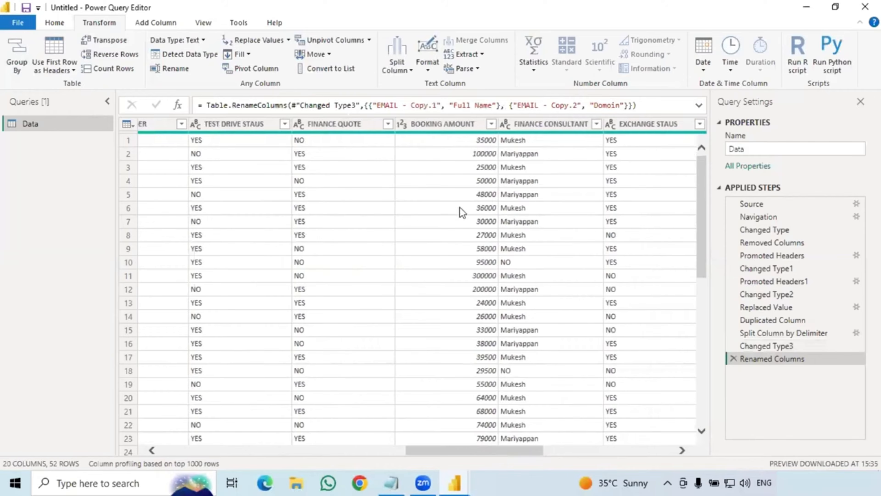
Scroll through the Data table and select the Whole Number BOOKING AMOUNT column.
scroll(457, 190, "down", 4)
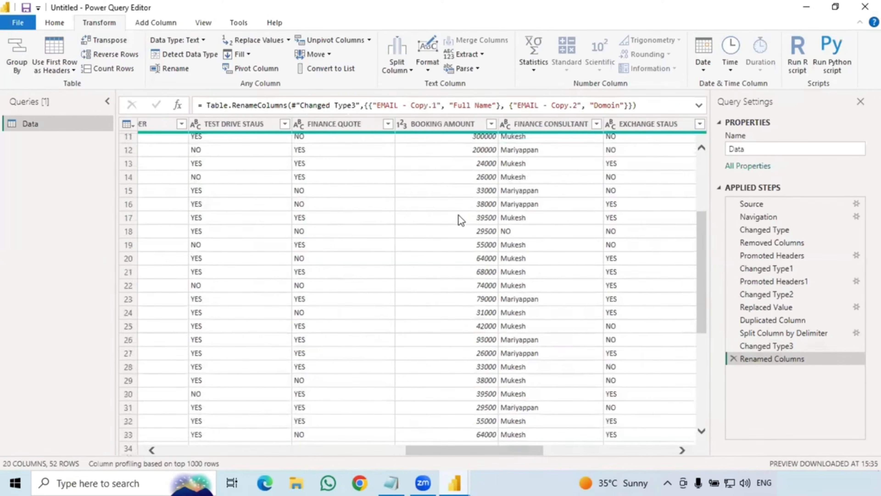
scroll(459, 219, "down", 3)
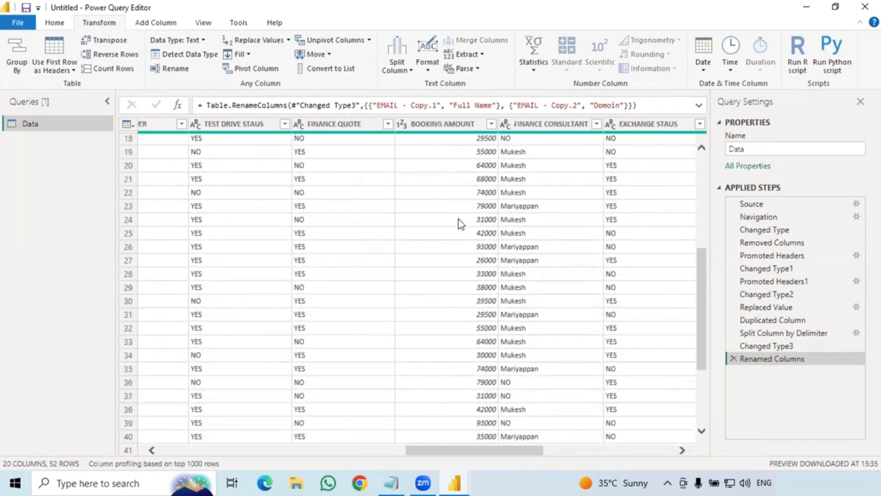
scroll(459, 224, "down", 4)
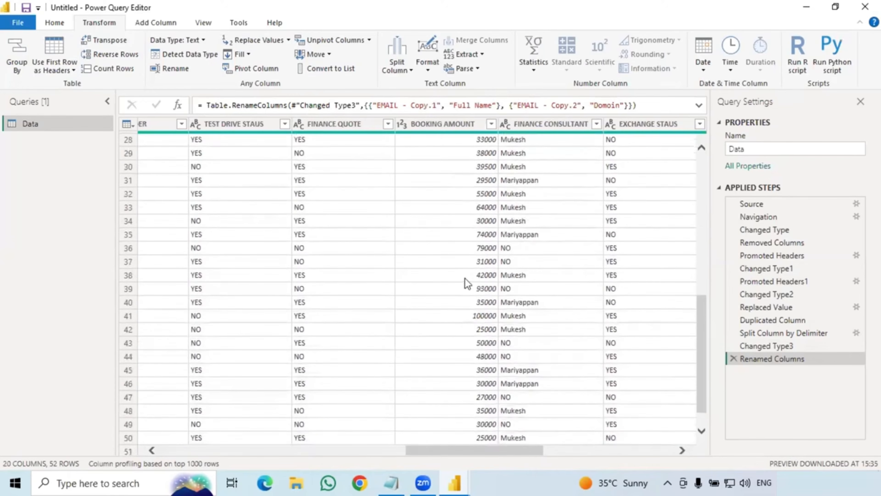
scroll(466, 285, "down", 1)
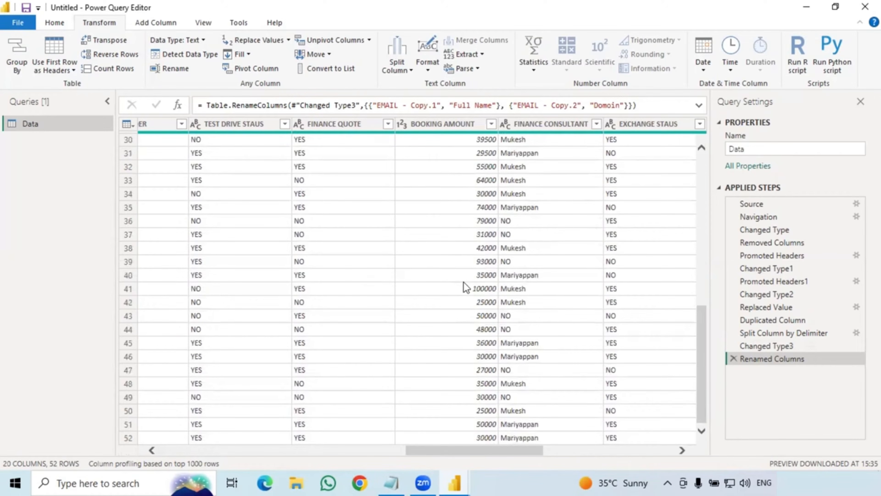
scroll(466, 288, "up", 10)
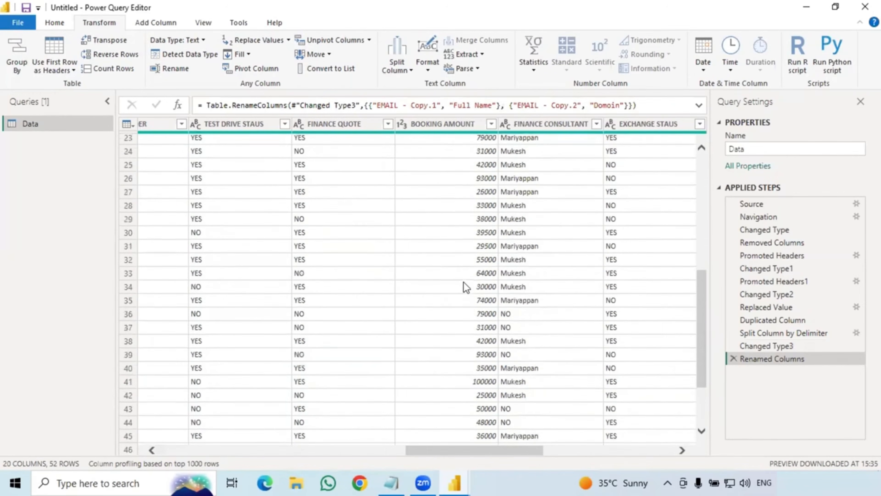
scroll(466, 288, "up", 2)
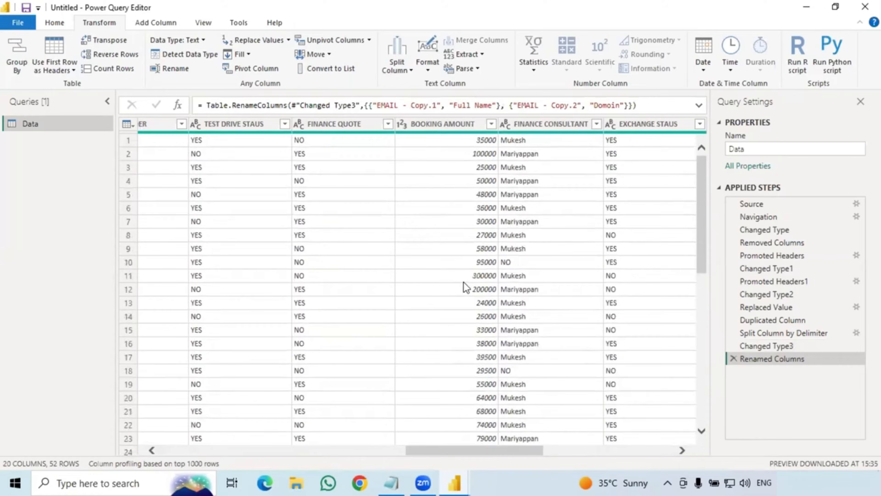
left_click(444, 124)
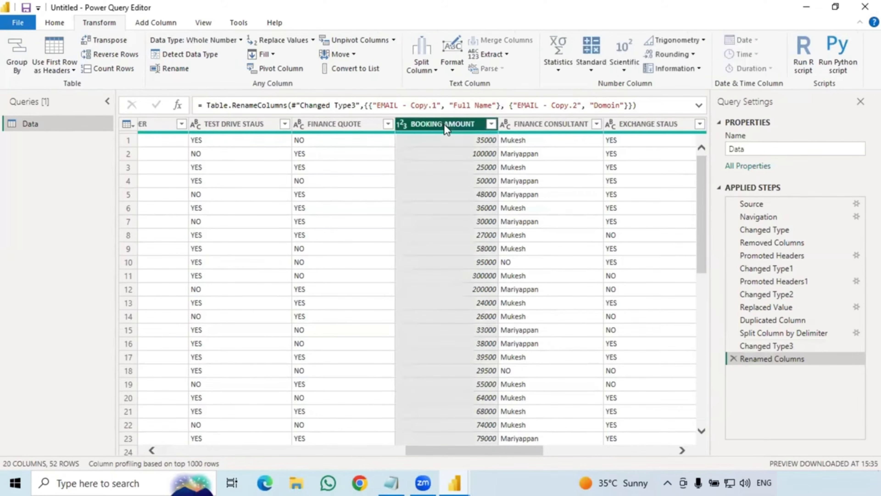
Start a conditional column: BOOKING AMOUNT greater than 30000 outputs 'Higher booking amount'.
left_click(162, 22)
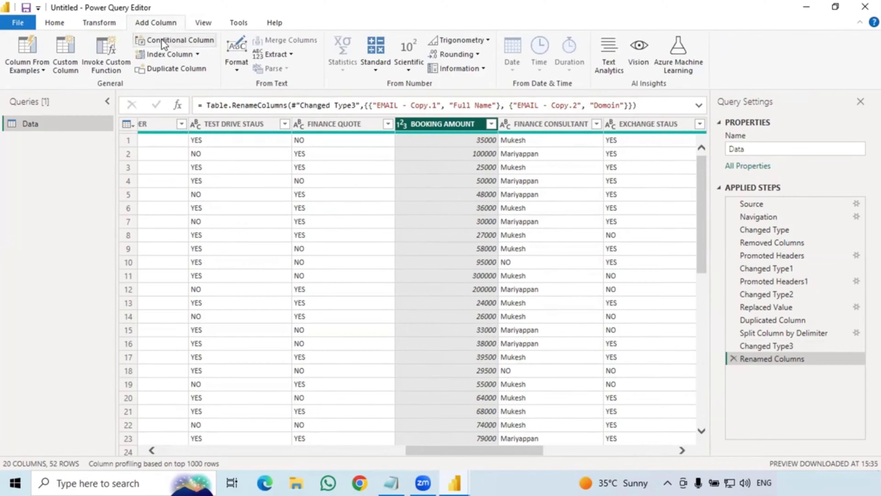
left_click(161, 38)
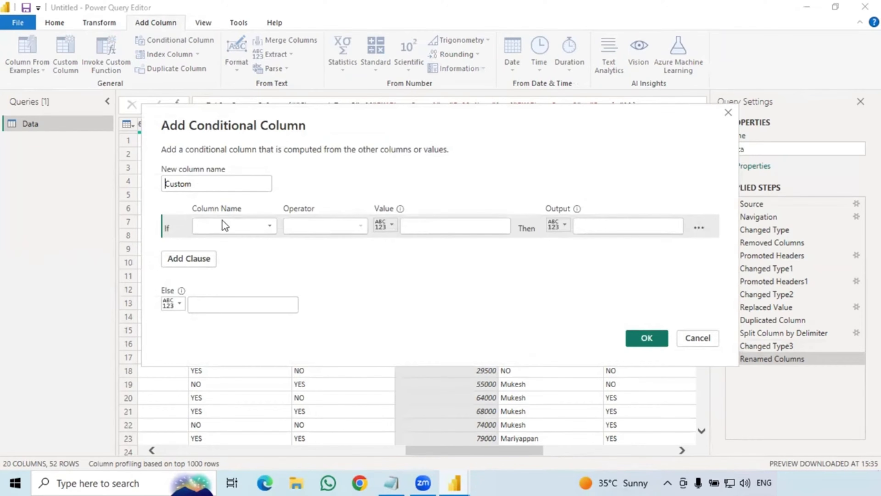
left_click(229, 228)
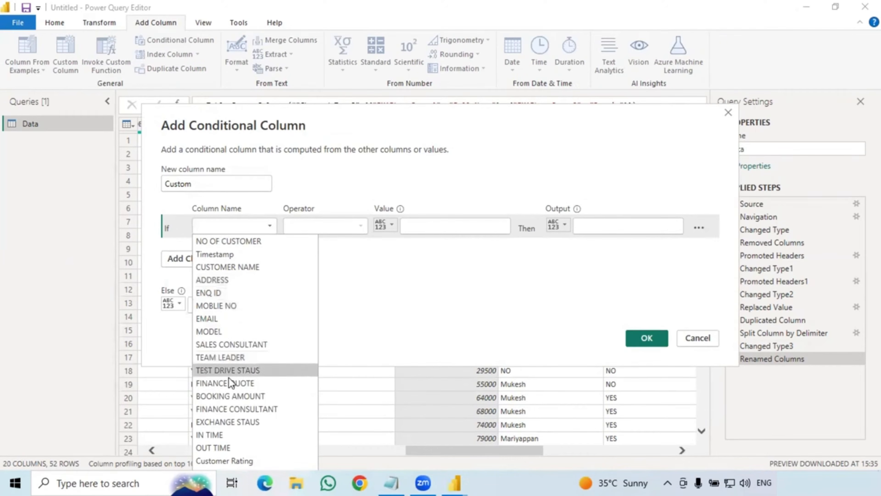
left_click(233, 398)
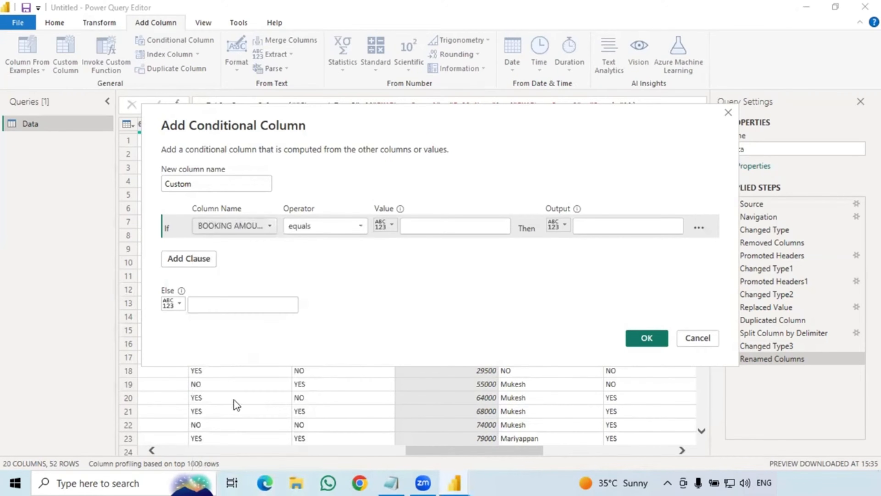
left_click(334, 227)
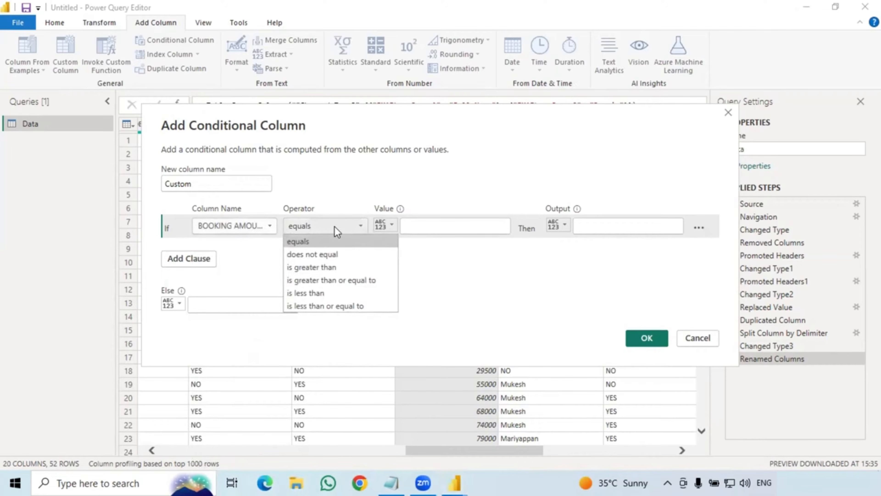
left_click(326, 268)
left_click(422, 227)
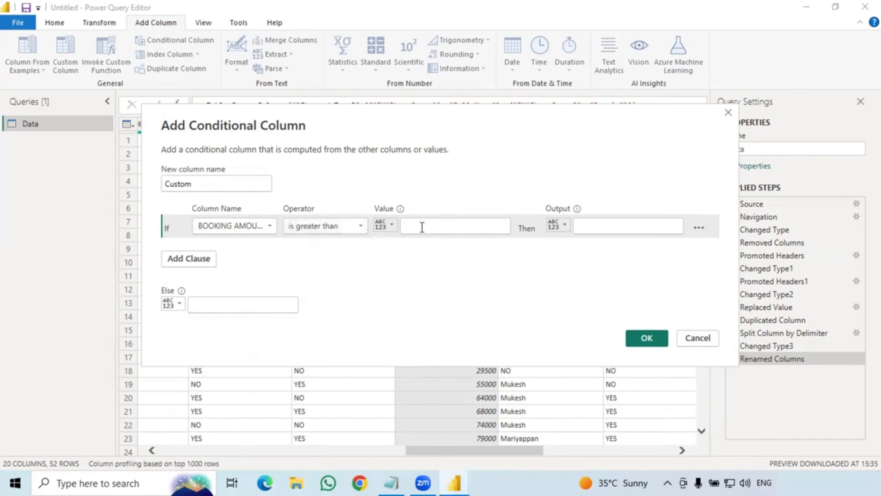
type("300")
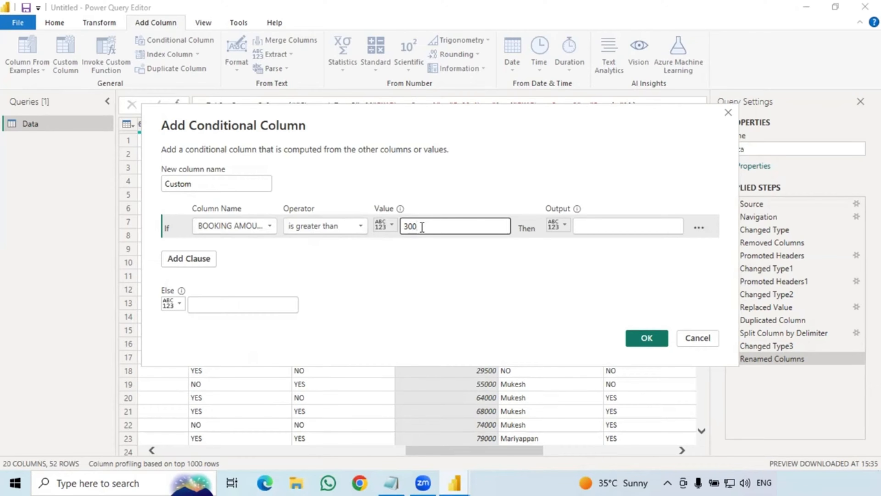
type("00")
left_click(591, 225)
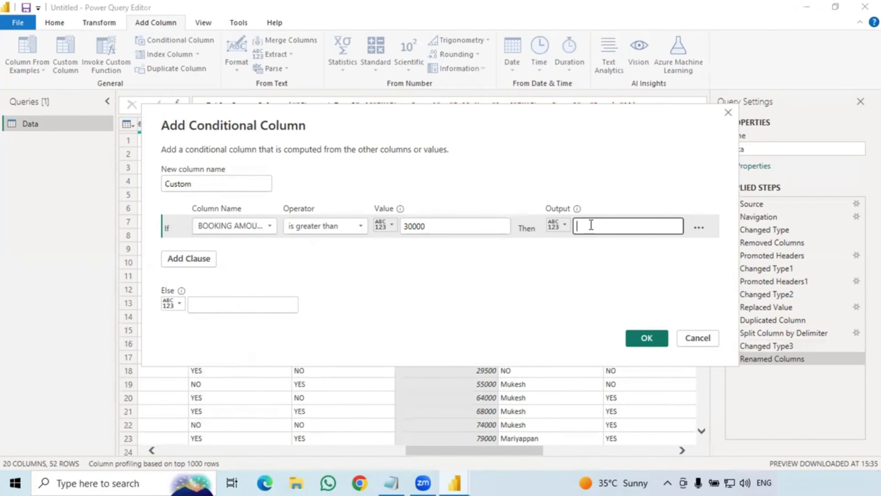
type("Higher bookin")
key("BackSpace")
type("ng amound")
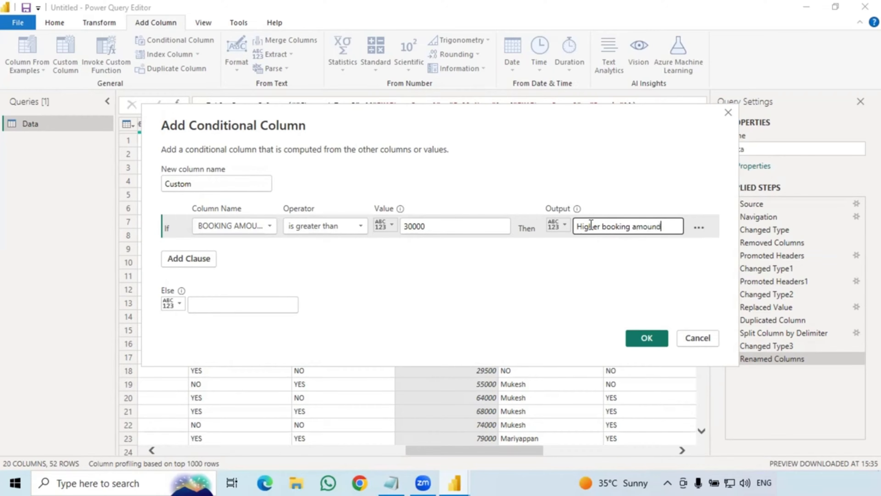
key("BackSpace")
type("t")
Add an else-if rule: BOOKING AMOUNT at or below 30000 outputs 'Lower booing amount', then create it.
left_click(178, 260)
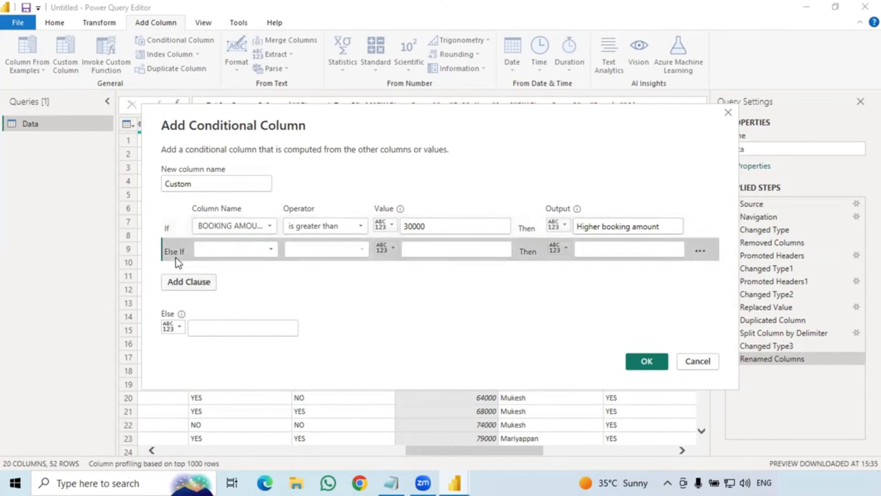
left_click(262, 255)
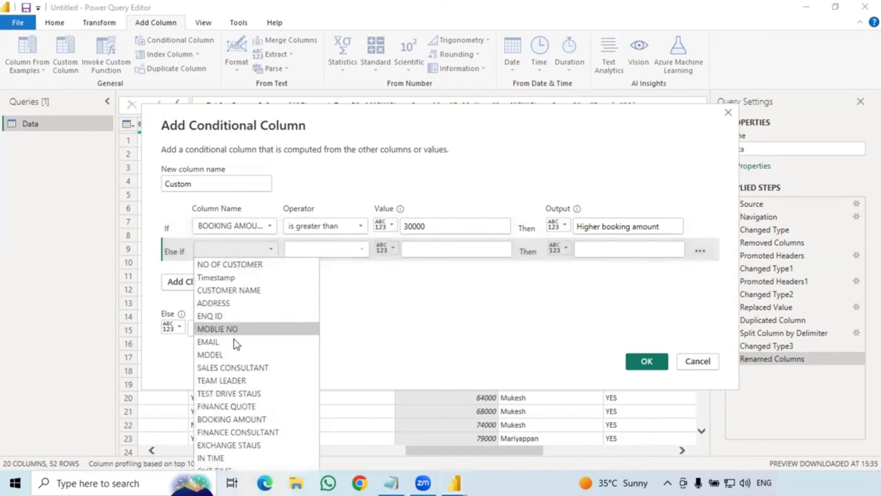
left_click(249, 419)
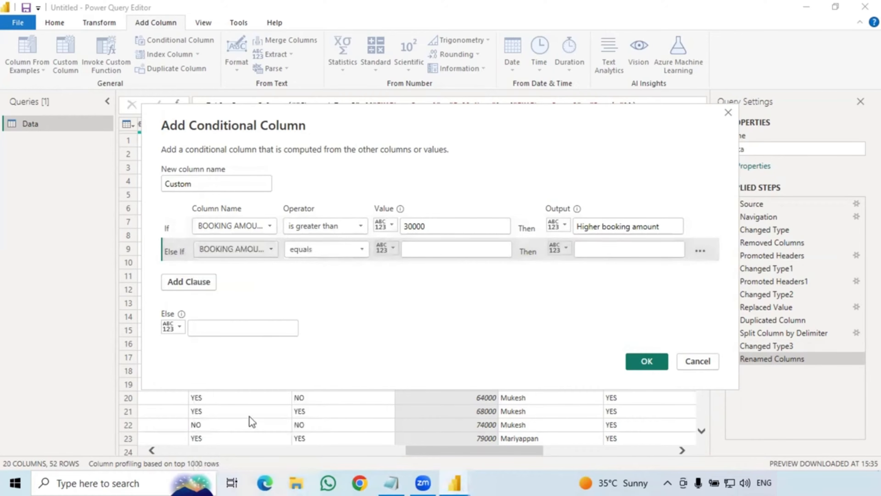
left_click(358, 252)
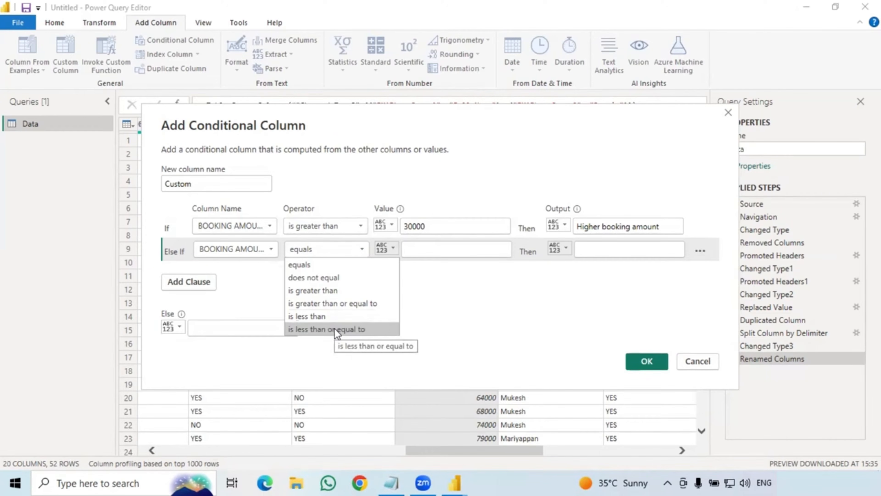
left_click(355, 328)
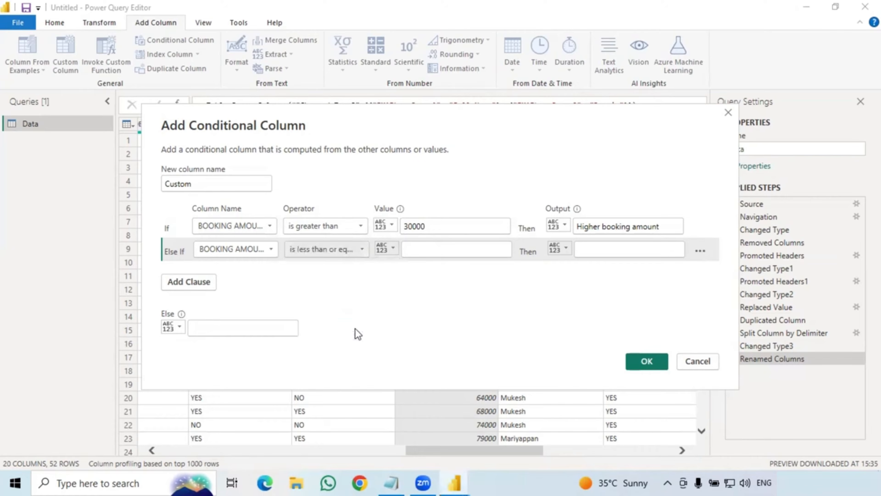
left_click(441, 244)
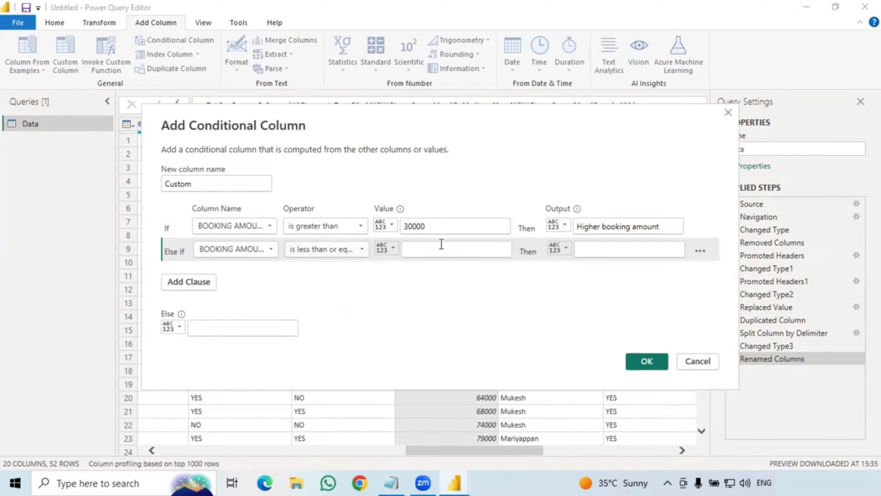
type("3")
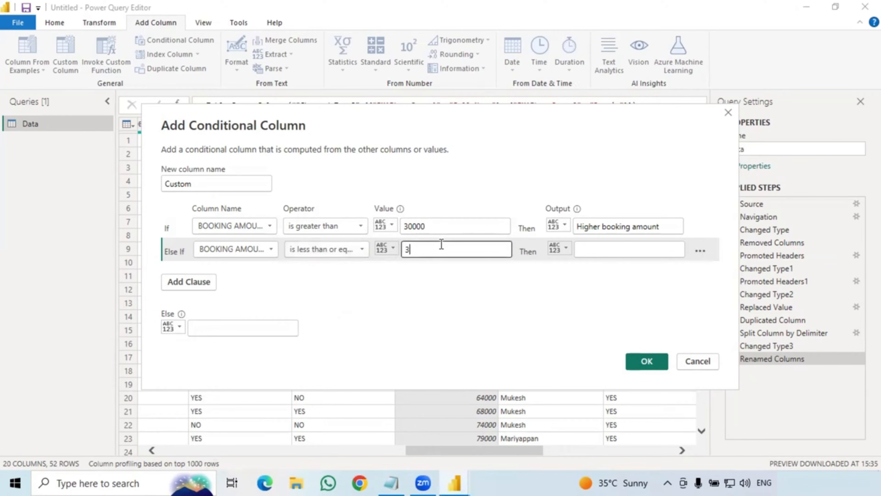
type("00000")
left_click(594, 248)
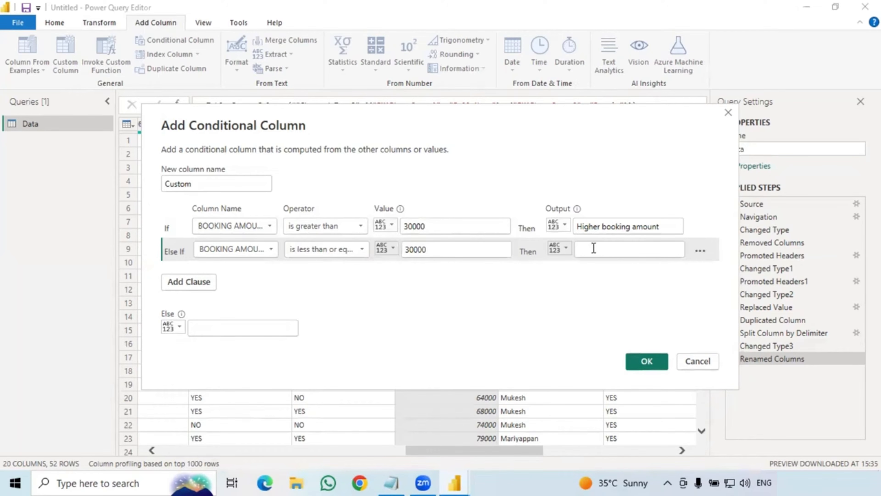
type("Lo")
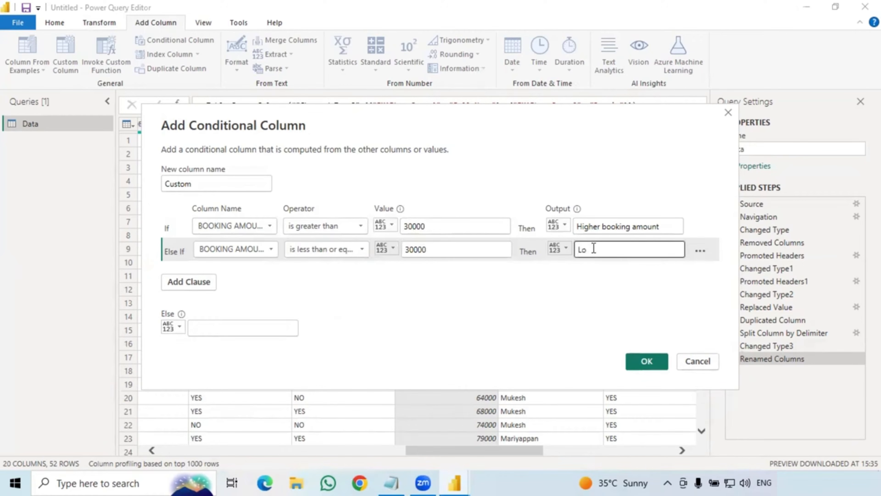
type("wer booing amount")
left_click(647, 361)
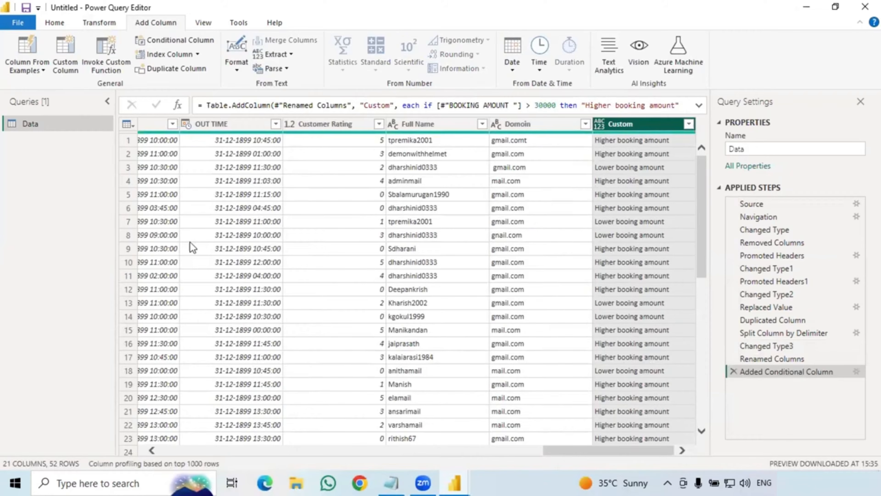
Drag the new Custom column header left, dropping it immediately after BOOKING AMOUNT.
left_click_drag(573, 452, 479, 450)
left_click(258, 124)
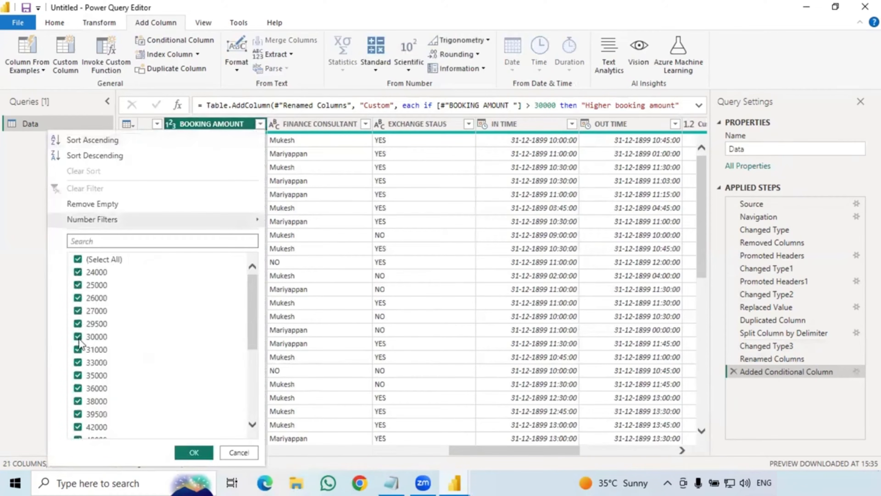
left_click(259, 124)
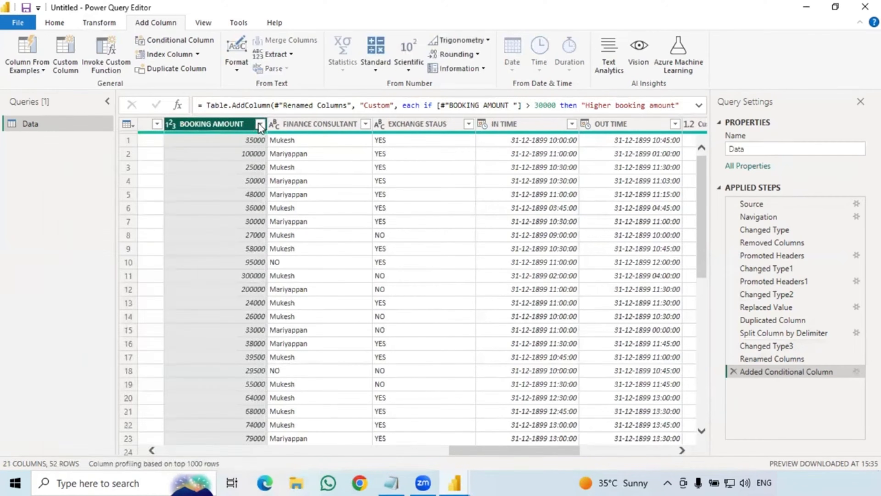
left_click_drag(459, 453, 553, 451)
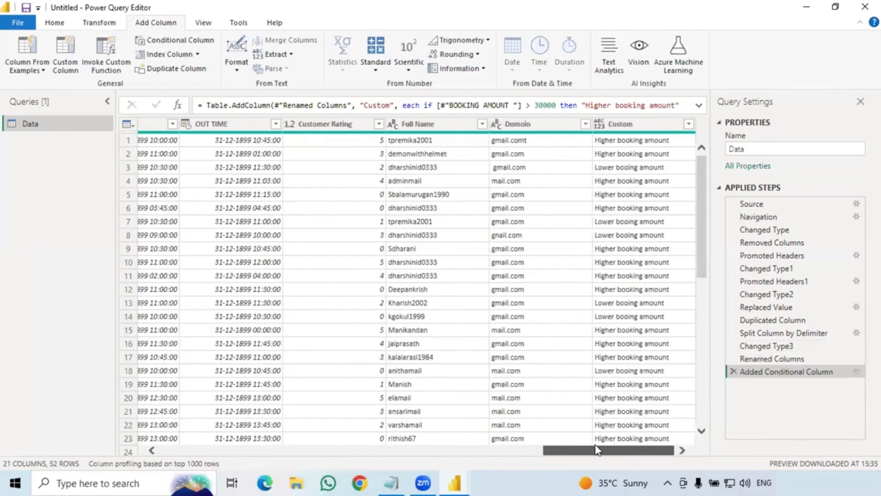
left_click(620, 130)
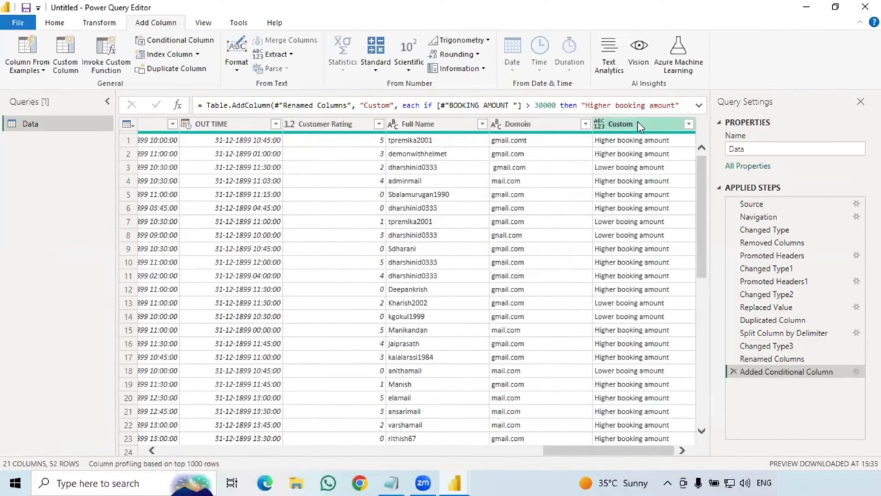
left_click_drag(637, 122, 205, 113)
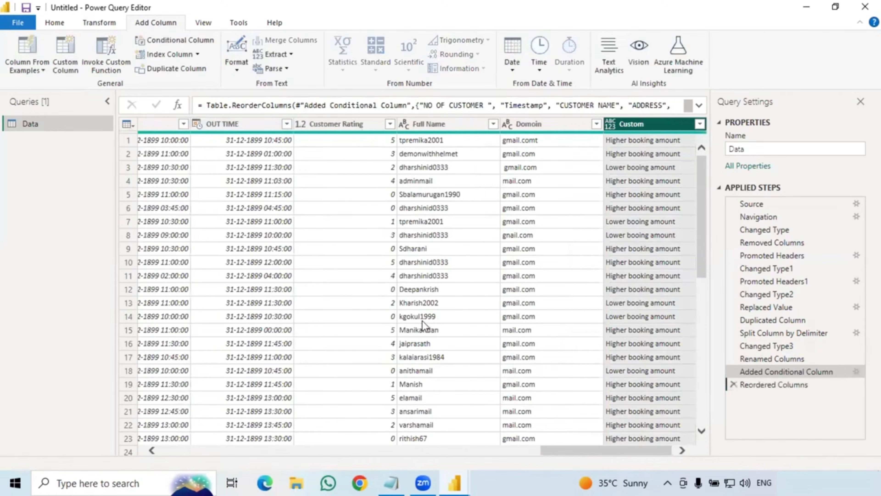
left_click_drag(552, 450, 475, 456)
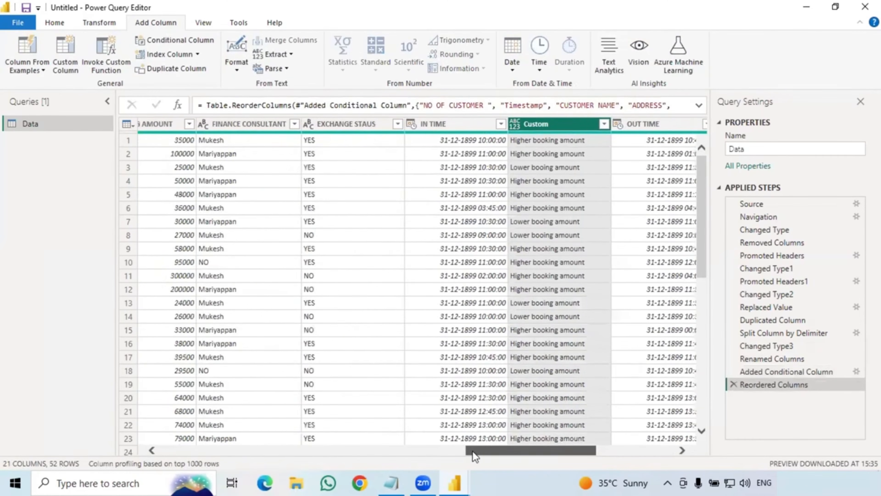
left_click_drag(535, 124, 225, 119)
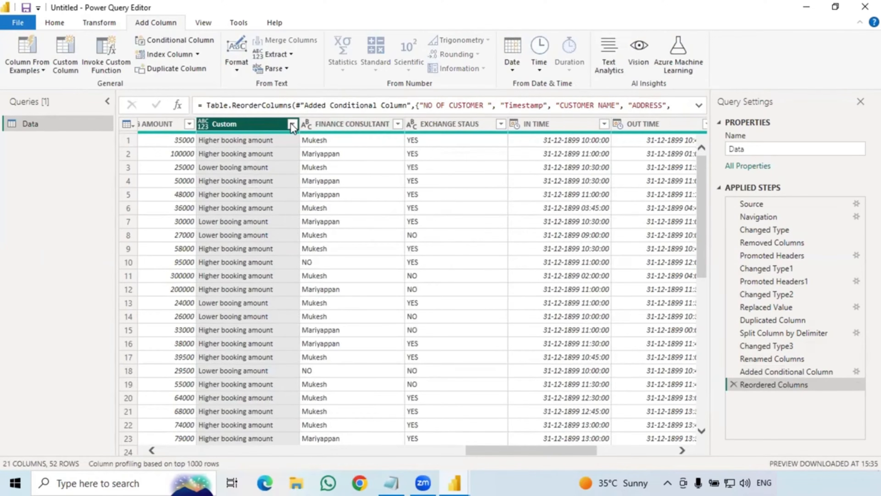
Rename the Custom column header to 'amount high or low'.
right_click(247, 125)
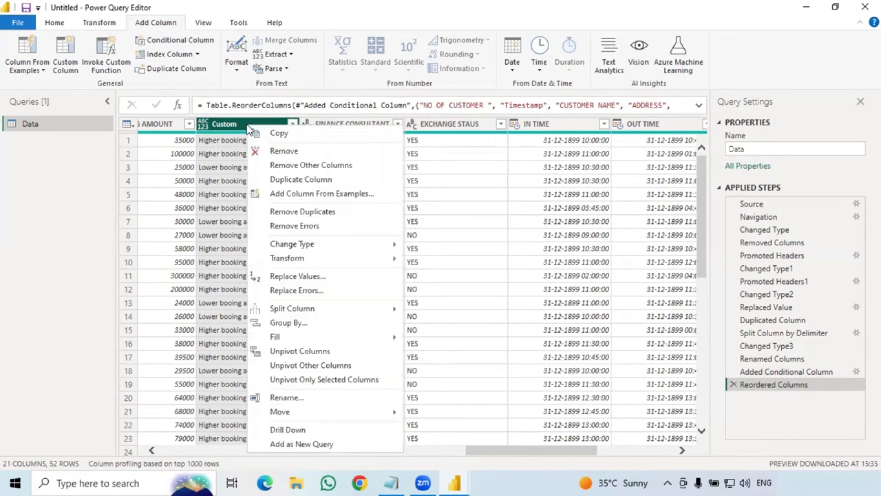
left_click(287, 397)
key("BackSpace")
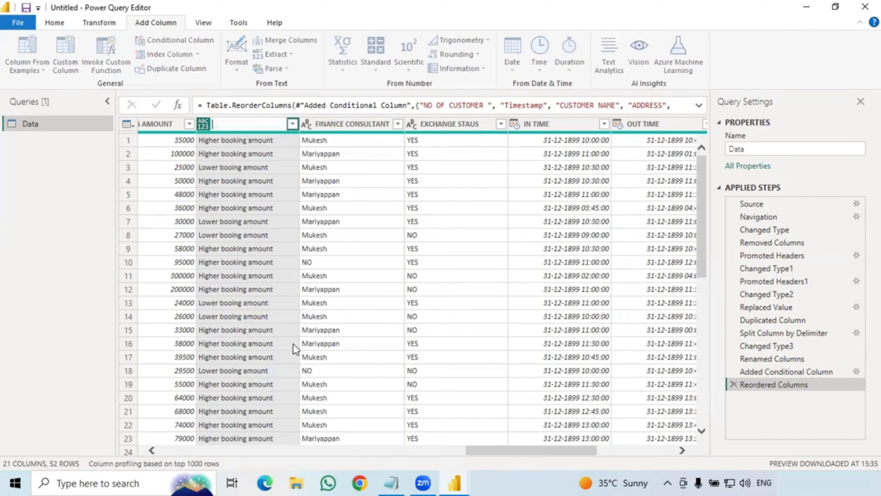
type("amount high or loe")
key("BackSpace")
type("w")
key("Return")
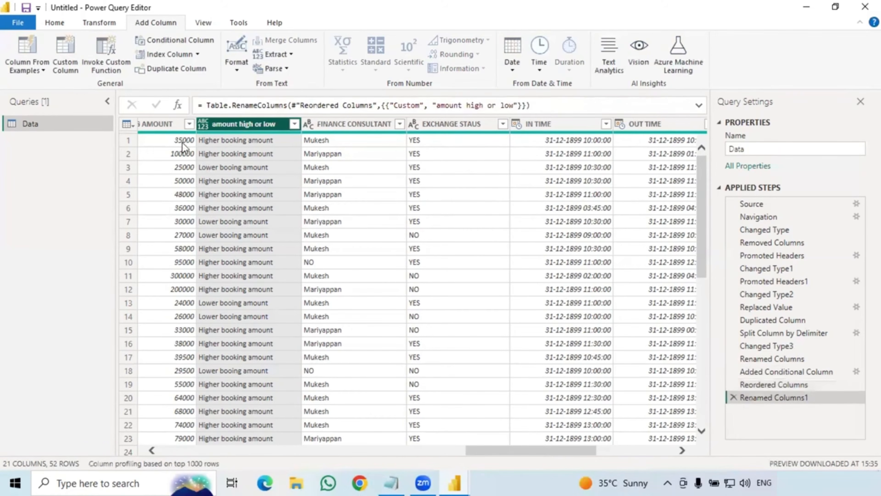
left_click(186, 124)
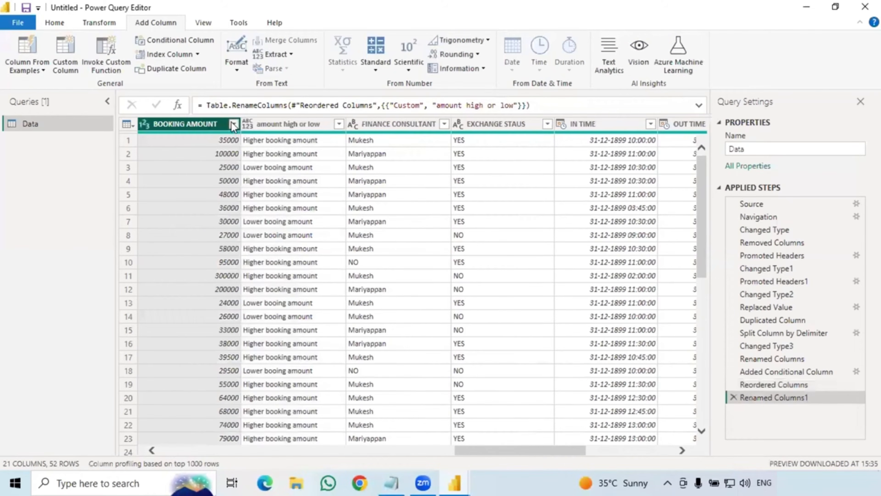
Filter BOOKING AMOUNT to show only the 35000 rows.
left_click(233, 124)
scroll(62, 292, "down", 2)
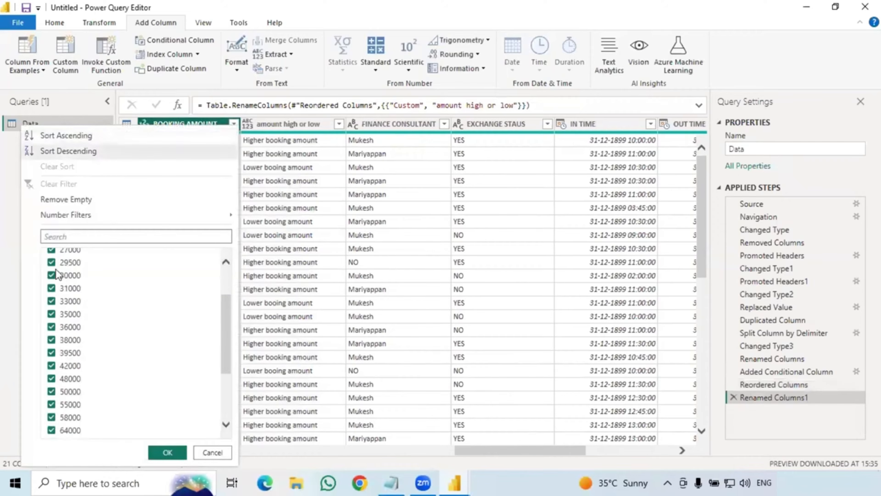
scroll(57, 275, "up", 3)
left_click(52, 255)
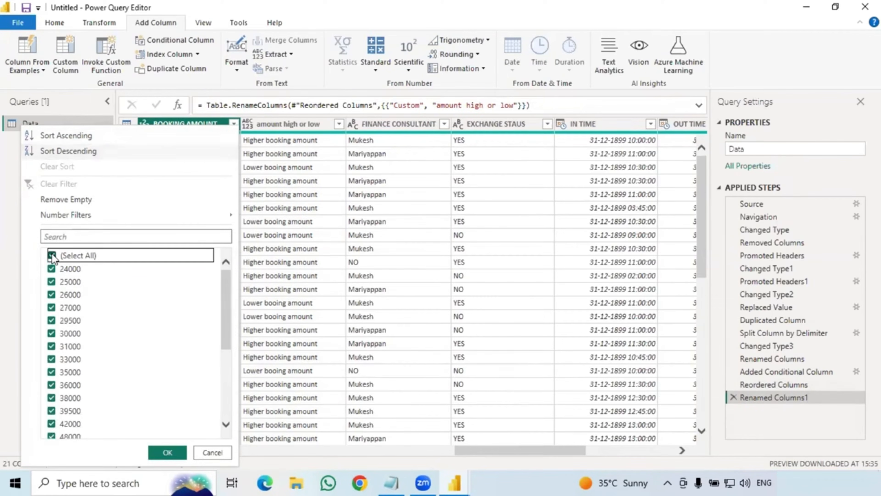
left_click(51, 371)
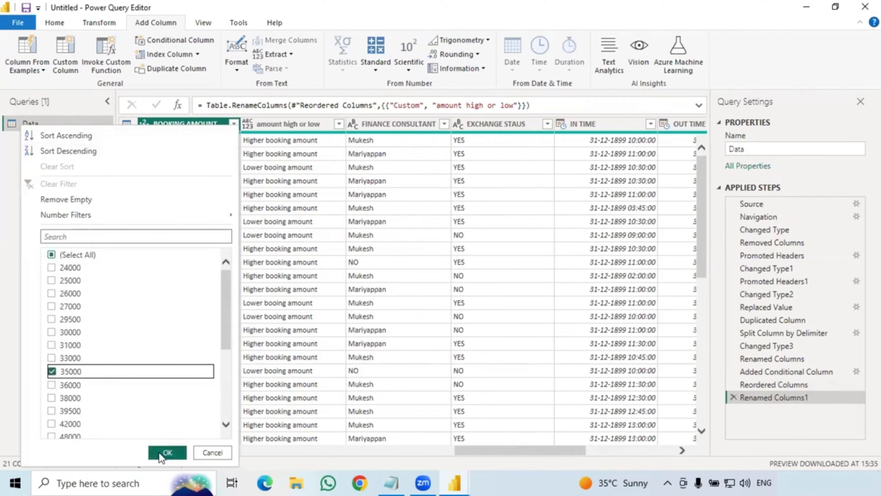
left_click(167, 452)
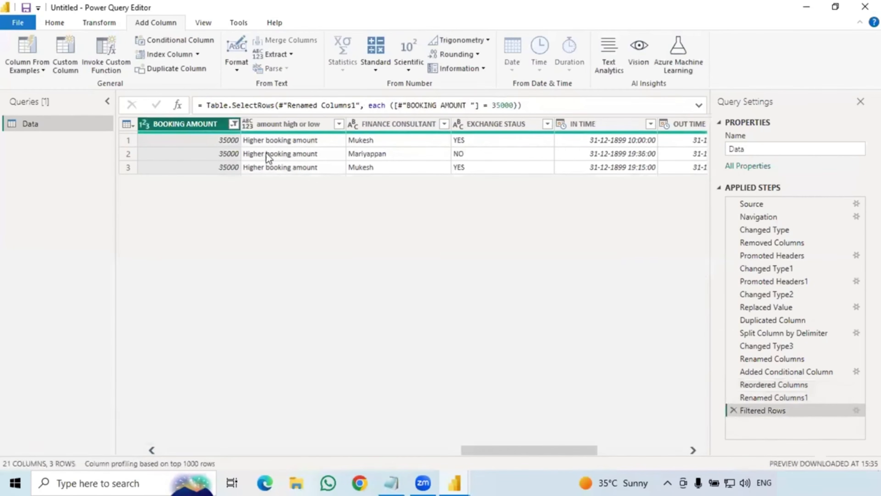
Widen the BOOKING AMOUNT filter to include 30000 and then 31000 as well.
left_click(233, 124)
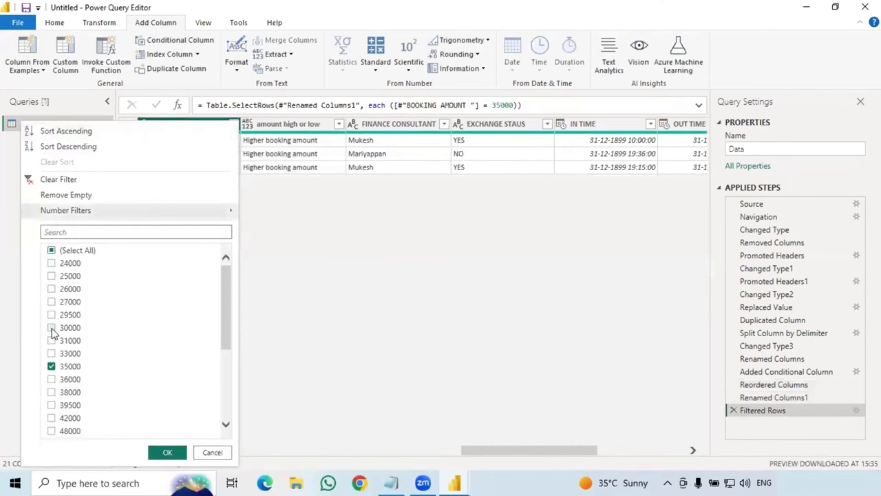
left_click(52, 328)
left_click(157, 451)
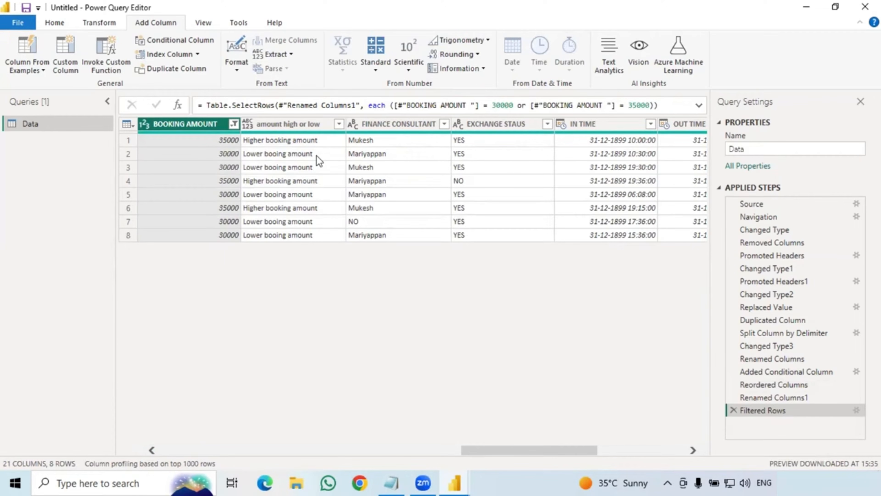
left_click(234, 127)
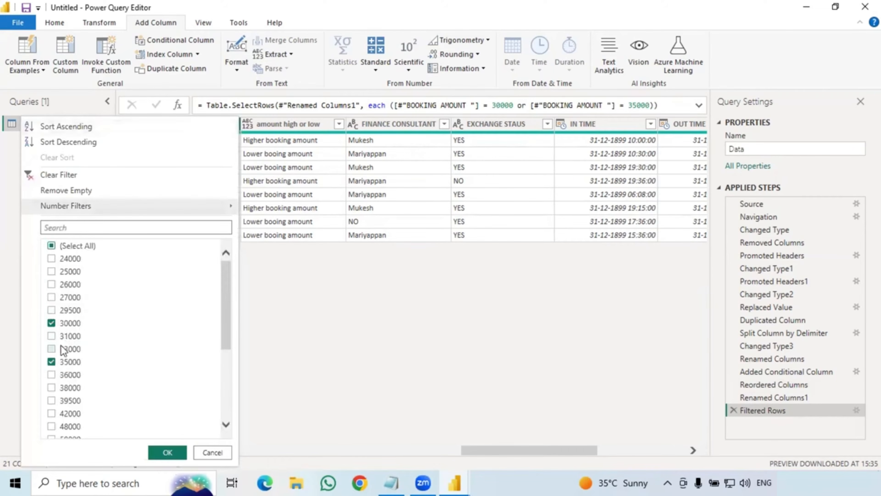
left_click(51, 336)
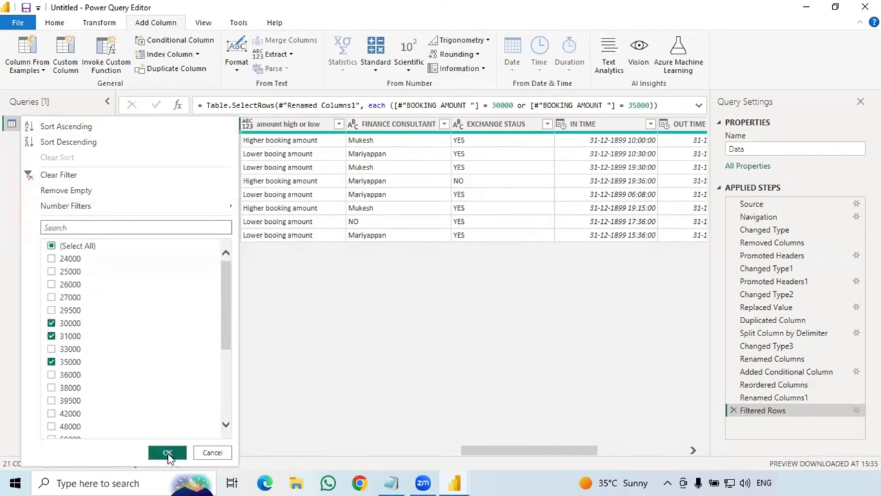
left_click(168, 452)
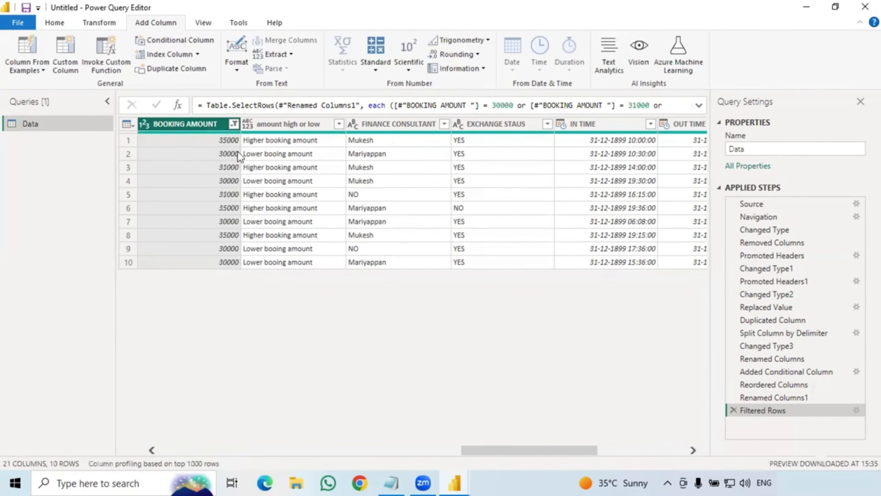
Tick Select All in the BOOKING AMOUNT filter to restore all 52 rows.
left_click(234, 123)
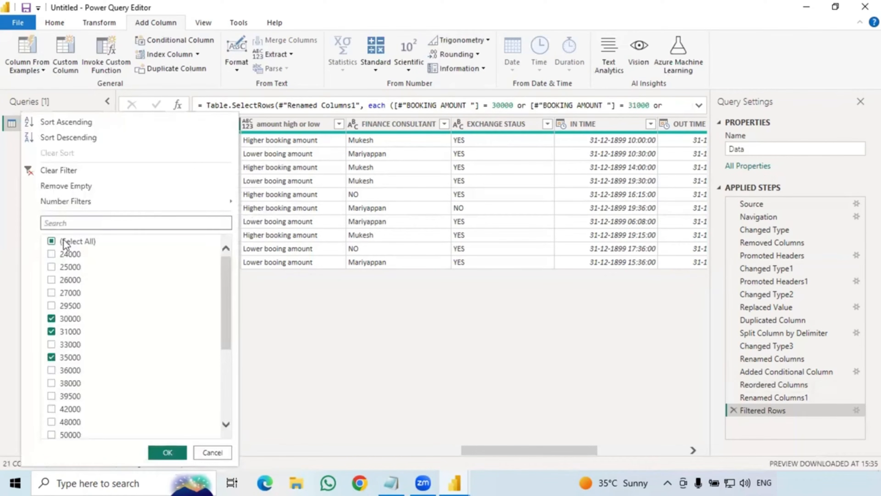
left_click(65, 242)
left_click(65, 242)
left_click(166, 452)
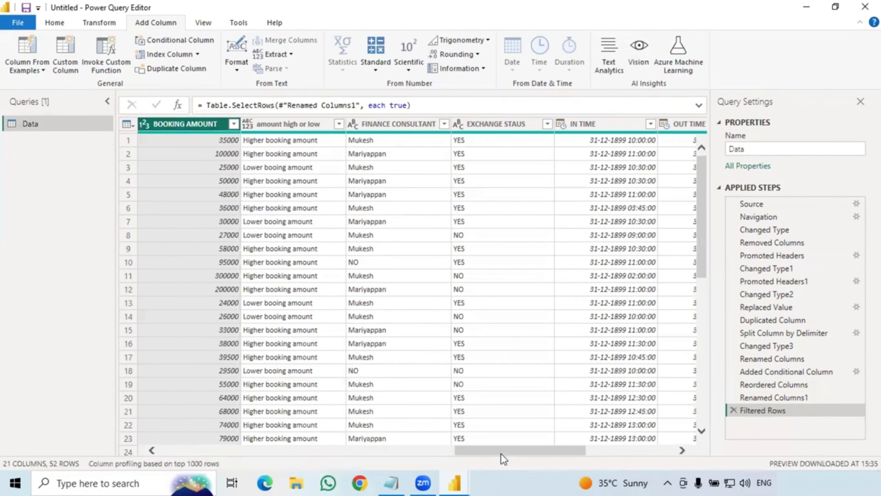
left_click_drag(476, 449, 413, 450)
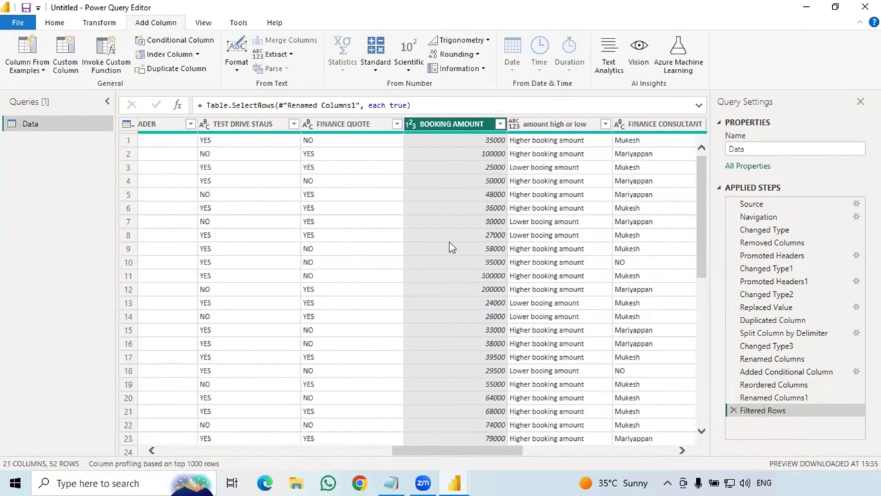
scroll(439, 271, "down", 3)
scroll(443, 277, "up", 3)
Close & Apply the query editor, minimize Notepad, and apply the pending changes.
left_click(53, 24)
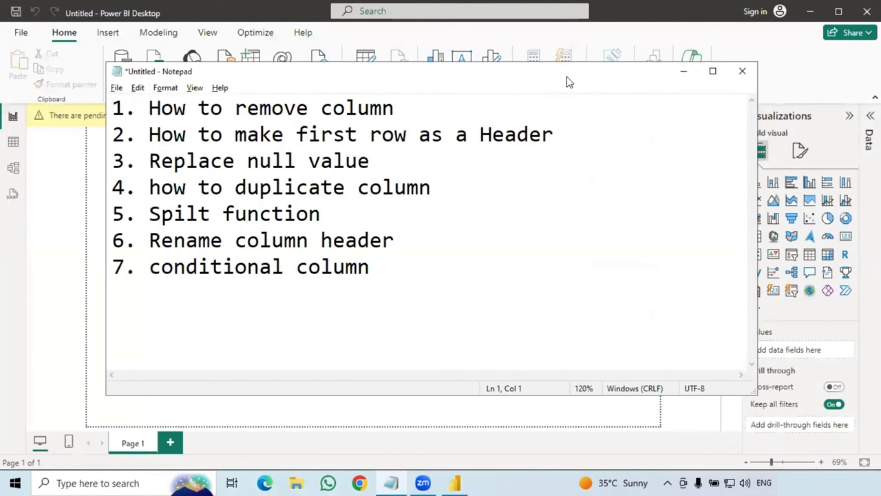
left_click(682, 76)
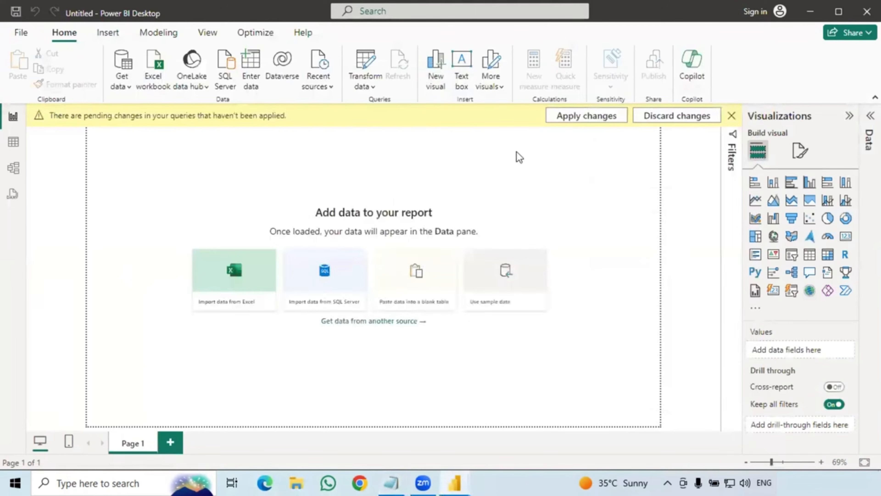
left_click(579, 120)
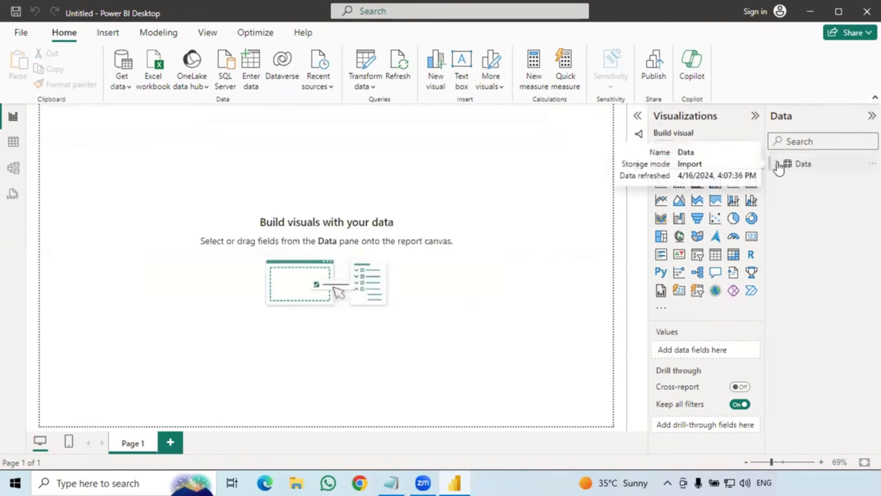
Expand the Data table's fields in the Data pane and bring up its 52 rows.
left_click(777, 164)
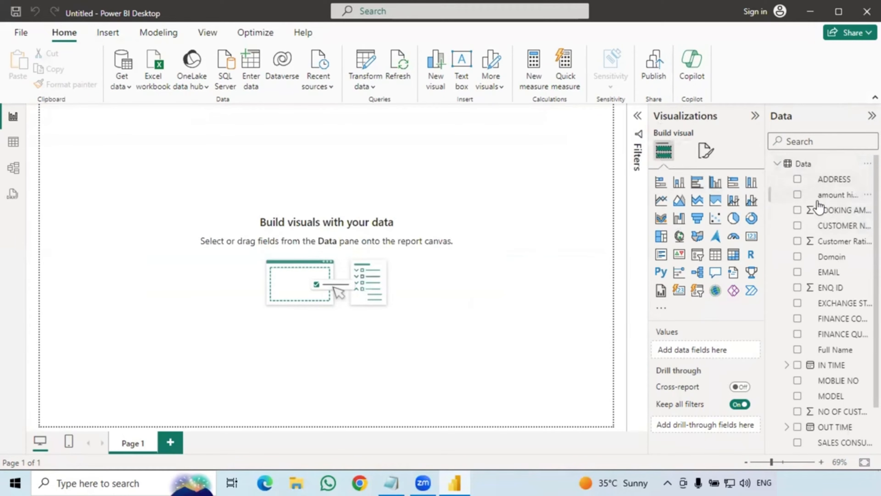
scroll(825, 250, "down", 3)
scroll(834, 291, "up", 3)
scroll(835, 347, "down", 3)
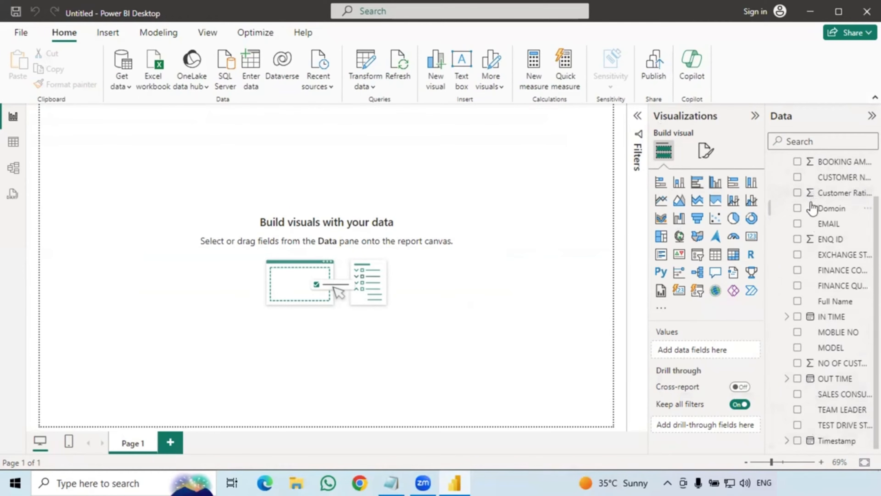
scroll(811, 208, "up", 2)
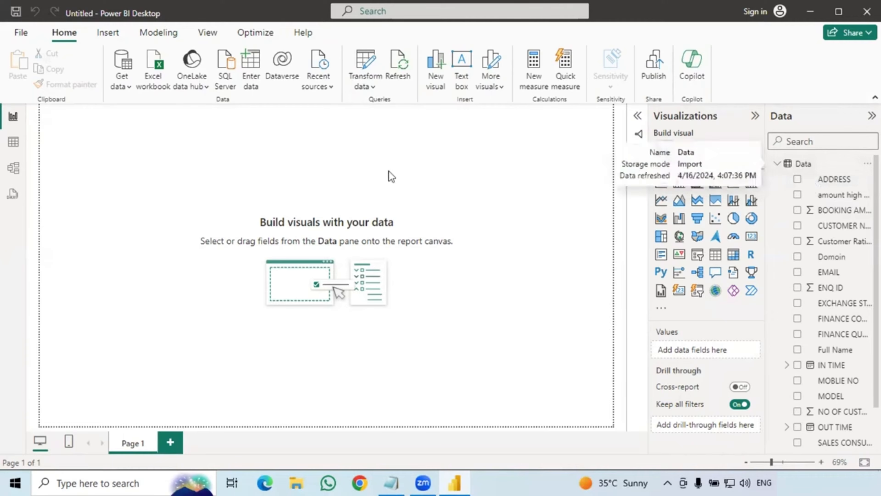
left_click(362, 73)
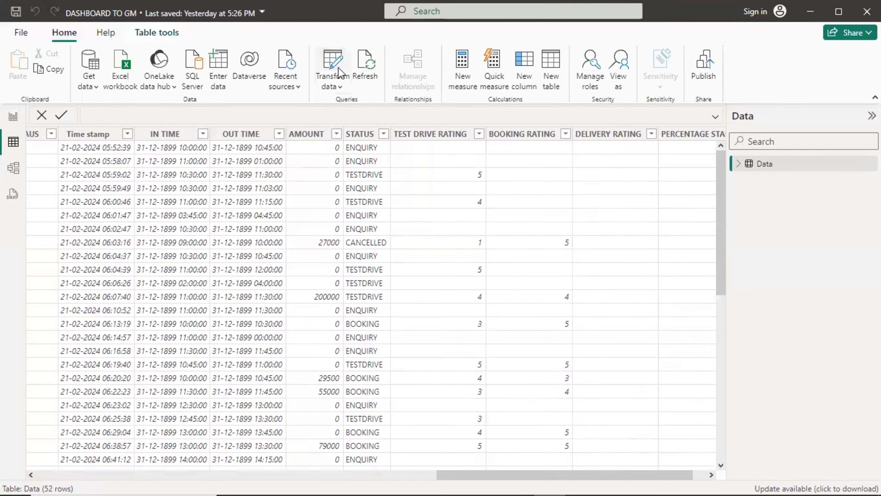
Launch Power Query Editor via Transform data on the Table tools ribbon.
left_click(338, 67)
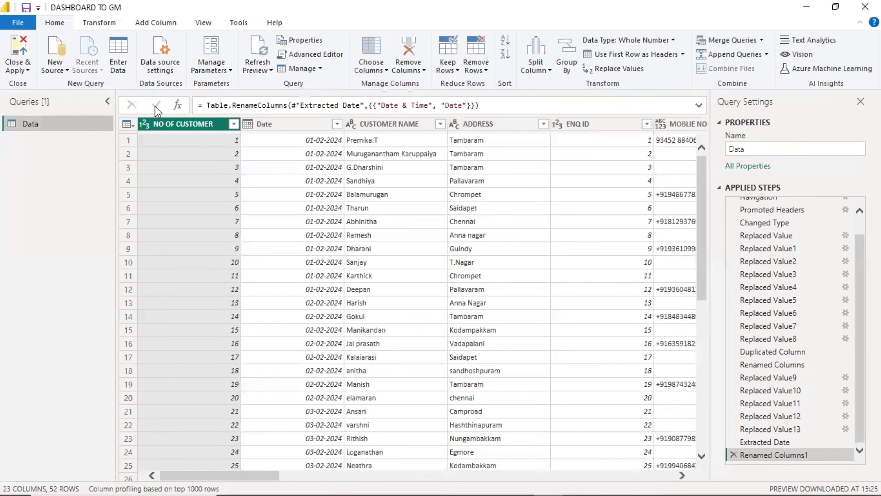
Open the Group By dialog from the Home tab.
left_click(573, 48)
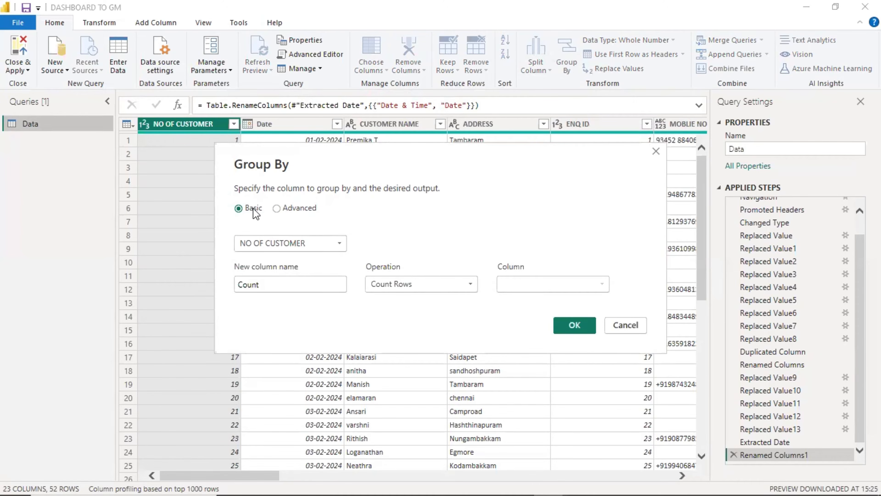
Group the Data rows by STATUS with a Count Rows column named Count.
left_click(297, 243)
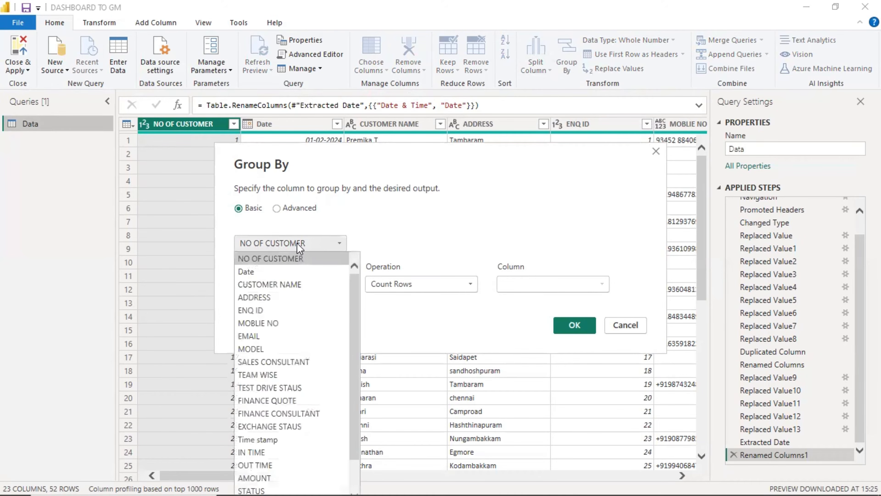
scroll(274, 364, "down", 1)
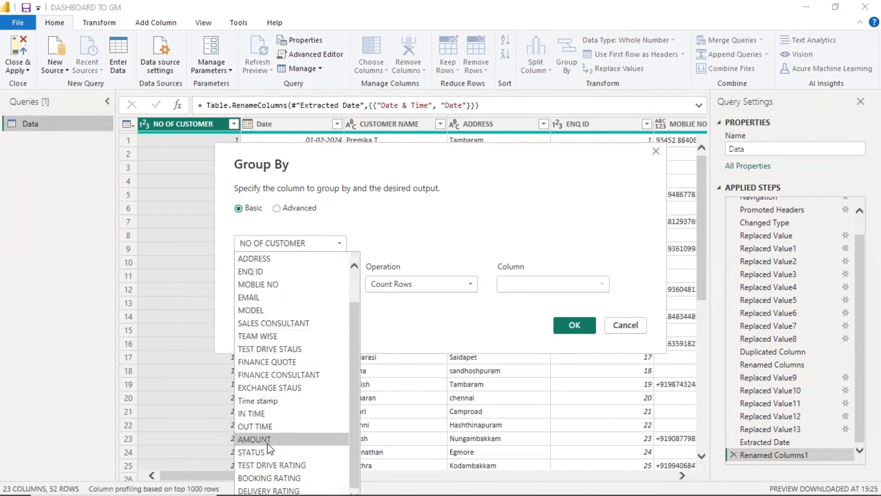
left_click(260, 452)
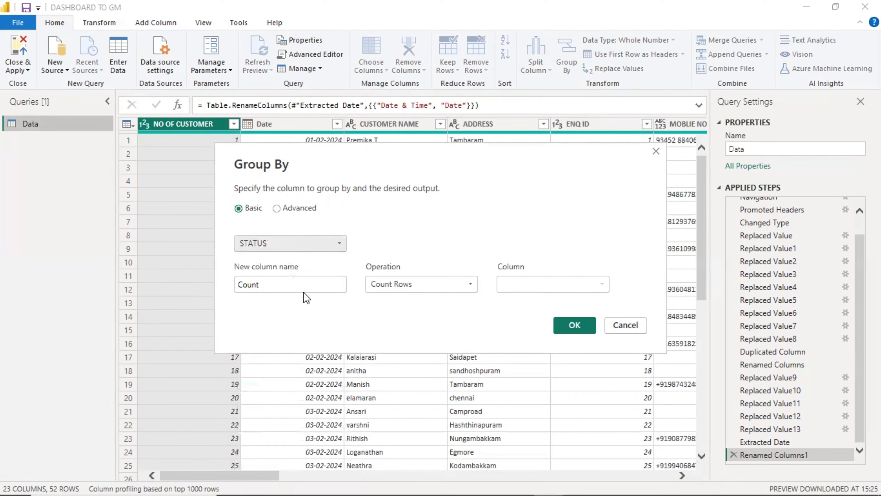
left_click(291, 289)
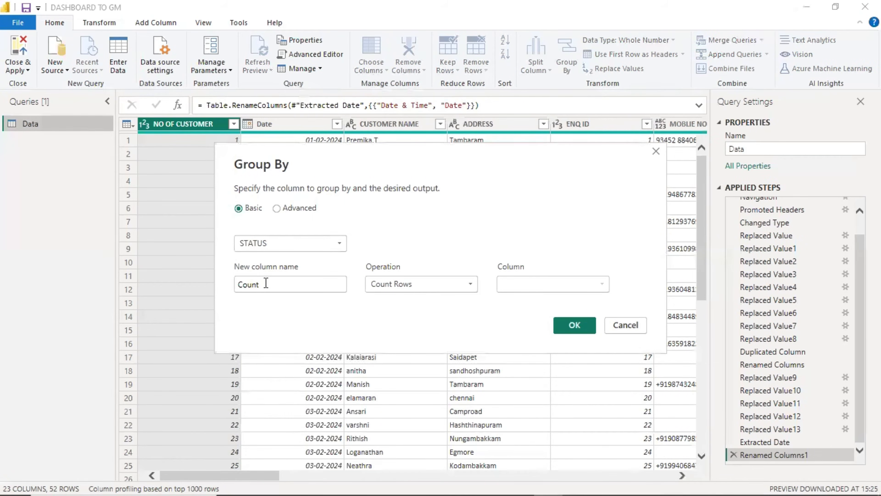
left_click(418, 284)
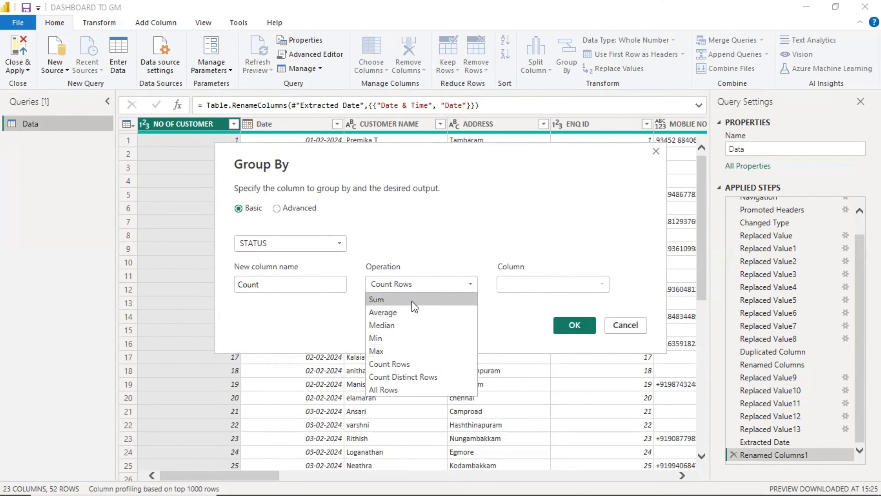
left_click(574, 325)
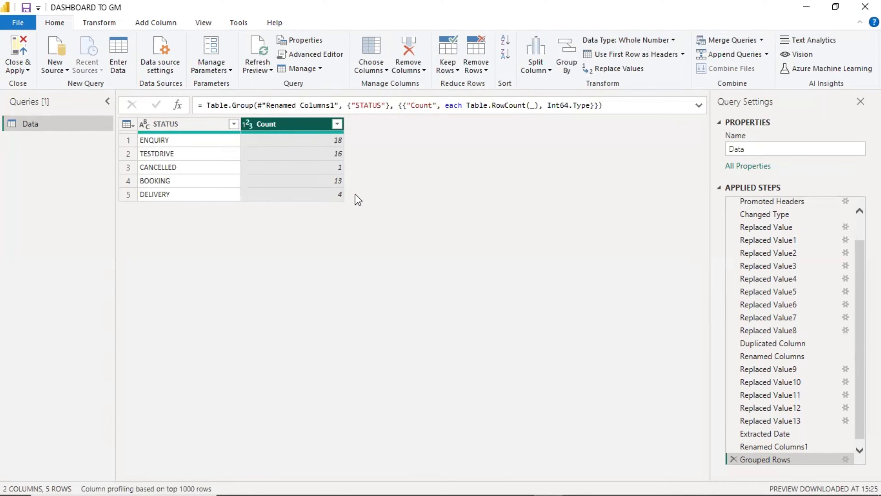
Delete the Grouped Rows step and reopen the Group By dialog.
left_click(733, 459)
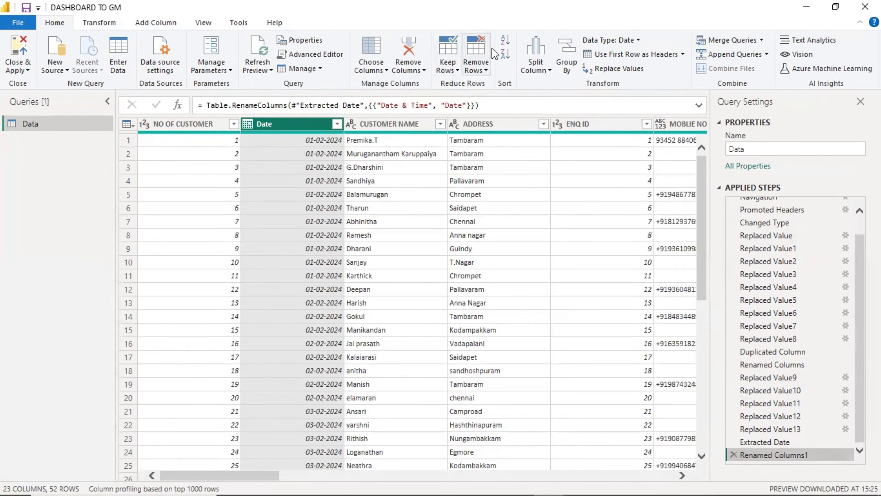
left_click(565, 55)
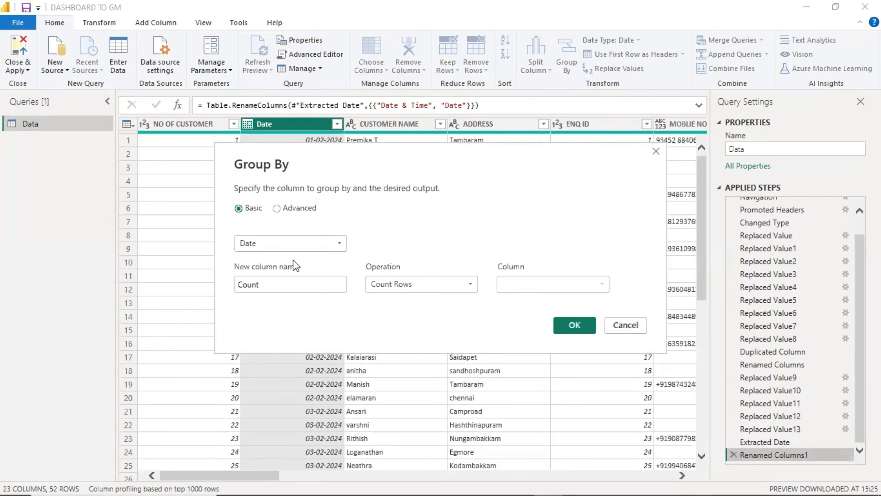
Group rows by MODEL, with a new Total Adavance column as the Sum of AMOUNT.
left_click(306, 246)
scroll(293, 359, "down", 1)
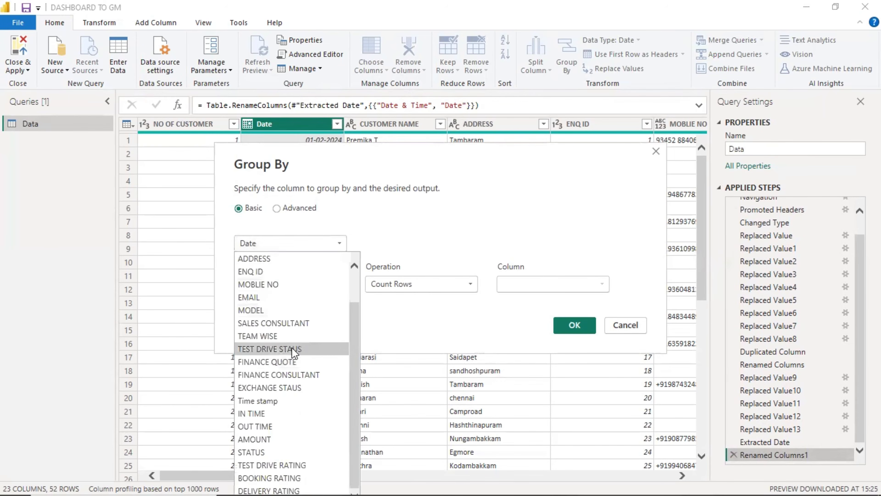
left_click(263, 310)
left_click(300, 285)
key("BackSpace")
key("BackSpace")
key("BackSpace")
key("BackSpace")
key("BackSpace")
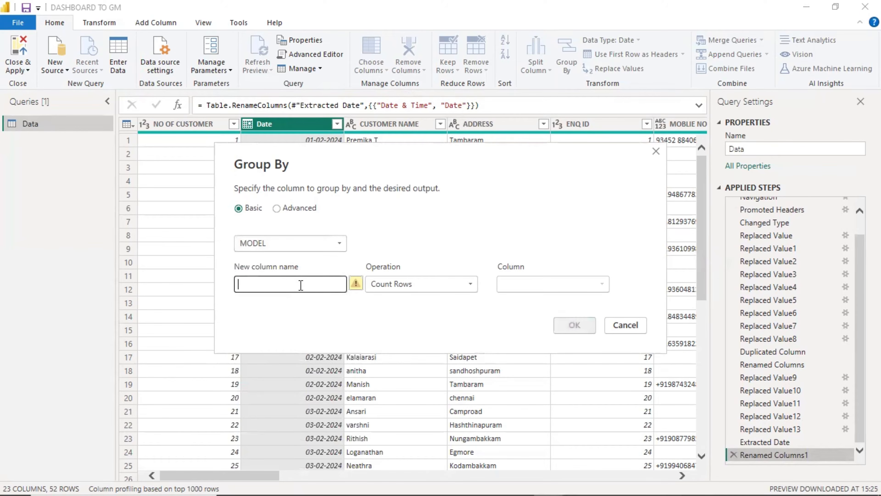
type("Total Adavance")
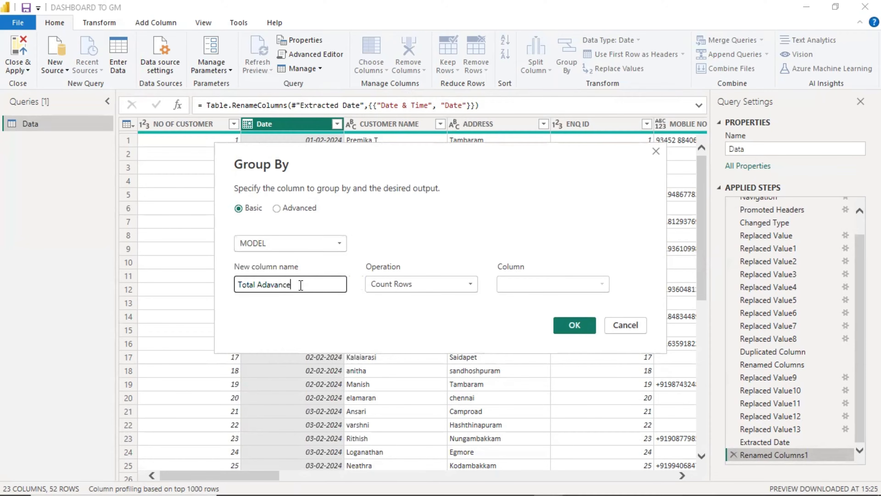
left_click(448, 283)
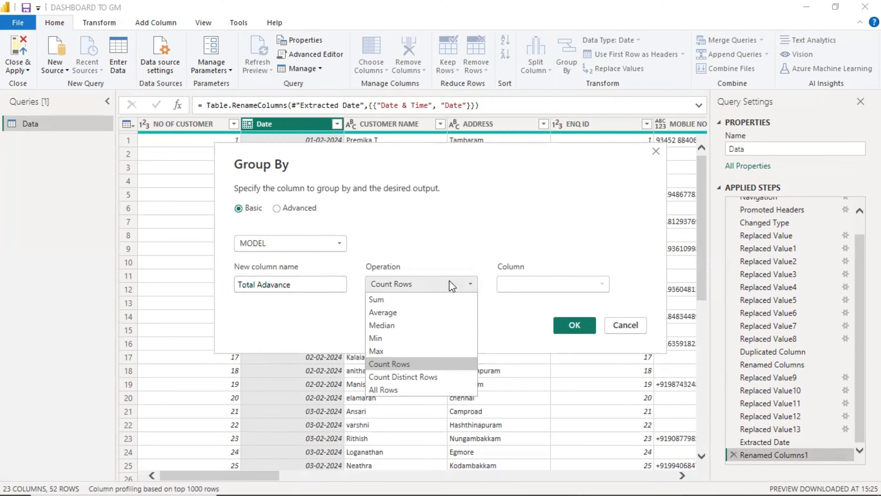
left_click(429, 302)
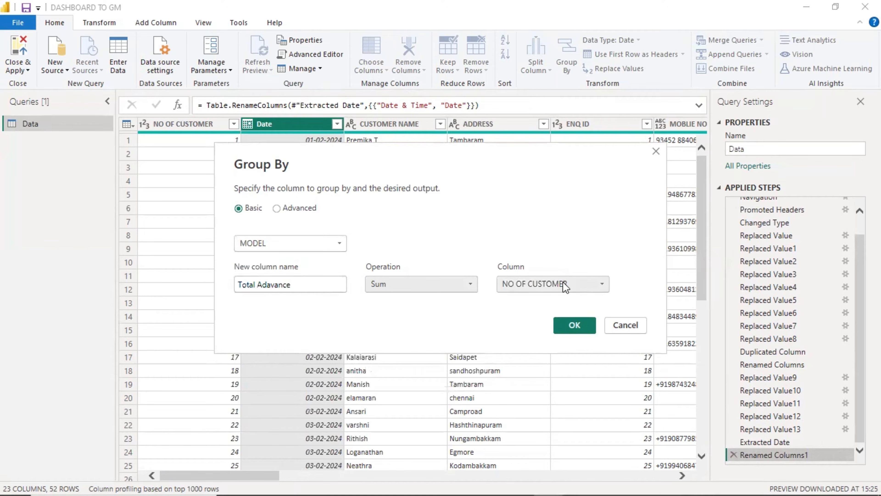
left_click(582, 287)
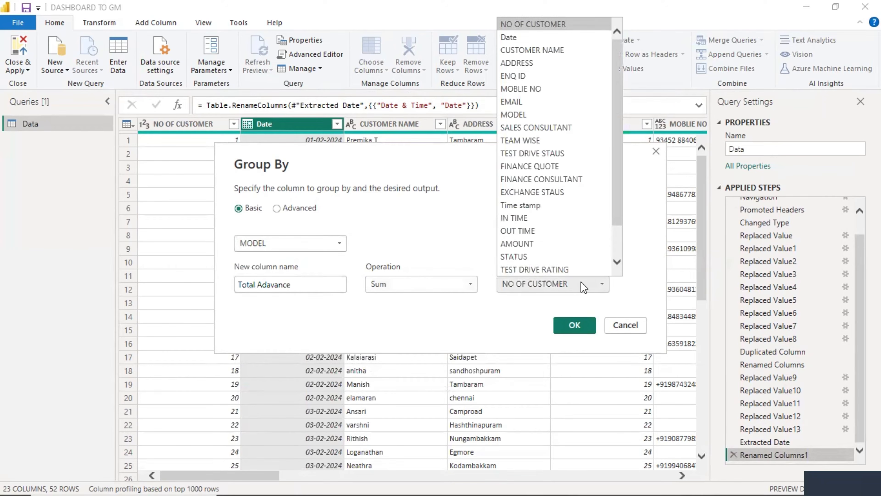
left_click(559, 247)
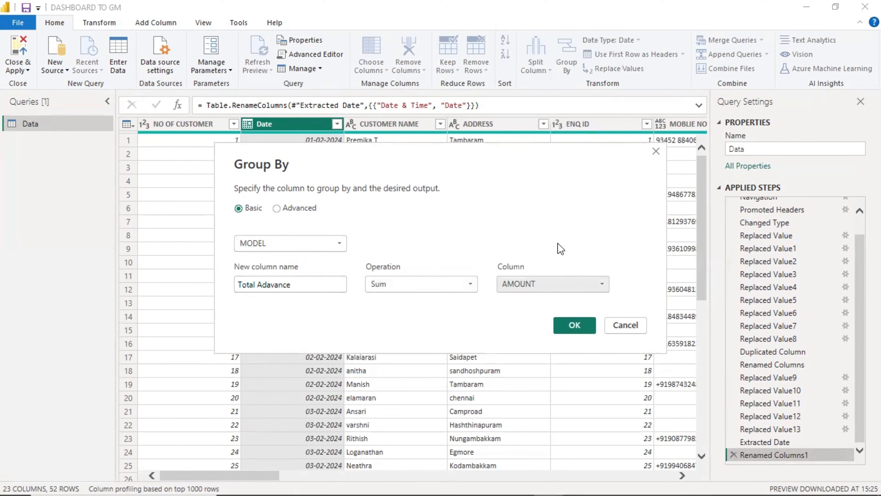
left_click(575, 325)
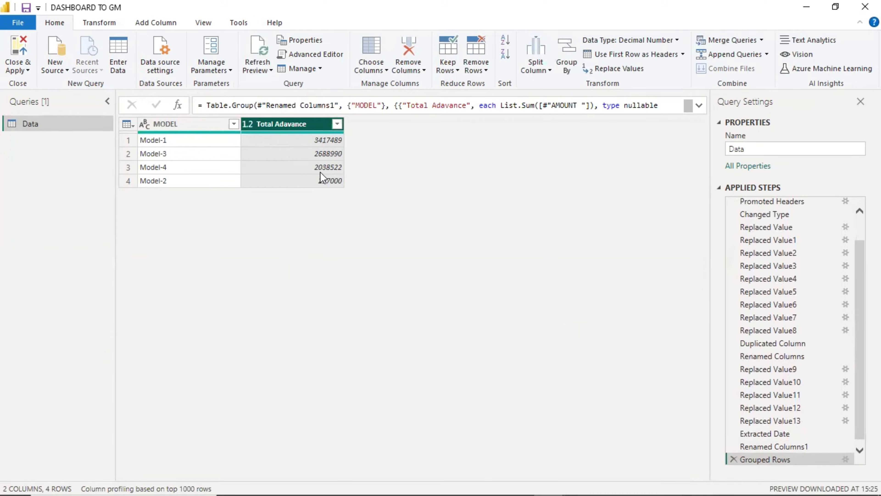
Reopen the Grouped Rows step in advanced mode and add CUSTOMER NAME as a second grouping.
left_click(845, 459)
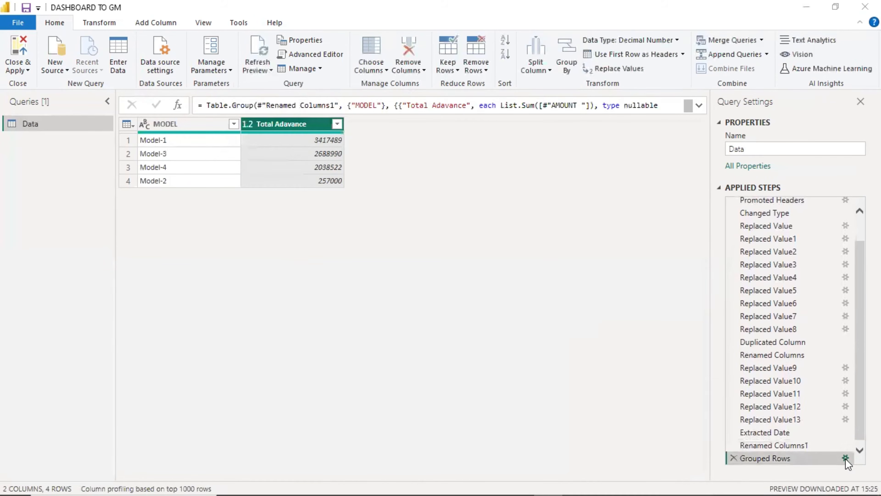
left_click(277, 208)
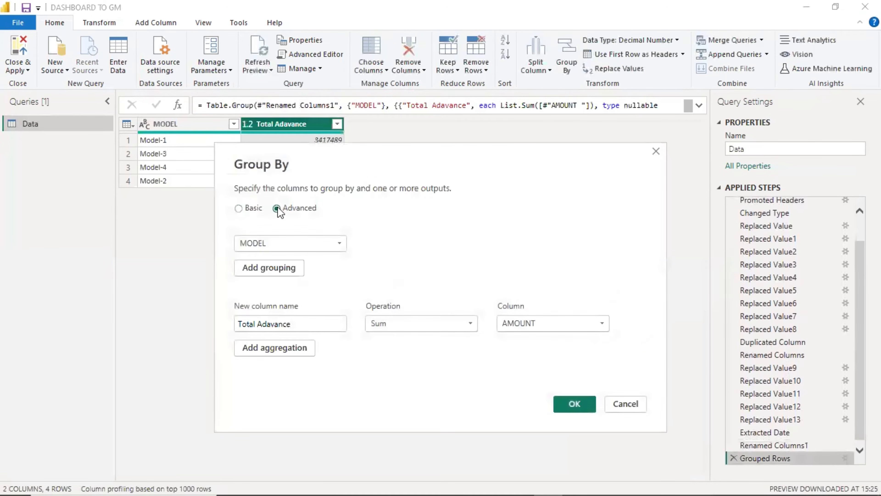
left_click(276, 271)
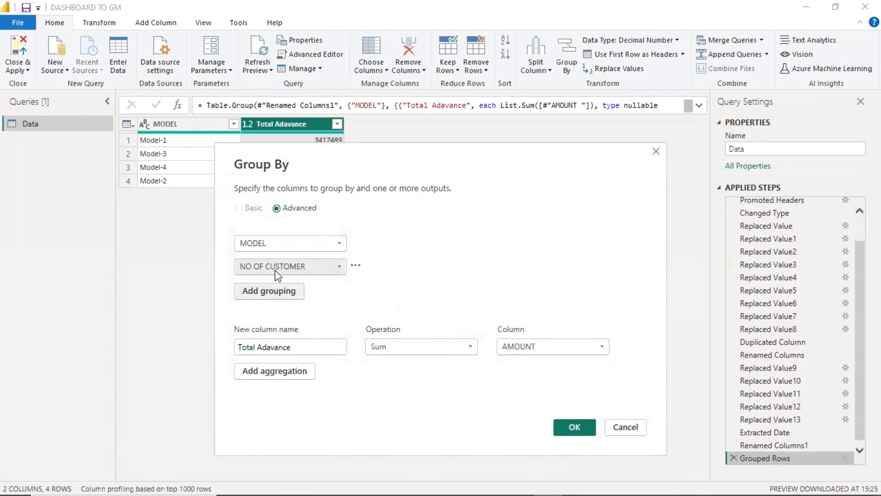
left_click(335, 268)
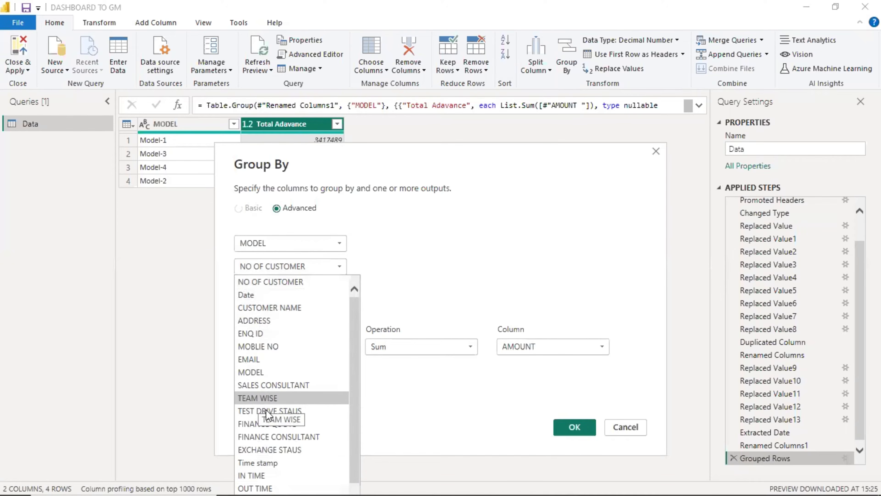
scroll(270, 423, "down", 1)
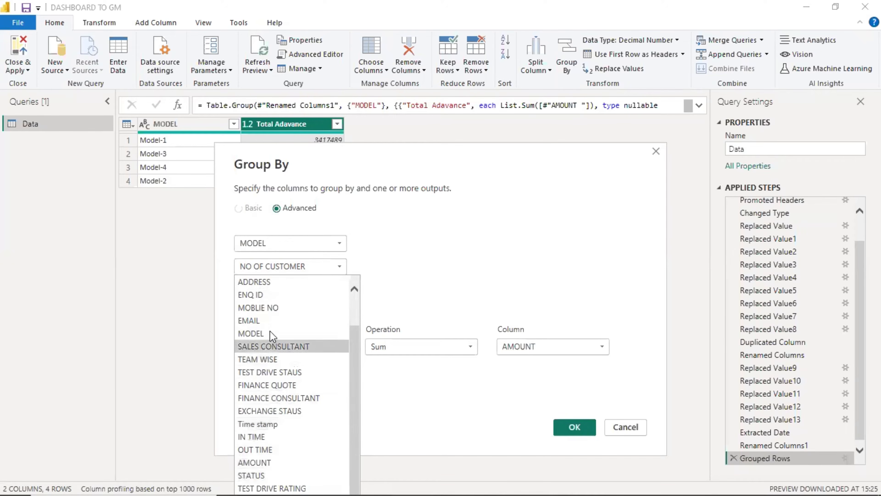
scroll(271, 463, "up", 1)
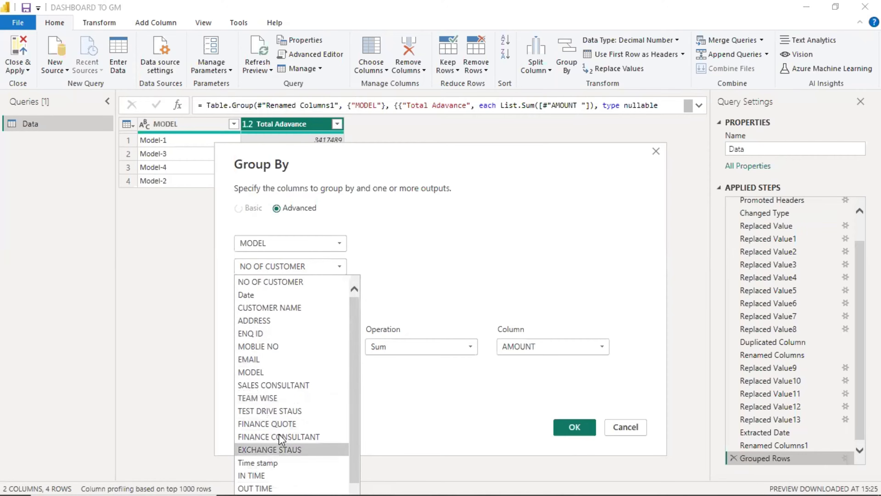
left_click(260, 307)
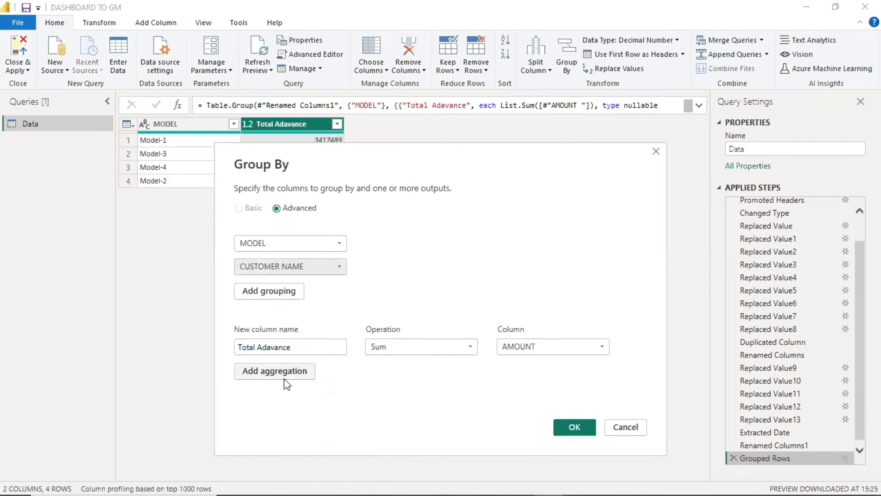
Add a Customer wise aggregation summing AMOUNT and confirm the grouping.
left_click(281, 372)
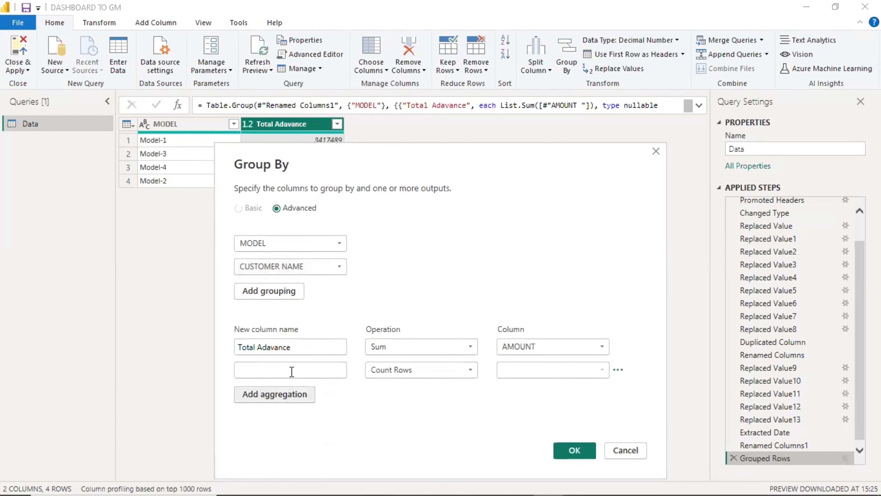
left_click(292, 371)
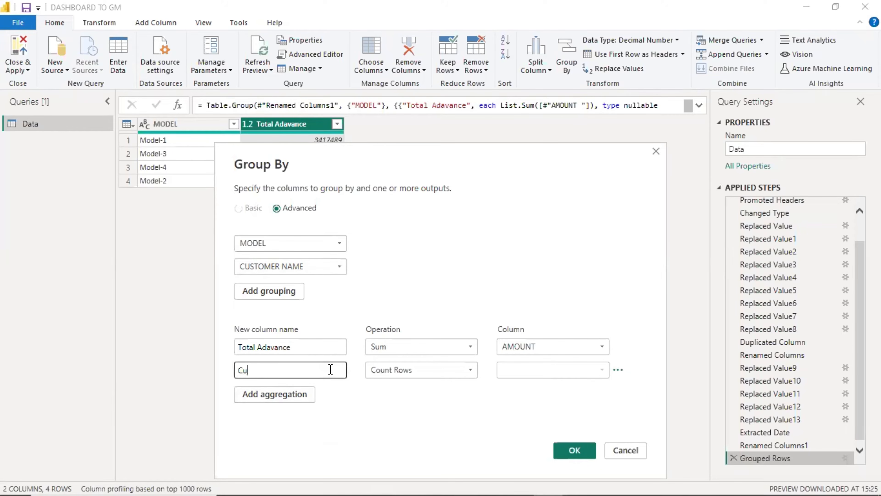
type("Customer wise")
left_click(415, 370)
left_click(399, 387)
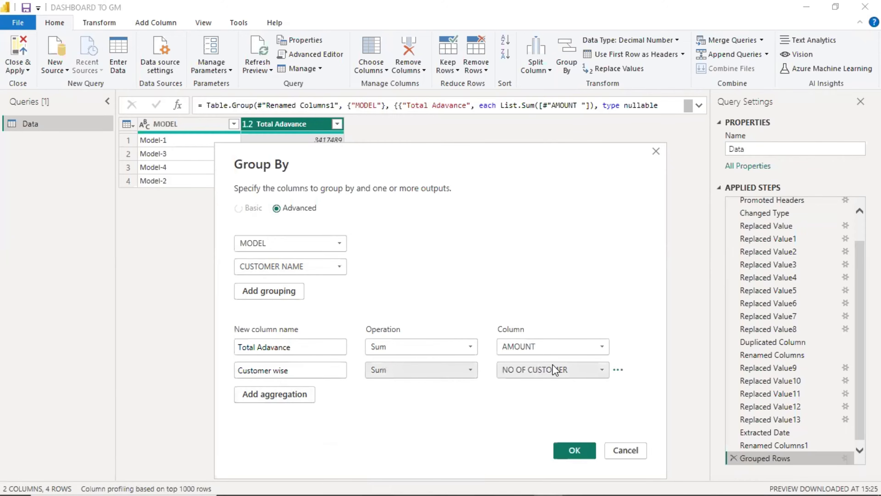
left_click(562, 369)
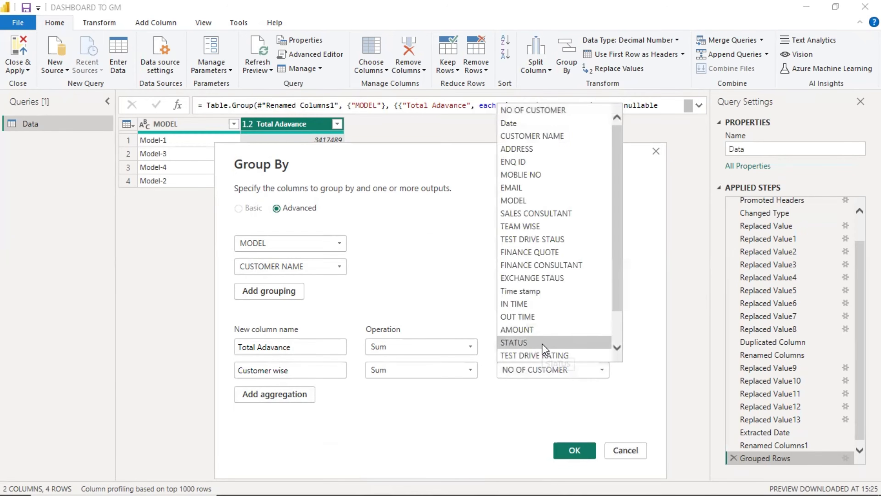
left_click(550, 330)
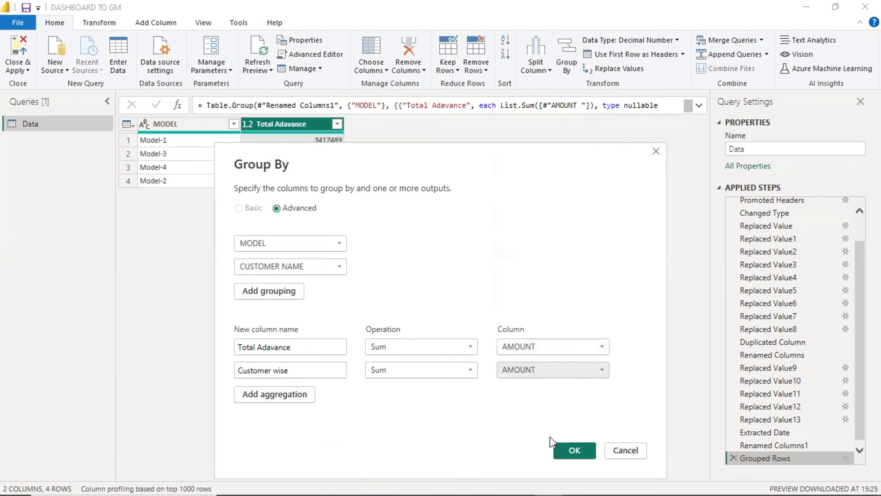
left_click(575, 451)
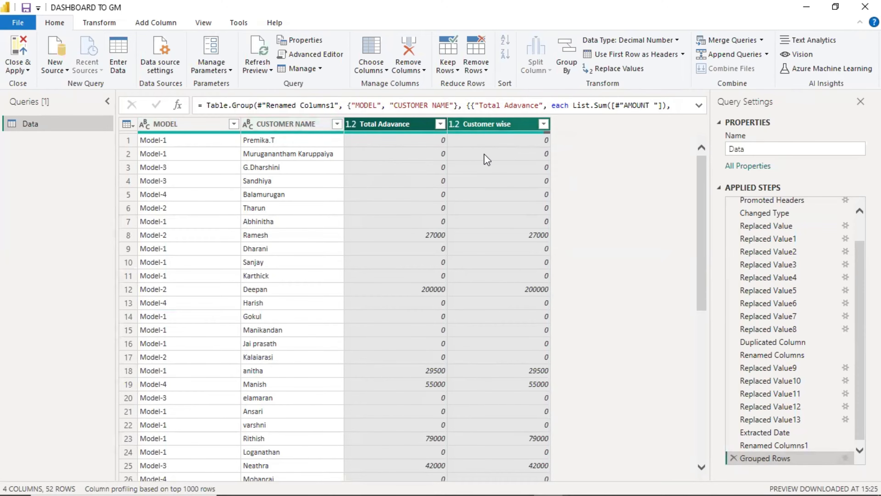
Remove the CUSTOMER NAME grouping so the Grouped Rows step groups by MODEL alone.
left_click(845, 457)
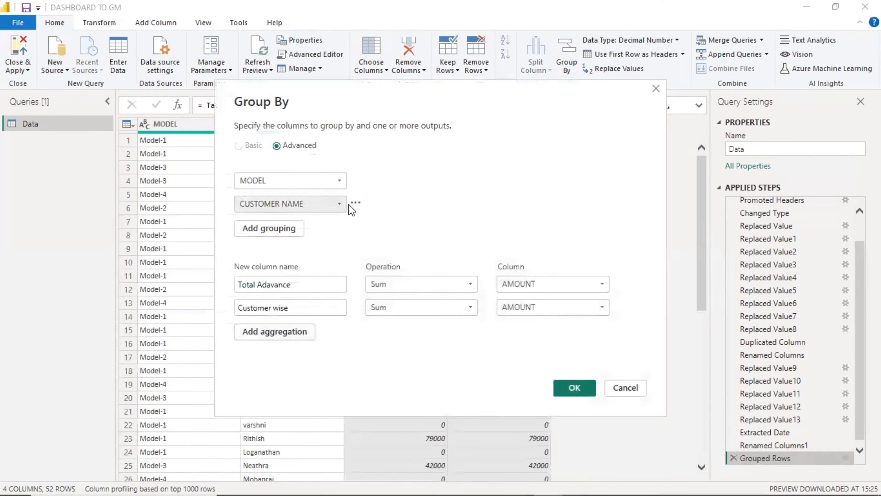
left_click(356, 203)
left_click(394, 218)
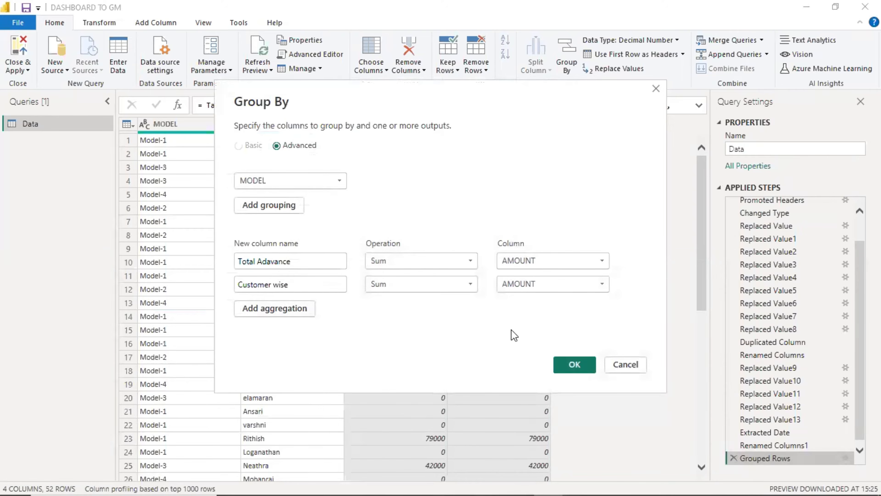
left_click(576, 364)
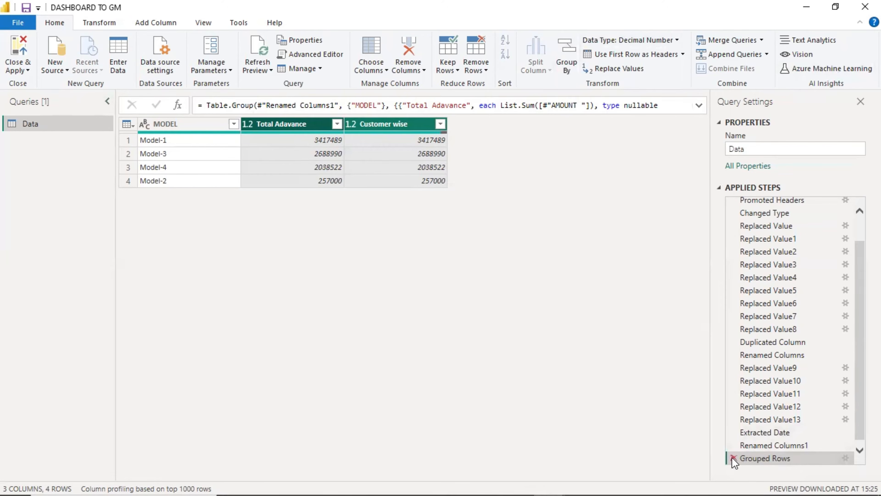
Delete the Grouped Rows applied step and Close & Apply the query changes.
left_click(732, 446)
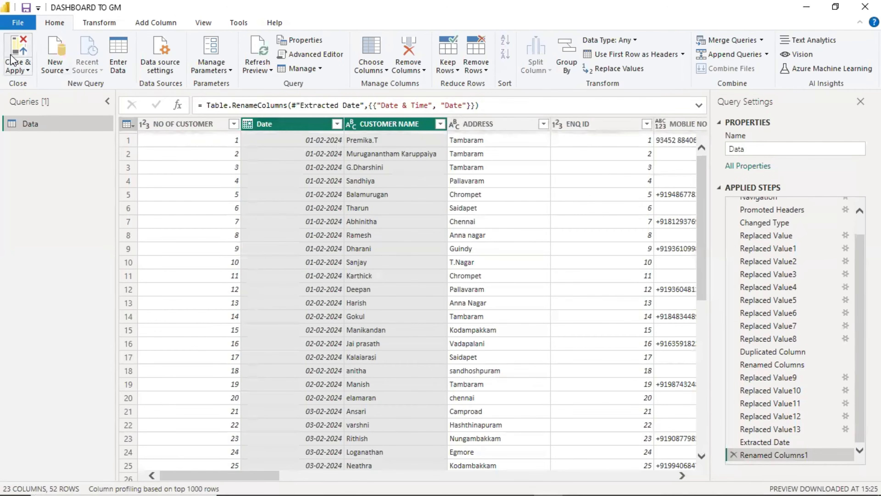
left_click(12, 56)
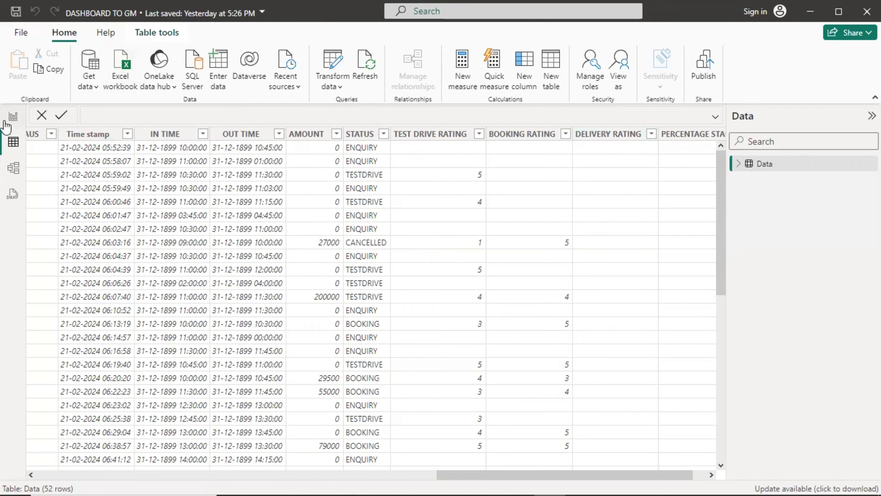
Add an empty table visual to Page 5, then position and narrow it.
left_click(12, 118)
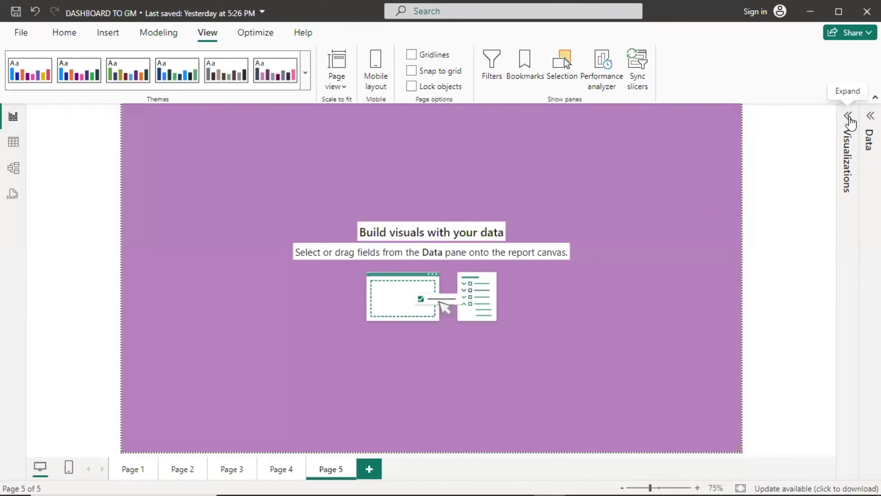
left_click(848, 116)
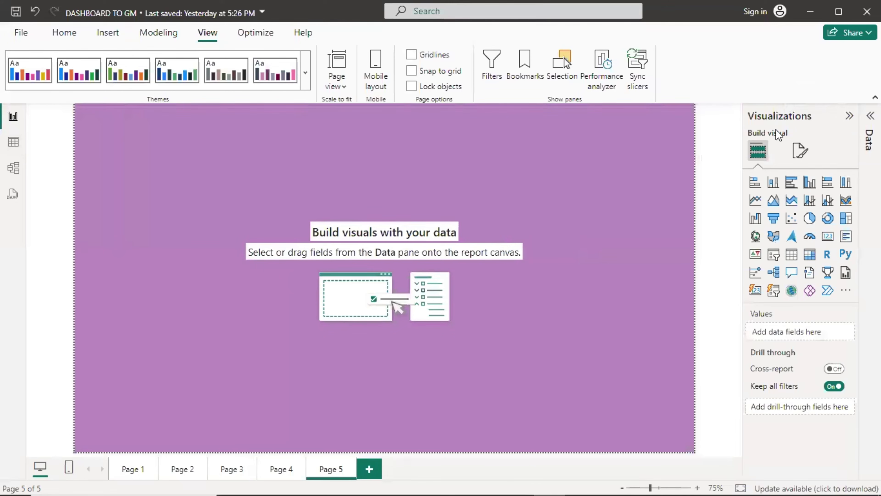
left_click(792, 254)
left_click_drag(145, 145, 156, 174)
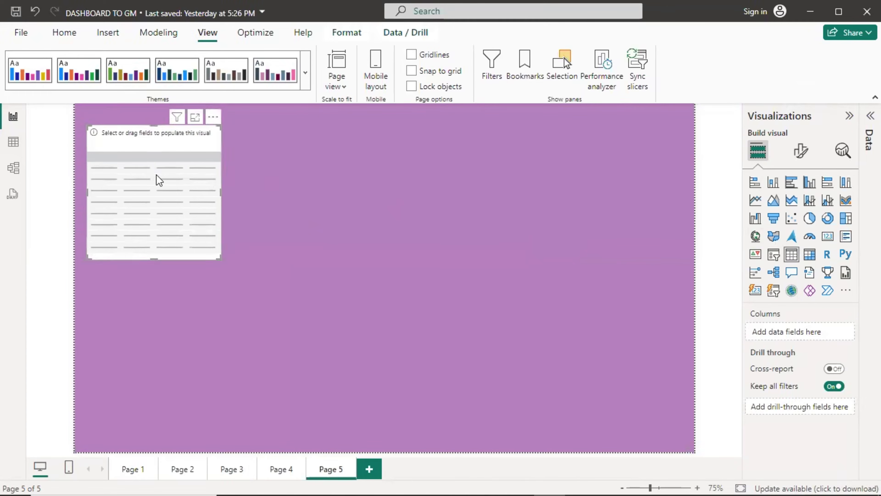
left_click_drag(222, 259, 512, 311)
left_click_drag(504, 265, 478, 240)
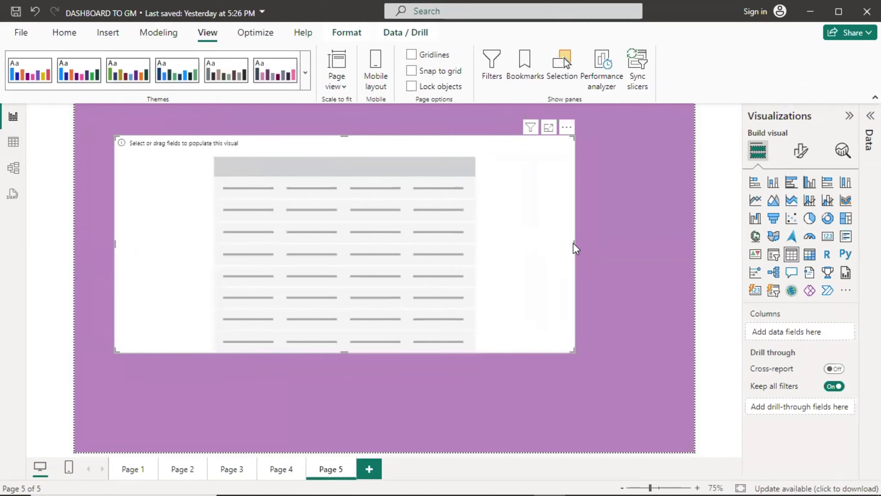
left_click_drag(572, 243, 351, 235)
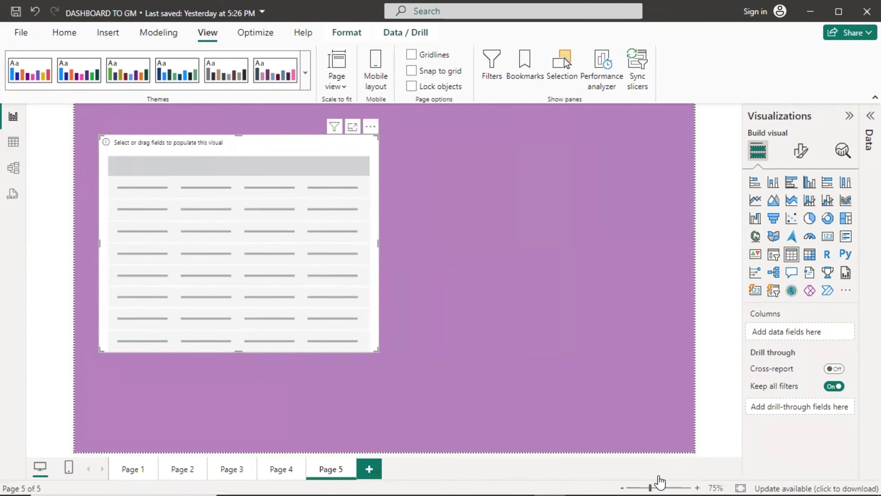
Zoom the canvas to 97%, shorten the table, and list the Data table's fields.
left_click(657, 487)
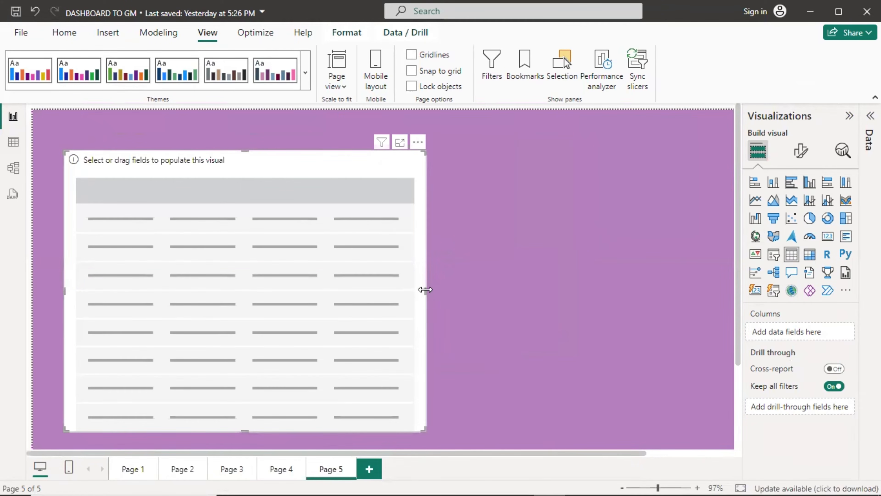
left_click_drag(424, 289, 363, 268)
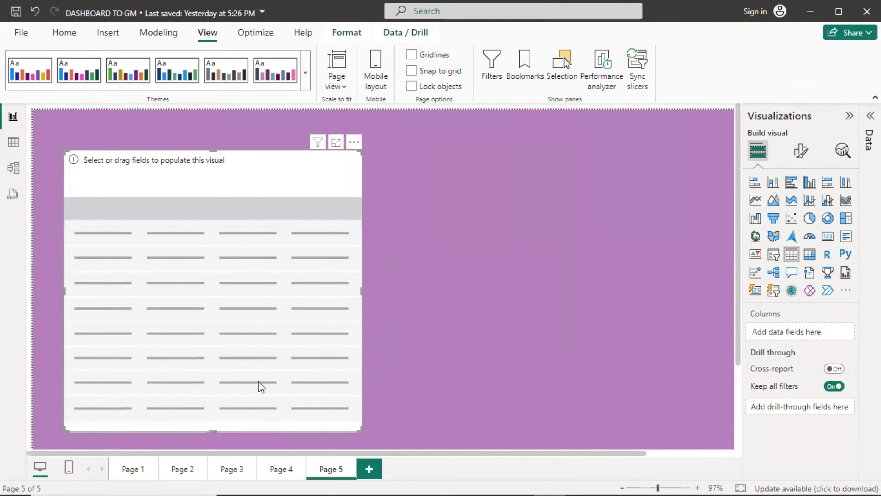
left_click_drag(212, 432, 213, 381)
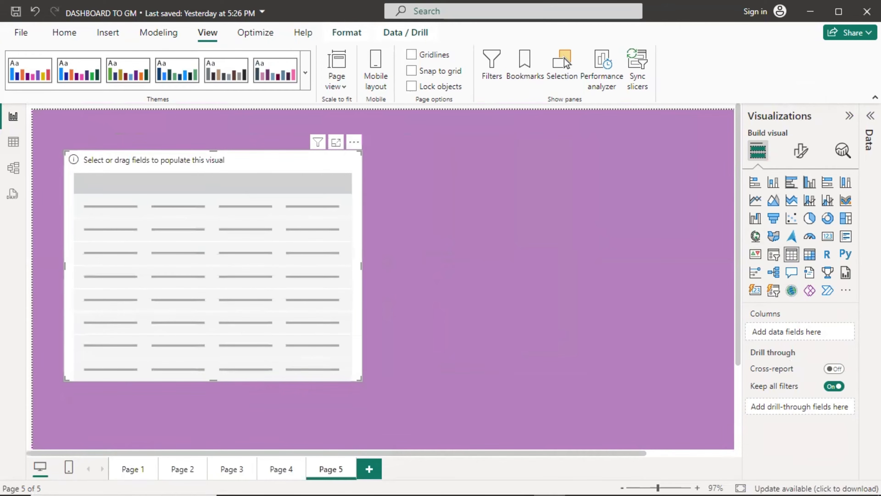
left_click(869, 291)
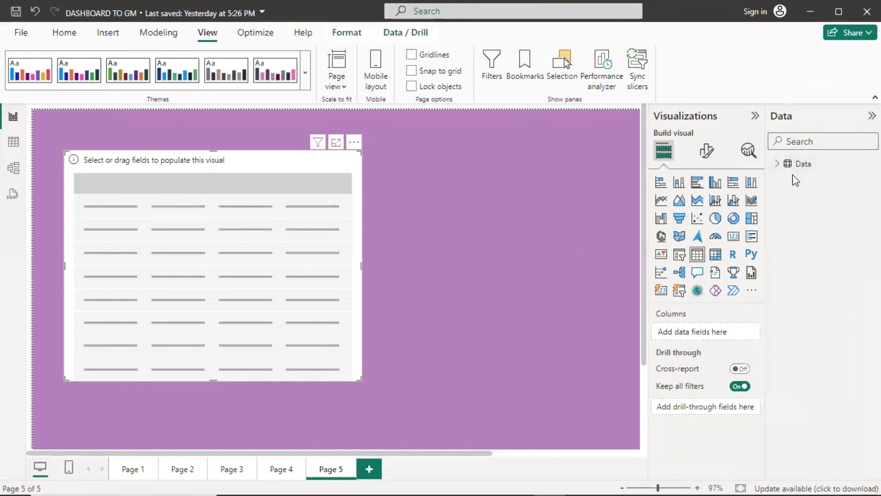
left_click(777, 163)
Add STATUS and Count of ENQ ID to the table, then shrink it to fit its rows.
scroll(822, 347, "down", 2)
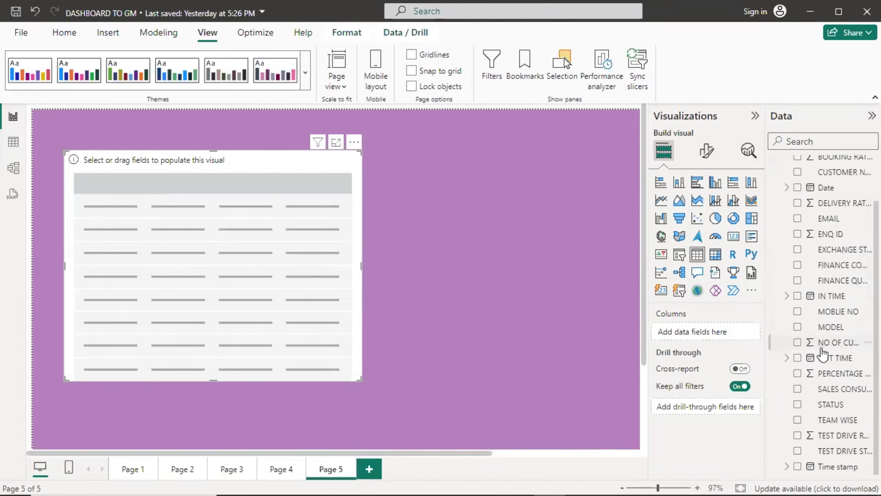
left_click_drag(815, 405, 201, 208)
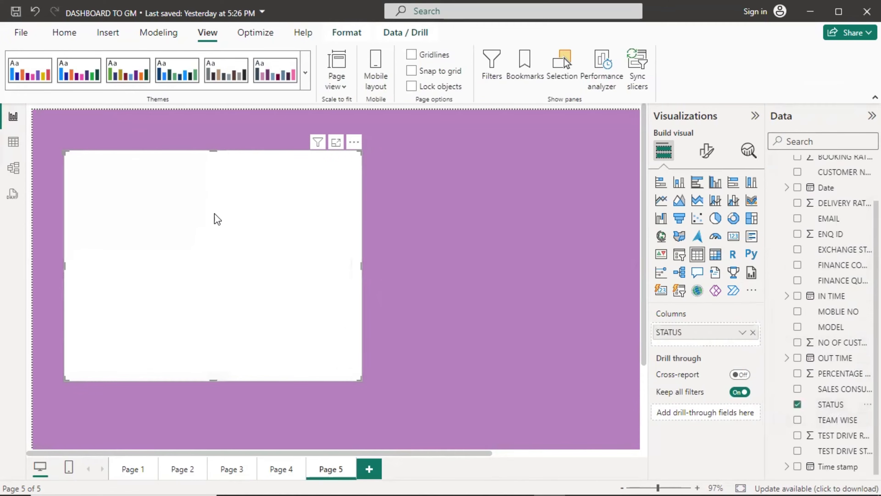
scroll(843, 403, "up", 2)
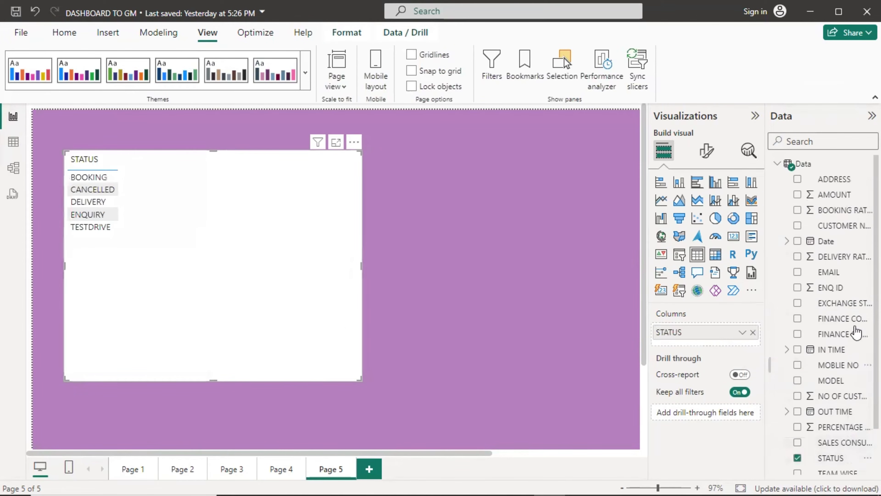
scroll(820, 421, "down", 2)
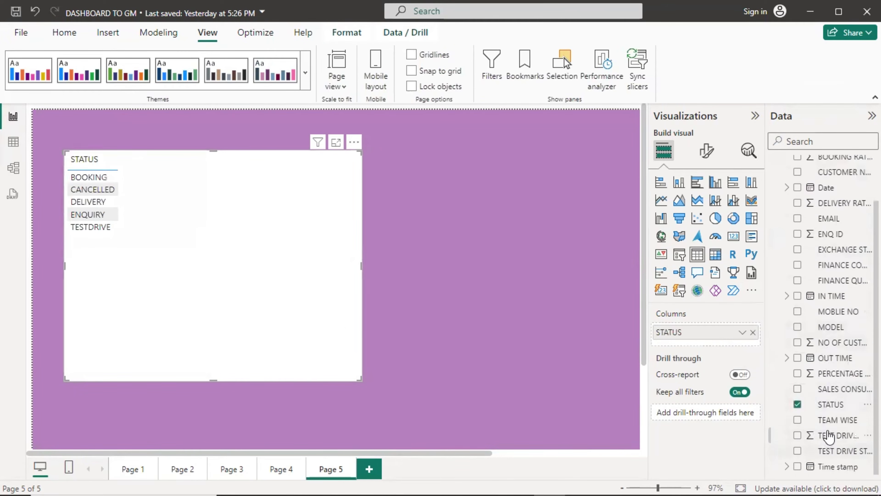
scroll(832, 192, "up", 2)
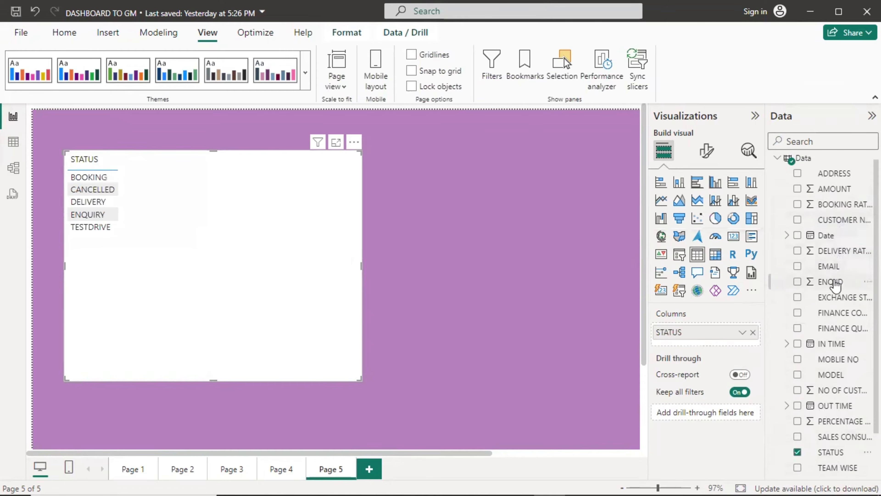
left_click_drag(836, 283, 707, 337)
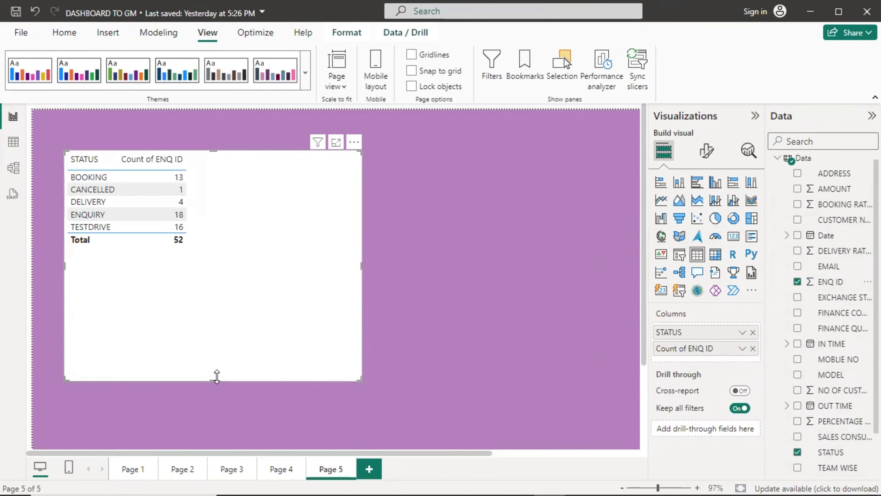
left_click_drag(208, 379, 203, 269)
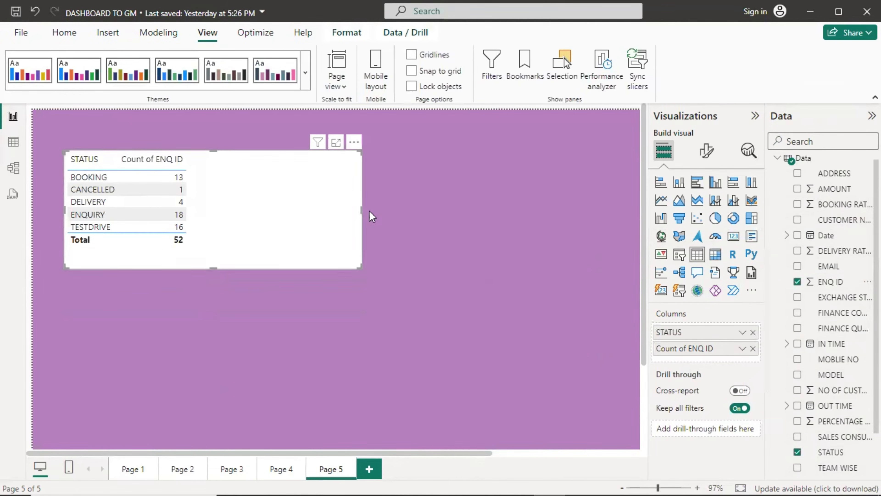
left_click_drag(361, 209, 290, 210)
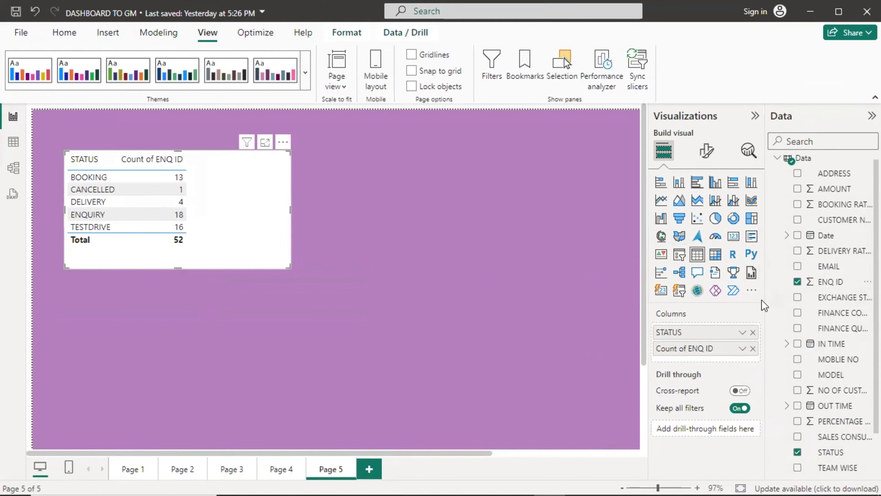
Add a new matrix visual beside the STATUS table and enlarge it across the page.
left_click(715, 259)
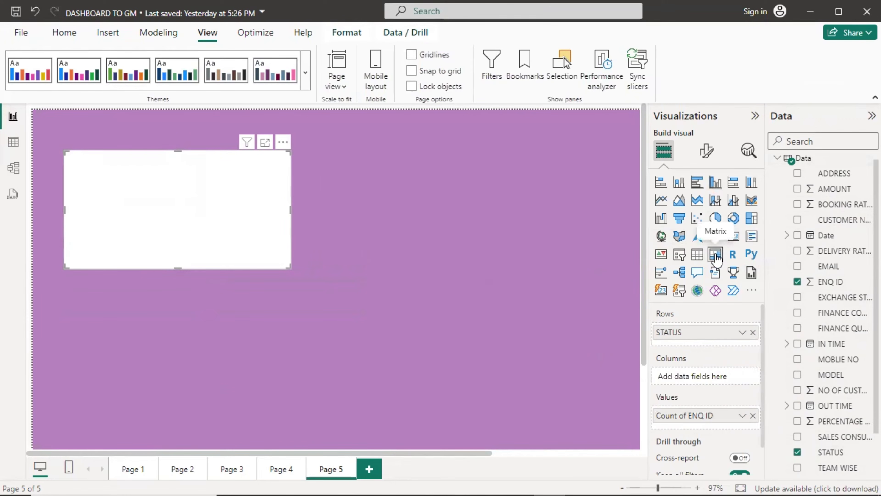
left_click(697, 254)
left_click(416, 210)
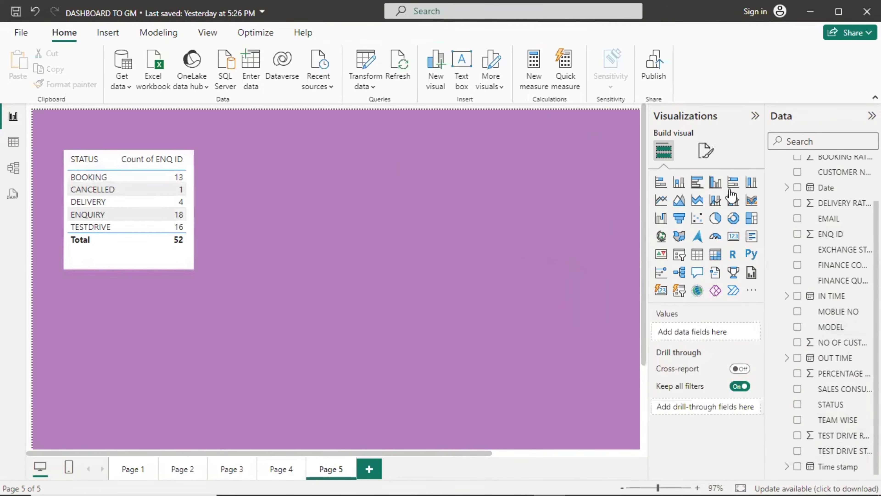
left_click(719, 260)
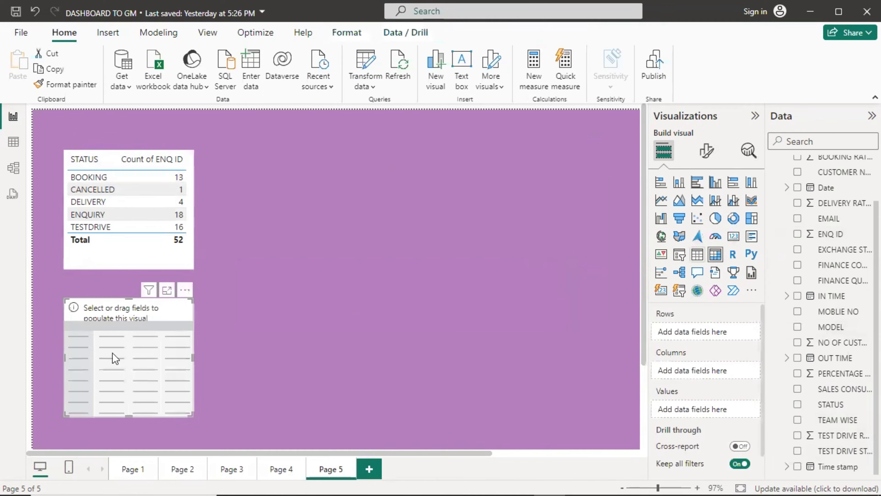
left_click_drag(112, 356, 281, 204)
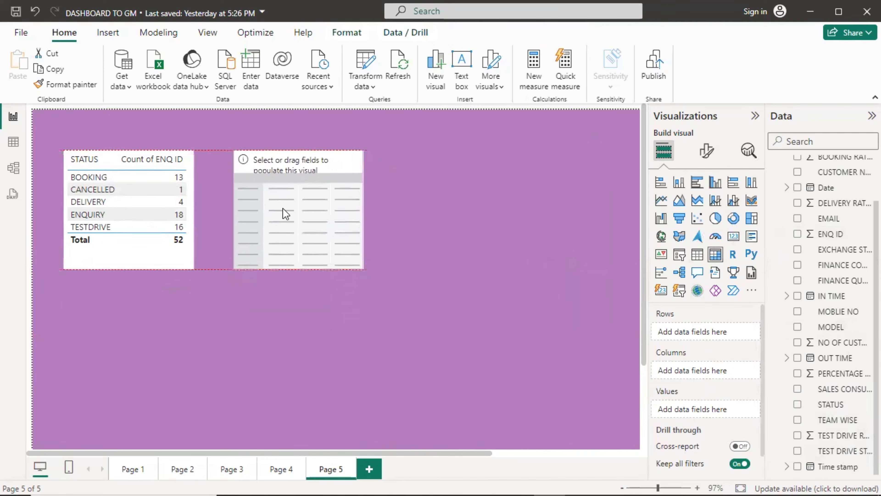
left_click_drag(362, 270, 619, 374)
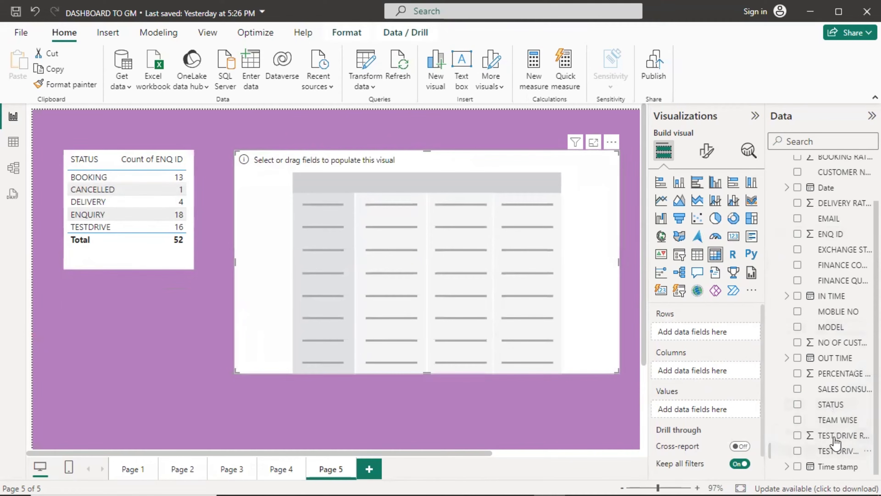
Fill the matrix with STATUS rows, Count of ENQ ID values and TEAM WISE columns.
left_click_drag(836, 405, 723, 331)
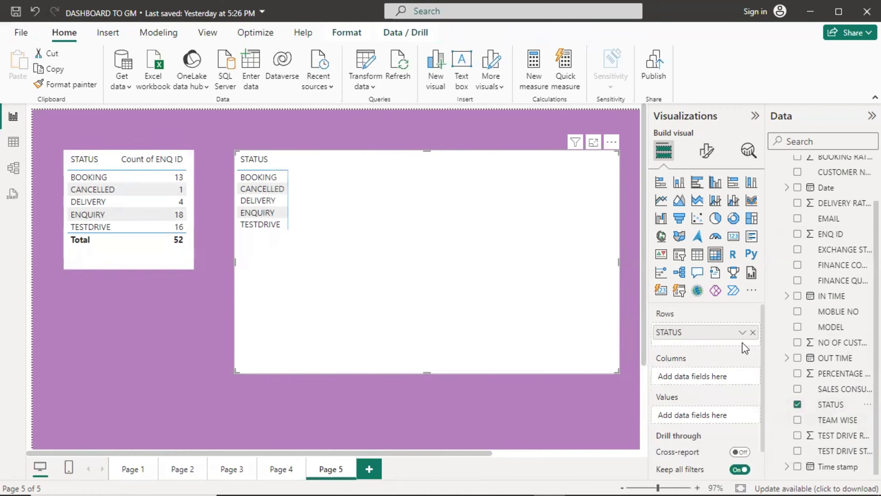
scroll(811, 227, "up", 2)
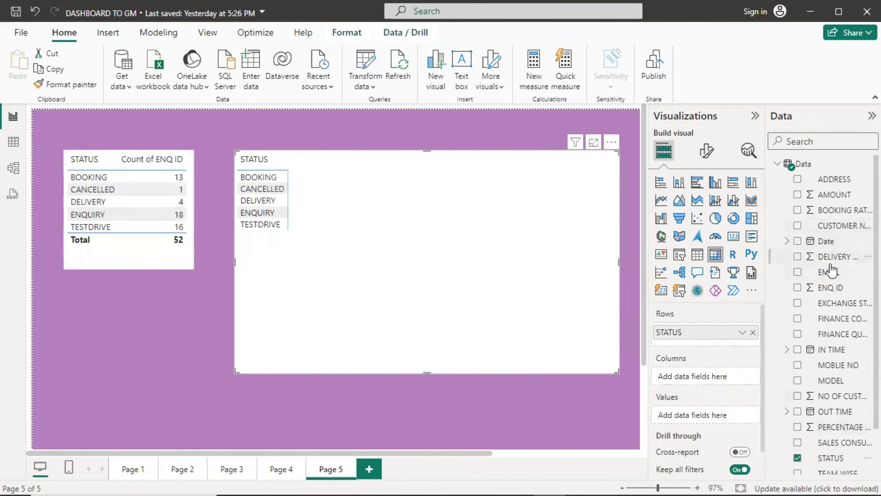
left_click_drag(829, 288, 710, 416)
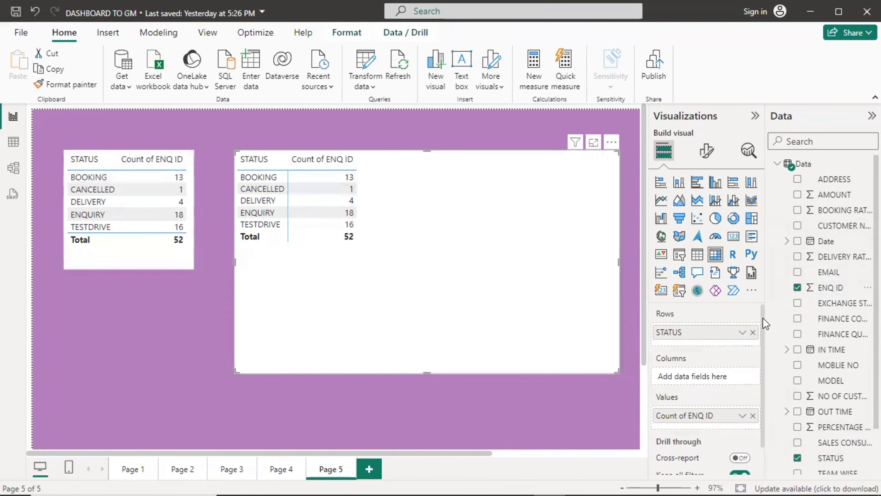
scroll(836, 318, "down", 3)
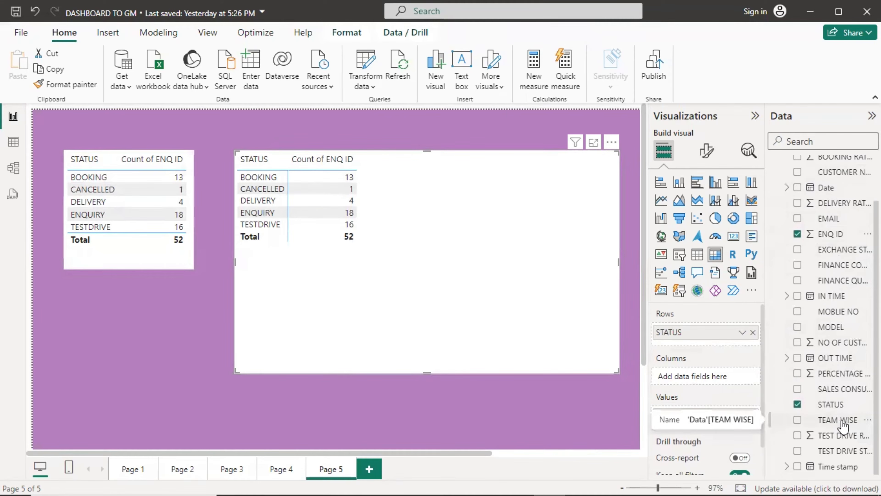
left_click_drag(842, 421, 713, 379)
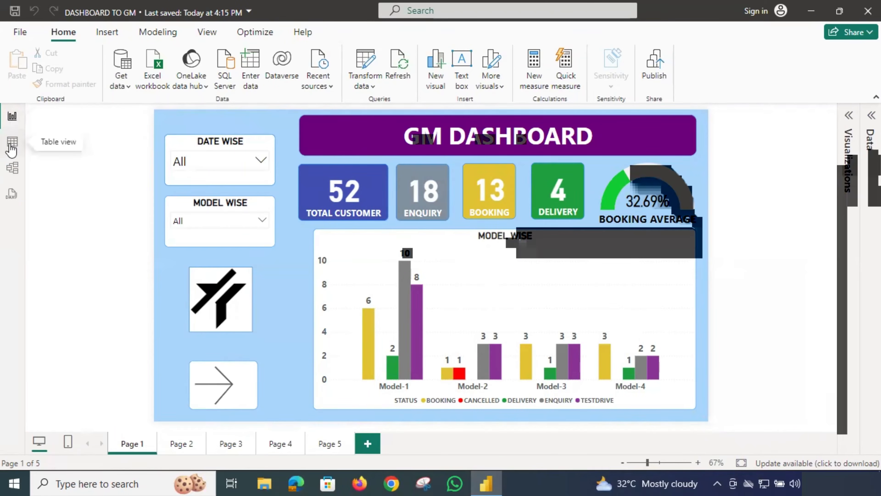
left_click(11, 145)
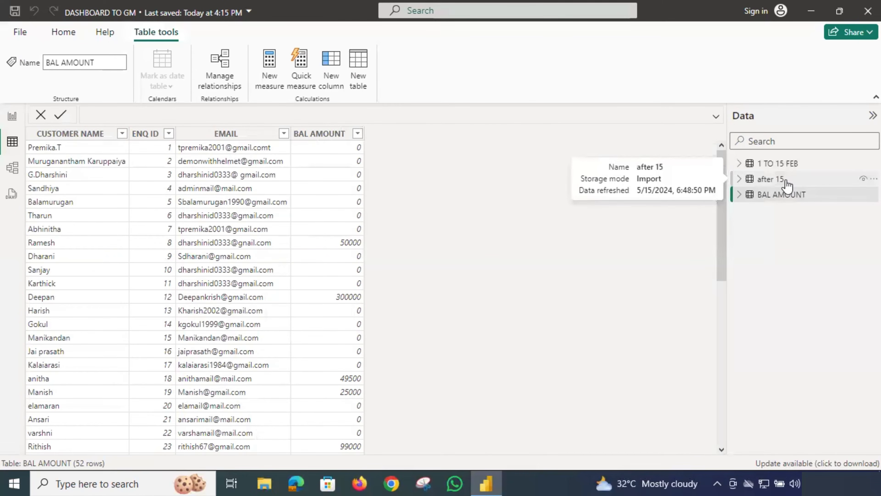
left_click(779, 196)
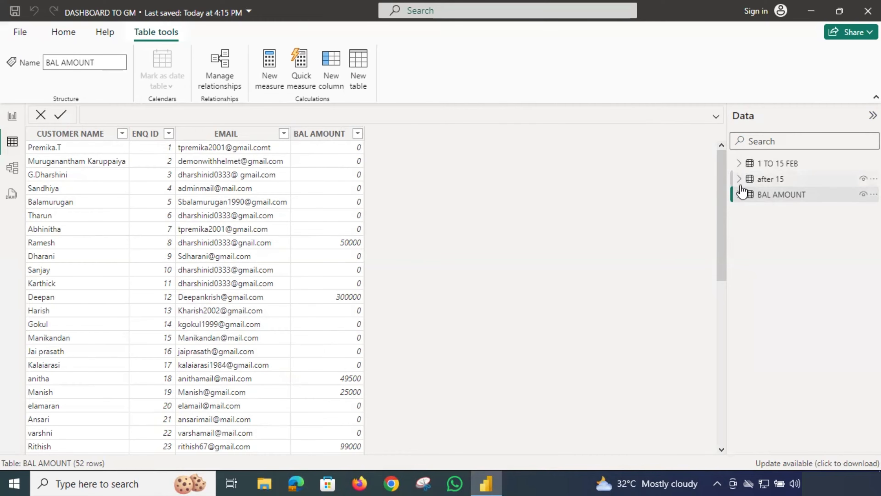
left_click(6, 119)
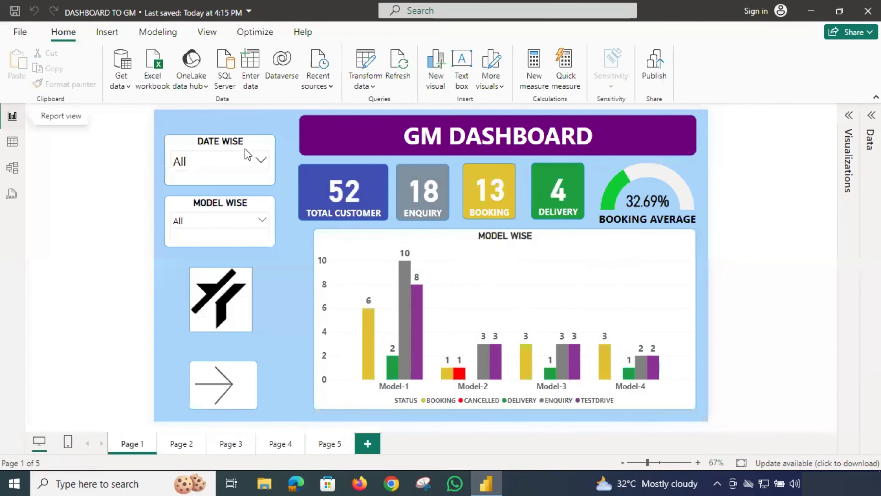
Open the 1 TO 15 FEB query in Power Query Editor through Transform data.
left_click(872, 116)
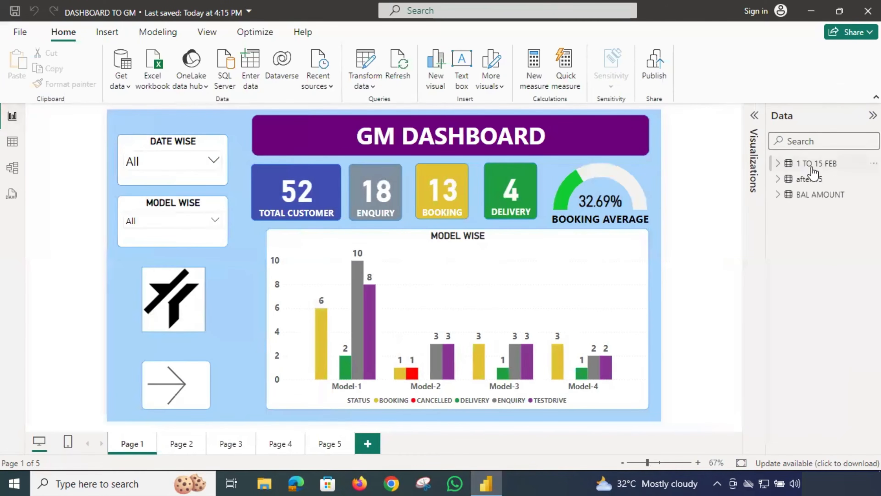
mouse_move(814, 172)
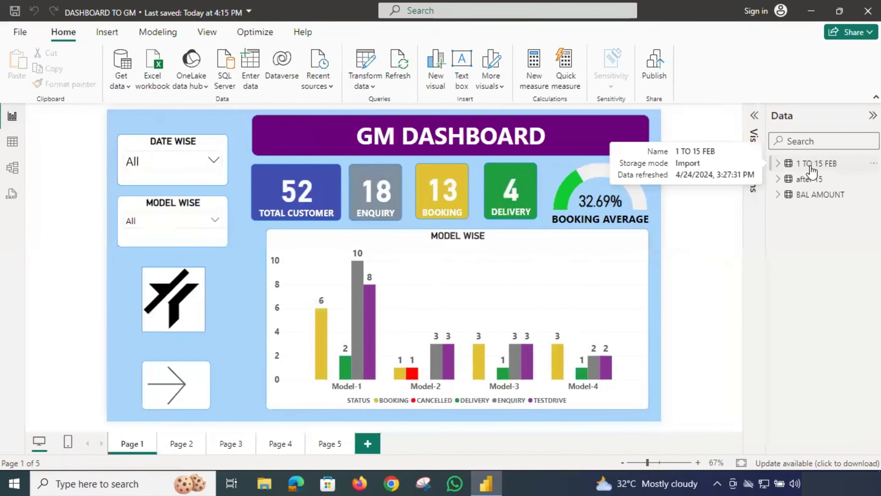
left_click(363, 70)
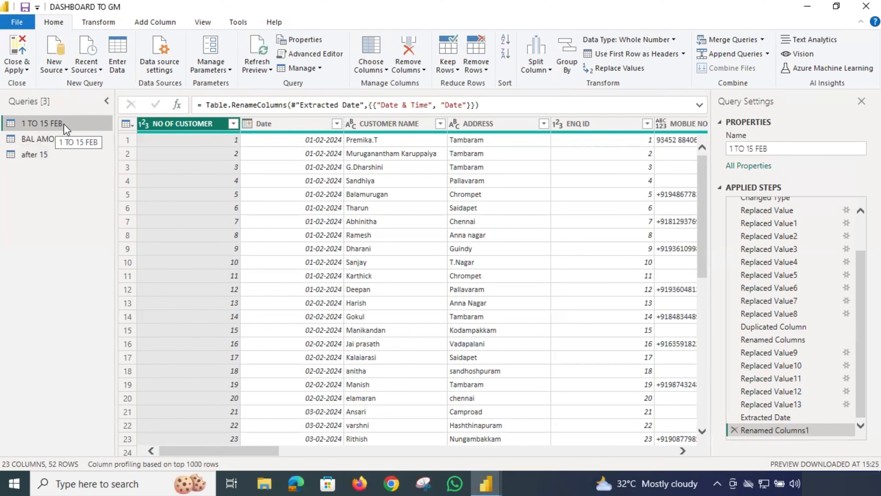
left_click_drag(221, 451, 517, 450)
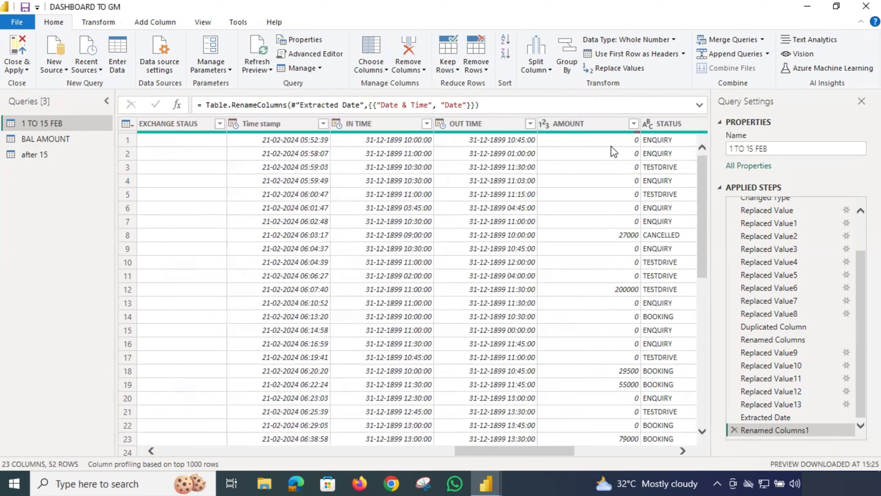
left_click_drag(561, 447, 657, 447)
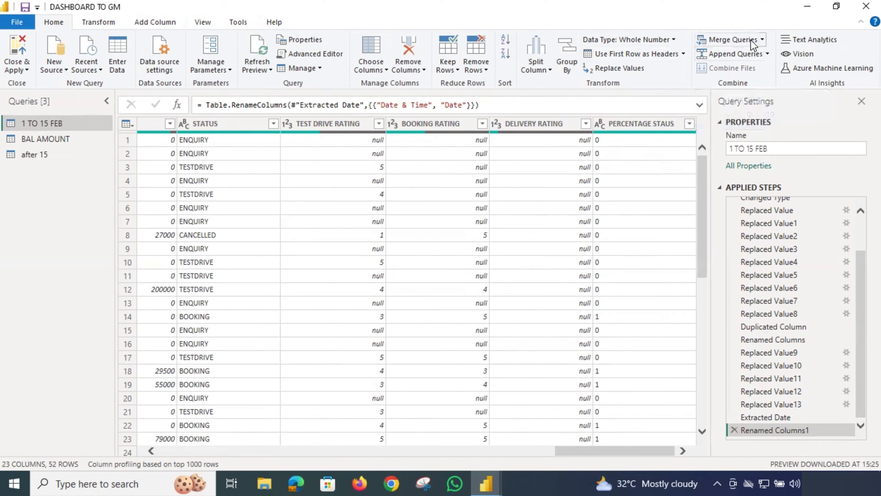
Open the Merge Queries dialog for the 1 TO 15 FEB query.
left_click(763, 40)
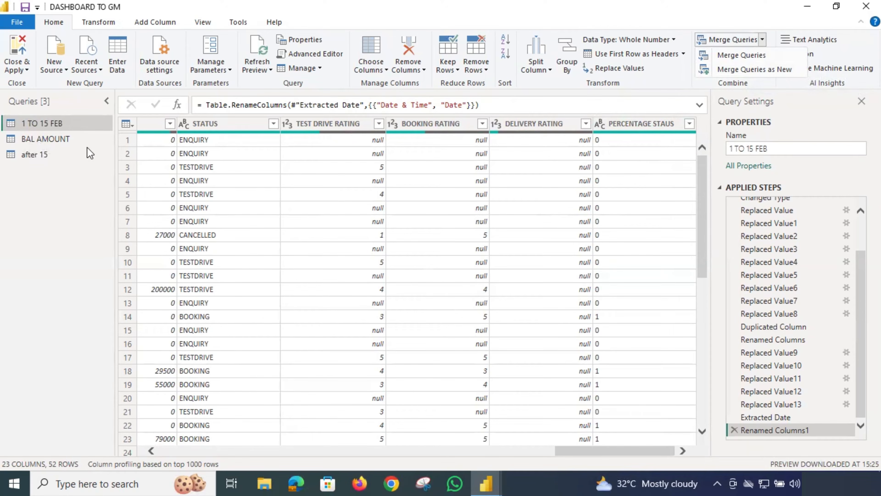
left_click(745, 39)
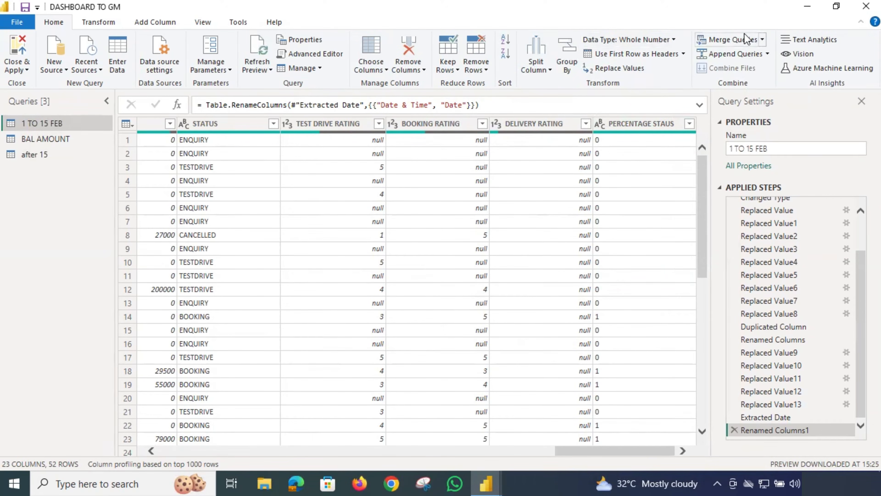
left_click(751, 40)
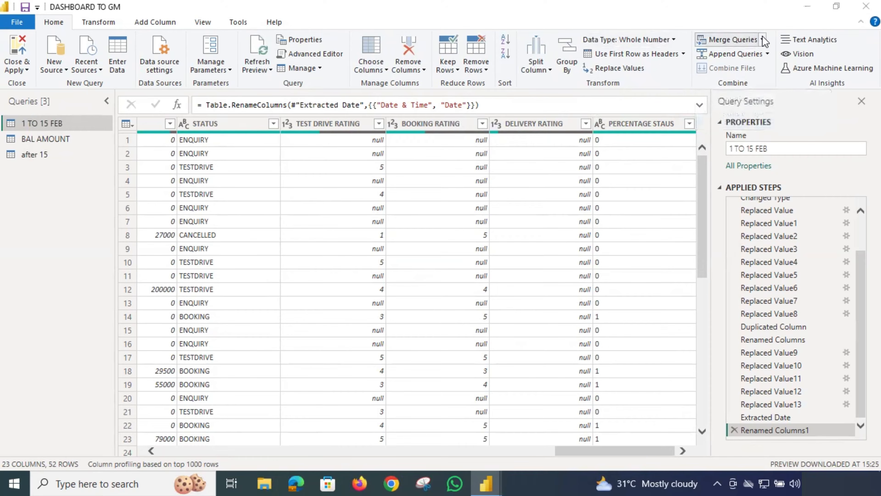
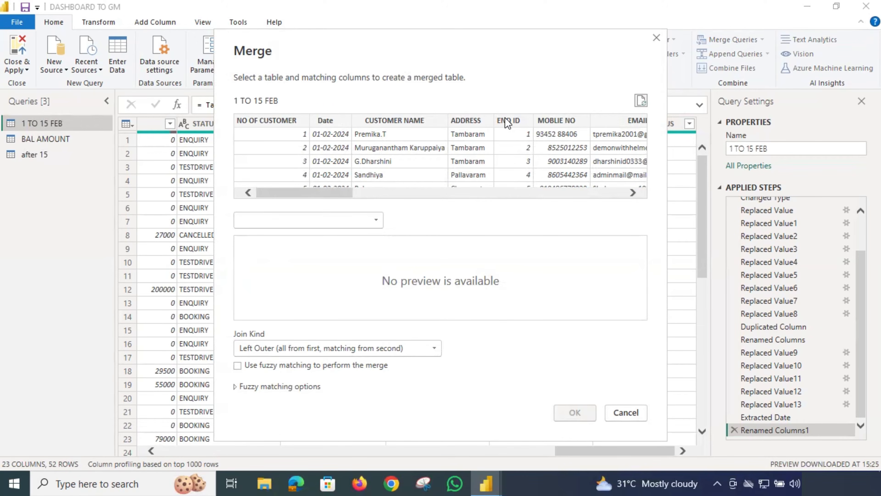
Match ENQ ID in 1 TO 15 FEB to ENQ ID in BAL AMOUNT with a Left Outer join.
left_click(507, 121)
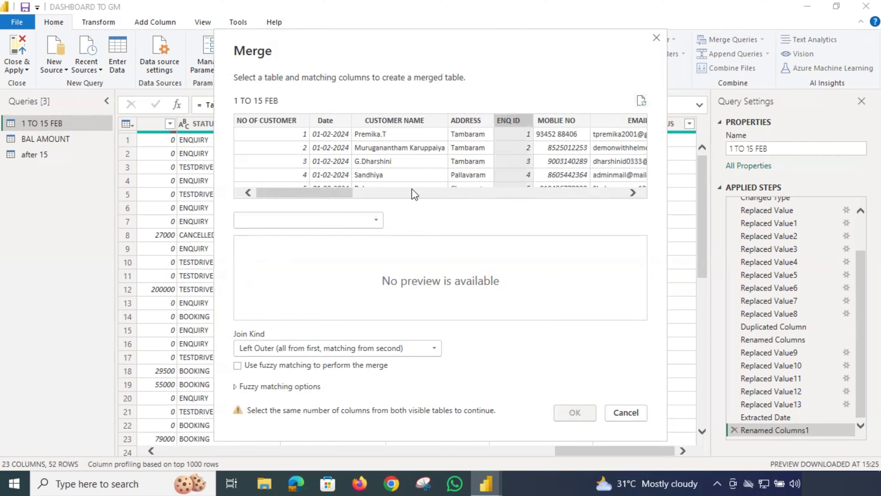
left_click(371, 222)
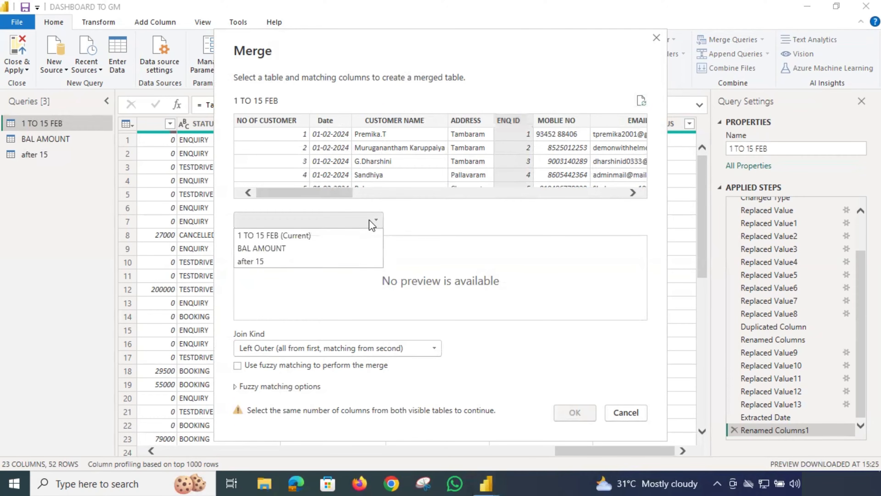
left_click(282, 248)
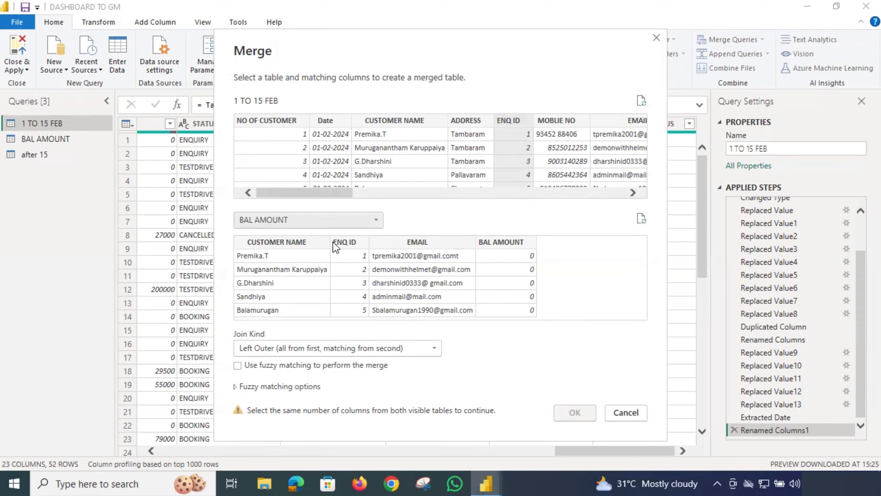
left_click(338, 243)
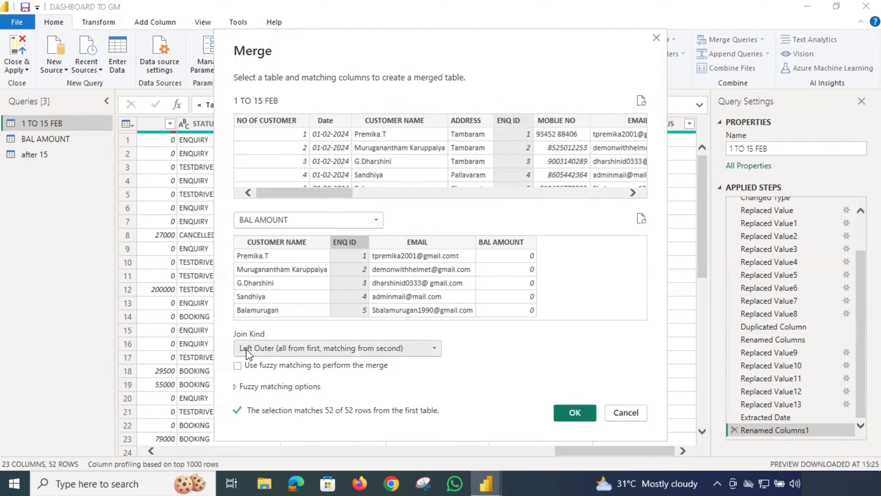
left_click(375, 348)
left_click(333, 363)
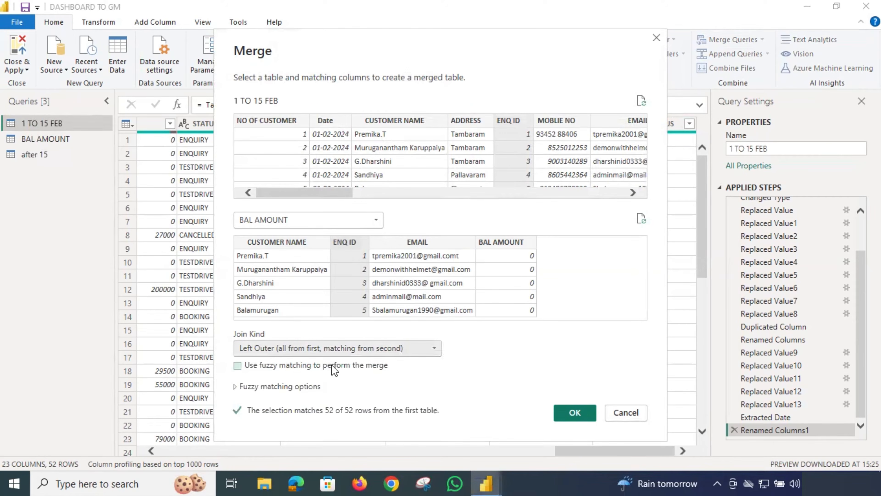
left_click(575, 413)
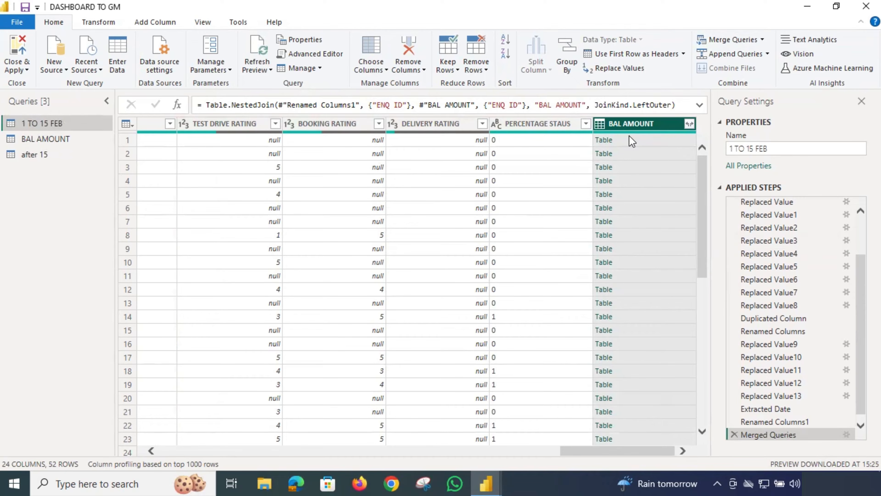
Expand only the BAL AMOUNT field from the merged column and scroll through the balances.
left_click(689, 125)
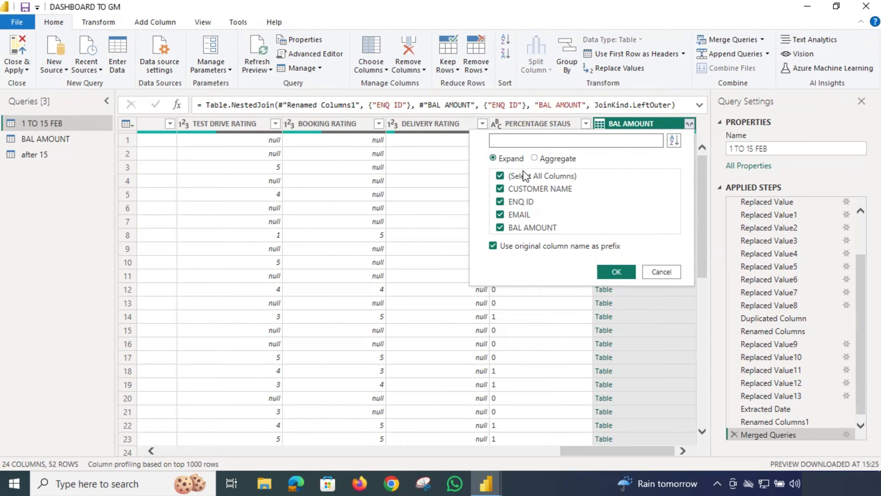
left_click(530, 176)
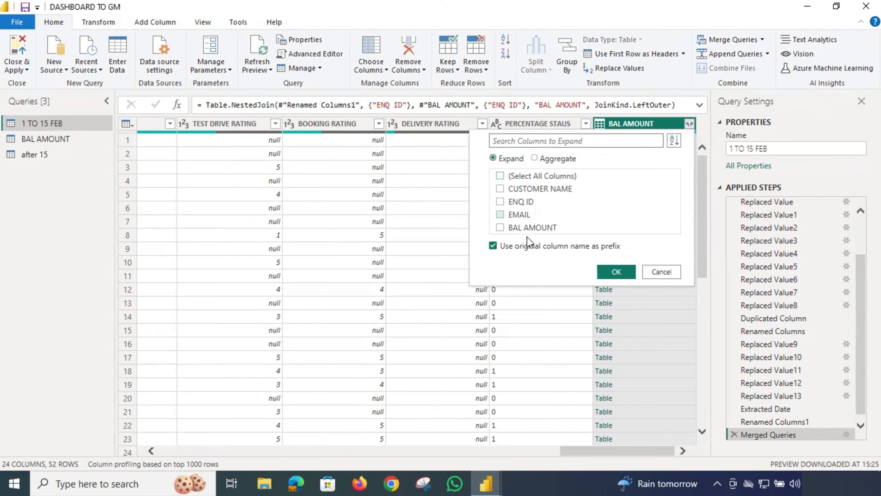
left_click(514, 225)
left_click(614, 271)
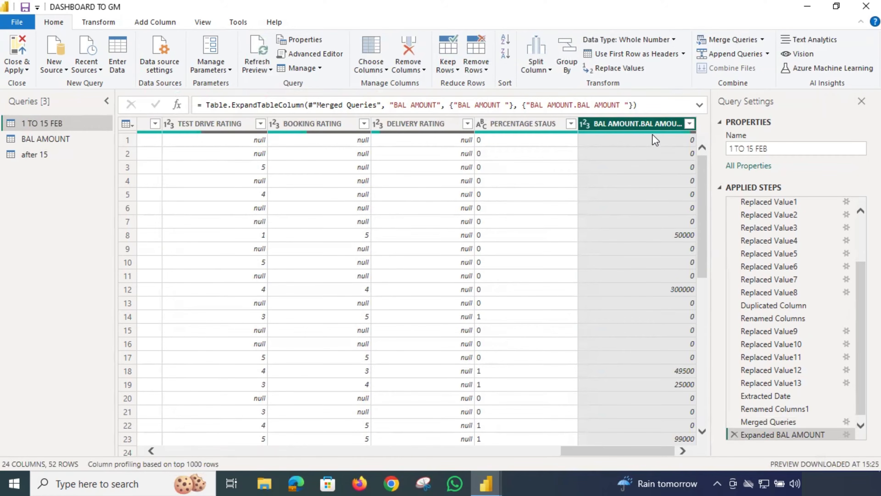
scroll(658, 270, "down", 2)
scroll(655, 277, "down", 9)
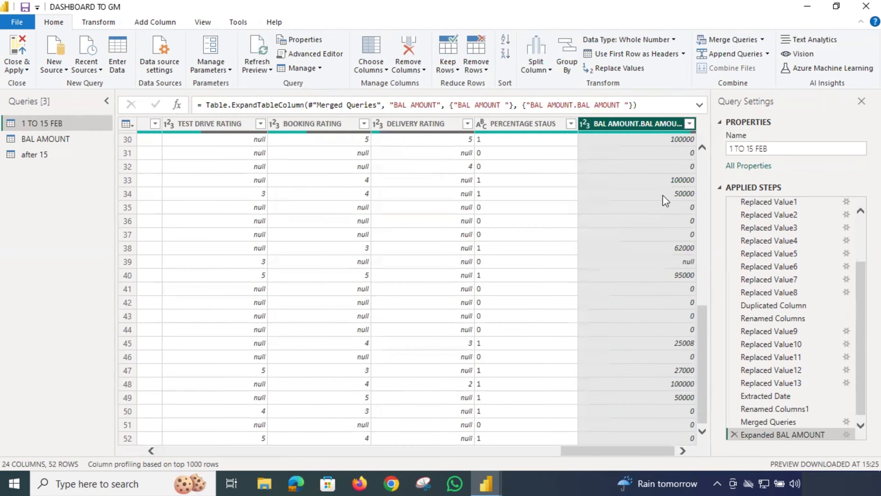
scroll(664, 197, "up", 9)
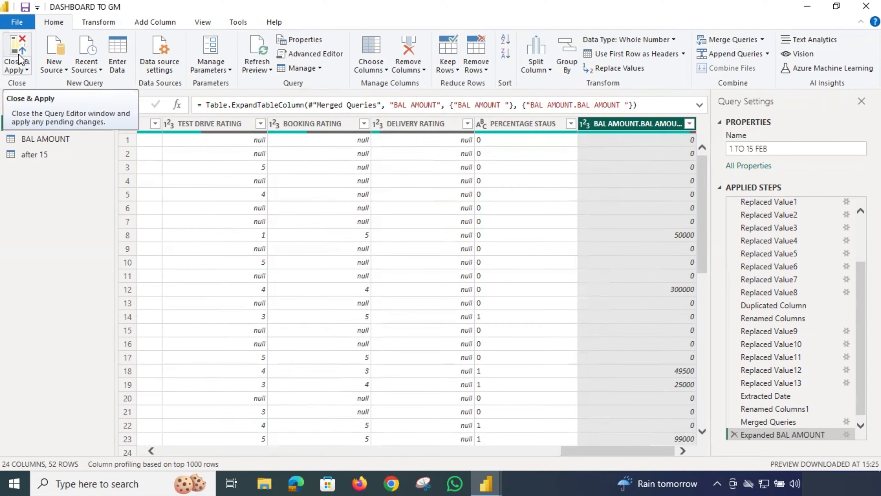
Apply the query changes with Close & Apply, then reopen Power Query Editor via Transform data.
left_click(19, 55)
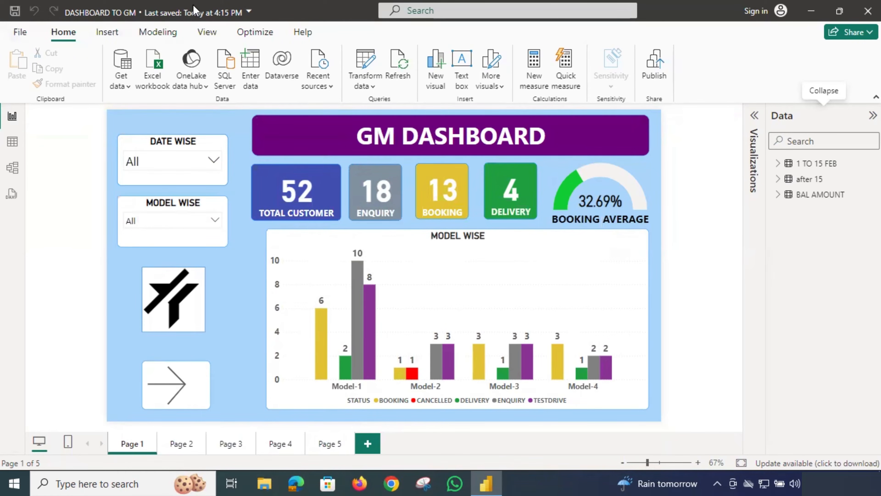
left_click(364, 61)
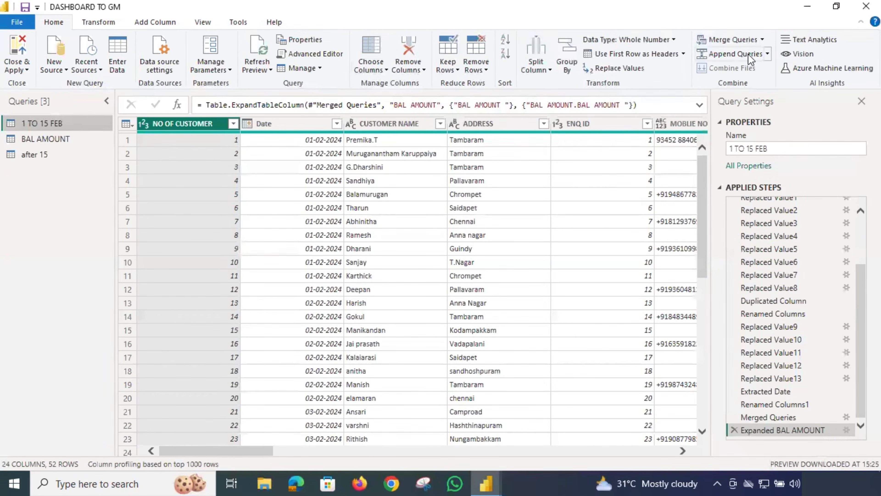
Append 1 TO 15 FEB and after 15 as a new two-table query.
left_click(766, 54)
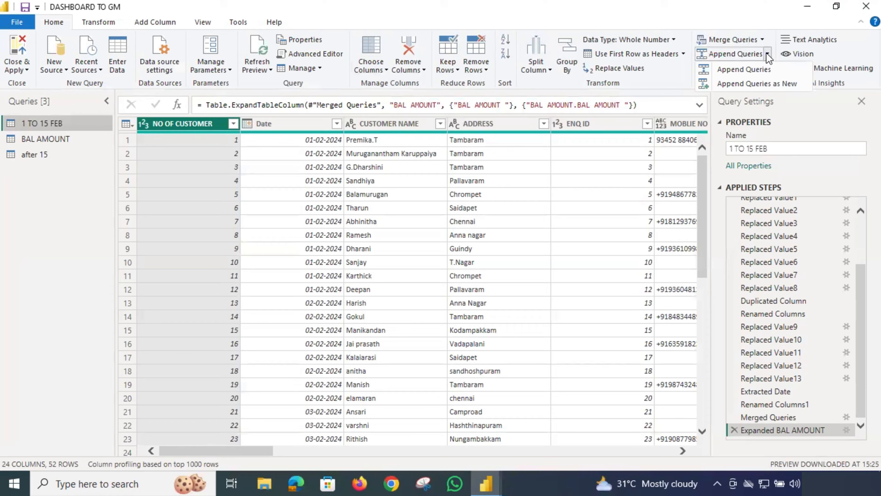
left_click(764, 85)
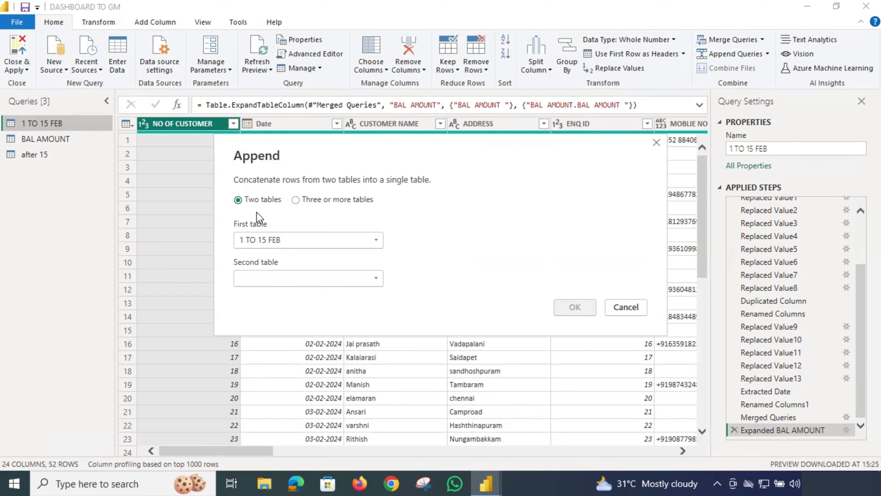
left_click(307, 201)
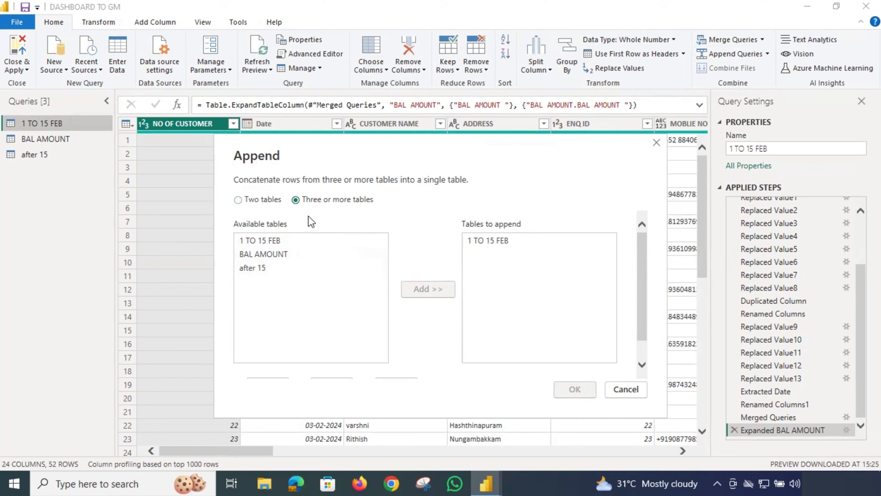
left_click(249, 205)
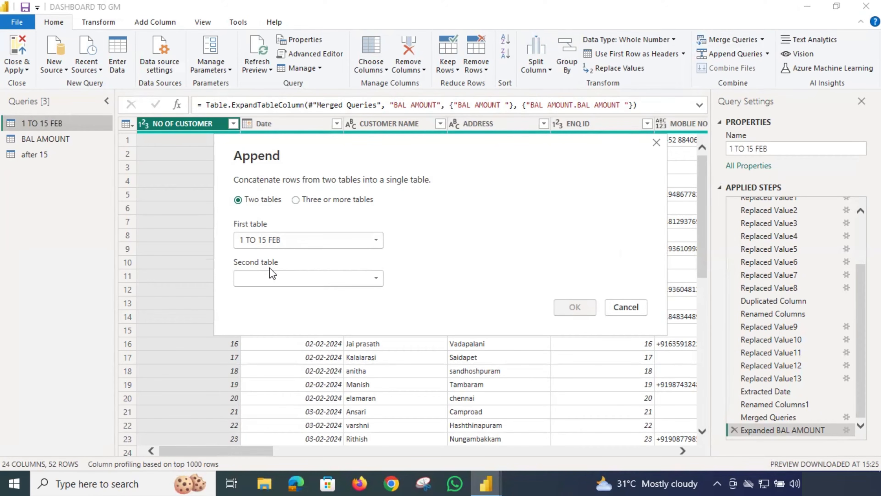
left_click(311, 278)
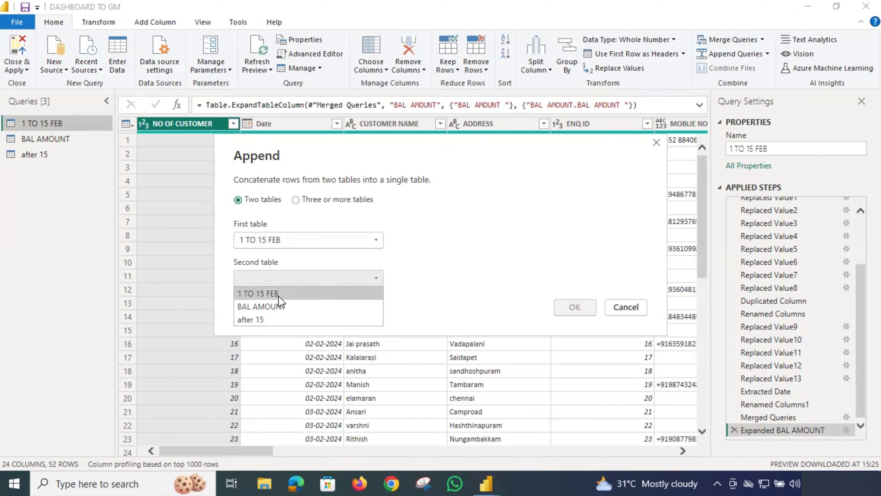
left_click(267, 324)
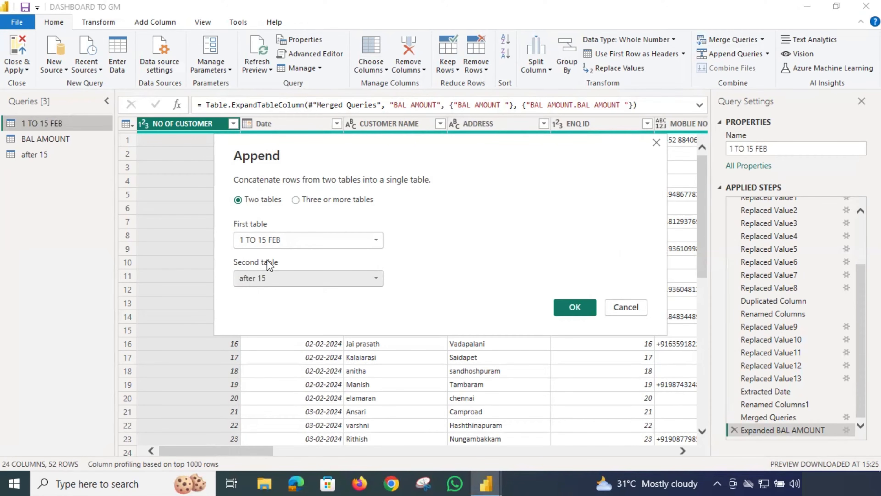
left_click(574, 308)
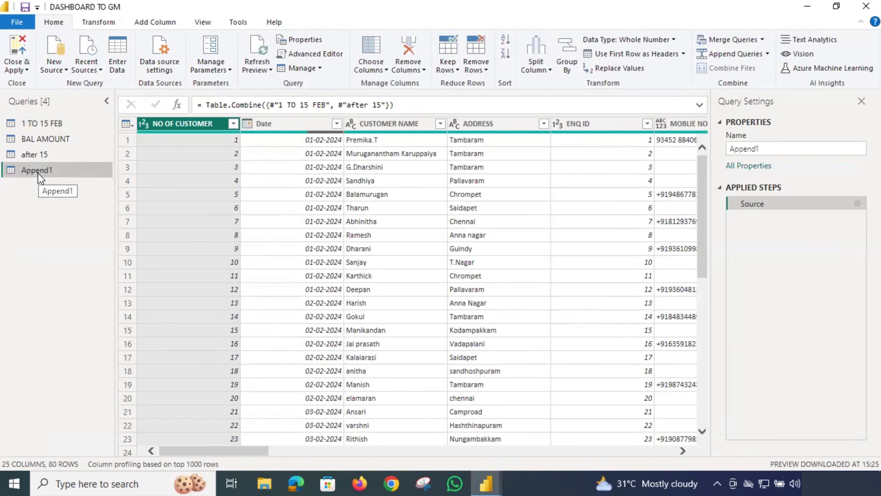
Rename the Append1 query to FEB TOTAL and apply the changes to the report.
right_click(41, 179)
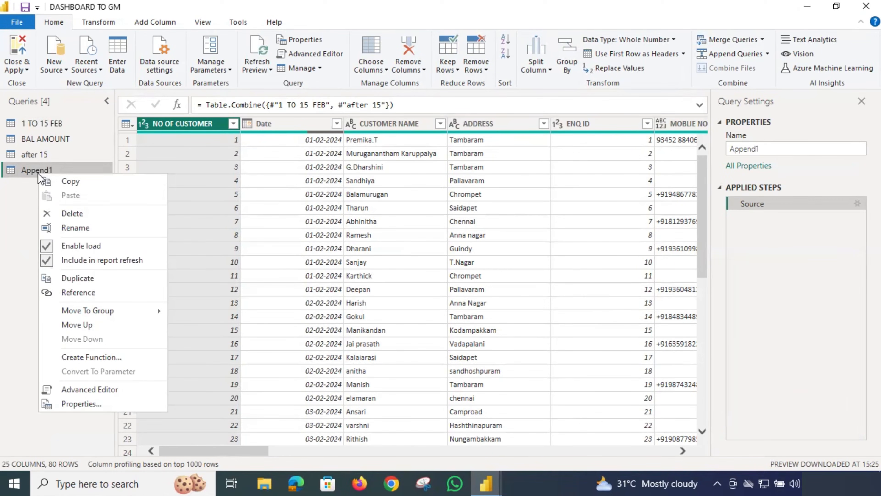
left_click(75, 228)
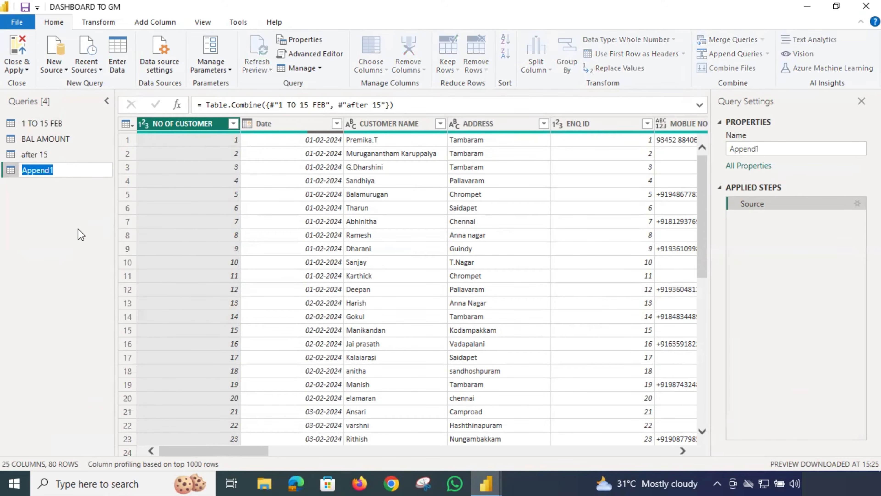
type("FEB TOT")
key("BackSpace")
type("TAL")
key("Return")
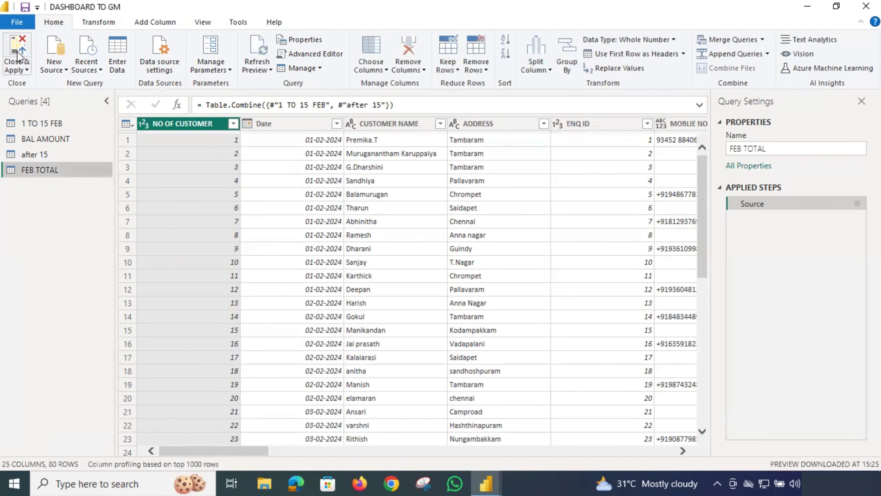
left_click(17, 56)
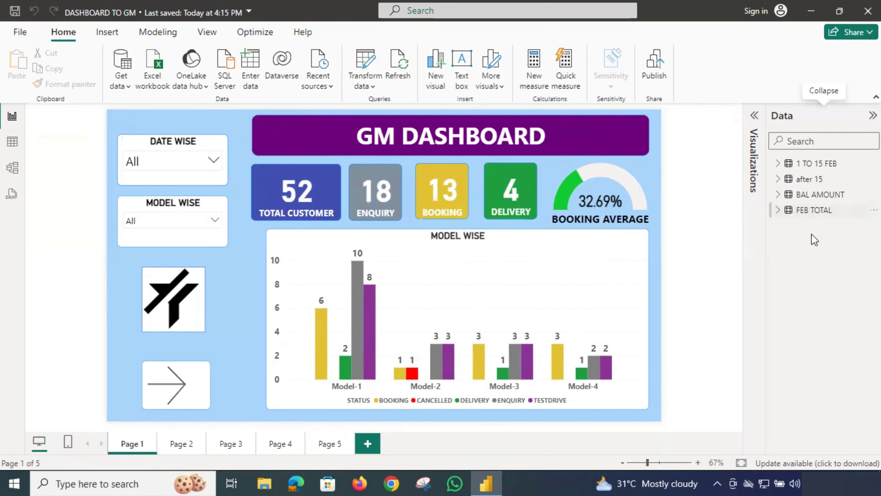
Switch to Data view and browse the FEB TOTAL table's rows.
left_click(778, 209)
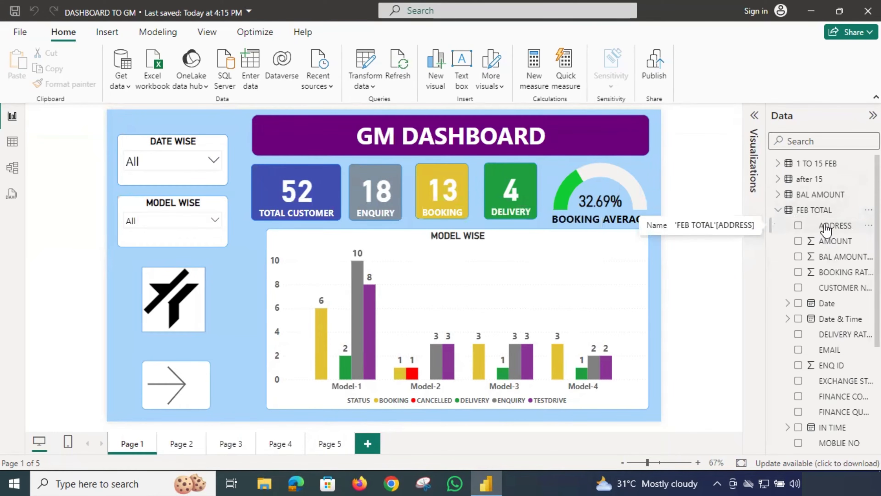
scroll(829, 337, "down", 1)
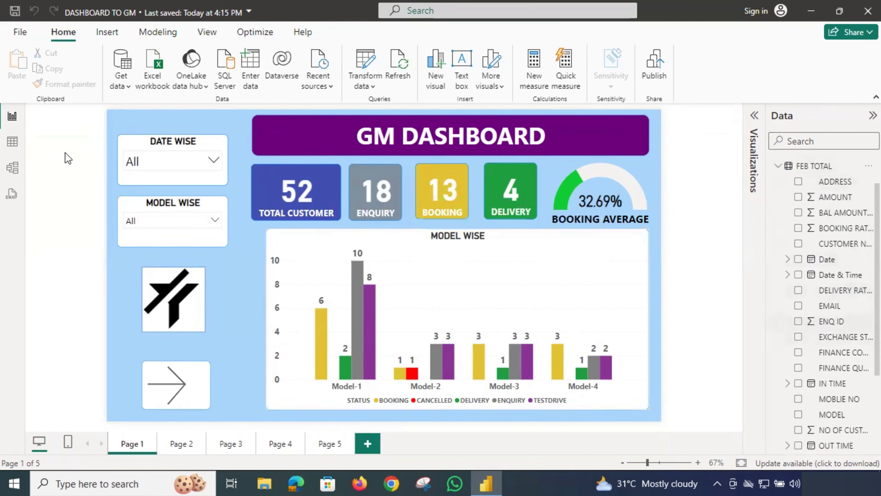
left_click(12, 141)
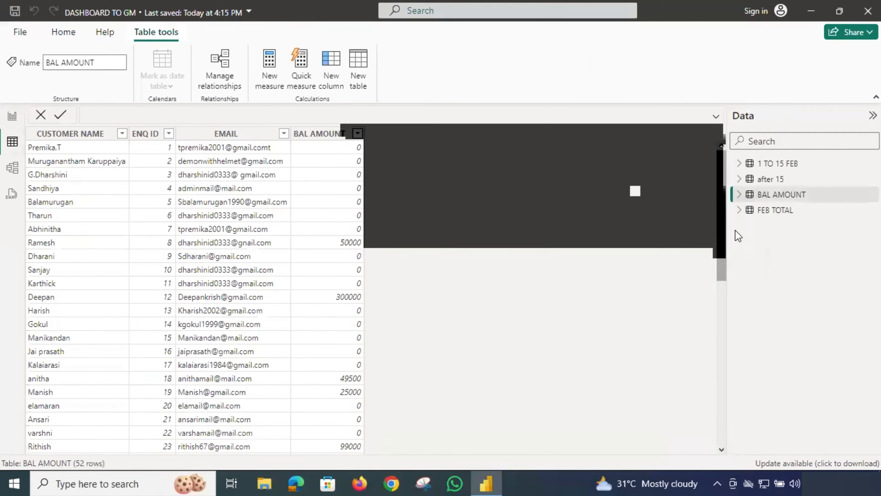
left_click(771, 213)
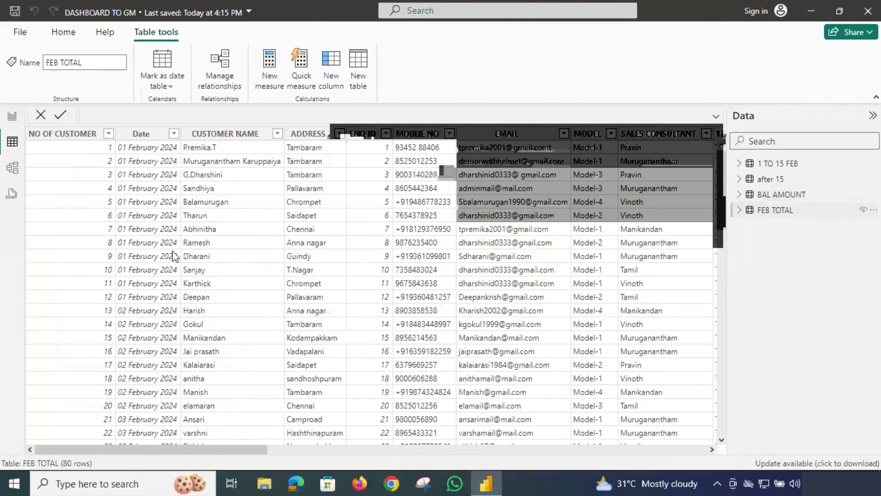
scroll(127, 258, "down", 19)
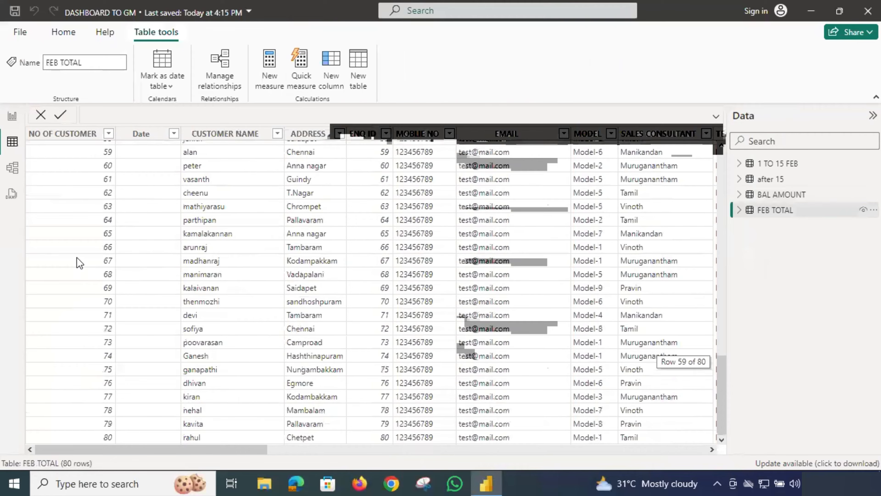
Compare the 1 TO 15 FEB and FEB TOTAL tables, scrolling through each one's rows.
left_click(774, 170)
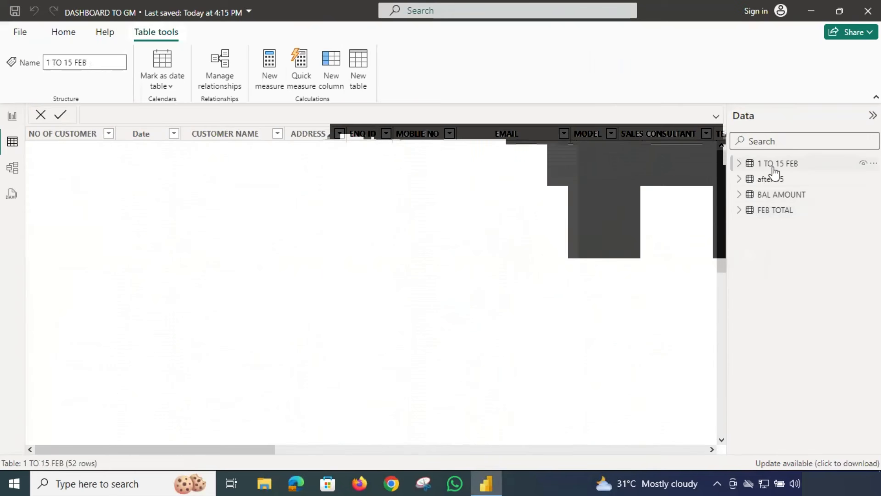
scroll(123, 321, "down", 10)
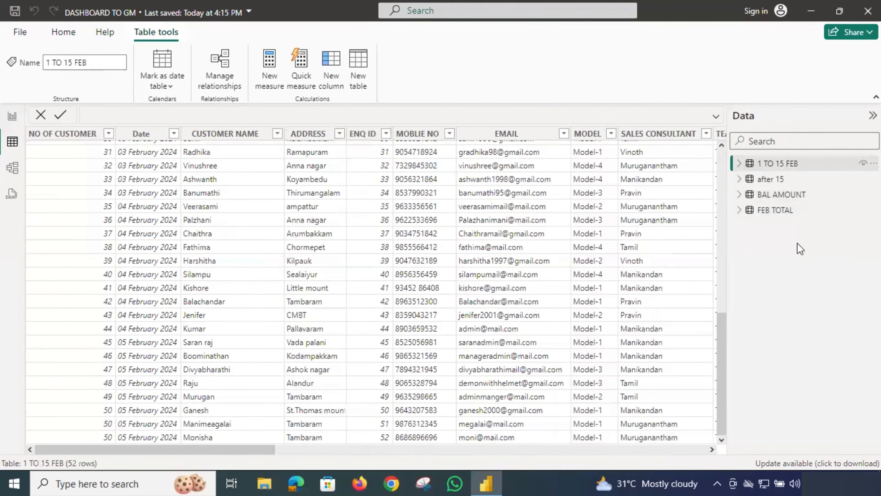
left_click(780, 211)
scroll(123, 314, "down", 19)
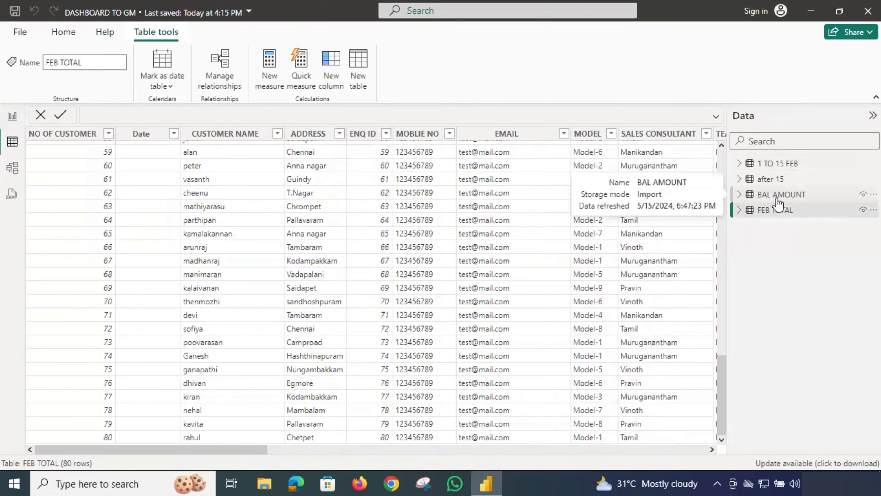
left_click(781, 167)
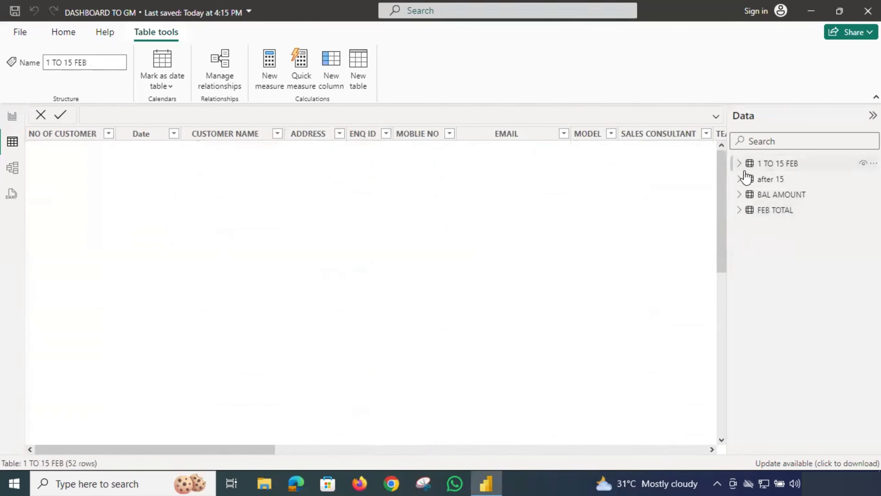
left_click_drag(246, 447, 311, 448)
left_click_drag(502, 469, 738, 469)
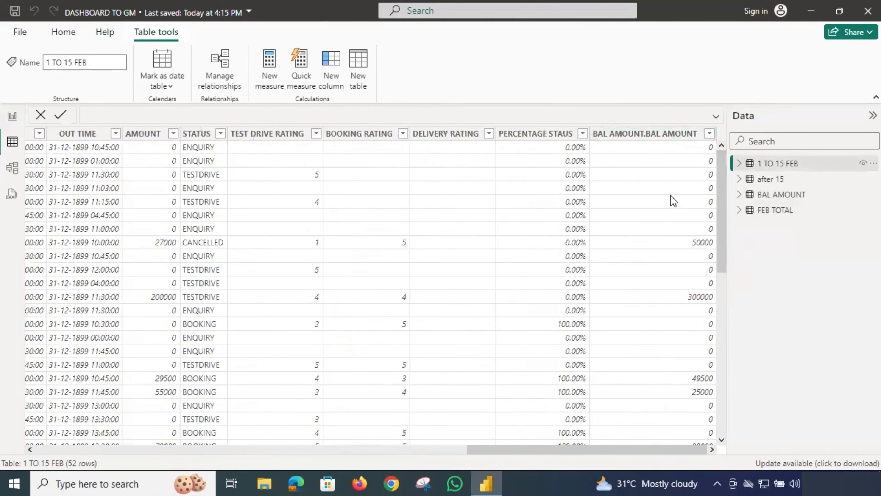
scroll(673, 324, "down", 4)
scroll(674, 327, "down", 6)
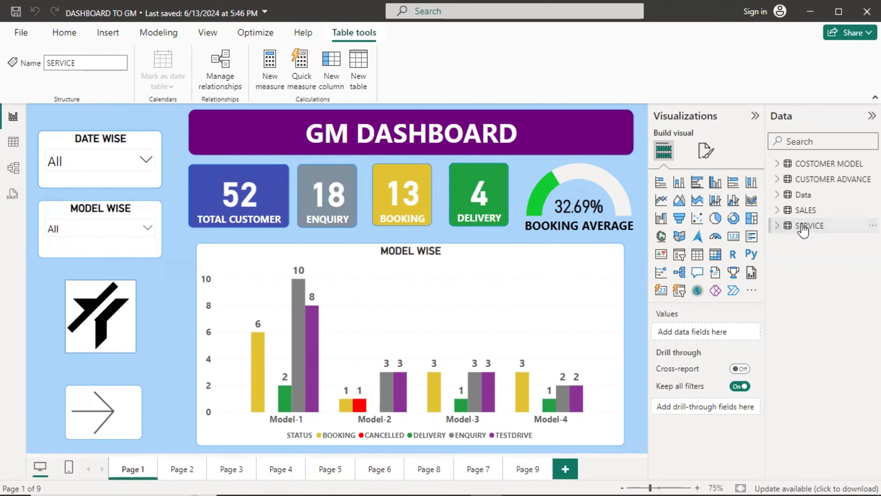
View the SERVICE table, then open it as the SERVICE query in Power Query Editor.
left_click(8, 144)
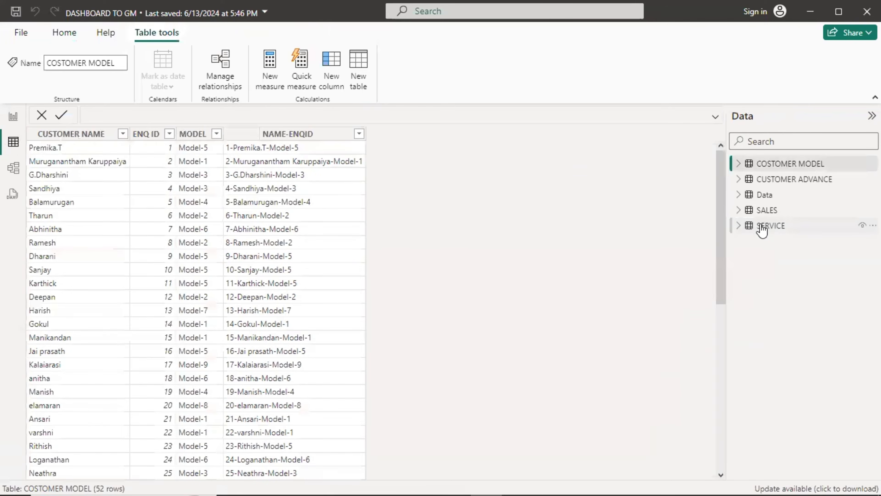
left_click(761, 227)
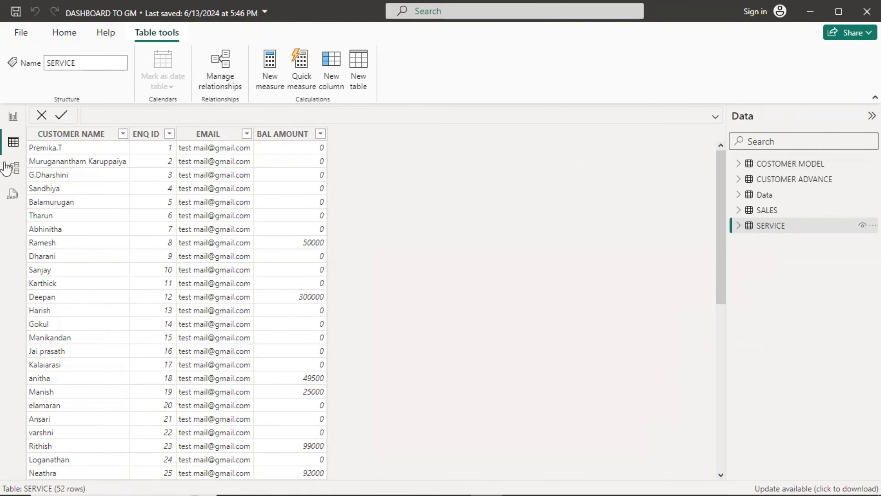
left_click(64, 32)
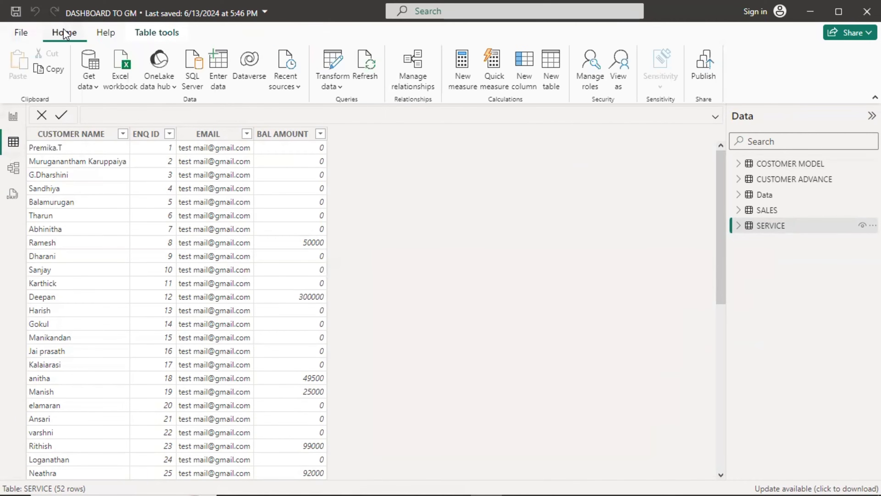
left_click(333, 68)
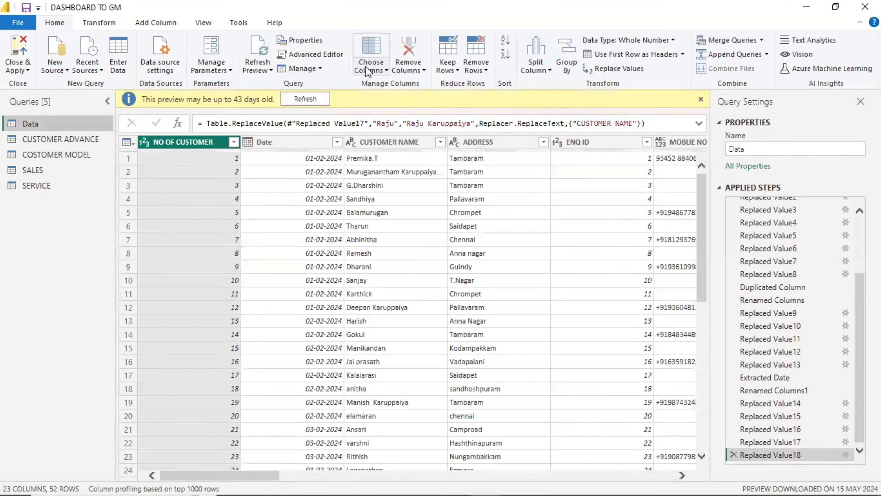
left_click(31, 180)
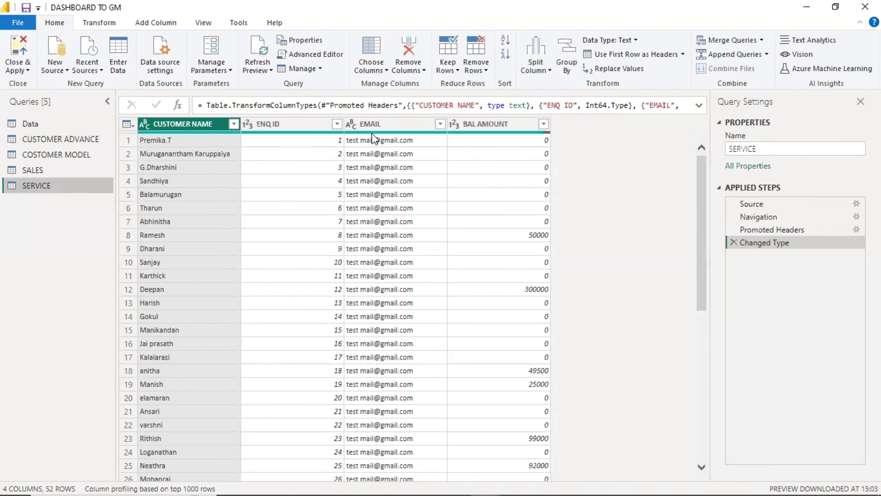
mouse_move(374, 139)
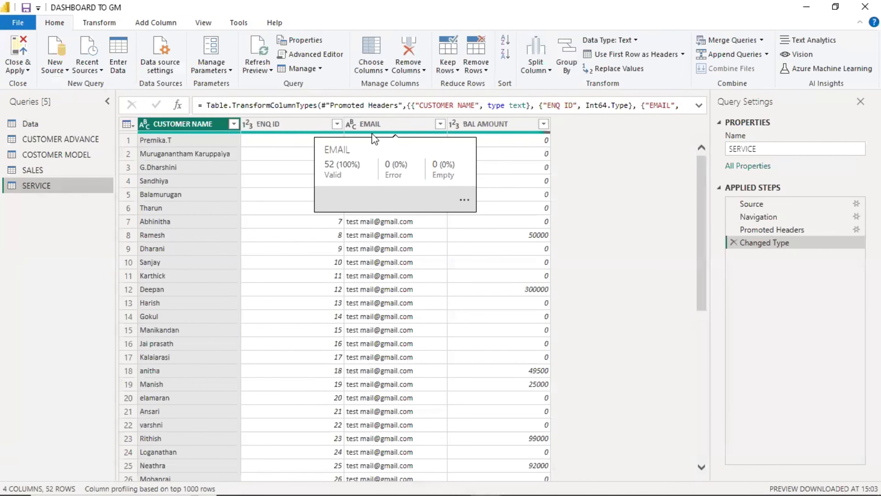
Duplicate the SERVICE query's EMAIL column to create EMAIL - Copy.
left_click(376, 125)
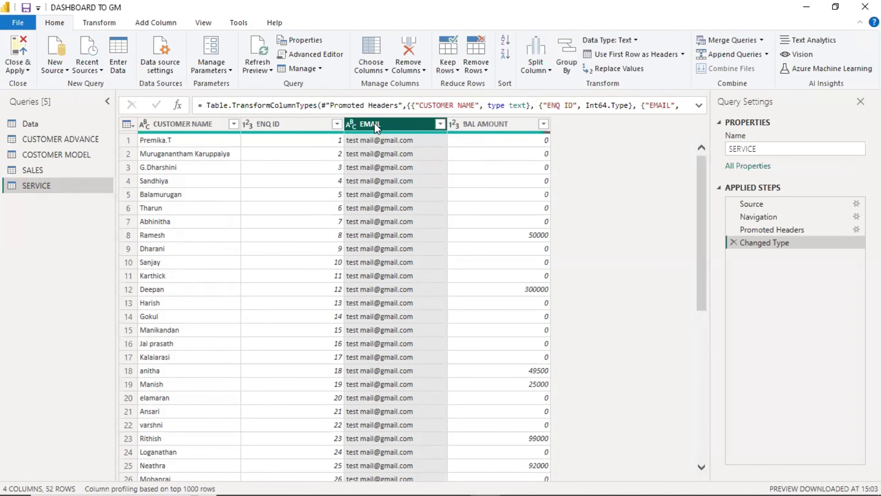
right_click(377, 130)
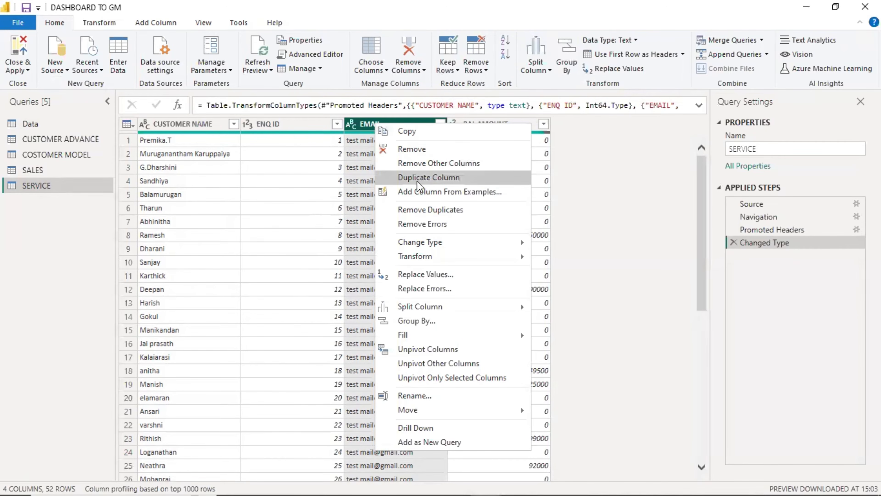
left_click(446, 177)
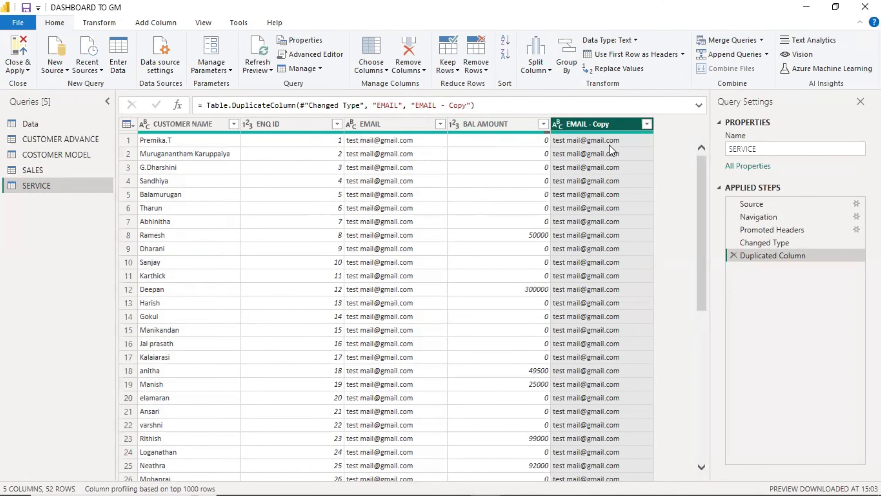
Split EMAIL - Copy by the custom delimiter @ into two columns.
left_click(537, 67)
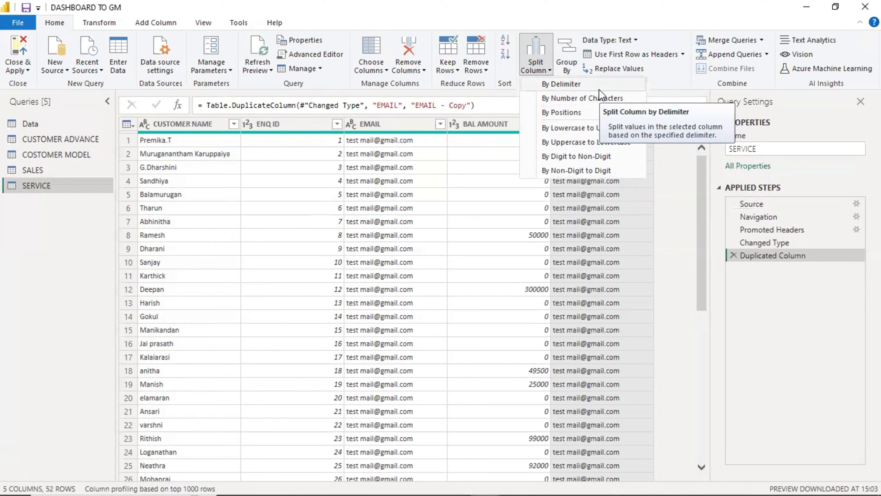
left_click(589, 126)
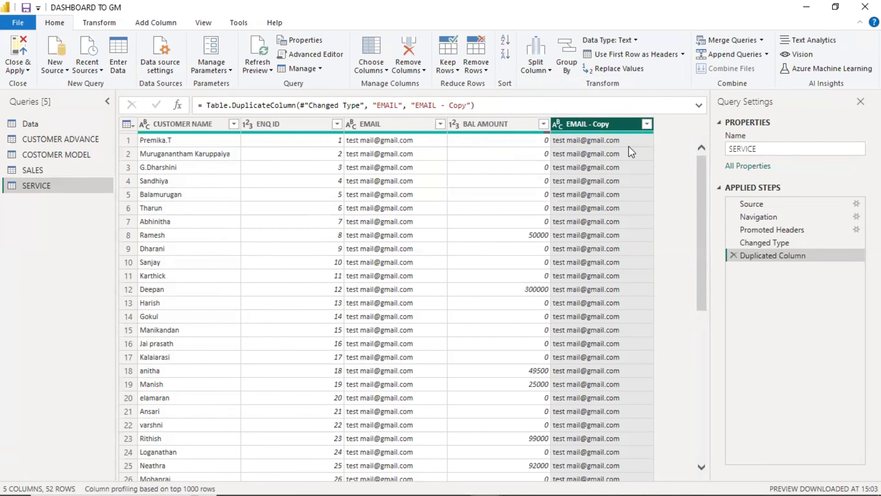
left_click(541, 65)
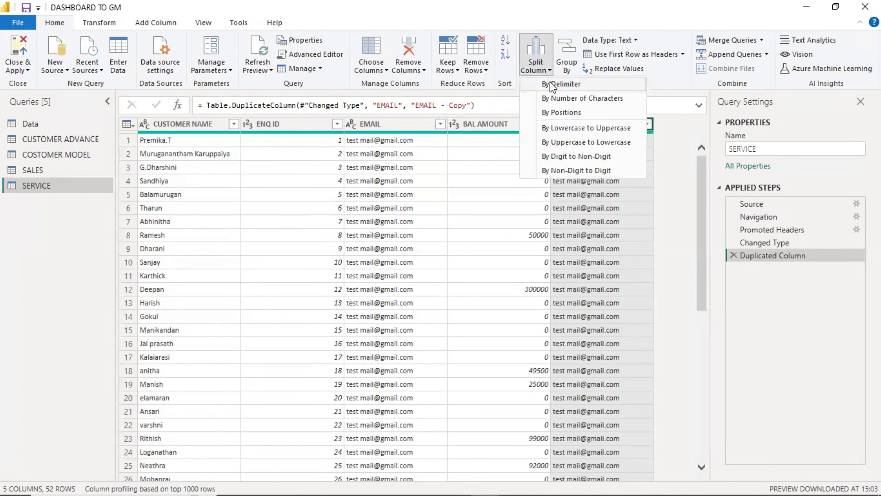
left_click(565, 84)
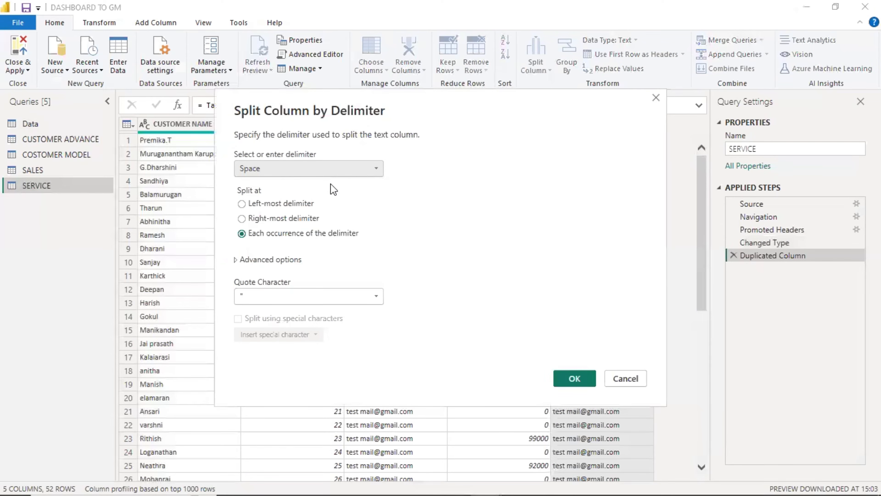
left_click(357, 166)
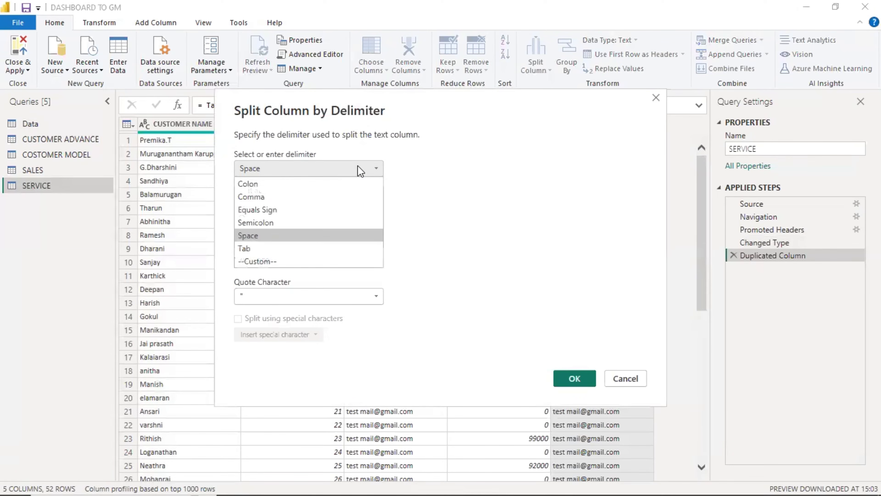
left_click(280, 262)
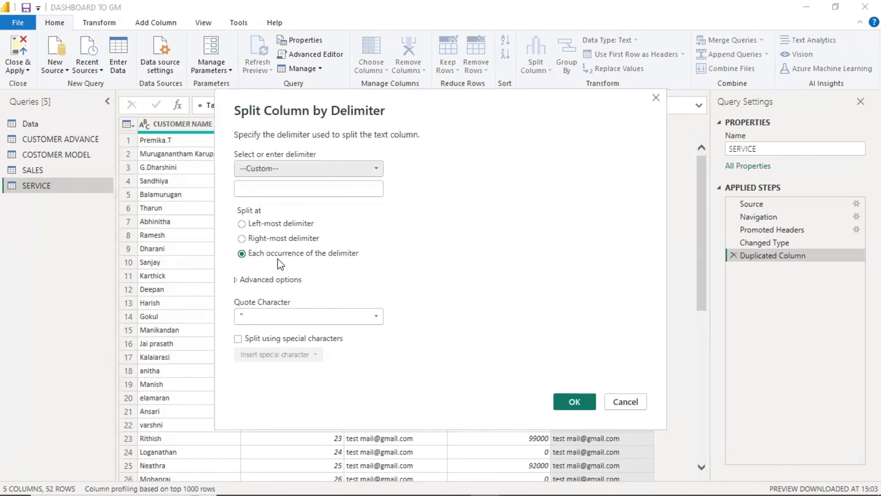
left_click(295, 191)
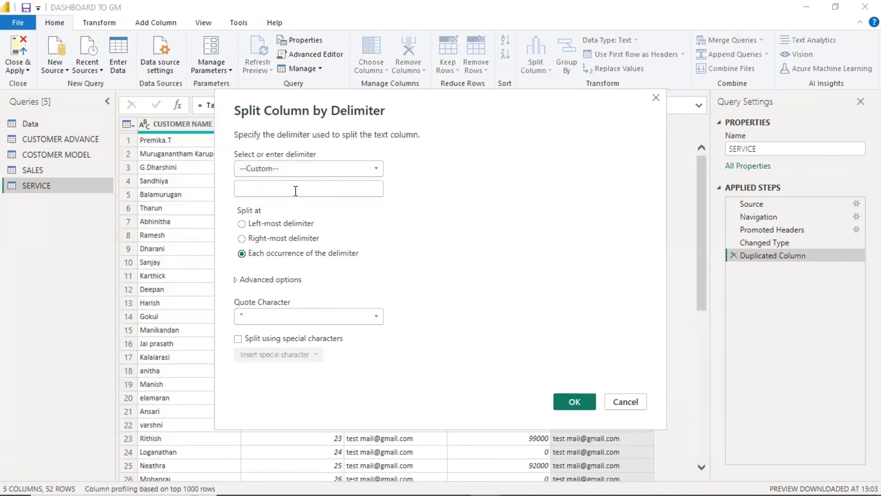
type("@")
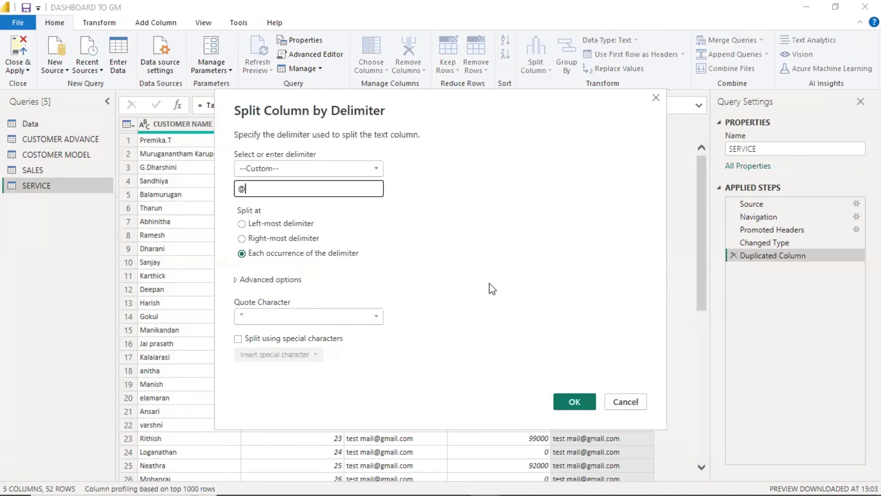
left_click(574, 402)
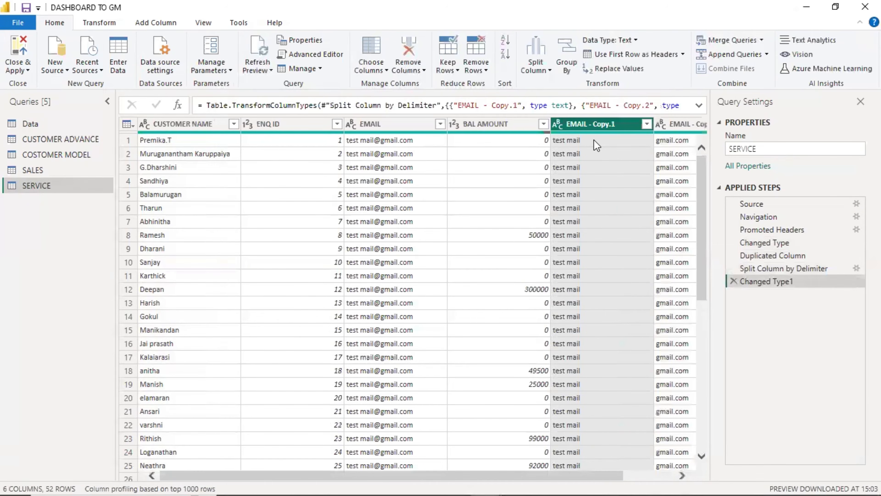
Split EMAIL - Copy.1 by delimiter at each space.
scroll(637, 410, "down", 5)
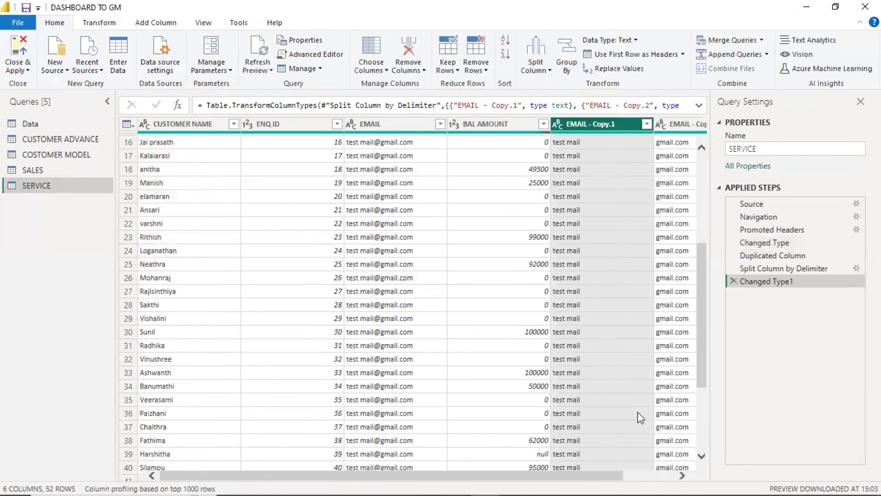
scroll(637, 412, "up", 5)
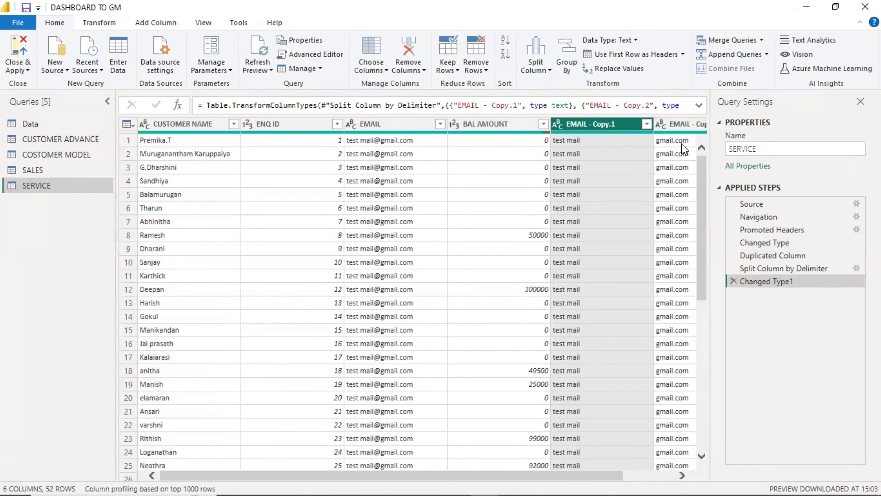
scroll(682, 288, "down", 10)
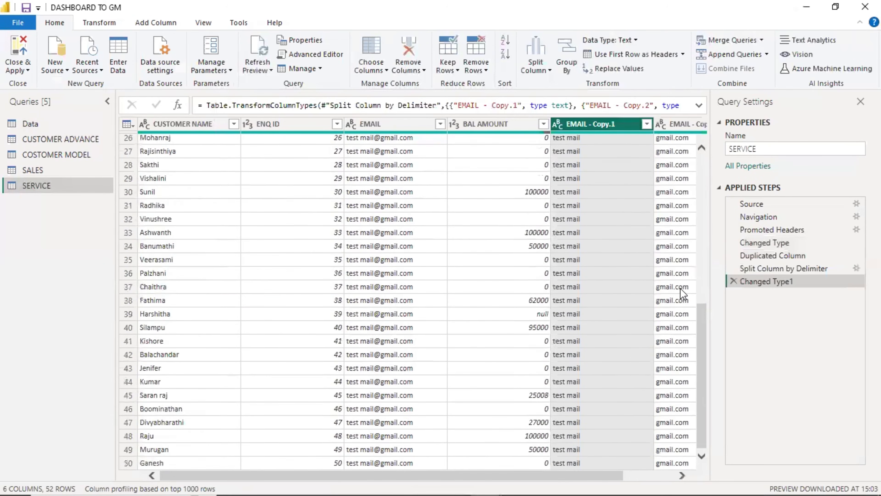
scroll(681, 291, "up", 10)
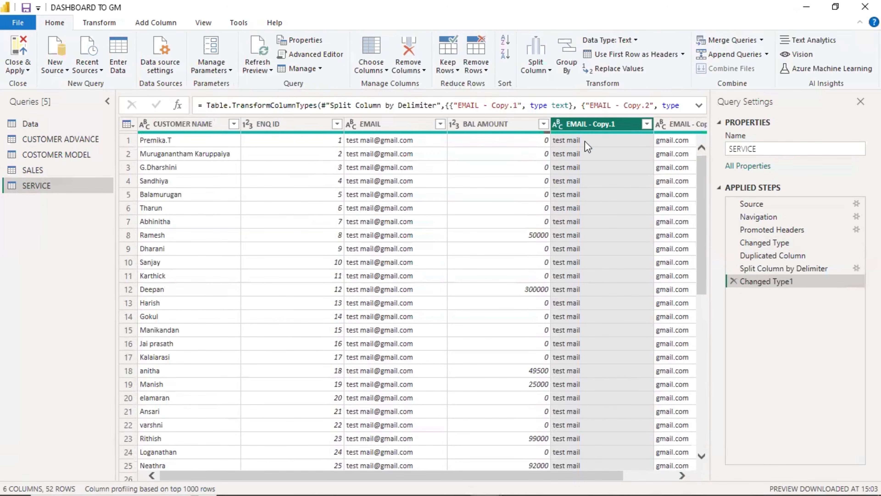
left_click(535, 58)
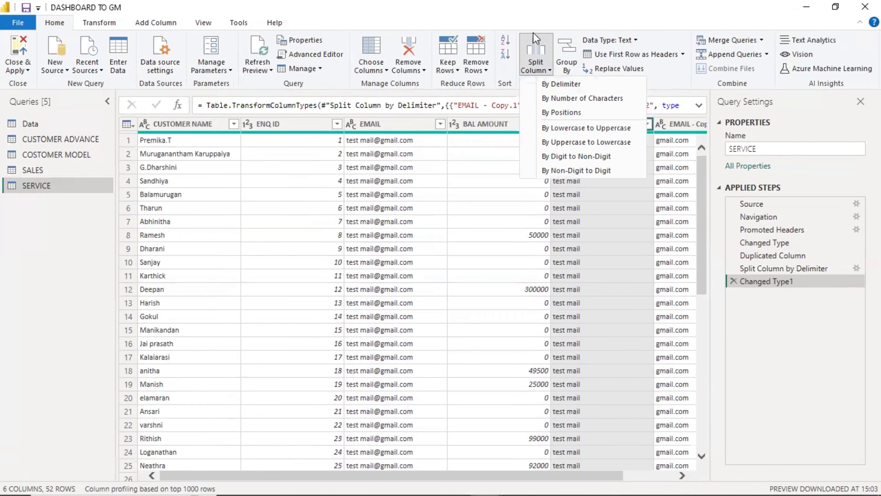
left_click(570, 86)
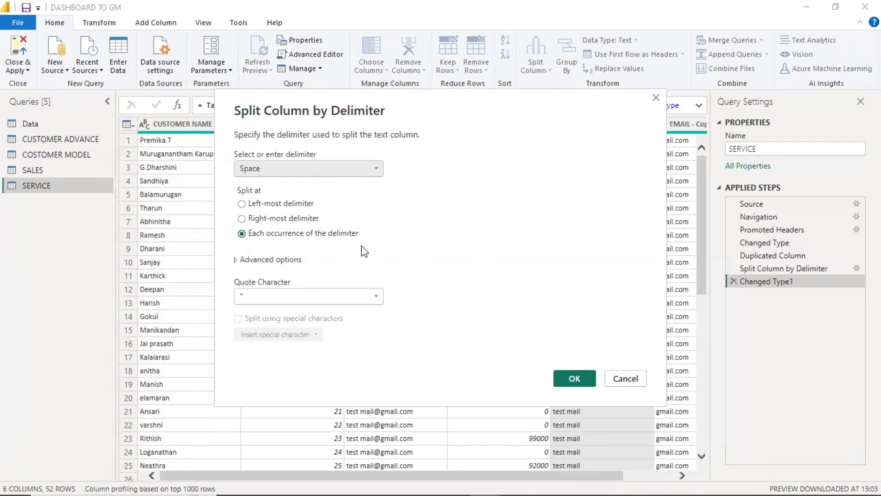
left_click(580, 378)
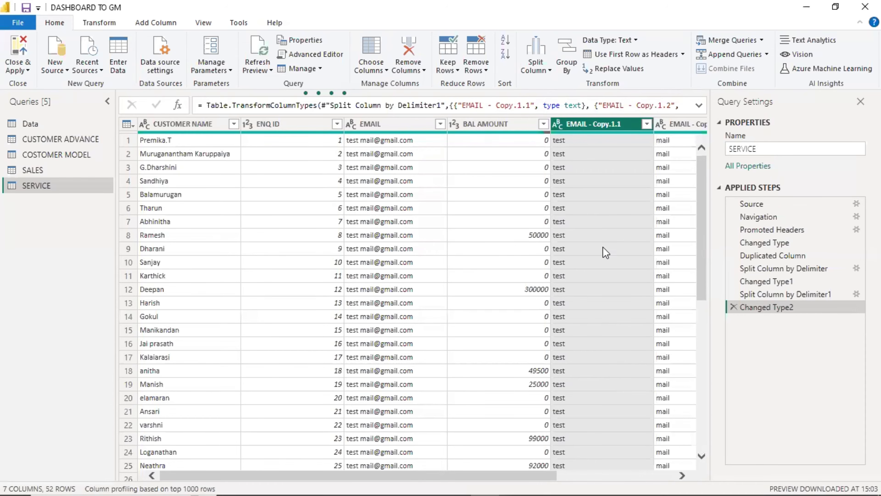
left_click_drag(392, 475, 505, 475)
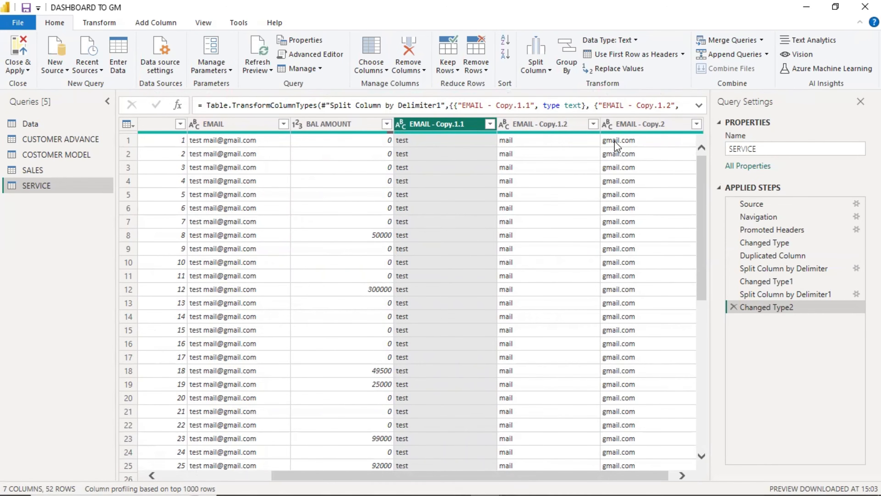
Split the EMAIL - Copy.2 domain column at each dot into gmail and com.
left_click(644, 143)
left_click(645, 121)
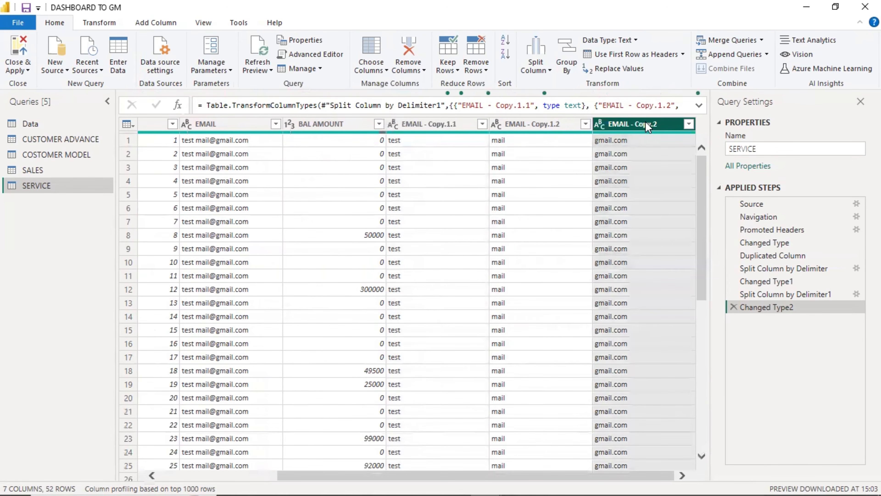
left_click(537, 63)
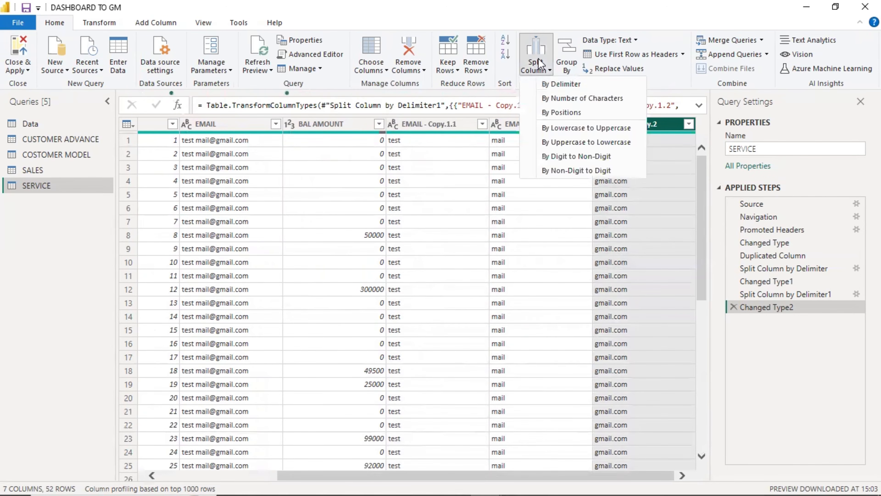
left_click(557, 83)
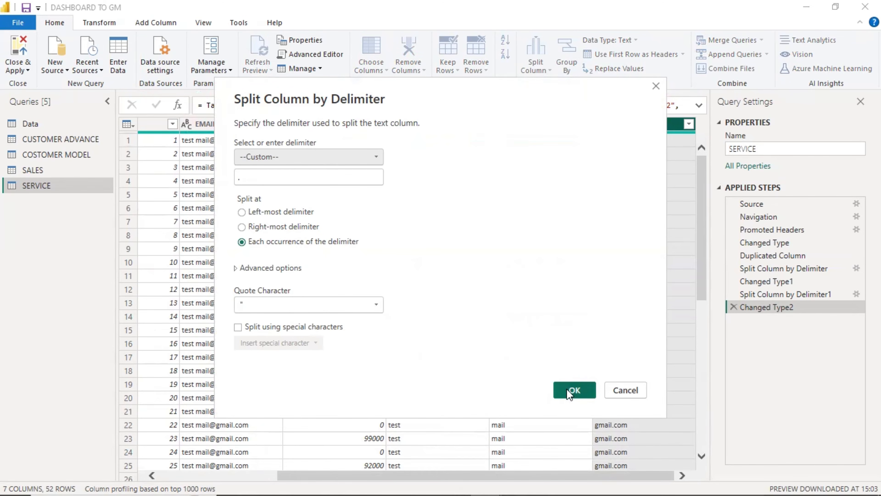
left_click(568, 392)
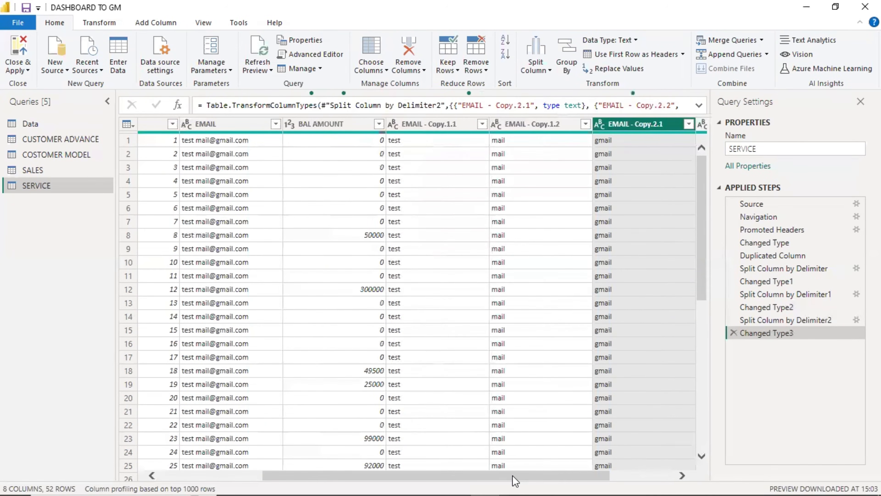
left_click_drag(512, 476, 629, 478)
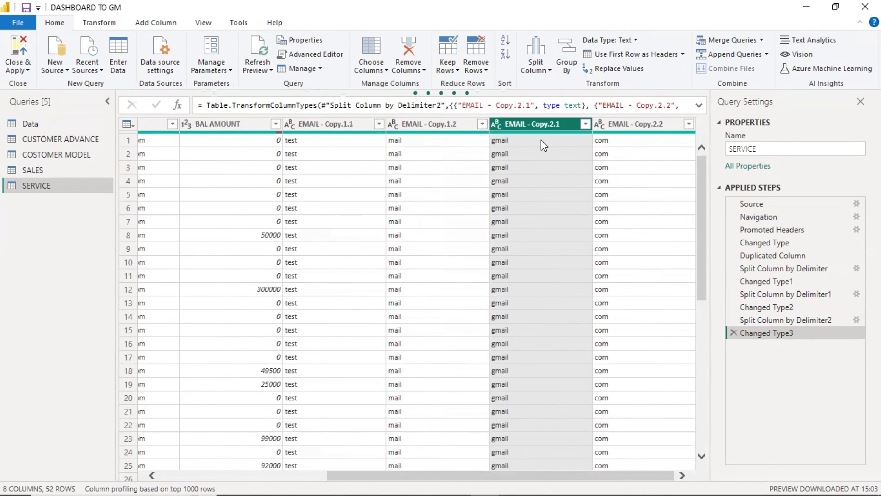
Delete the three email split steps and their Changed Type steps, back to Duplicated Column.
left_click(733, 332)
left_click(733, 320)
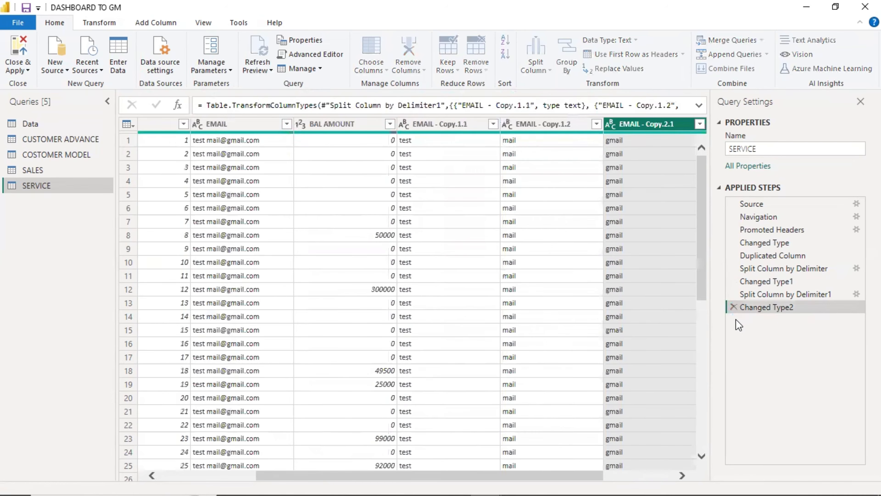
left_click(733, 306)
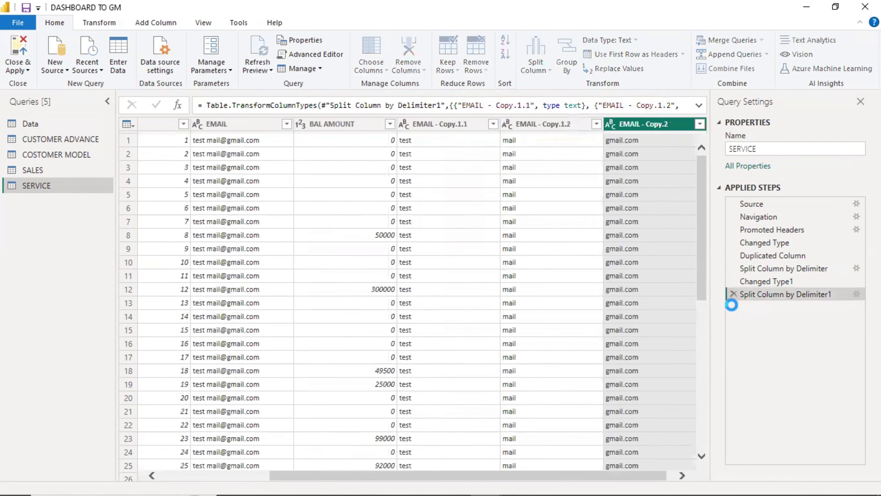
left_click(730, 292)
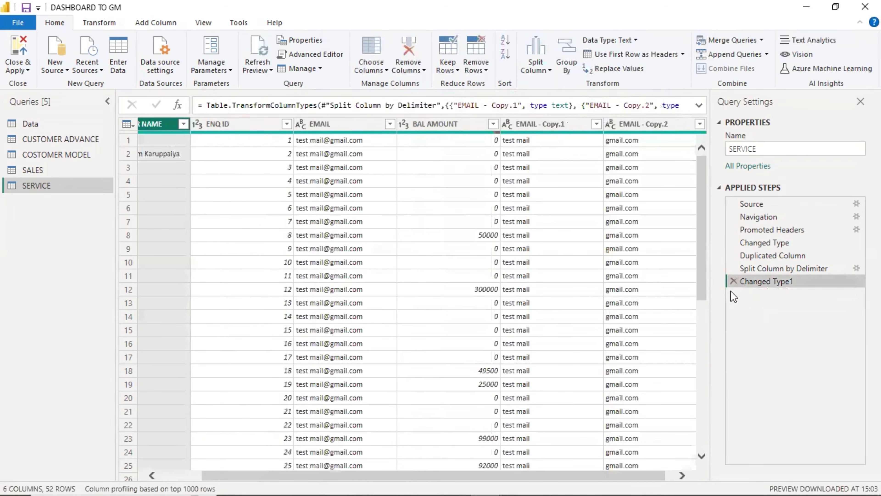
left_click(733, 281)
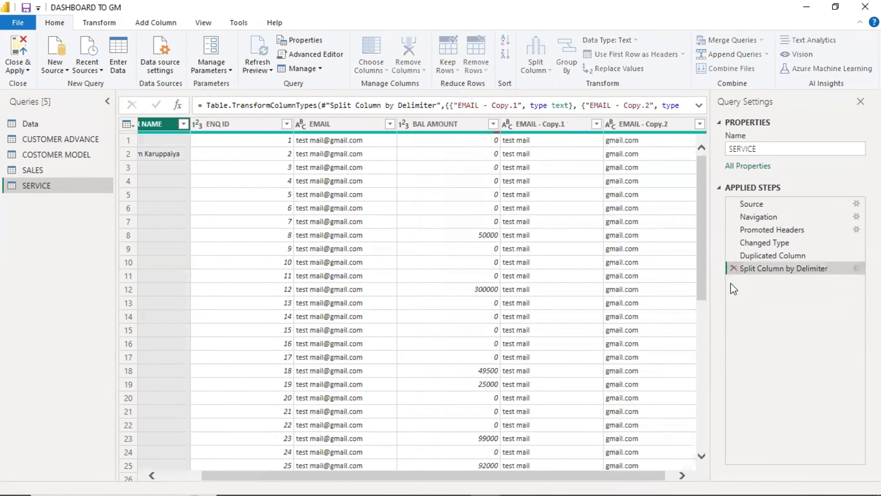
left_click(732, 267)
Split EMAIL - Copy at the custom delimiter '@' into 1 column, keeping the part before it.
left_click(593, 124)
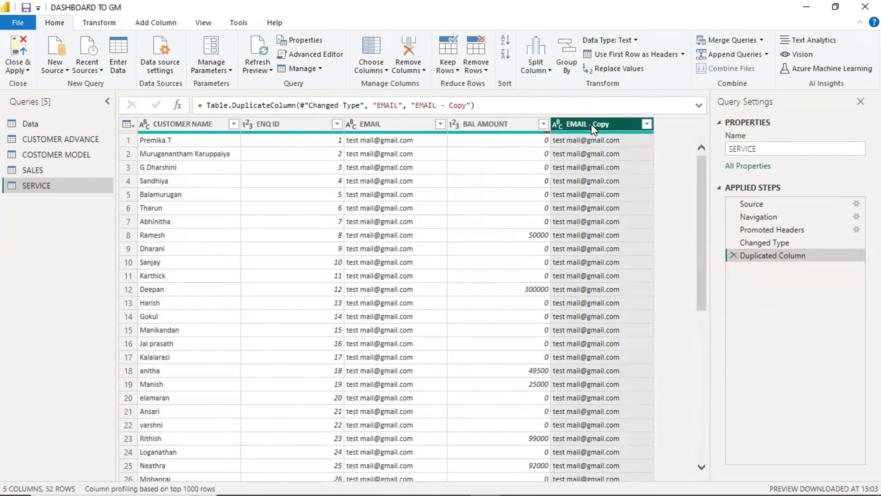
left_click(540, 65)
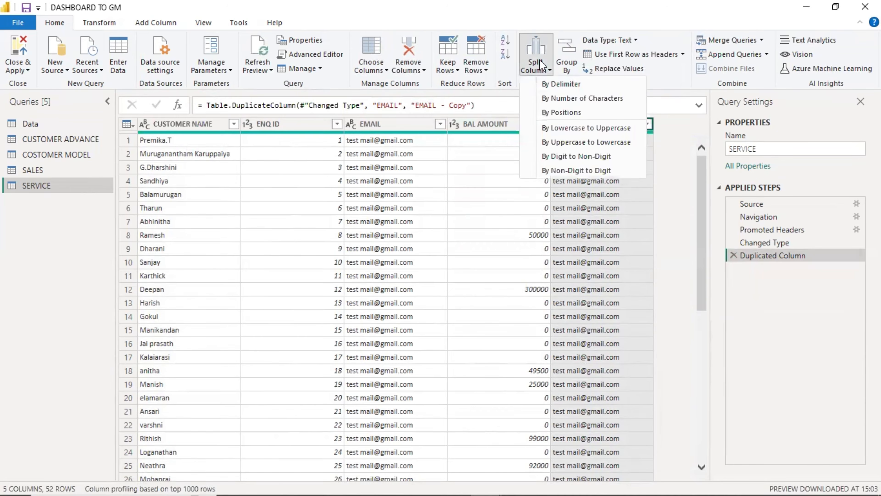
left_click(552, 87)
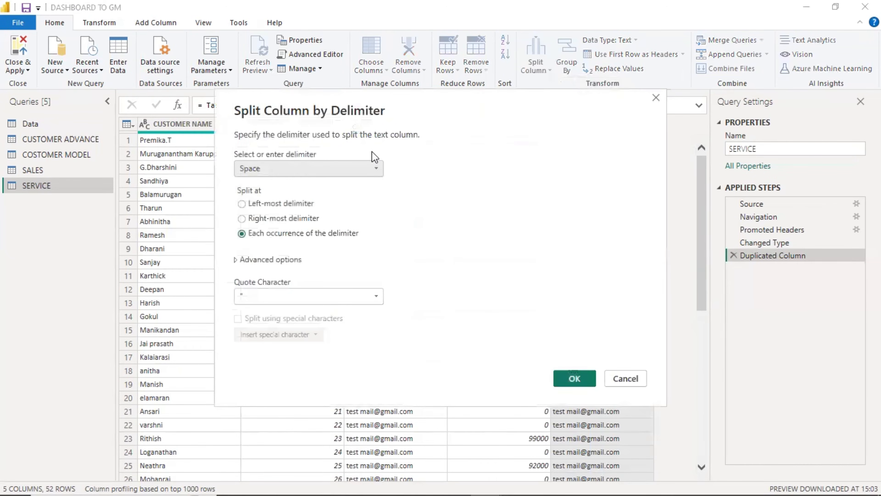
left_click(343, 170)
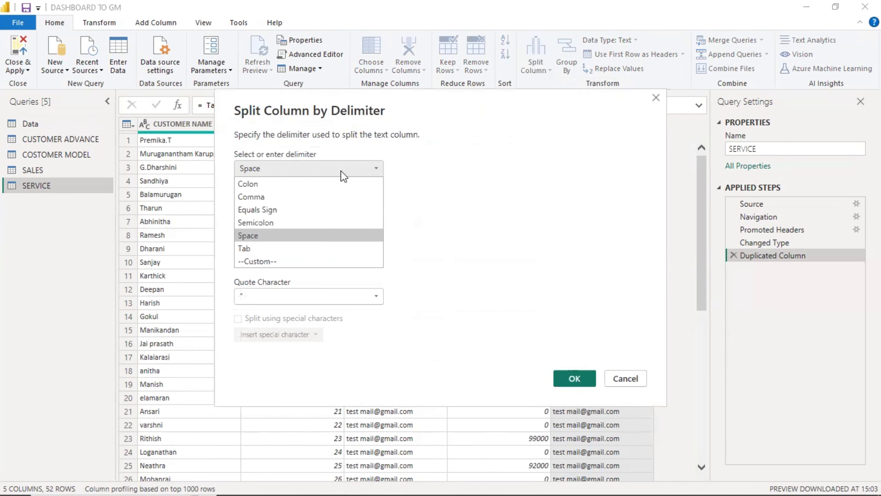
left_click(343, 172)
left_click(300, 171)
left_click(267, 261)
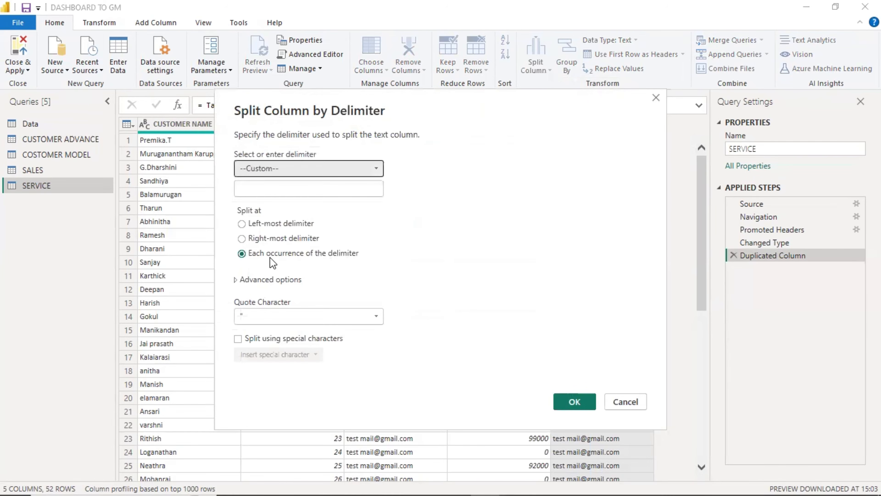
left_click(282, 188)
type("@")
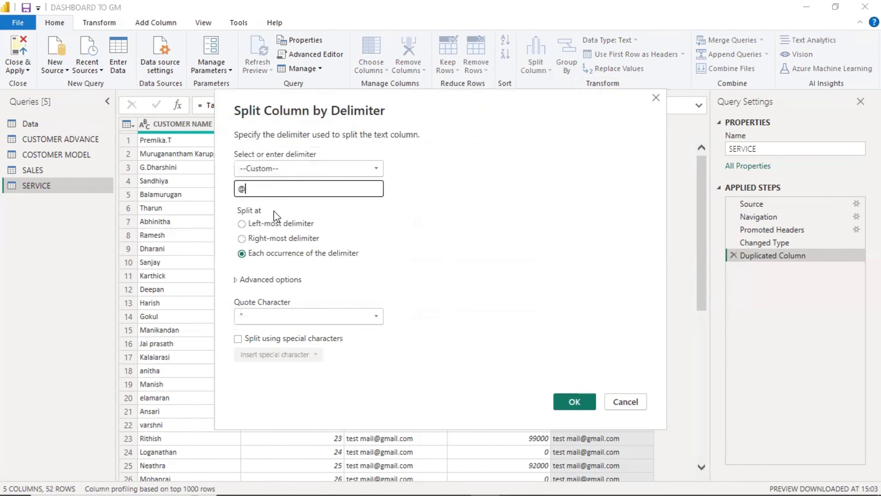
left_click(270, 279)
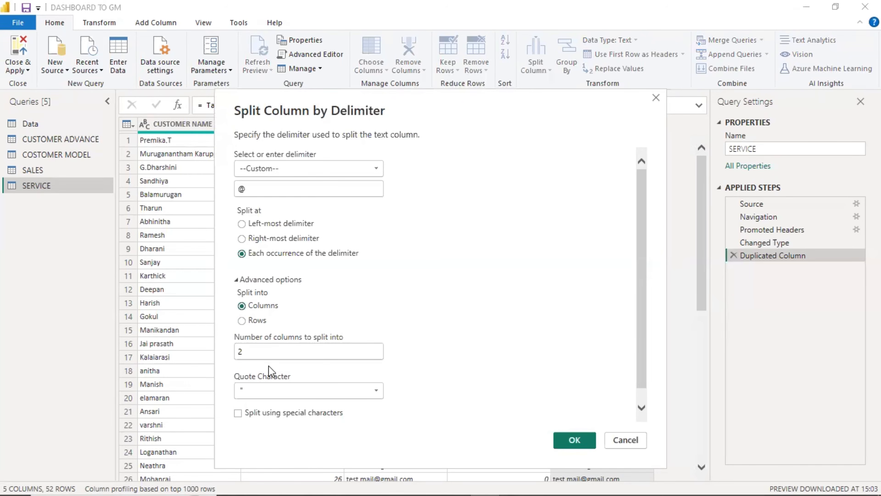
left_click(268, 356)
key("BackSpace")
type("1")
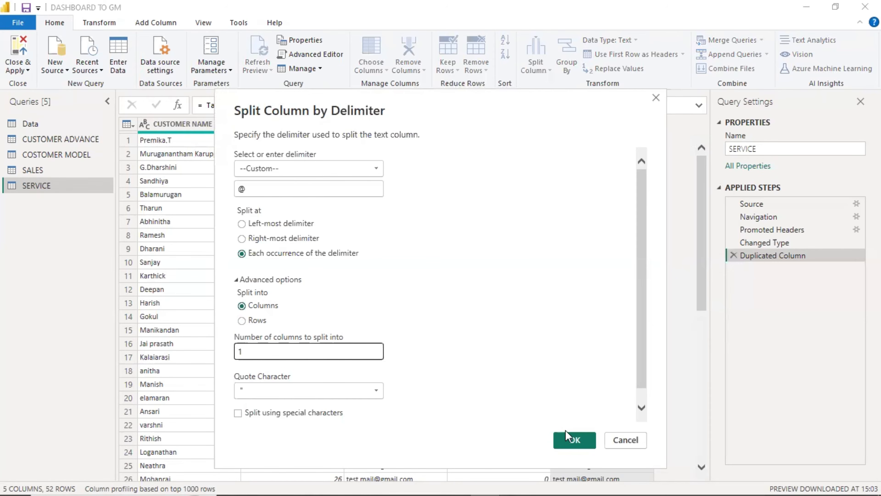
left_click(573, 438)
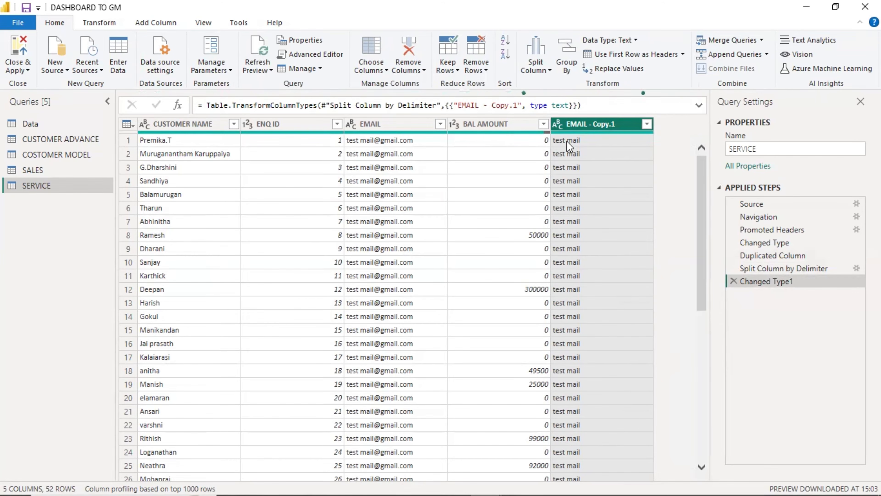
left_click(535, 64)
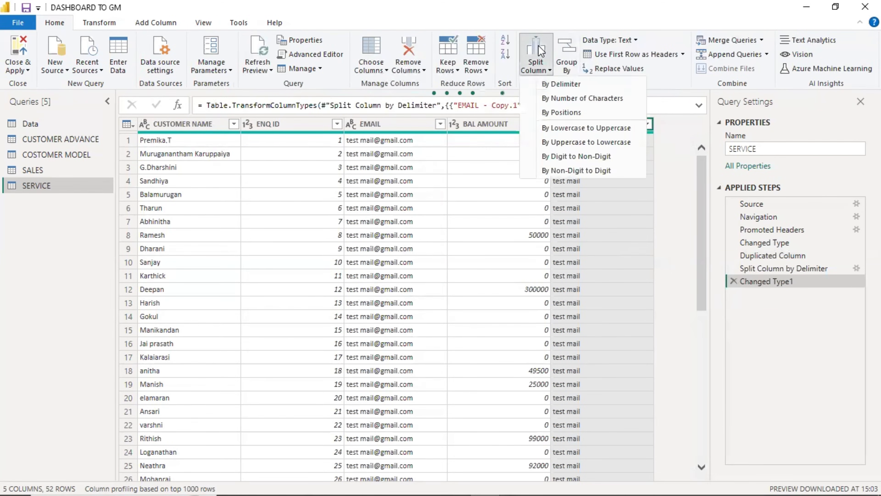
left_click(565, 102)
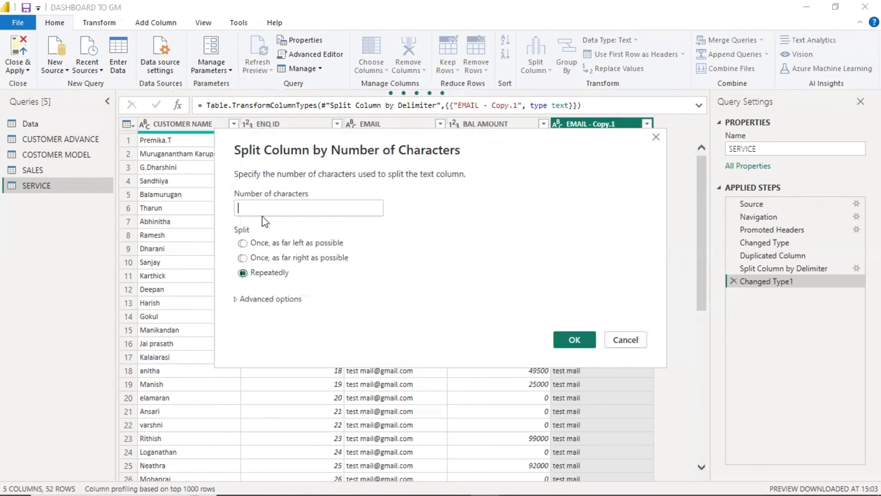
type("4")
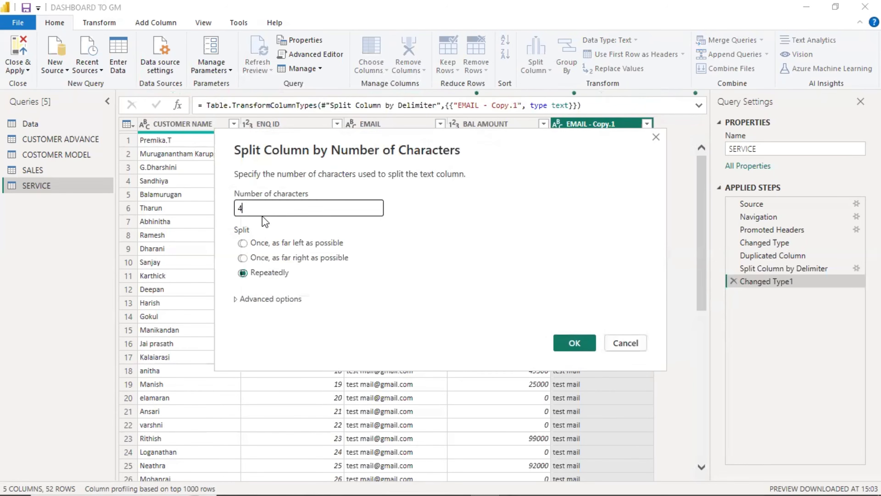
left_click(276, 259)
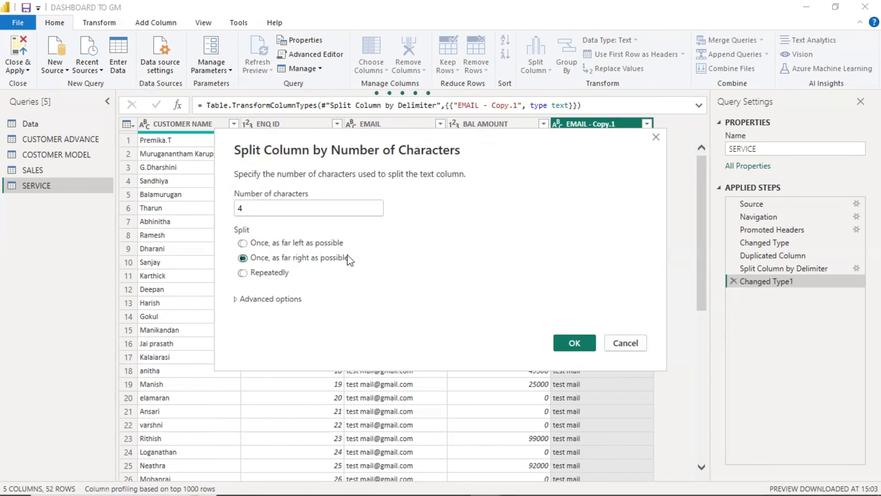
left_click(575, 343)
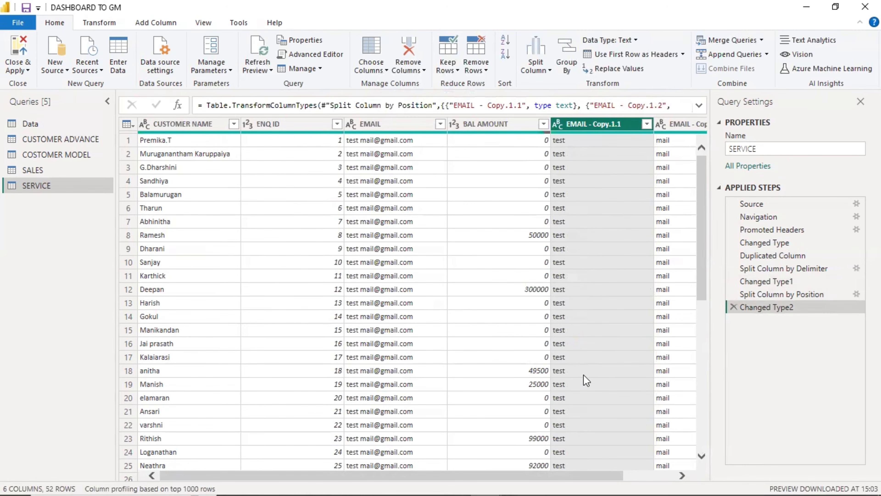
left_click(734, 307)
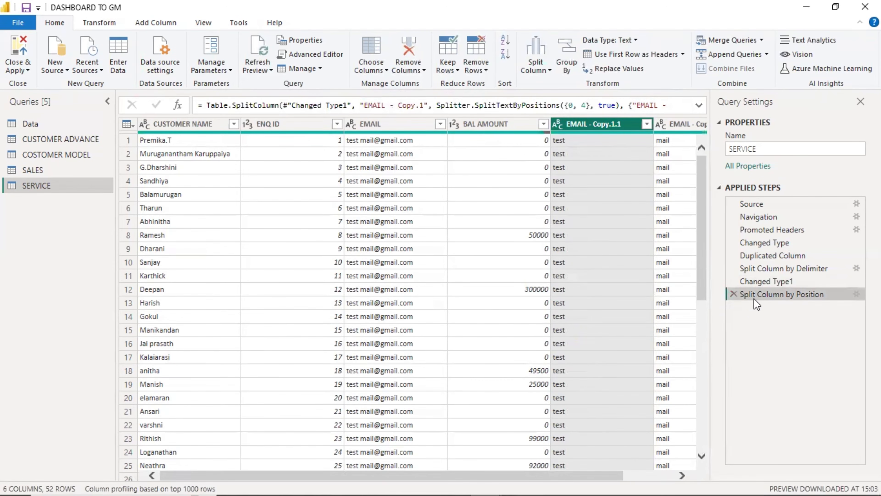
left_click(734, 295)
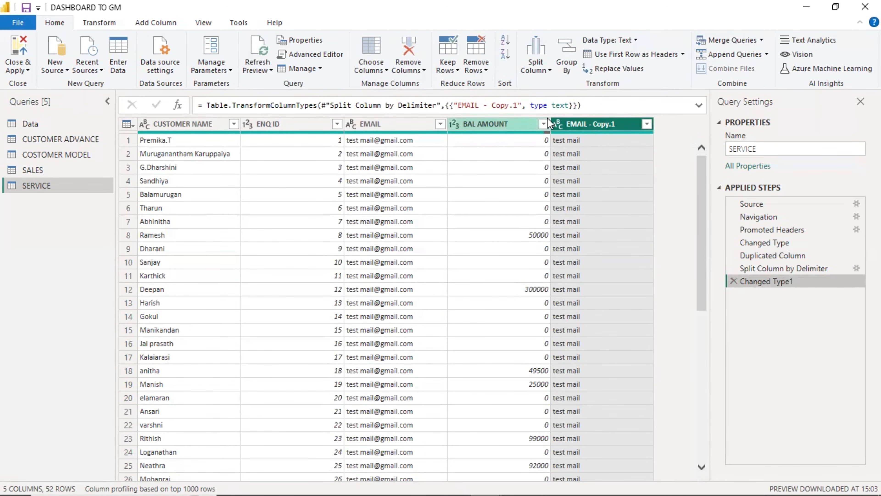
Split the email copy column by positions at 2, separating off its first two characters.
left_click(534, 67)
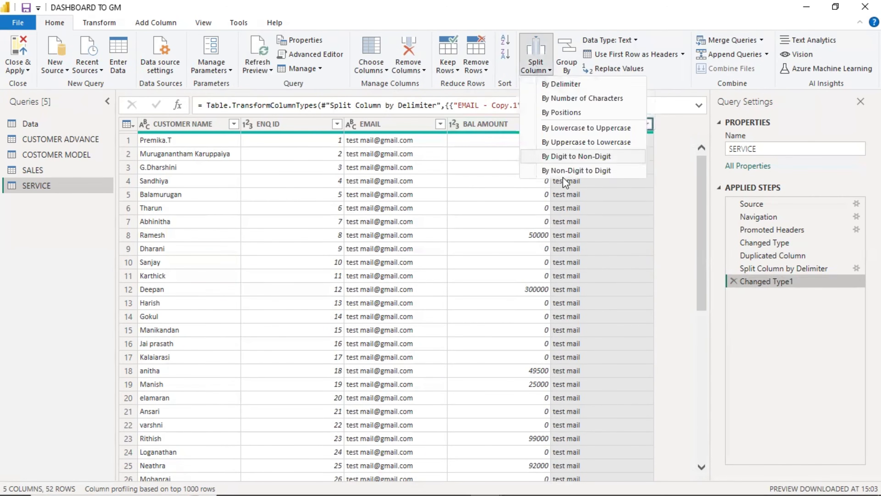
left_click(555, 114)
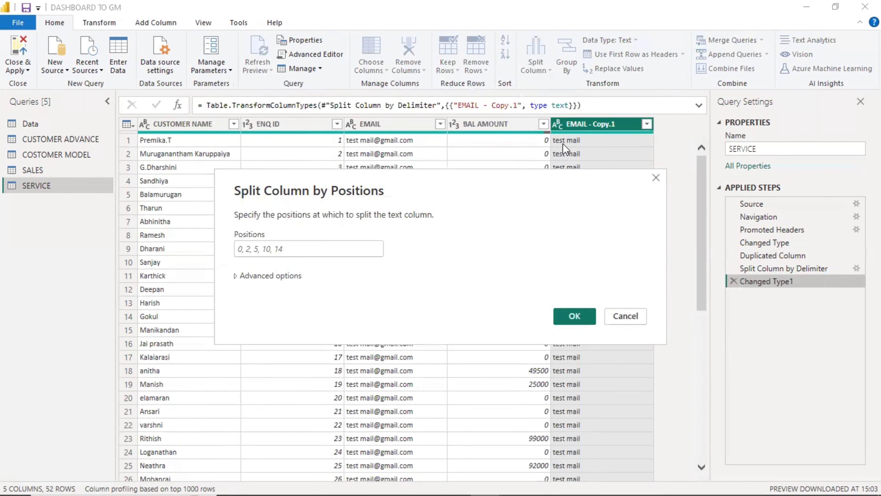
left_click(247, 247)
type("2")
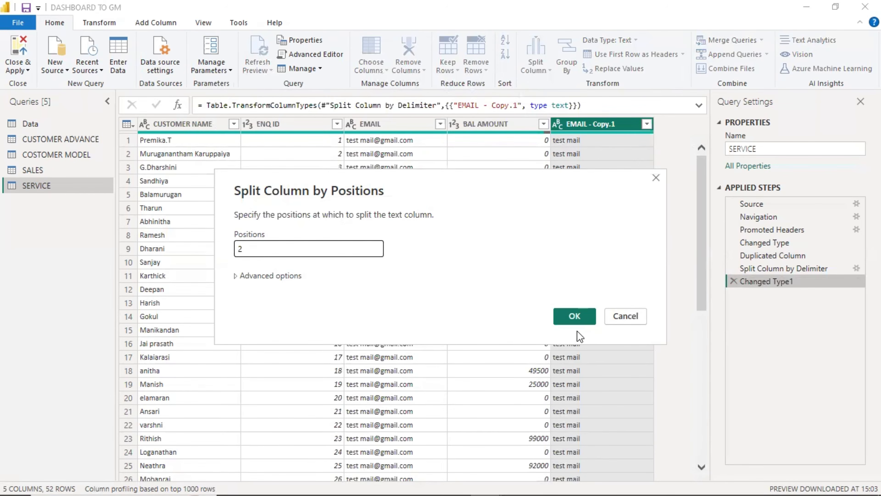
left_click(576, 315)
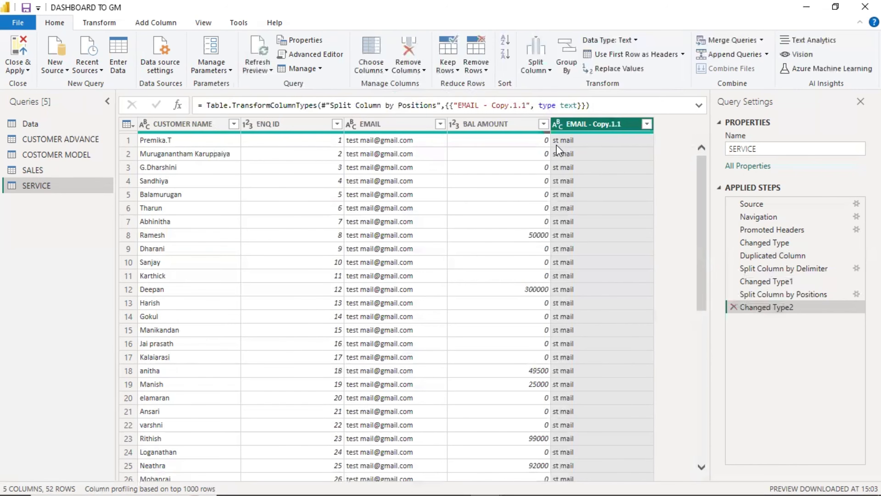
scroll(620, 321, "down", 8)
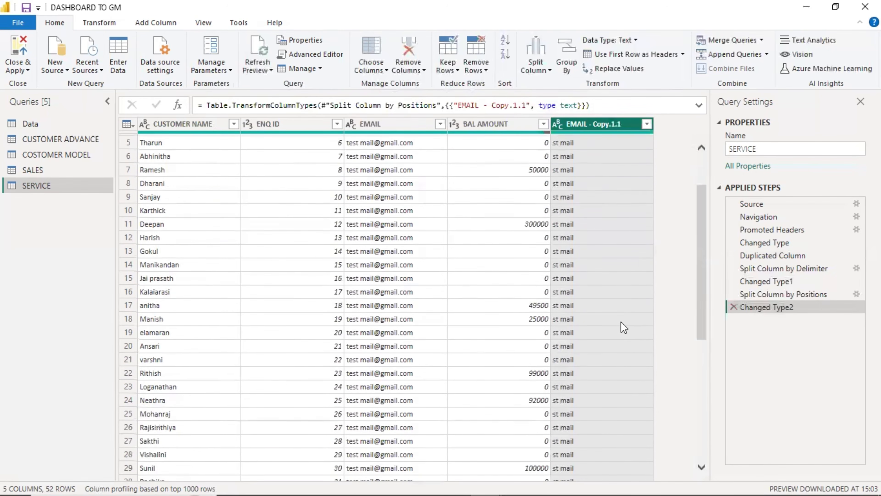
scroll(627, 336, "up", 8)
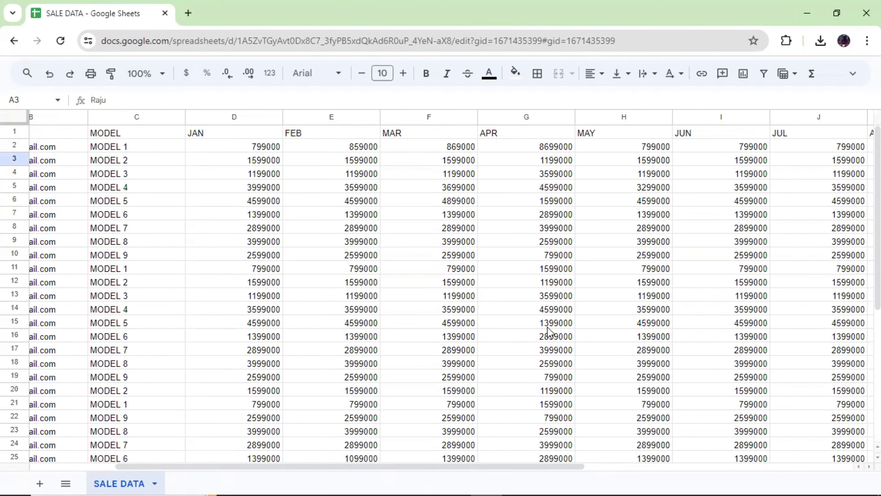
Select several MODEL 1 rows in the SALE DATA sheet to review the model entries.
left_click(169, 147)
left_click(124, 405)
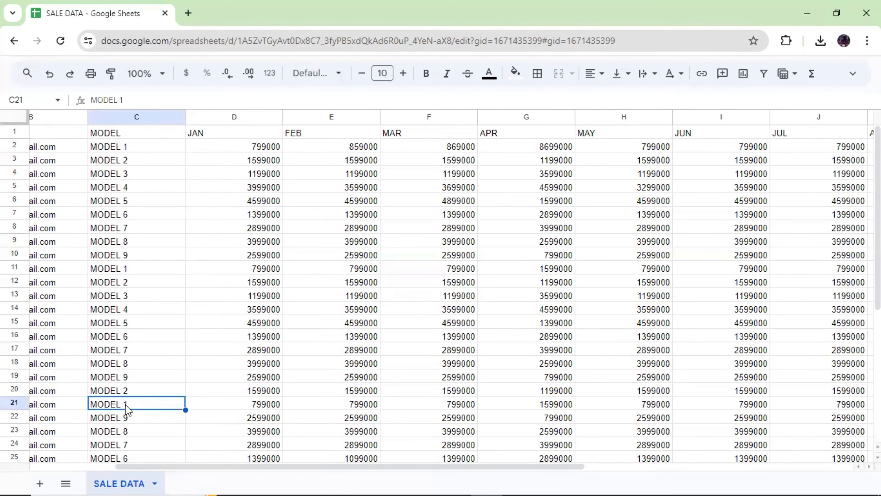
left_click(132, 270)
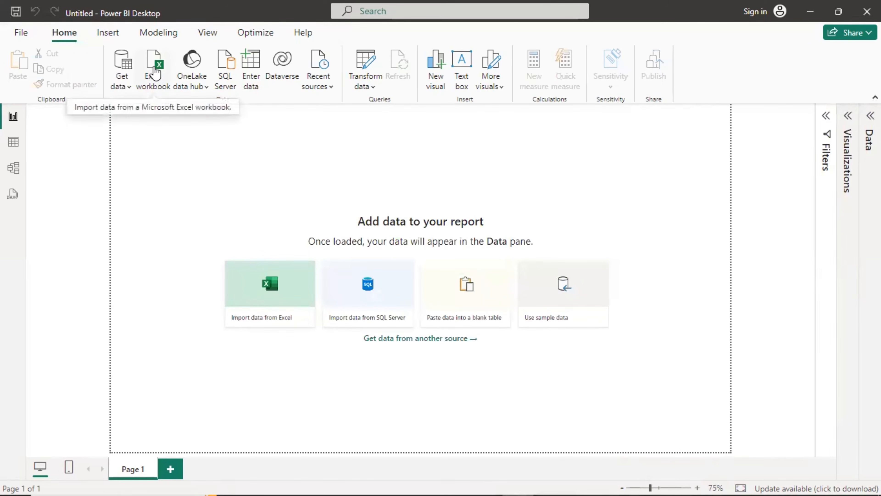
Import the SALE DATA sheet from SALE DATA.xlsx as an Excel workbook and load it.
left_click(160, 76)
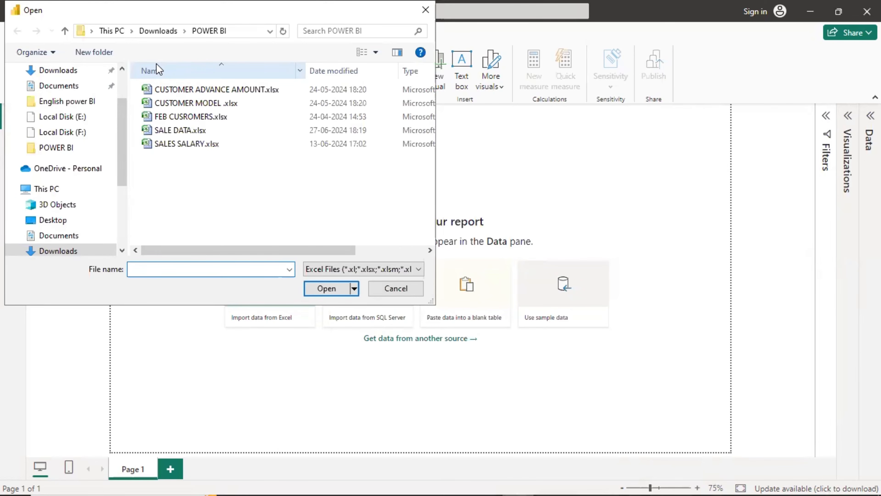
left_click(163, 131)
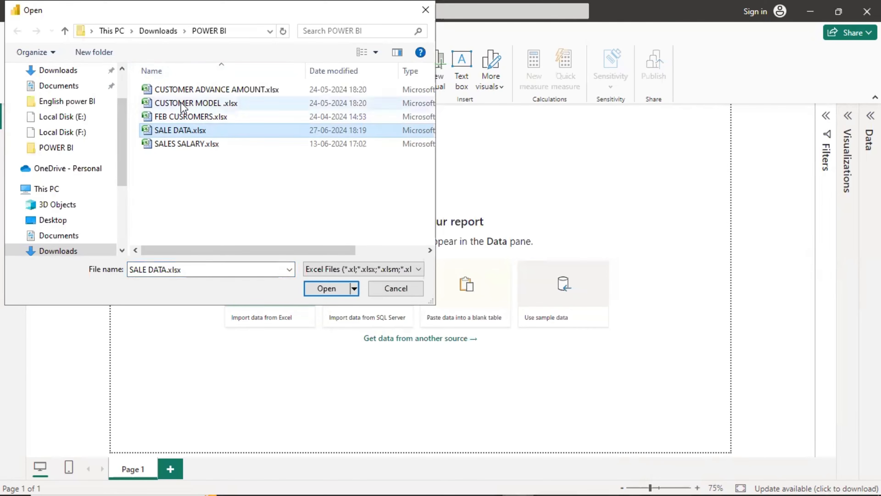
left_click(326, 293)
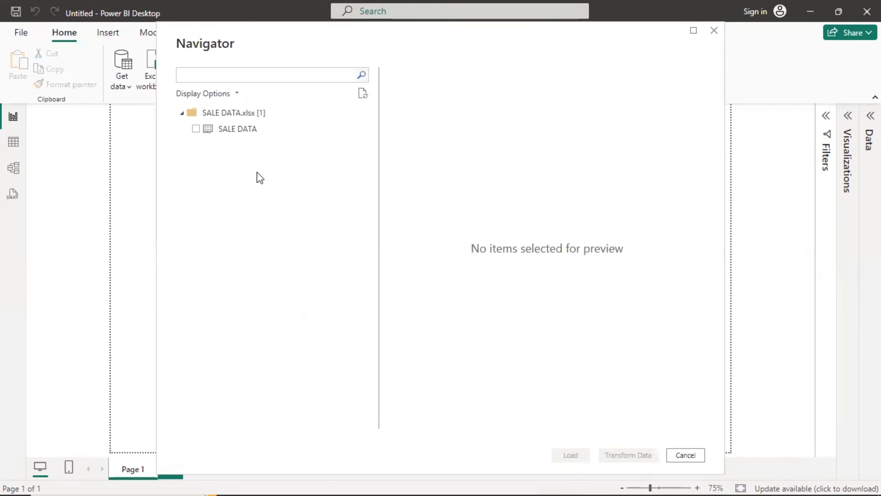
left_click(195, 129)
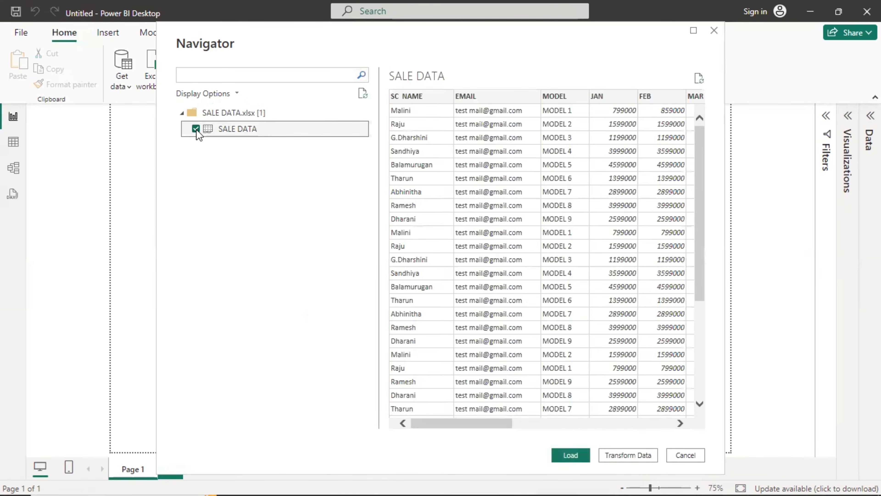
left_click(568, 455)
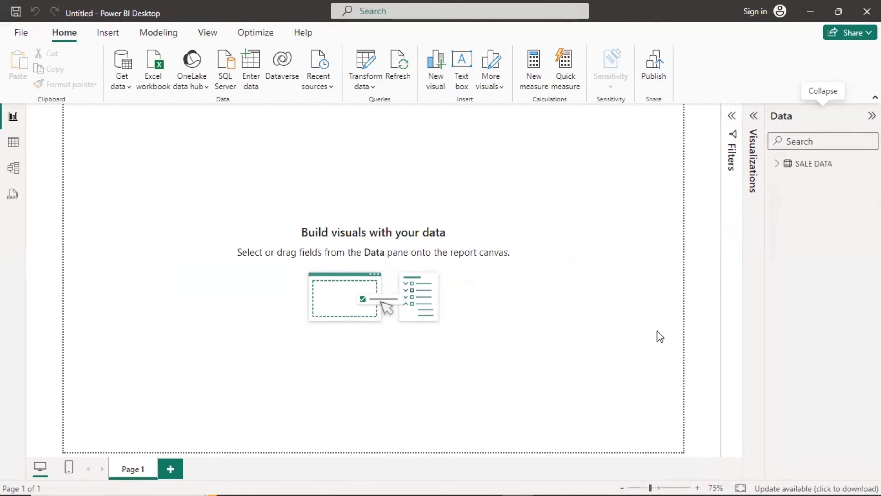
Add a clustered column chart to Page 1, then move and enlarge it.
left_click(774, 166)
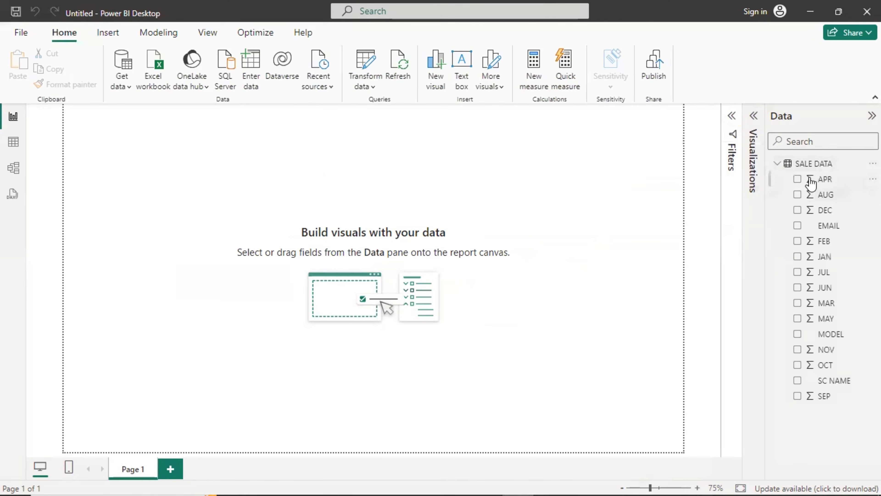
key("alt+Tab")
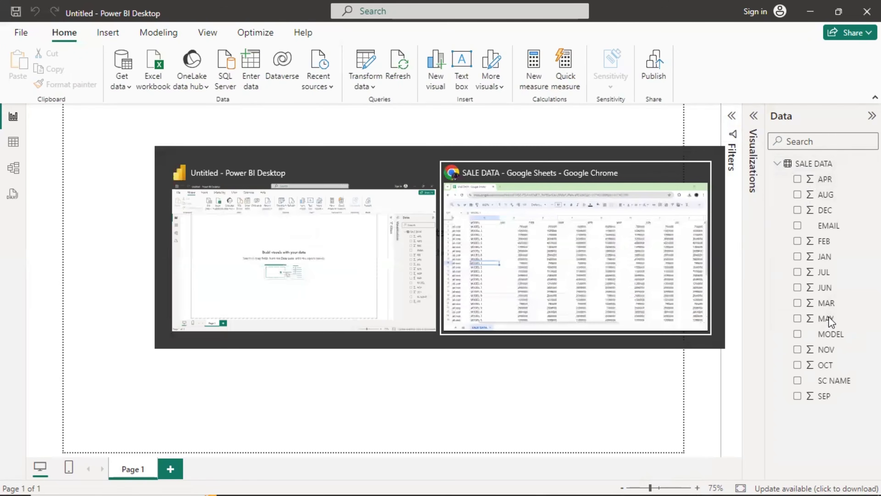
key("alt+Tab")
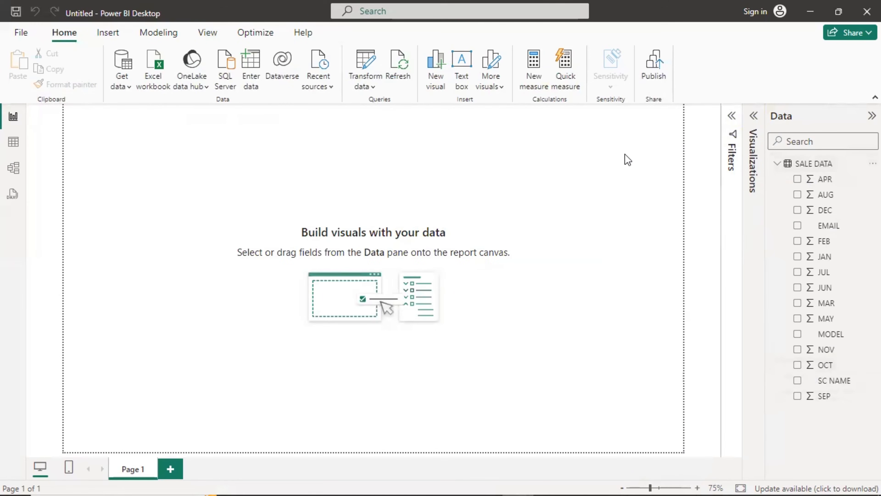
left_click(754, 122)
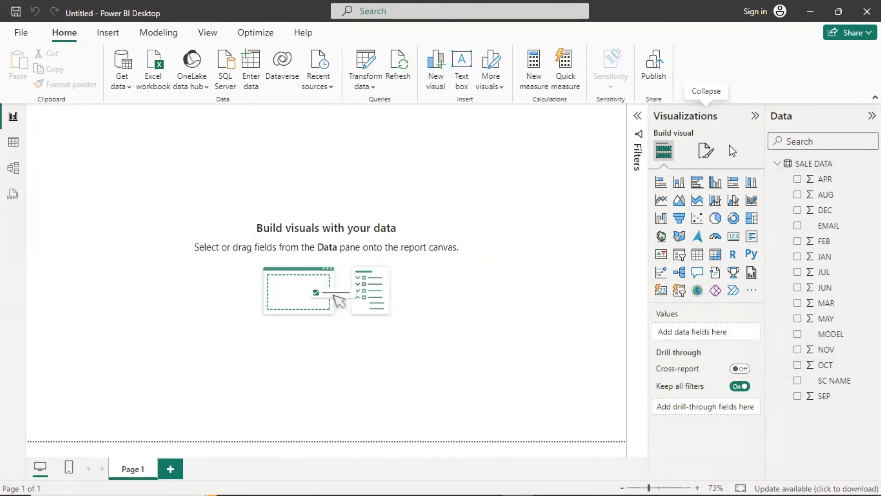
left_click(713, 184)
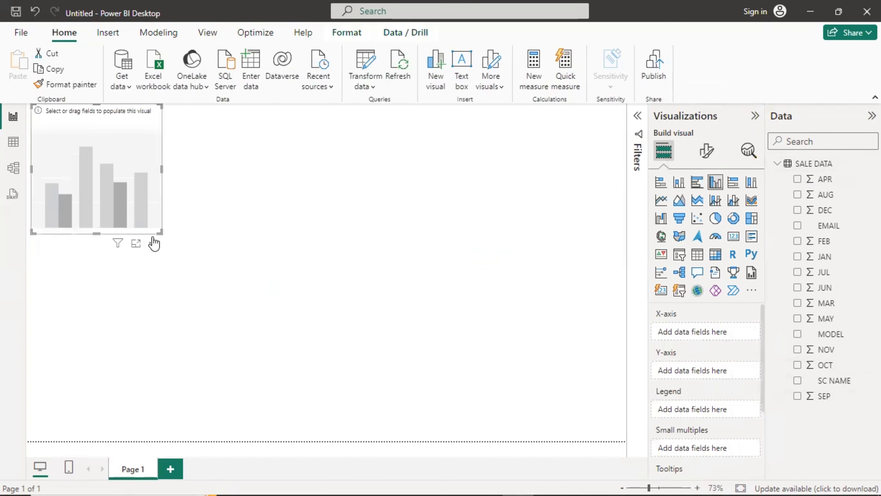
left_click_drag(162, 231, 329, 336)
left_click_drag(263, 236, 339, 260)
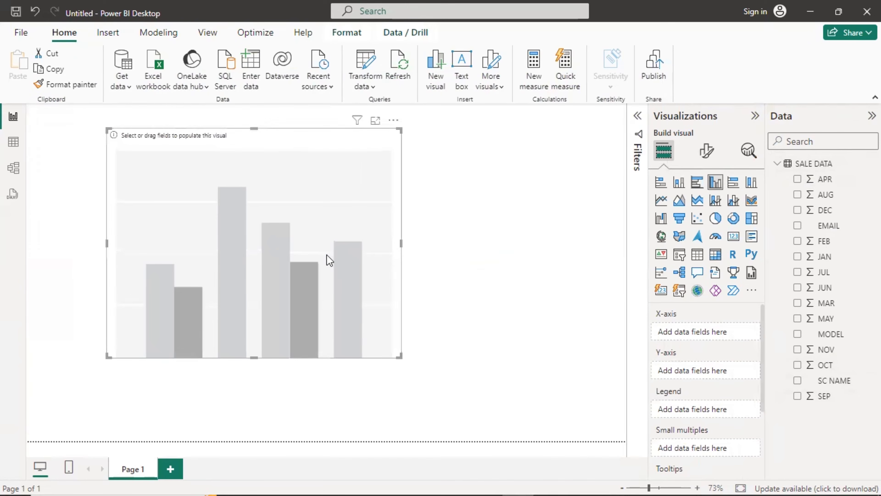
scroll(732, 347, "down", 3)
scroll(731, 320, "up", 3)
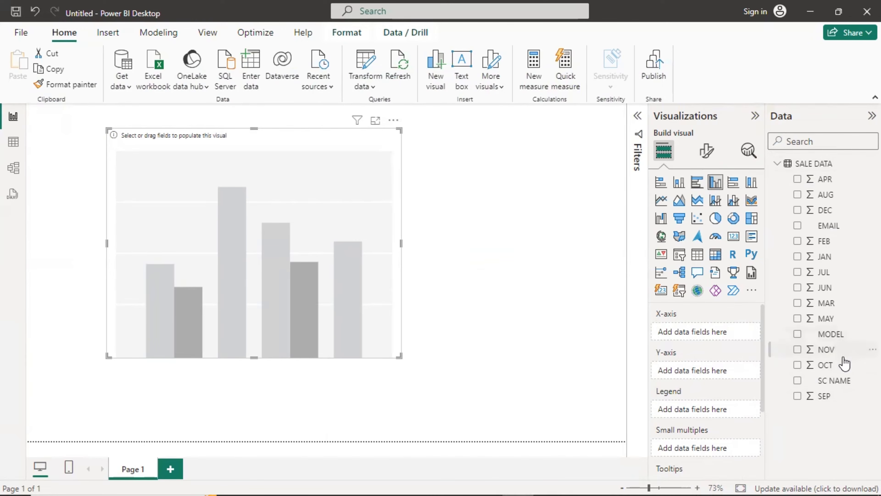
Chart JAN, FEB and MAR sales by MODEL, then switch to the SALE DATA table view.
left_click_drag(841, 340, 718, 342)
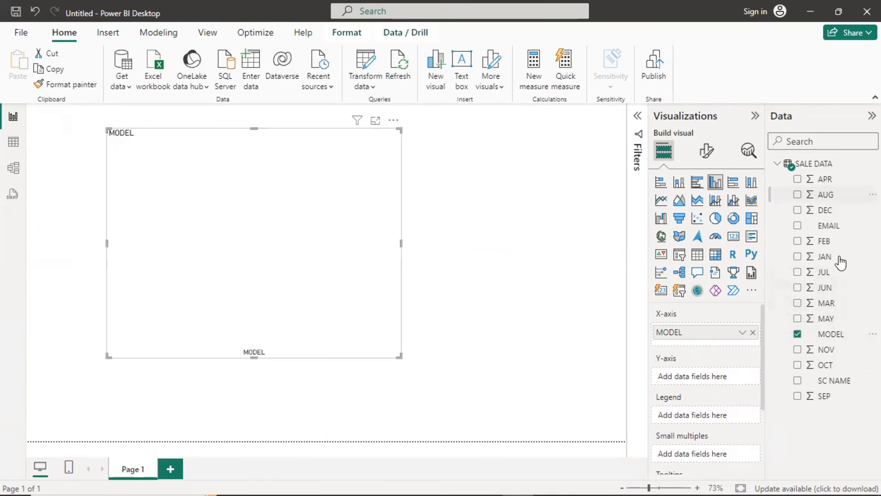
left_click_drag(826, 256, 722, 375)
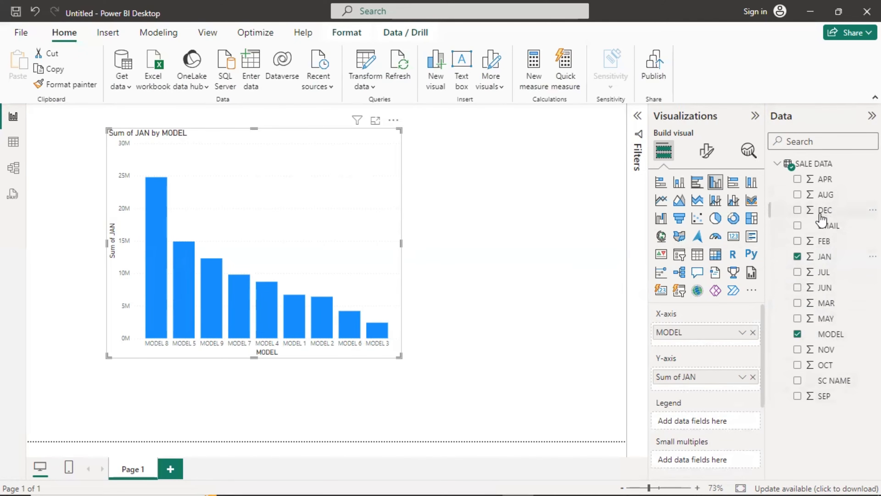
left_click_drag(829, 242, 709, 369)
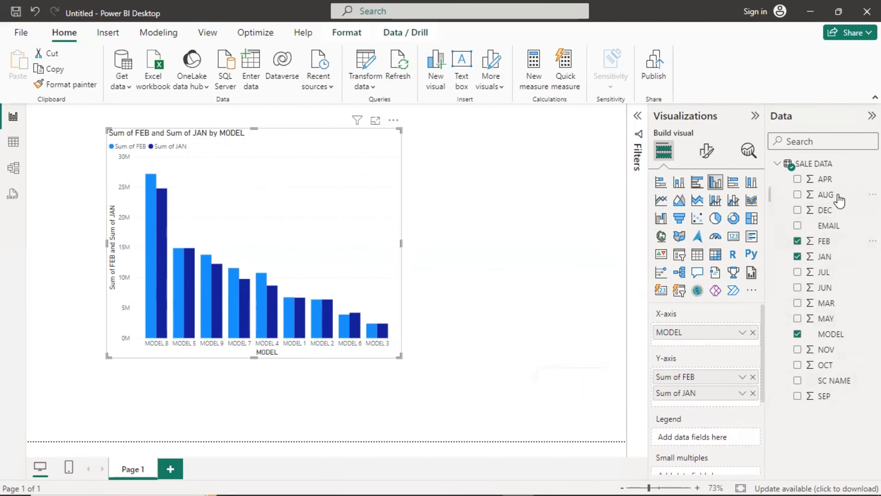
left_click_drag(829, 303, 717, 383)
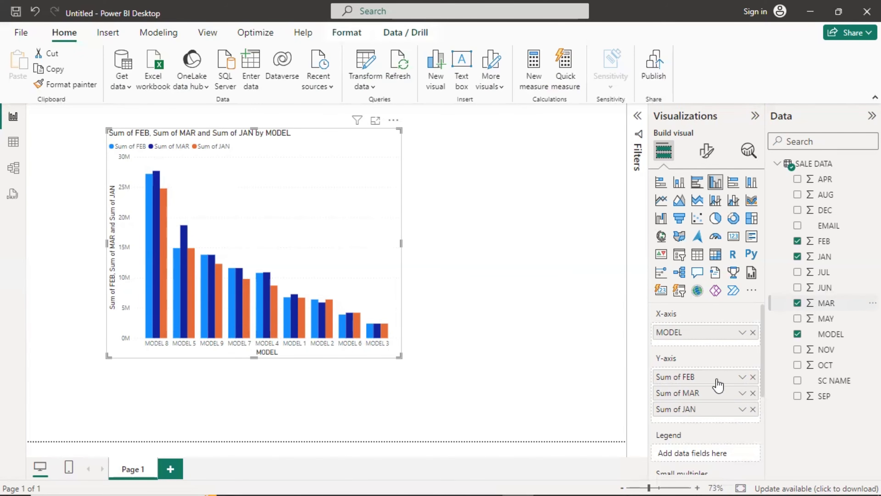
left_click(12, 144)
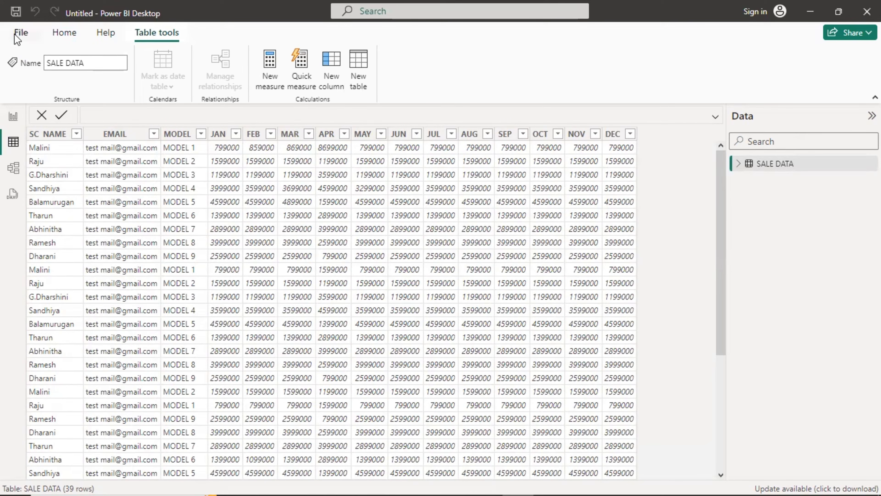
Open SALE DATA in the Power Query Editor and select the SC NAME, EMAIL and MODEL columns.
left_click(66, 33)
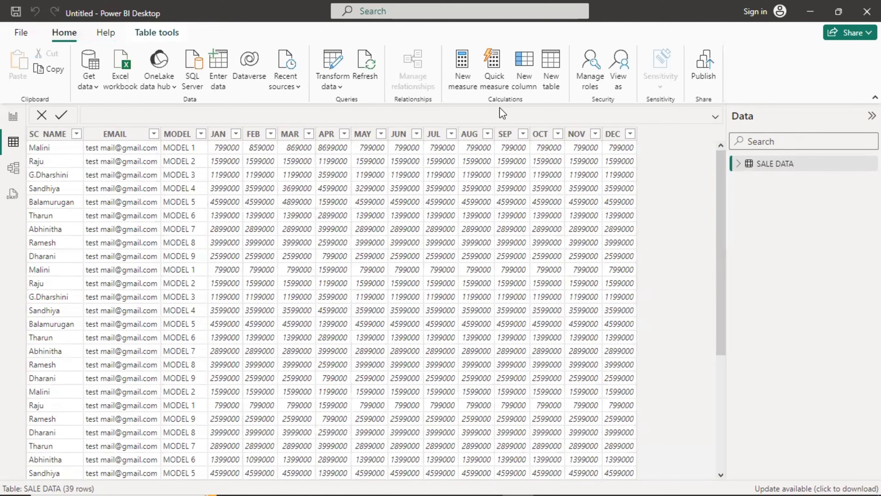
left_click(341, 83)
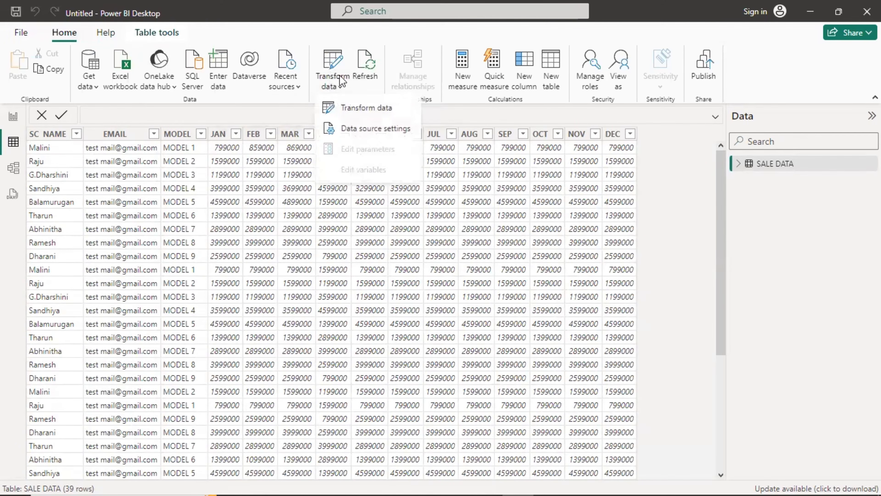
left_click(366, 106)
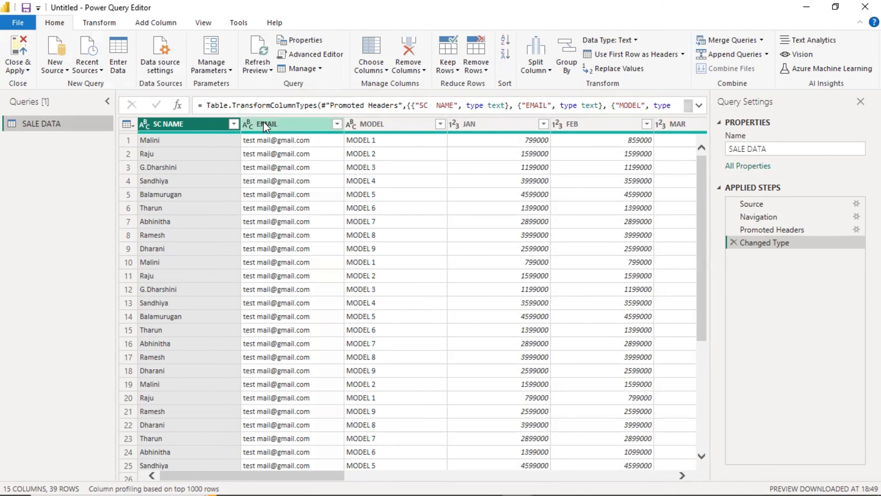
left_click(288, 125)
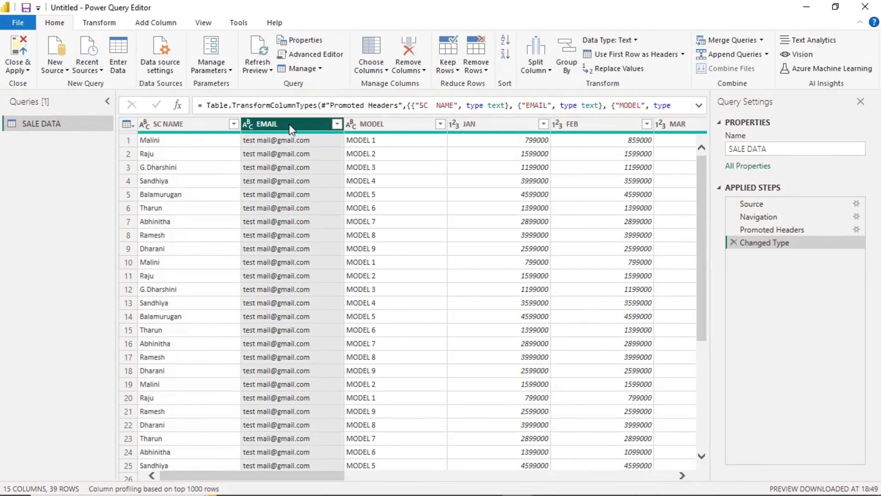
key("Left")
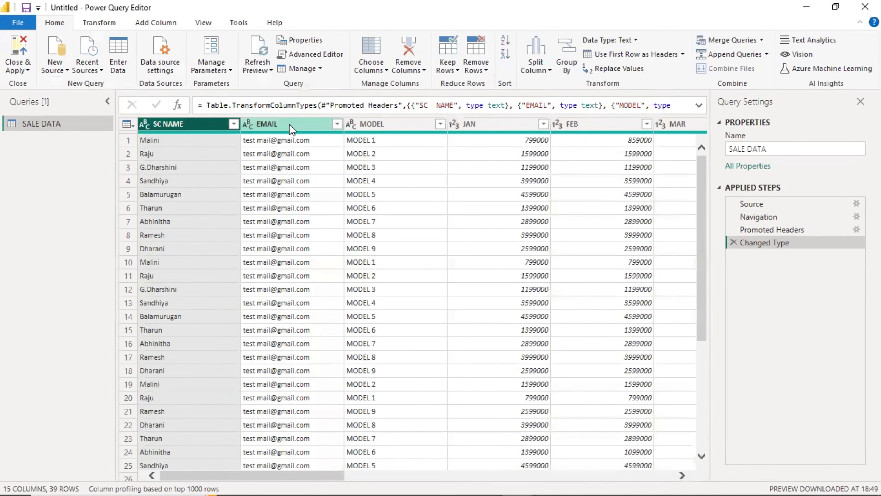
key("shift+Right")
key("shift+Right")
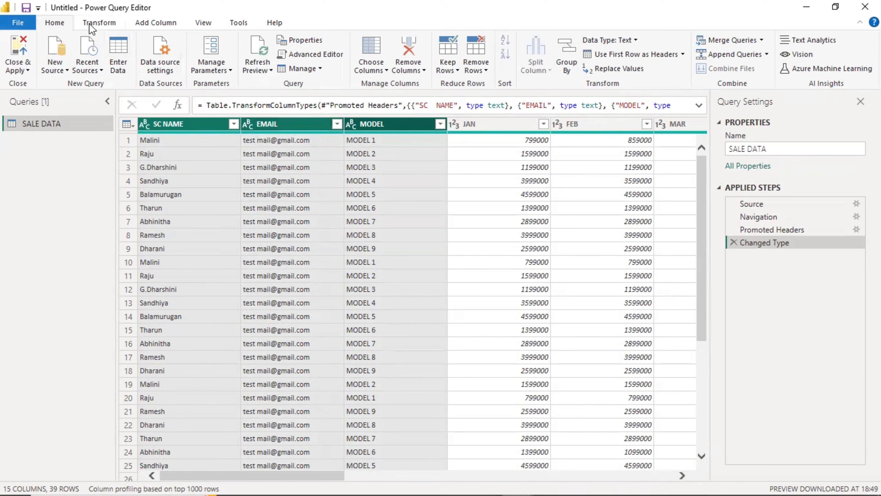
Unpivot the SALE DATA month columns into Attribute and Value columns.
left_click(100, 23)
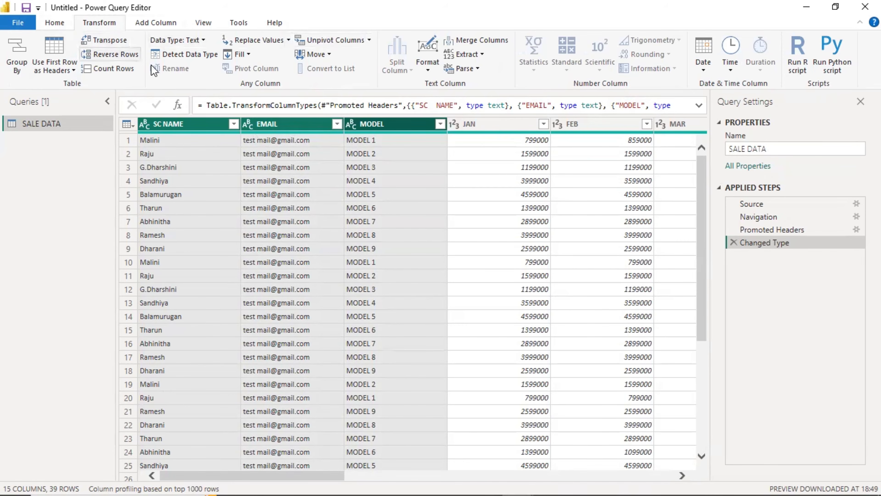
left_click(370, 40)
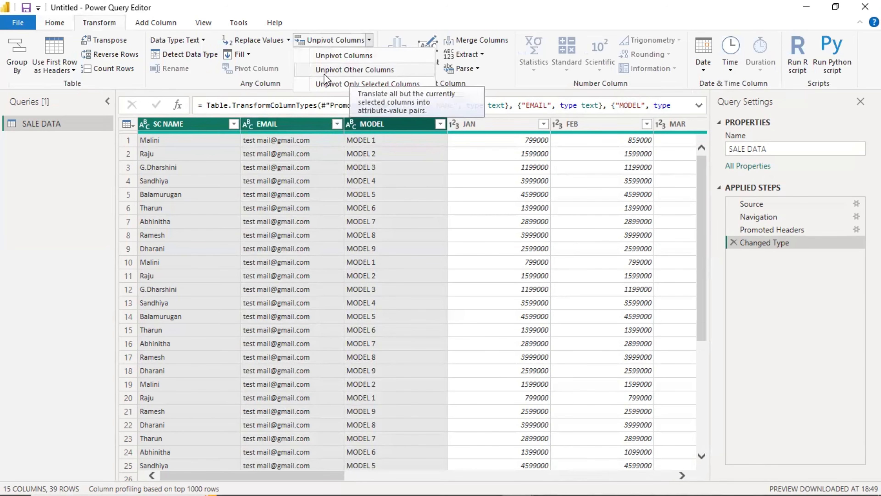
left_click(339, 71)
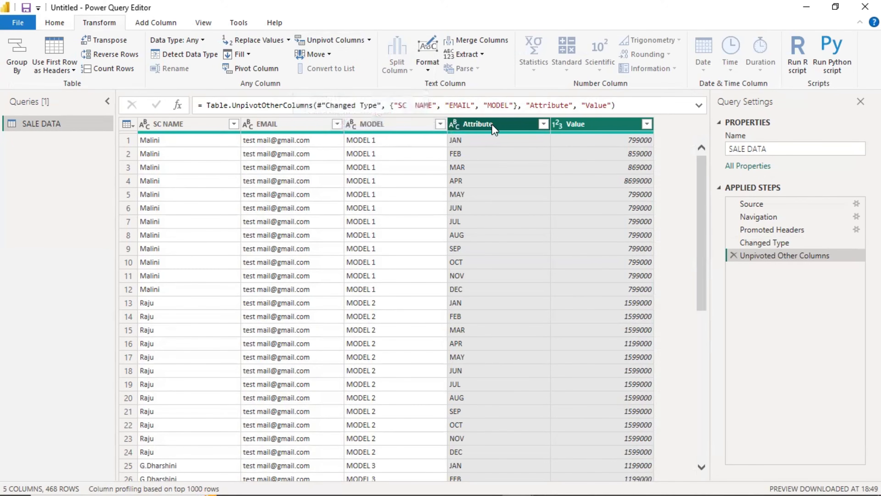
Rename the Attribute column to Months and the Value column to Total Amount.
left_click(499, 122)
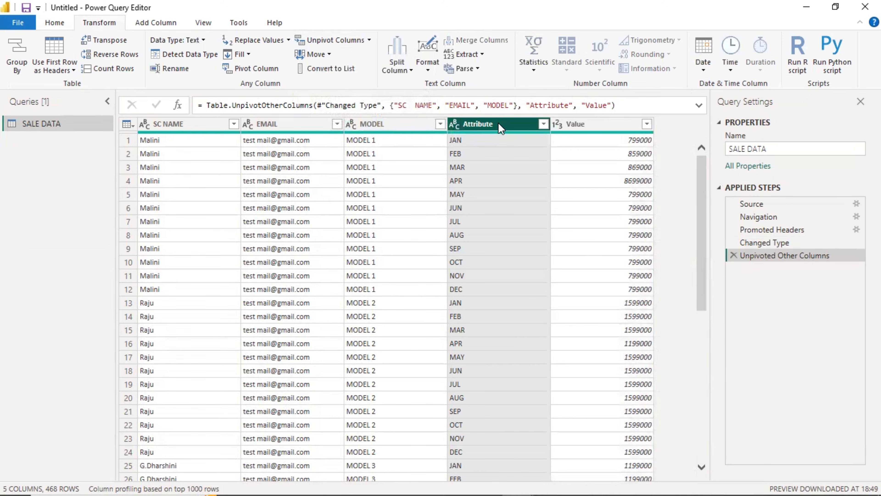
right_click(501, 129)
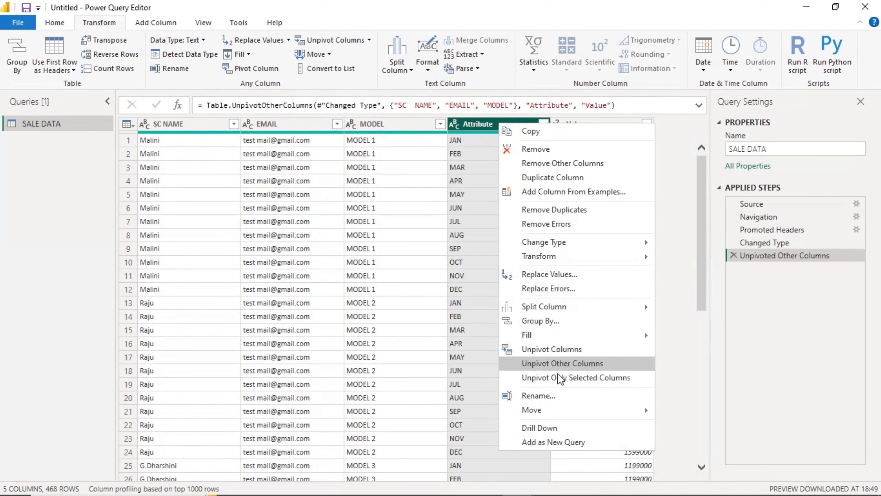
left_click(556, 396)
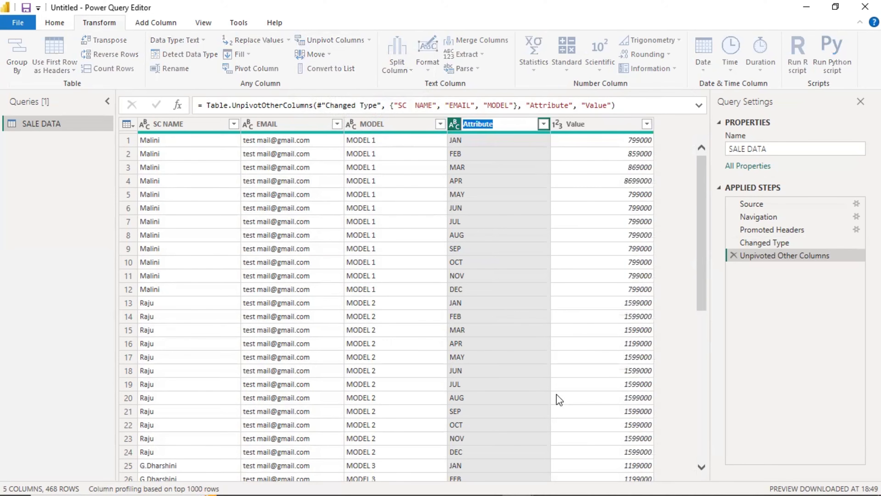
type("Months")
left_click(605, 131)
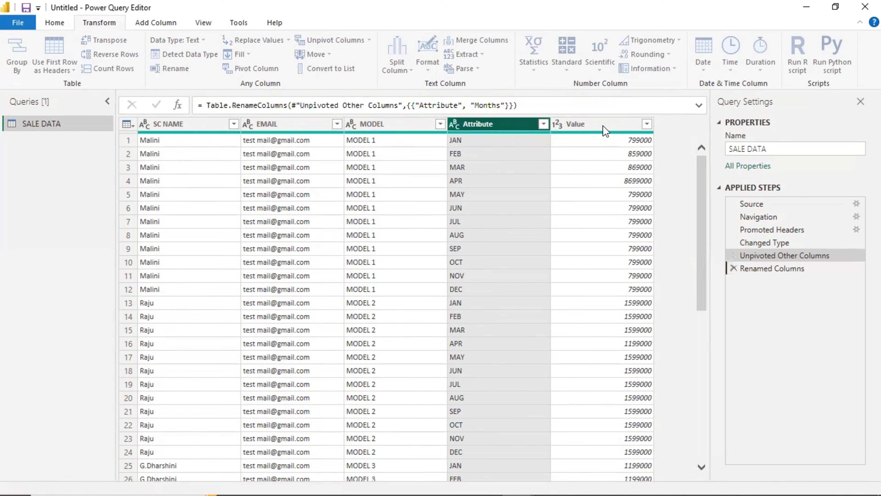
right_click(604, 129)
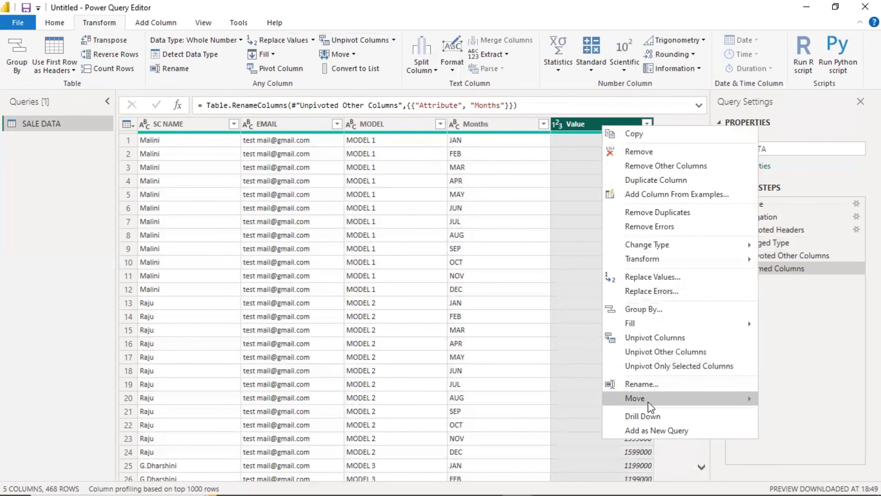
left_click(651, 384)
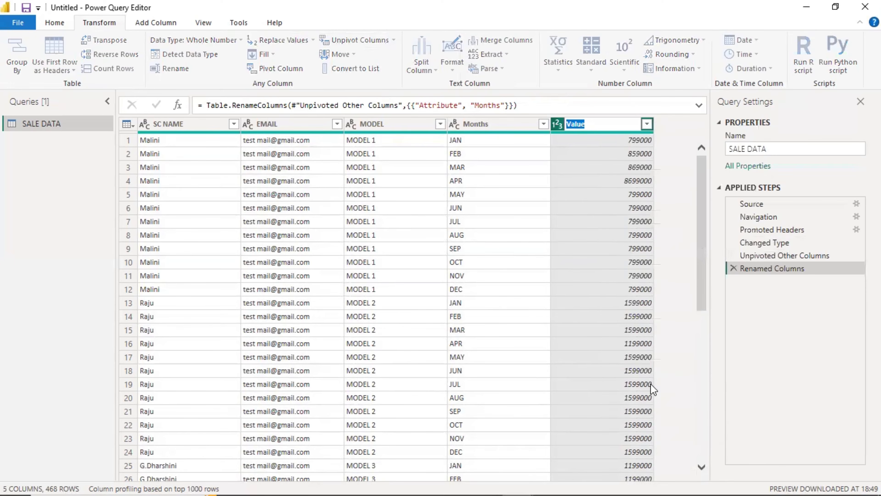
key("BackSpace")
type("Total Amount")
key("Return")
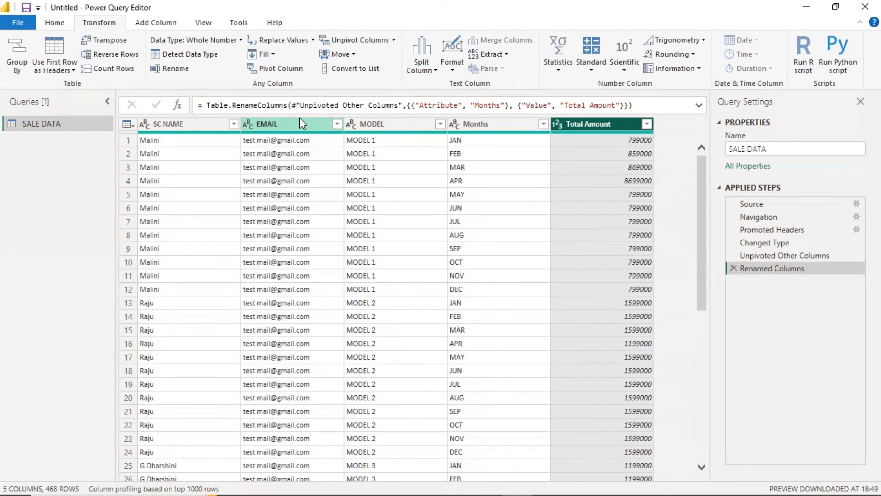
left_click(54, 24)
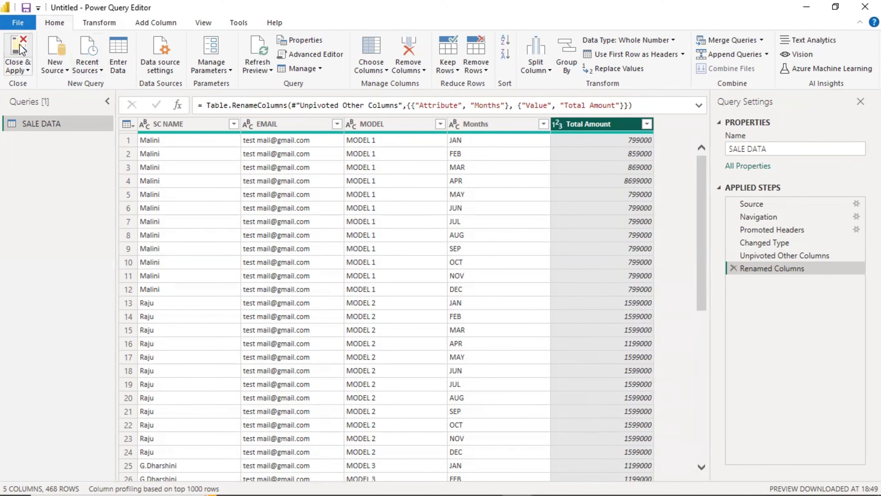
Close & Apply the query changes and delete the erroring chart from the report page.
left_click(18, 52)
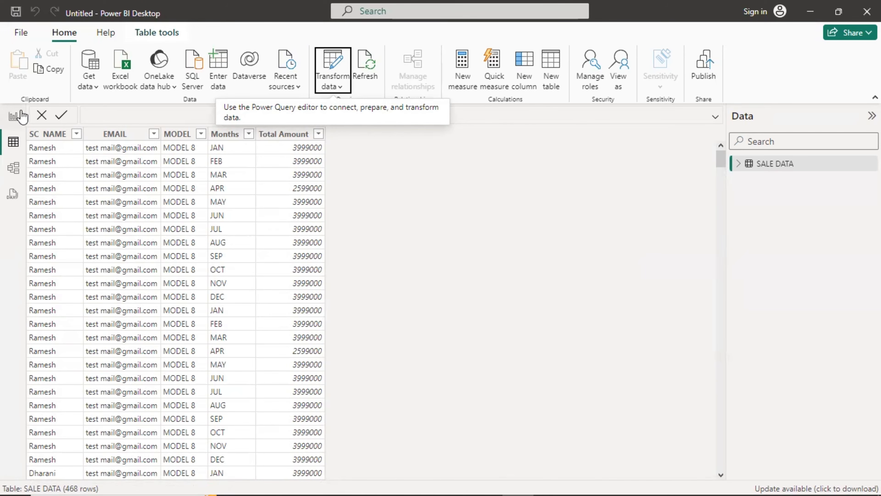
left_click(13, 118)
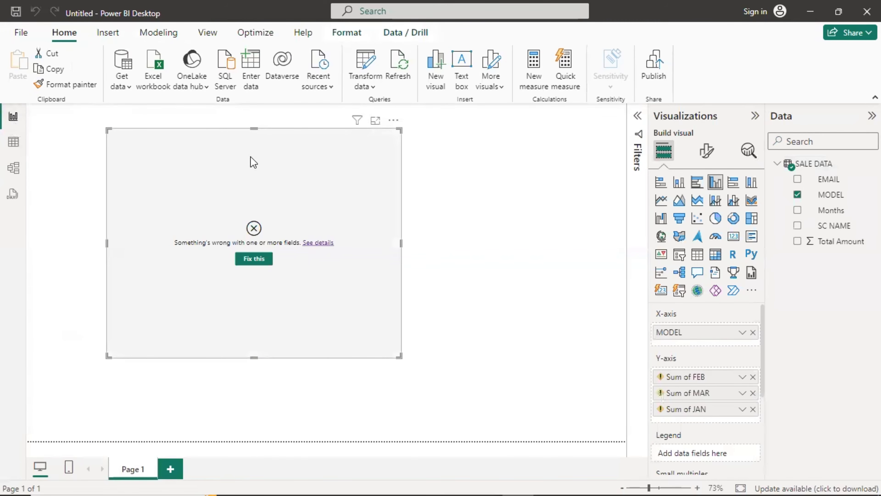
key("Delete")
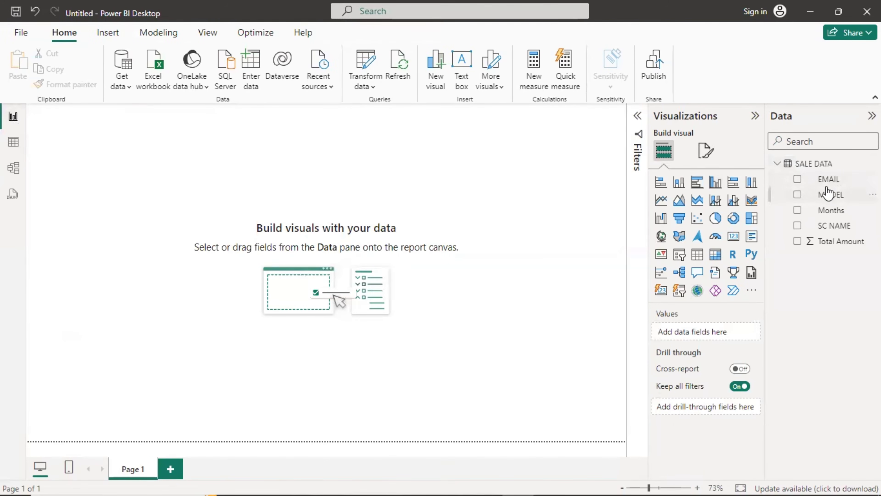
Insert and enlarge a clustered column chart plotting Total Amount by MODEL.
left_click(714, 184)
left_click_drag(92, 165, 134, 199)
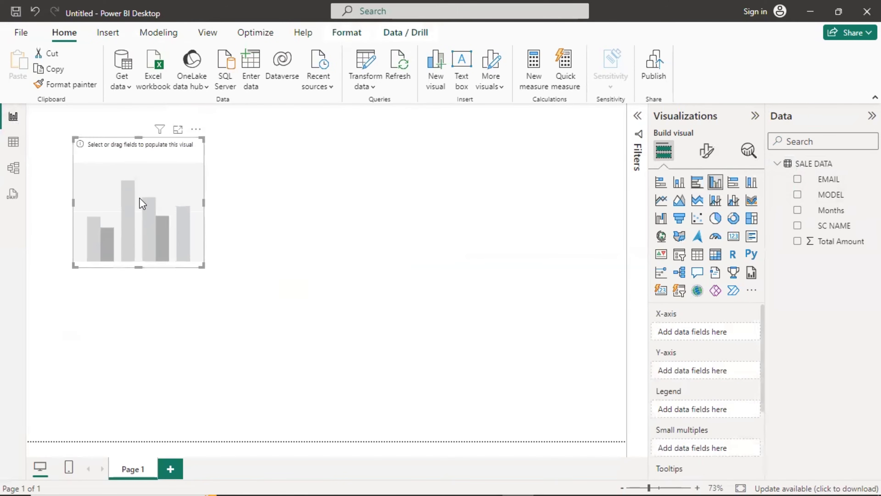
left_click_drag(204, 262, 389, 325)
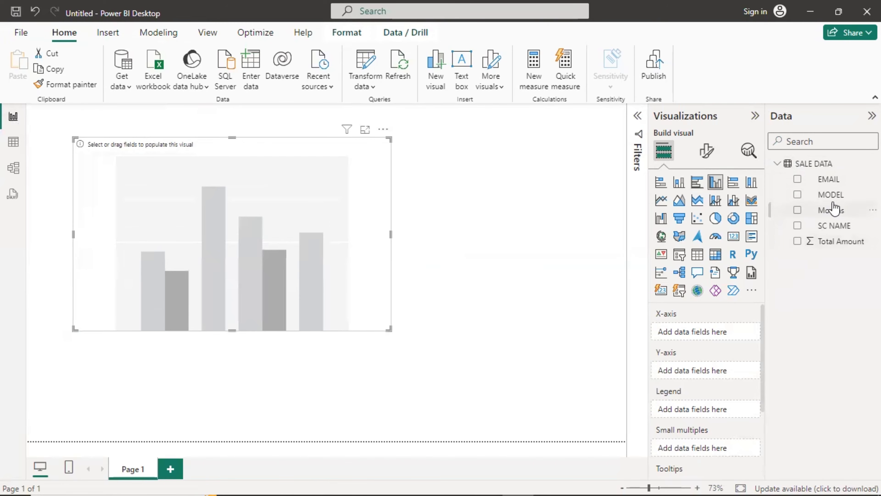
left_click_drag(827, 199, 304, 287)
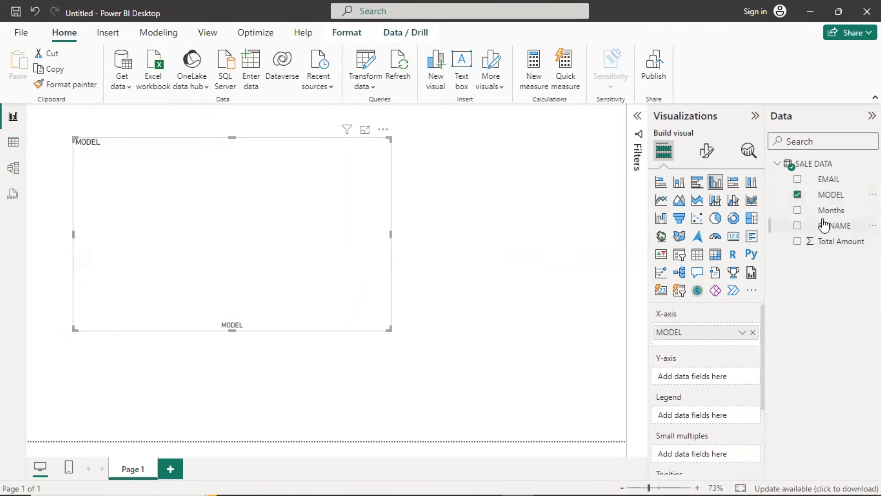
left_click_drag(849, 247, 305, 203)
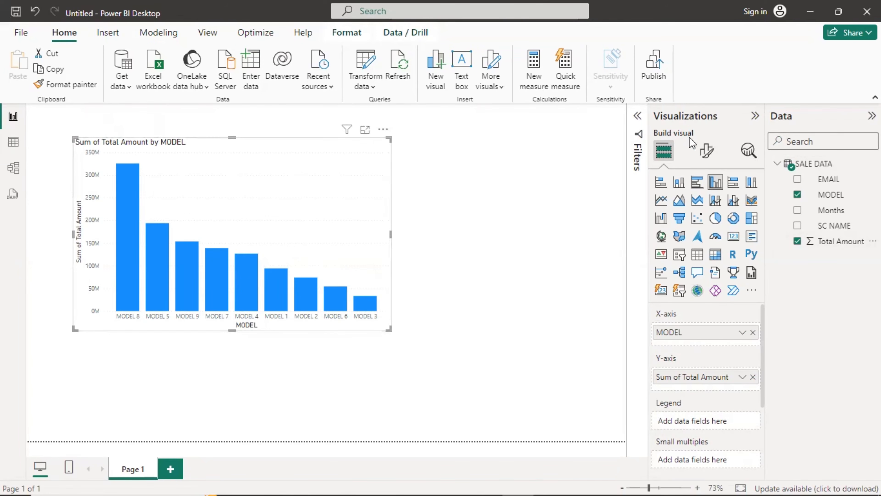
Turn on data labels above the chart's bars and make the bar chart larger.
left_click(706, 151)
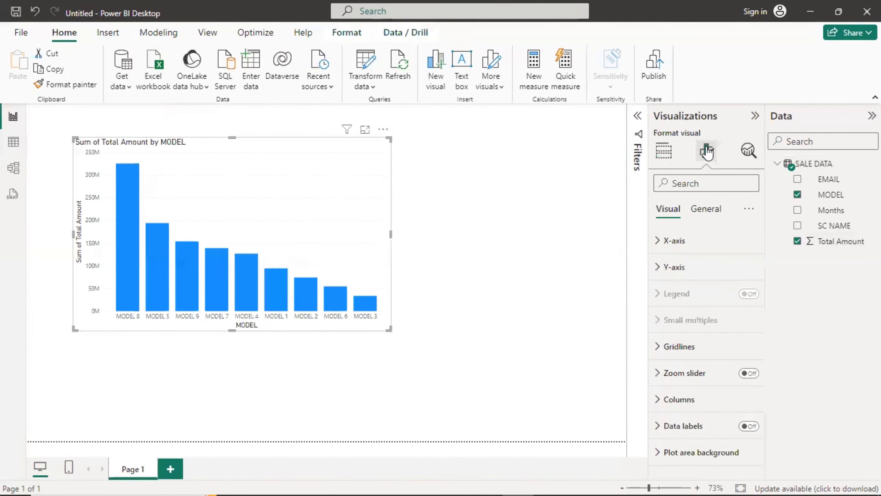
left_click(747, 426)
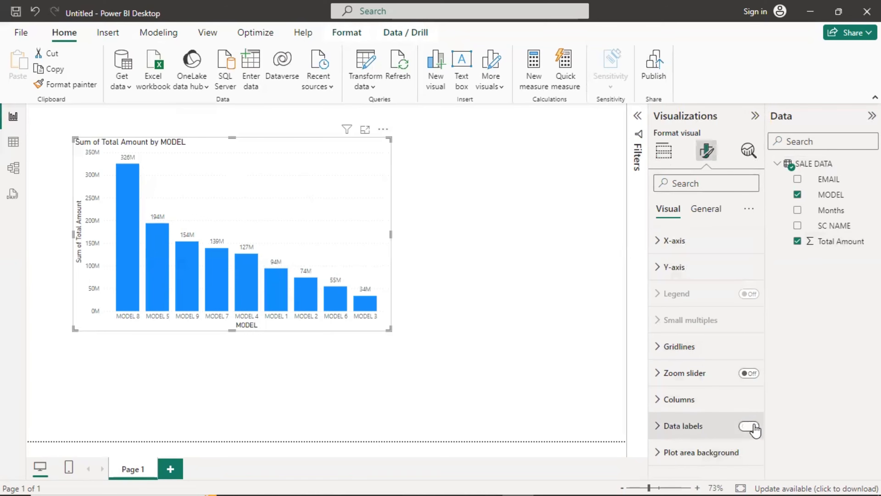
left_click(663, 426)
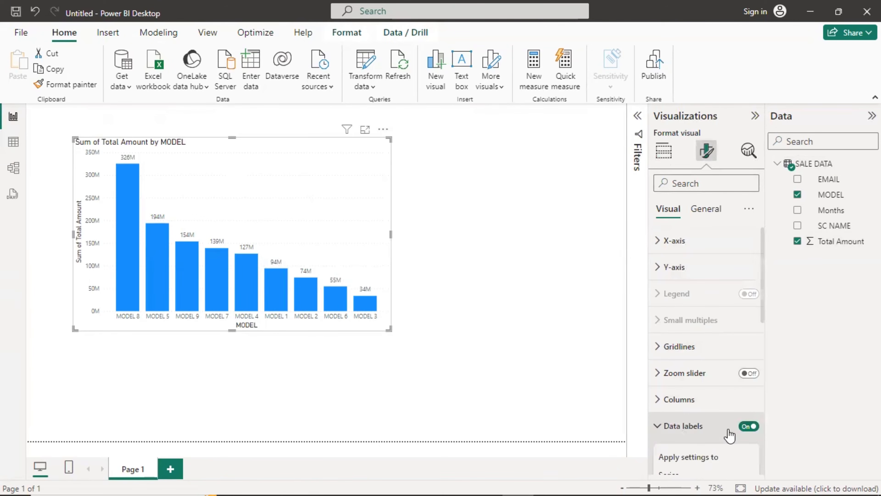
scroll(732, 434, "down", 4)
scroll(734, 423, "down", 2)
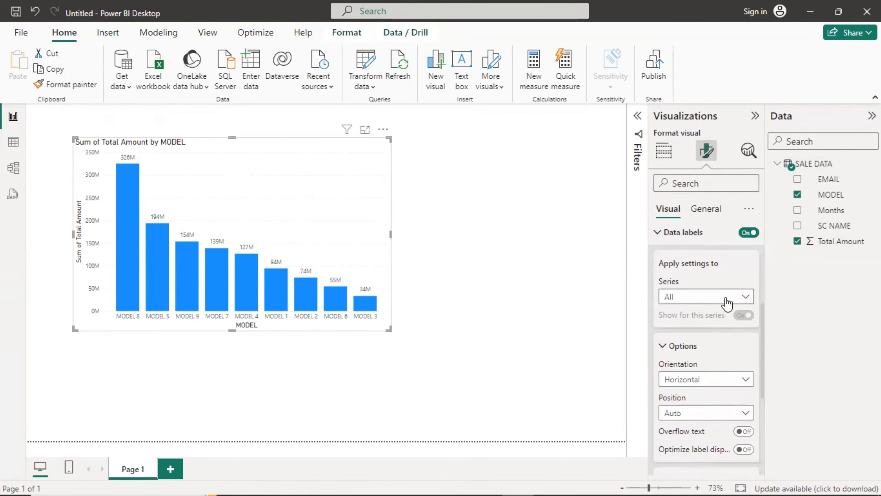
scroll(727, 309, "down", 4)
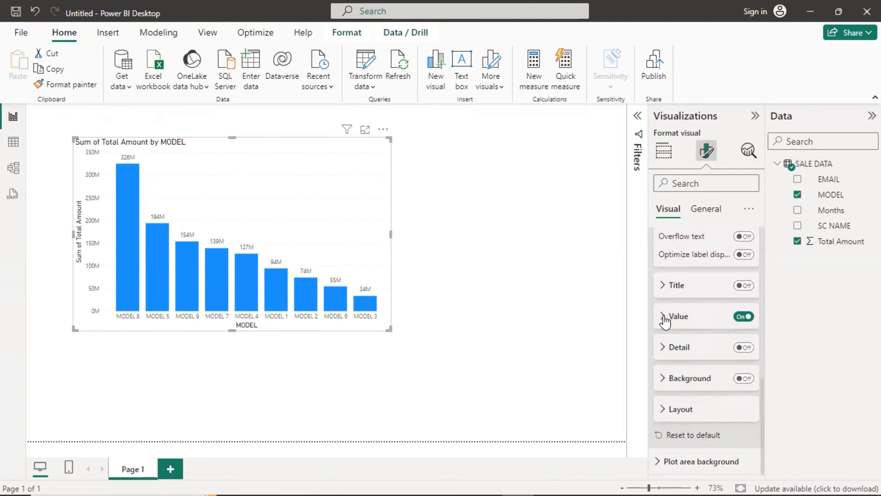
left_click_drag(389, 329, 504, 383)
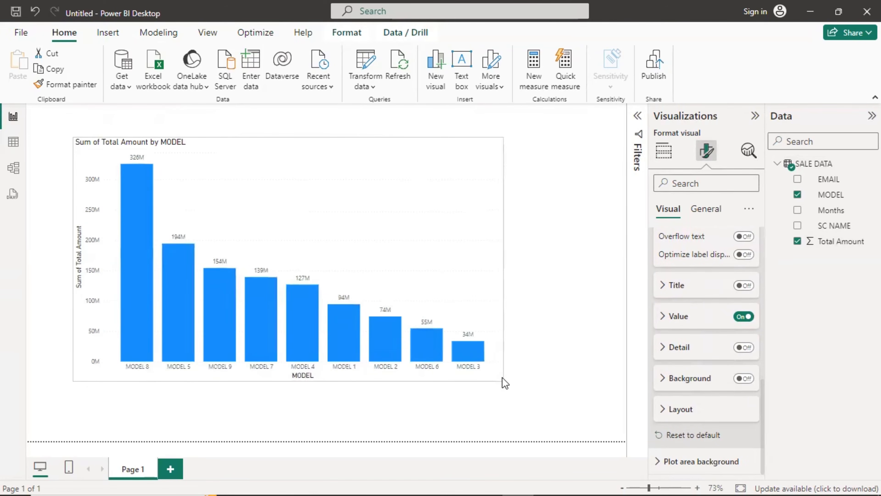
Style the data label values bold, black at size 19, and enlarge the chart further.
left_click(662, 316)
scroll(725, 333, "down", 4)
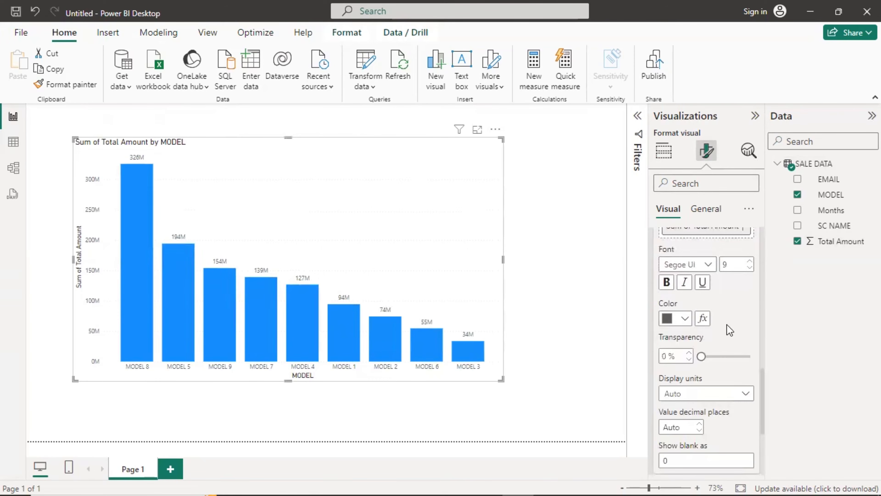
left_click(669, 281)
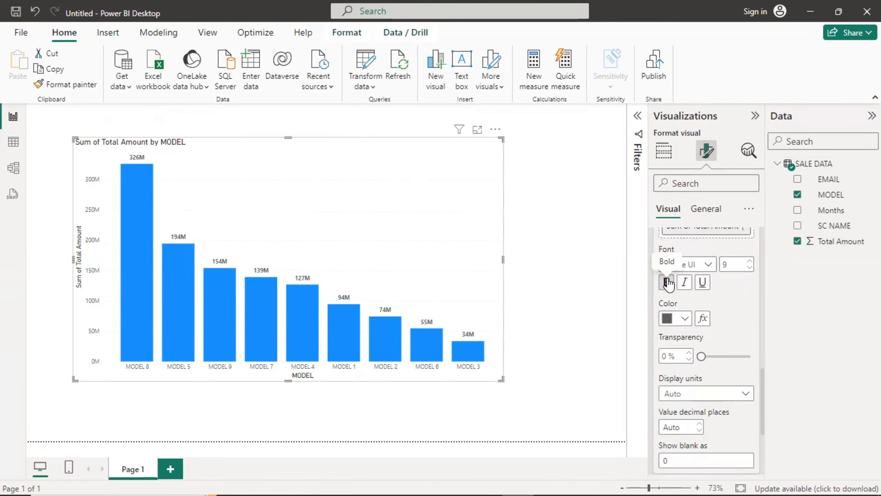
left_click(667, 281)
left_click(749, 261)
left_click(749, 260)
left_click(749, 261)
left_click(749, 261)
left_click(749, 261)
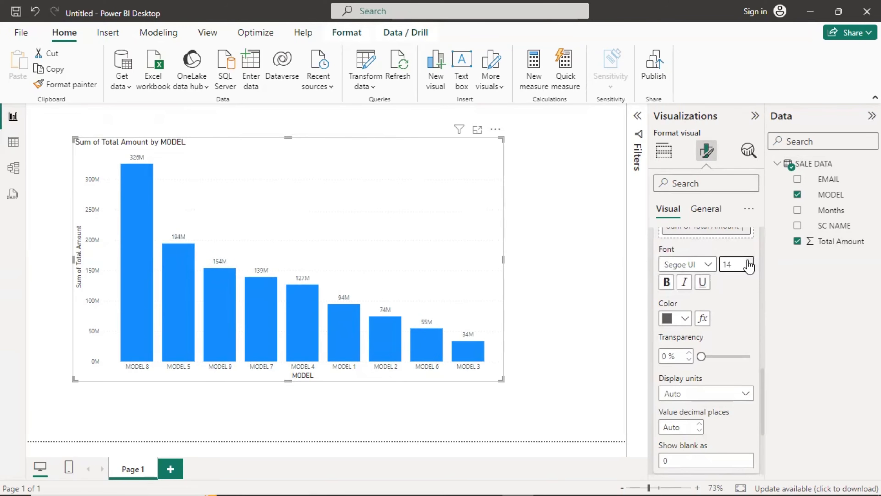
left_click(750, 261)
left_click(750, 260)
left_click(749, 261)
left_click(749, 260)
left_click(666, 281)
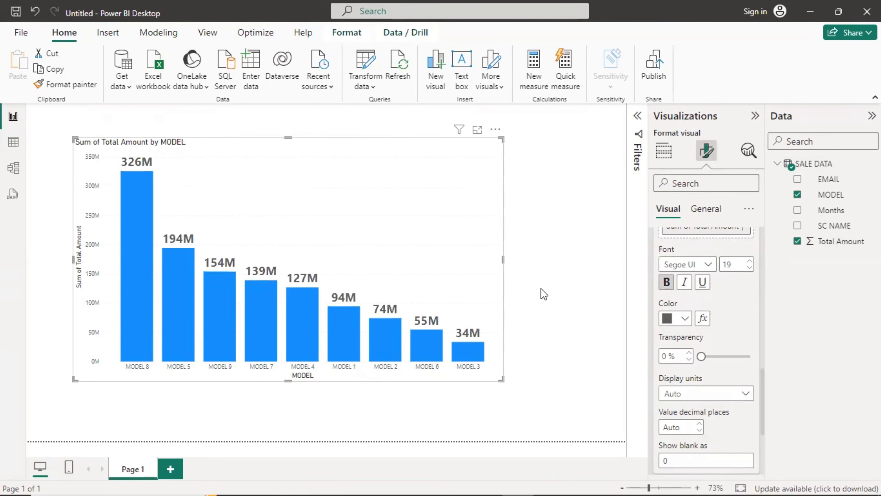
left_click(680, 318)
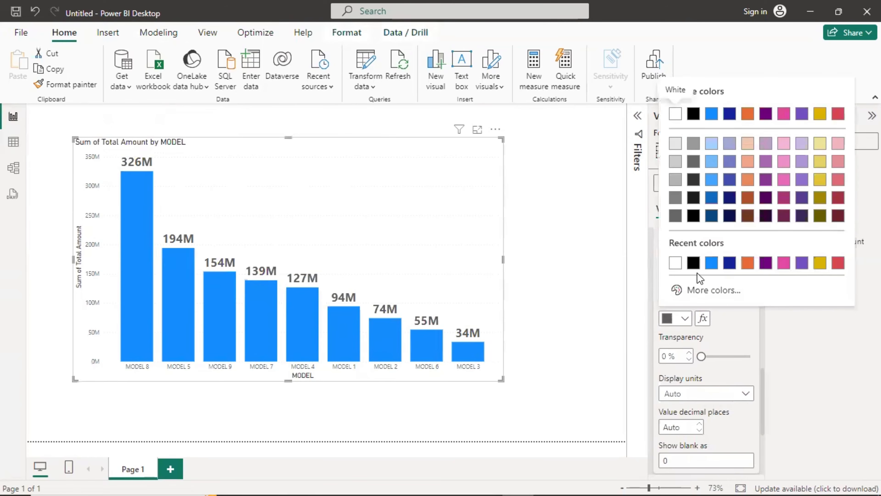
left_click(693, 264)
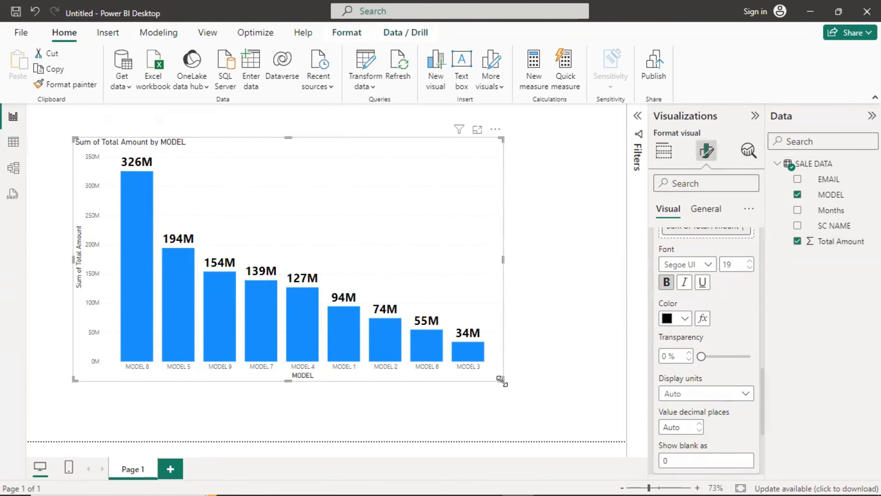
left_click_drag(501, 379, 538, 391)
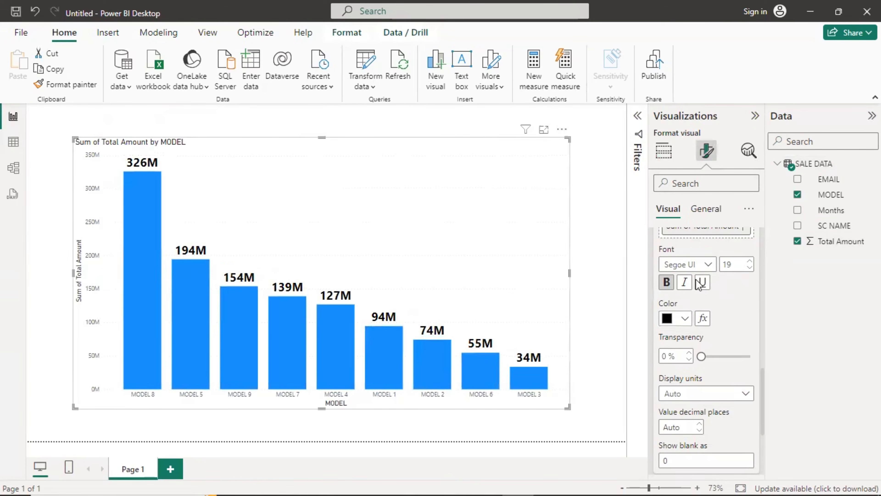
scroll(670, 239, "up", 10)
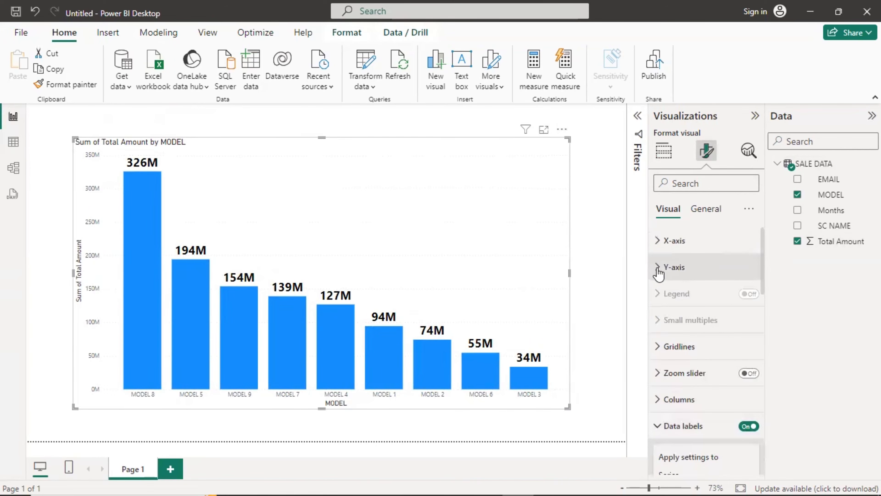
Make the X-axis MODEL labels bold, black and size 14, then collapse the X-axis section.
left_click(658, 241)
scroll(692, 312, "down", 3)
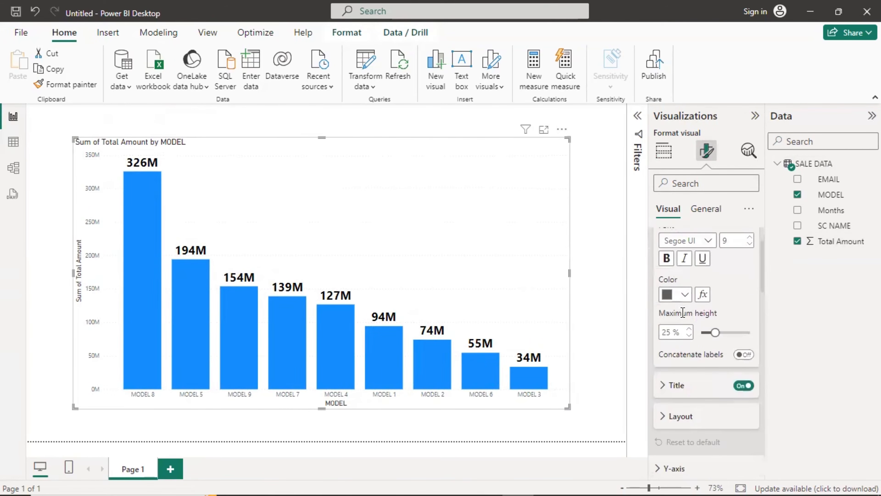
left_click(749, 241)
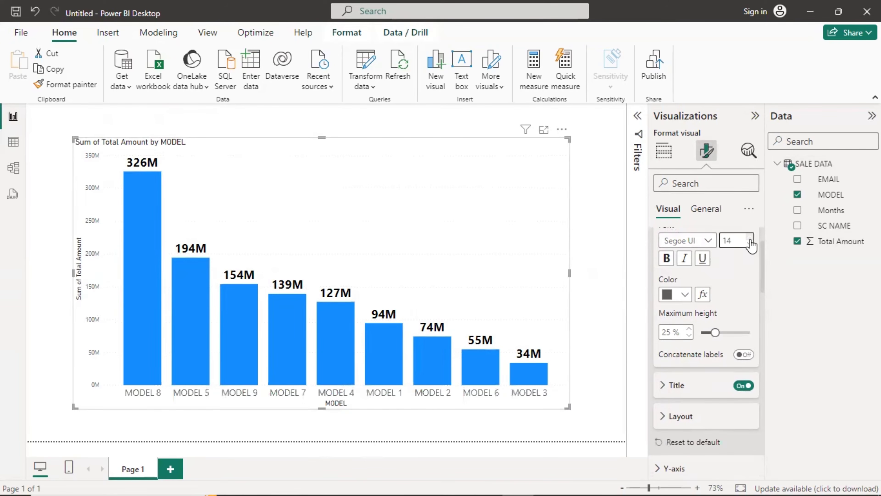
left_click(666, 258)
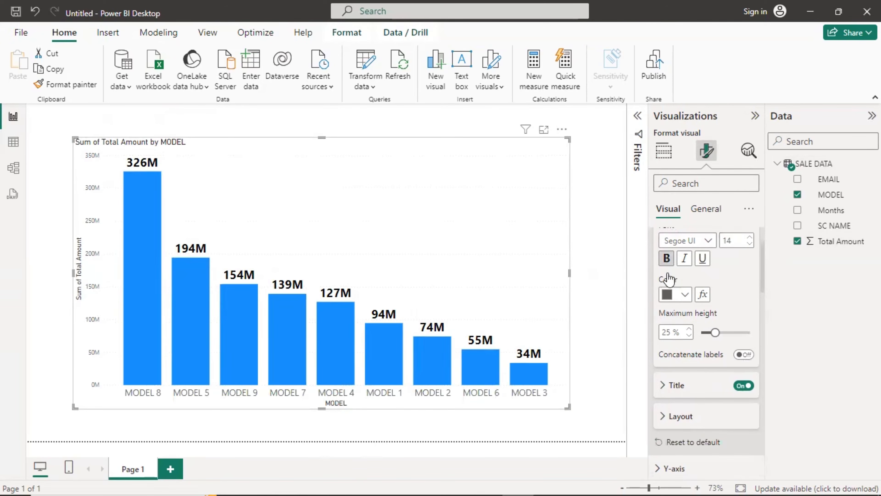
left_click(671, 294)
left_click(674, 239)
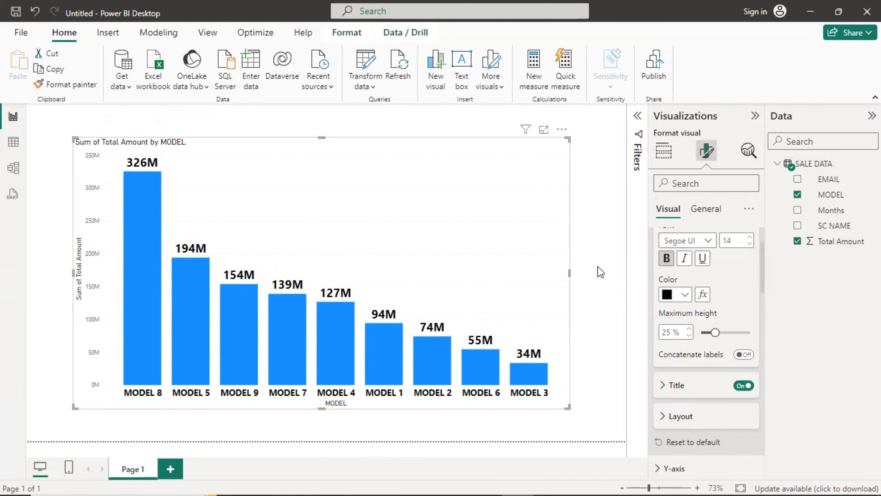
scroll(695, 276, "up", 2)
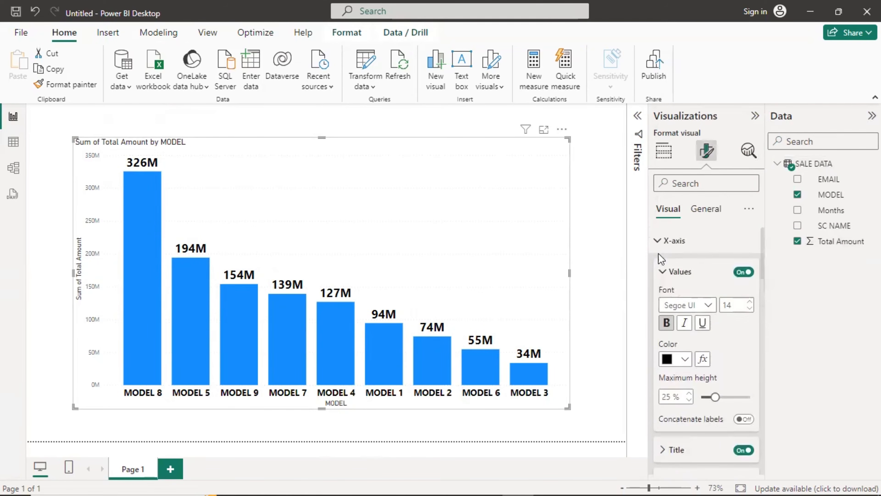
left_click(658, 239)
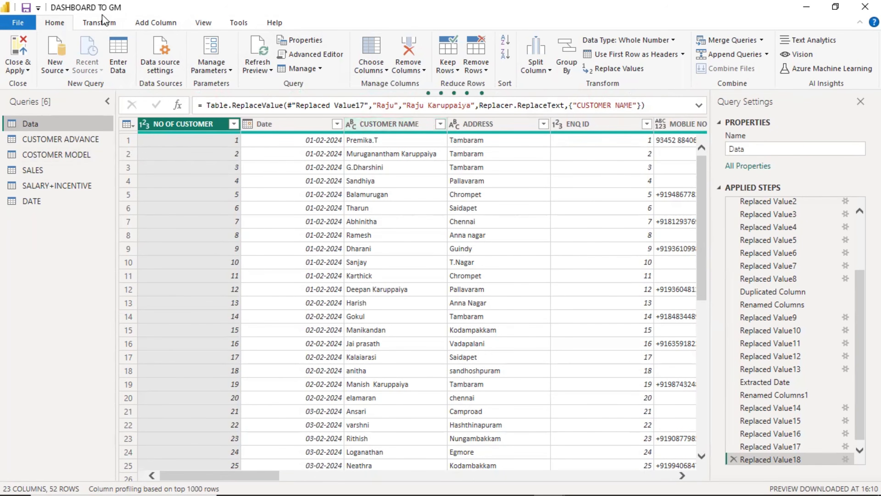
Check the DATE table's 51 rows in Table view, then return to the GM Dashboard report page.
left_click(143, 22)
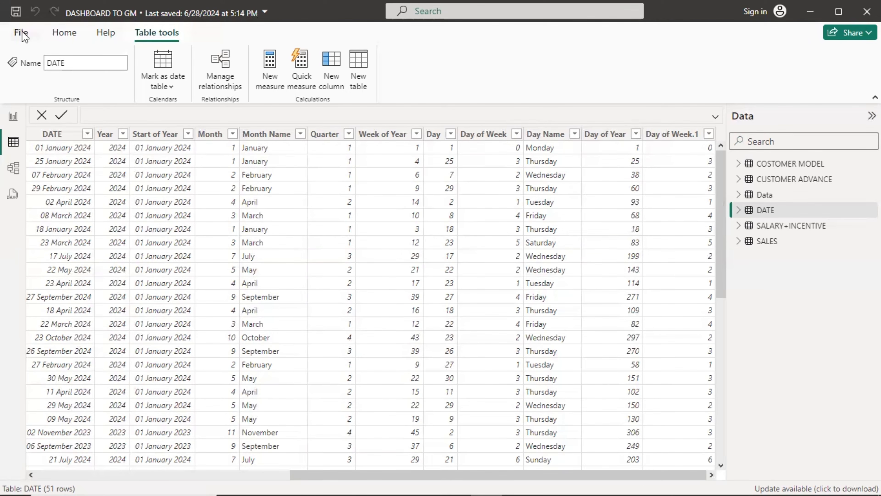
left_click(13, 117)
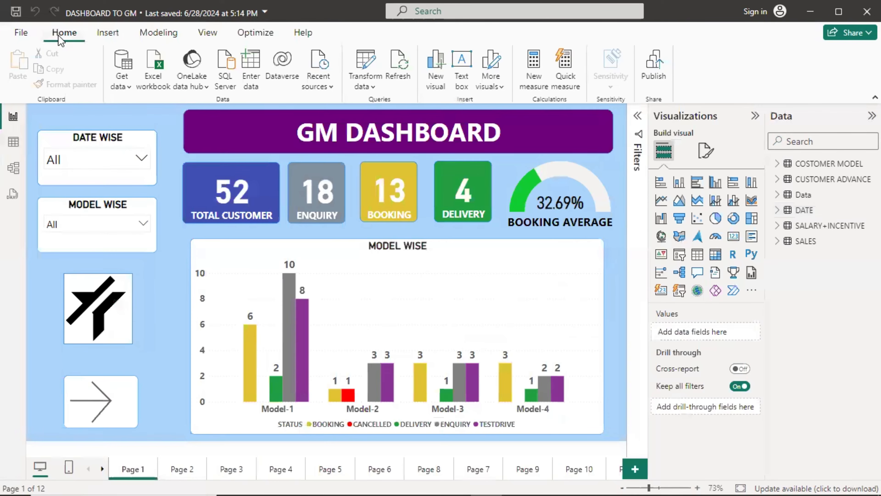
left_click(14, 142)
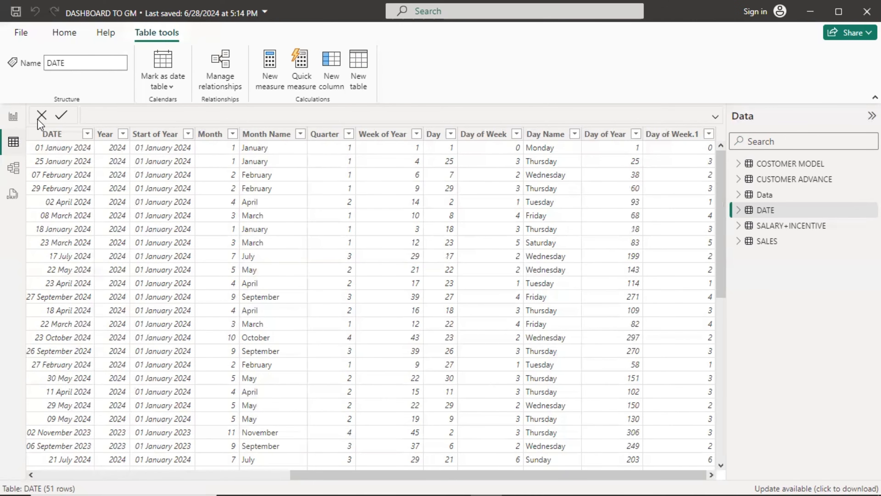
left_click(62, 33)
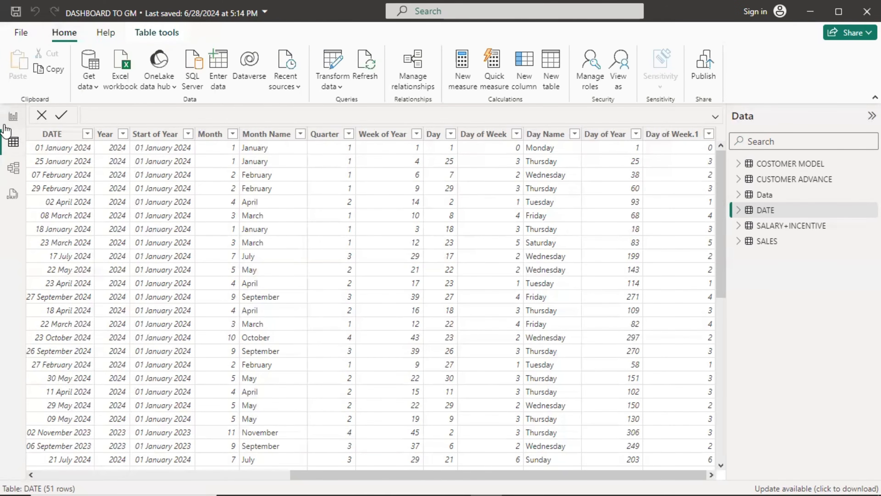
left_click(12, 117)
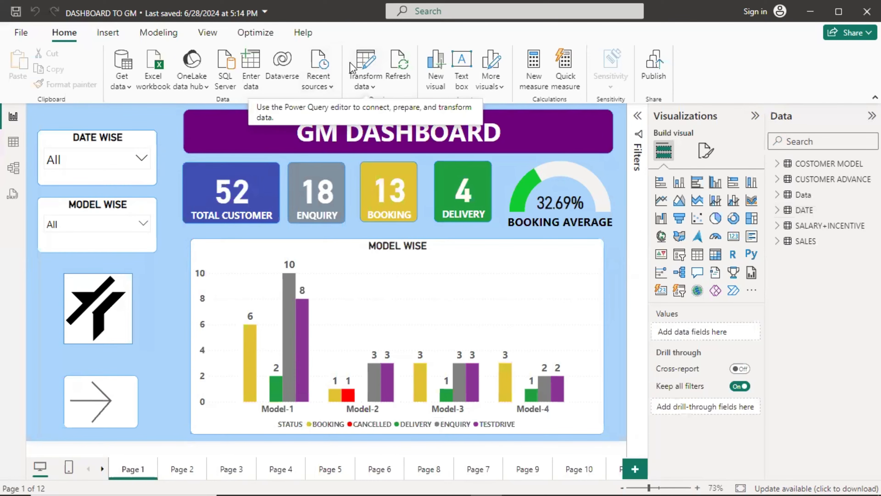
Open Transform data, select the DATE query's DATE column, and browse the Transform and Add Column commands.
left_click(369, 64)
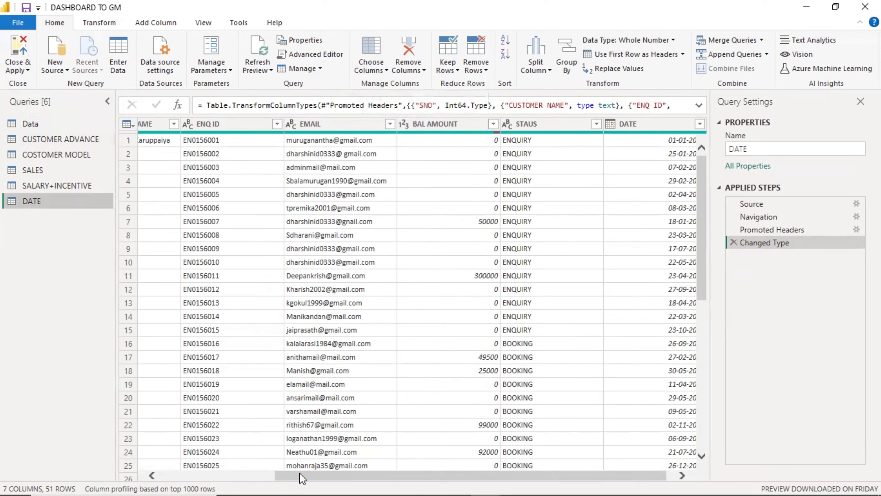
left_click_drag(299, 473, 430, 472)
left_click(650, 128)
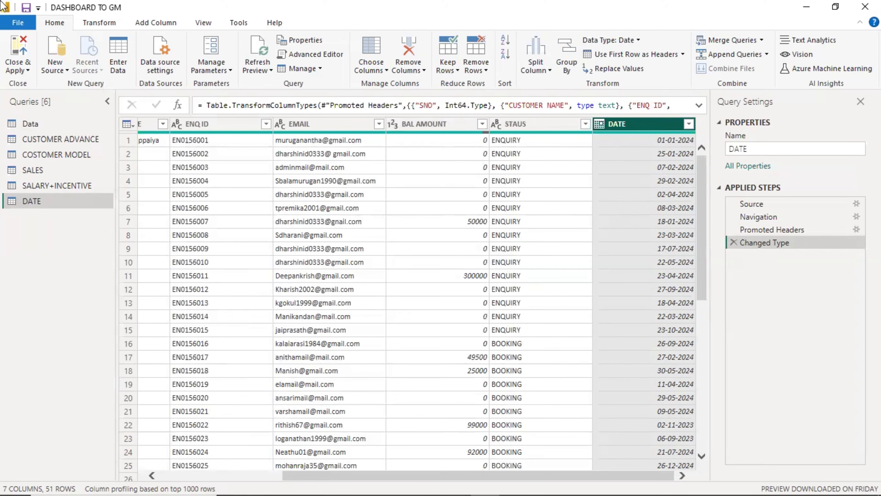
left_click(100, 28)
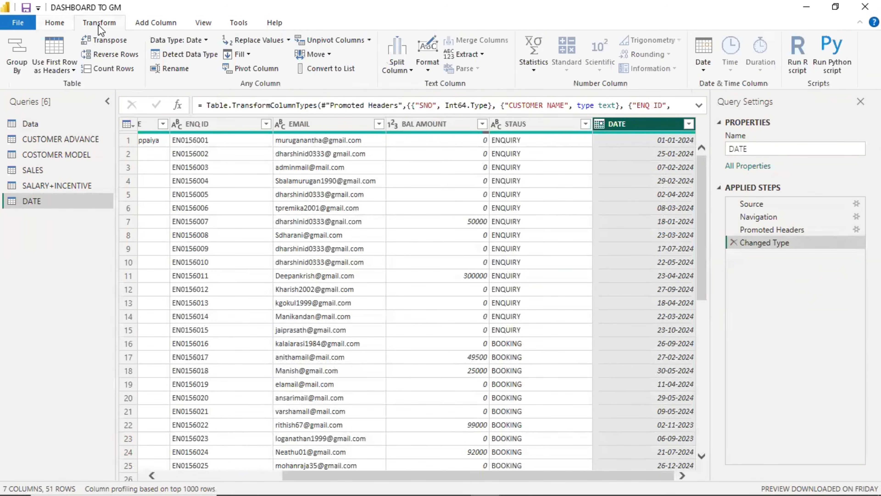
left_click(168, 24)
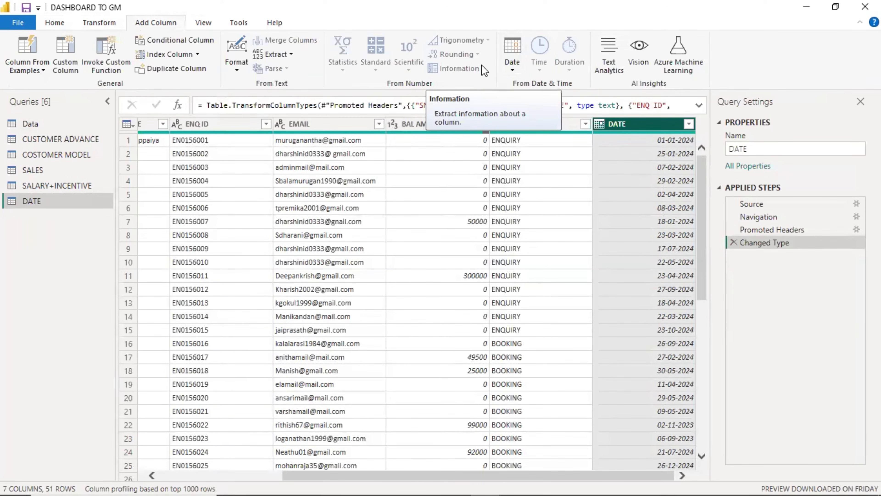
left_click(99, 23)
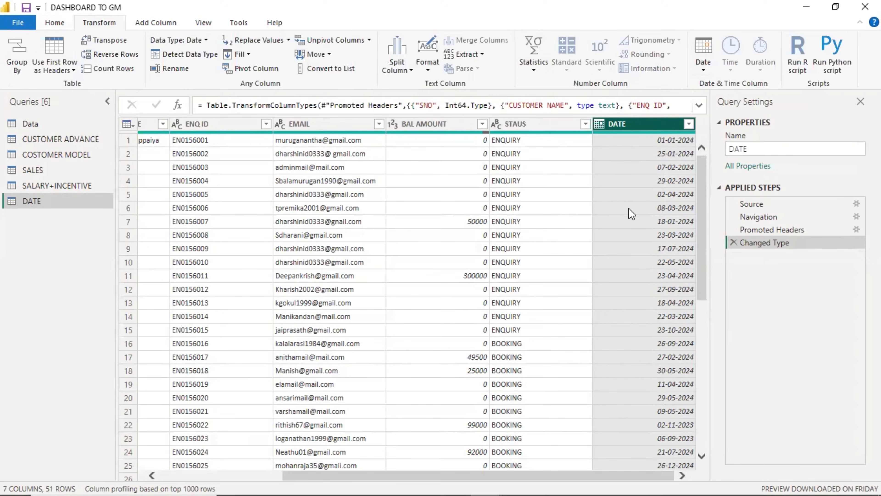
left_click(168, 24)
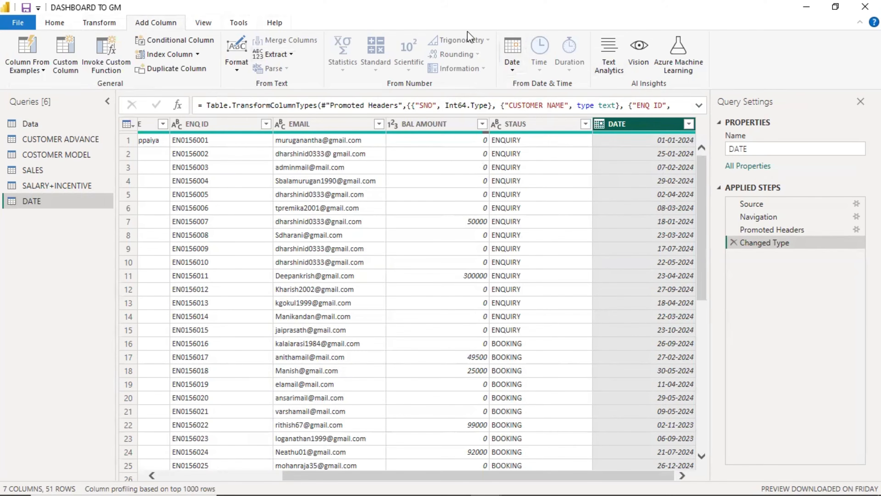
Add a Year column extracted from the DATE column.
left_click(512, 65)
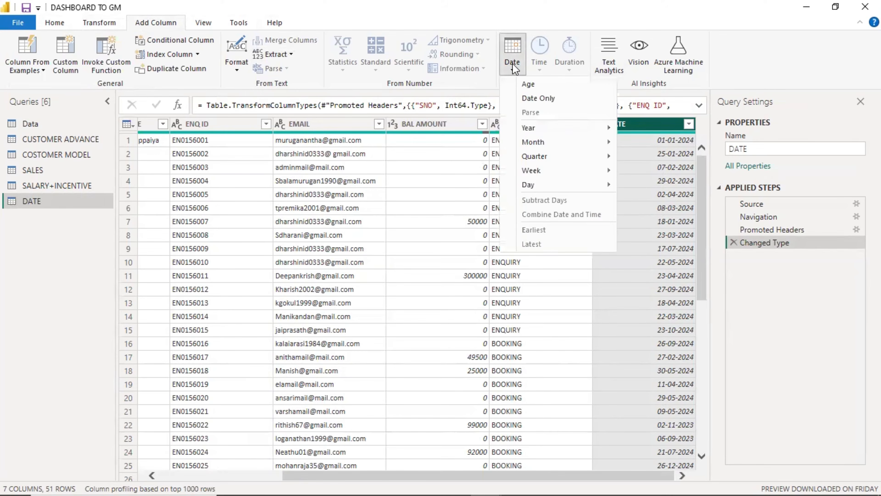
mouse_move(539, 133)
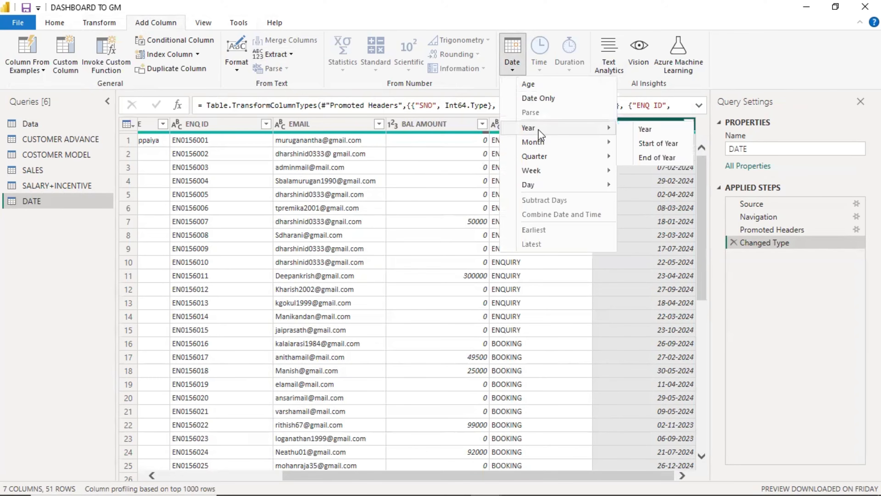
left_click(651, 128)
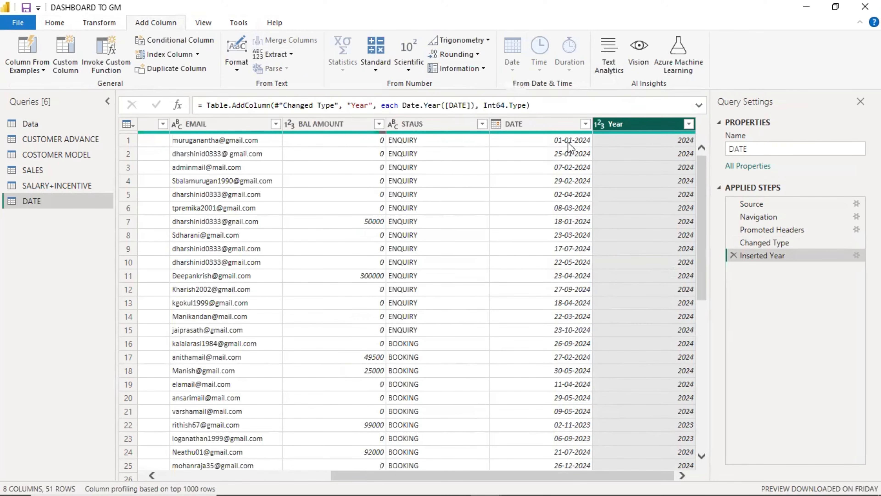
scroll(680, 284, "down", 3)
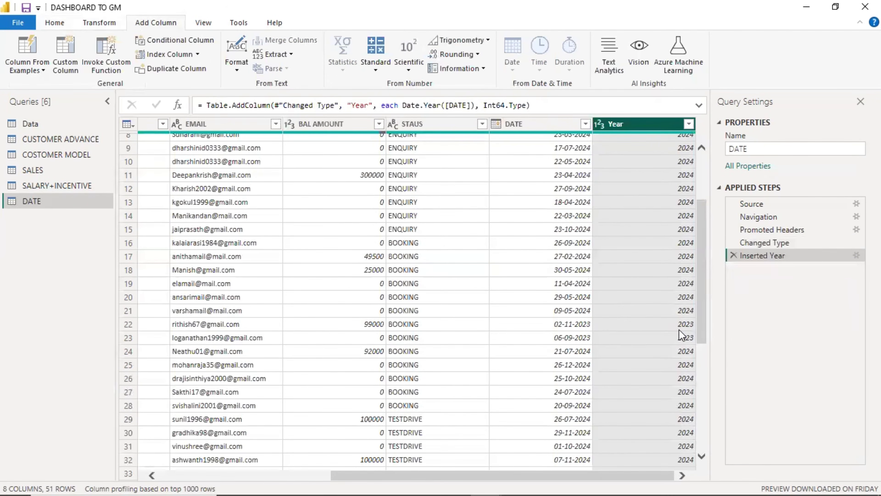
scroll(659, 326, "down", 3)
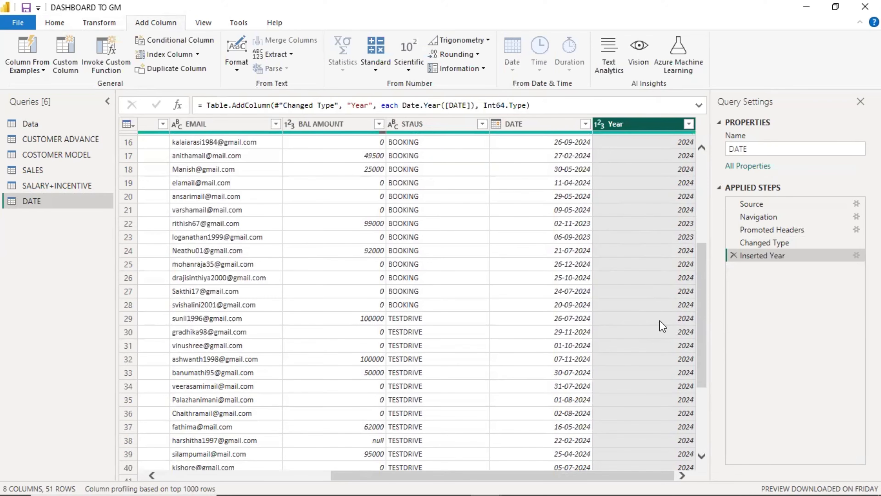
Add a Start of Year column from DATE.
left_click(537, 125)
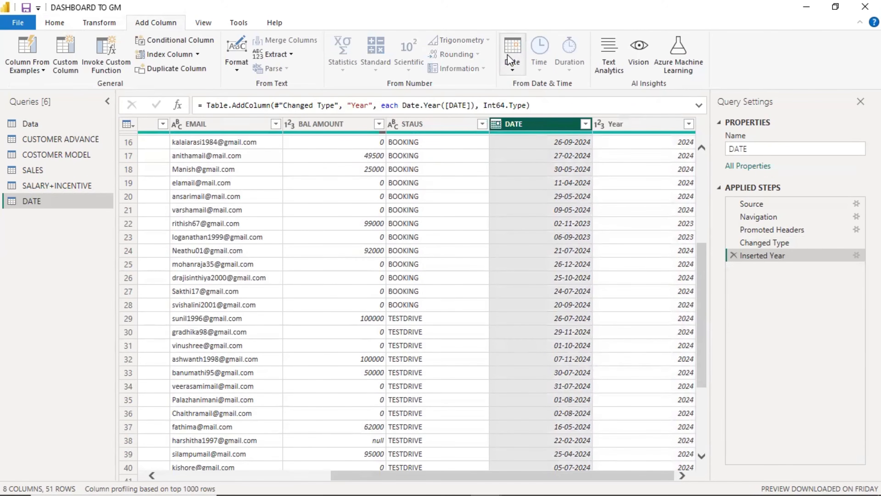
left_click(510, 65)
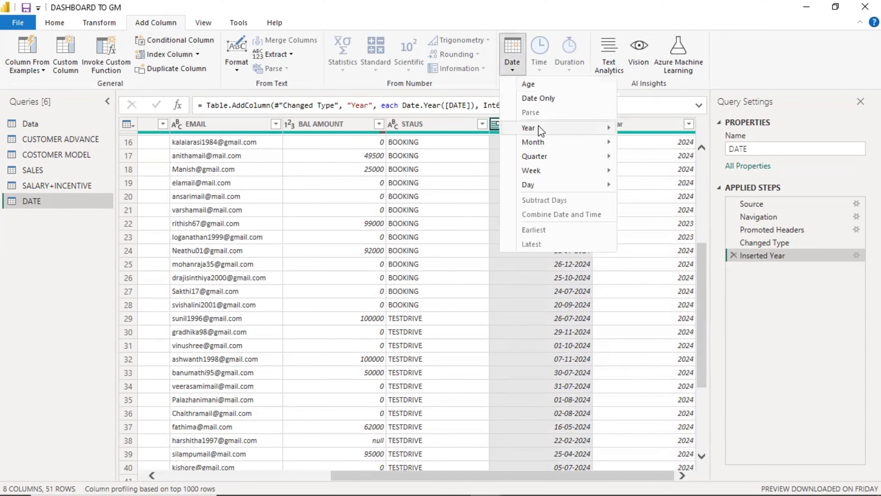
mouse_move(540, 131)
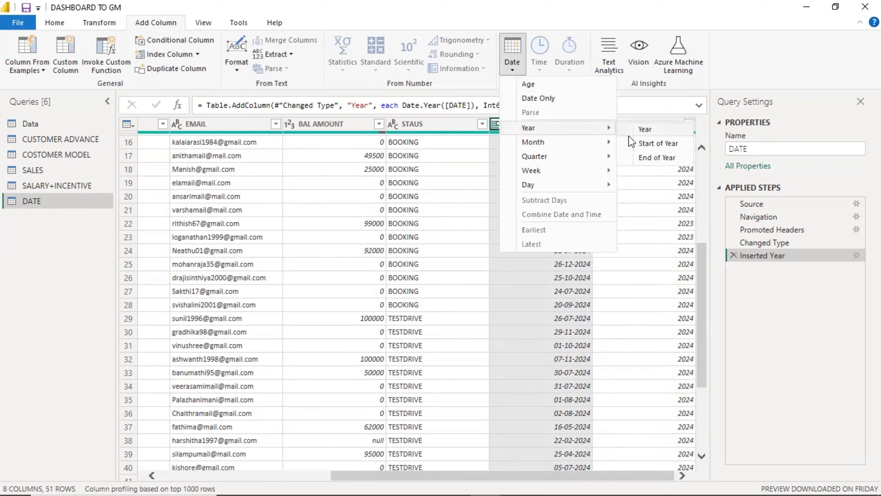
left_click(631, 141)
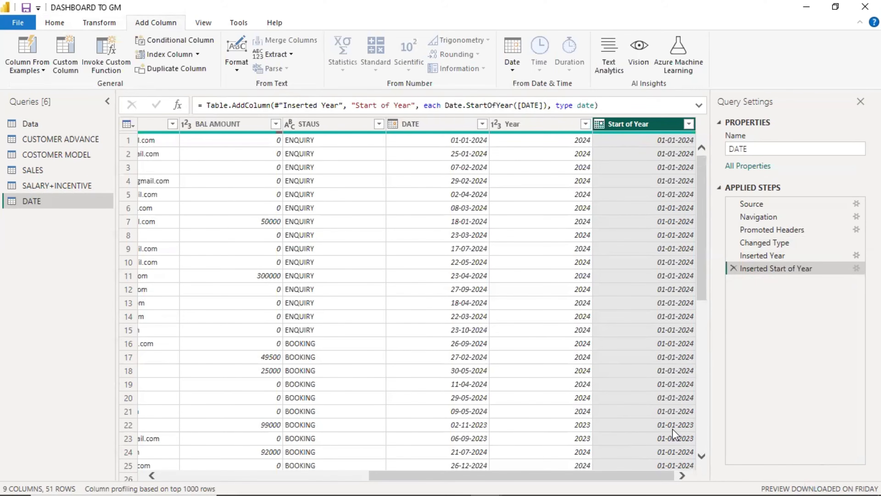
left_click(452, 121)
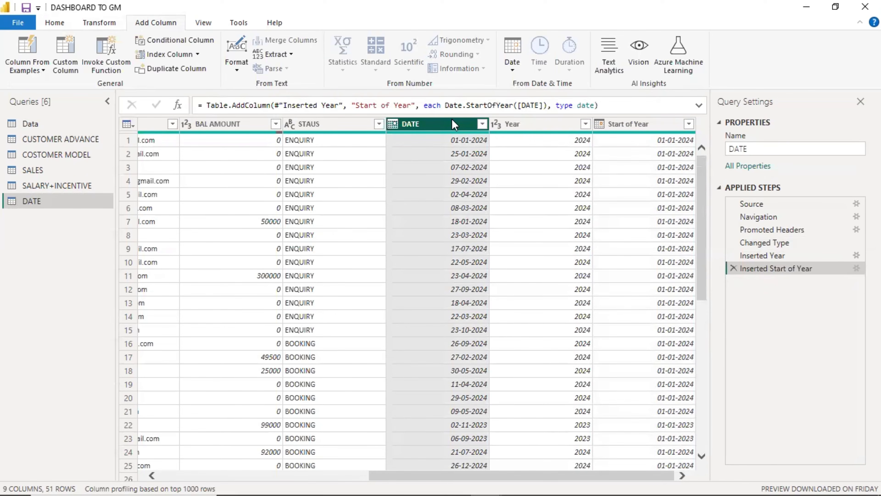
Add Month, Start of Month and End of Month columns derived from DATE.
left_click(511, 65)
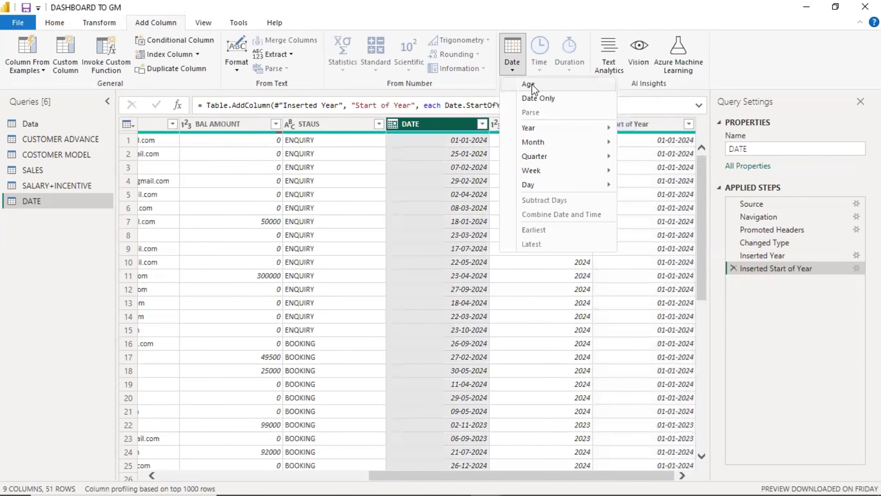
mouse_move(542, 146)
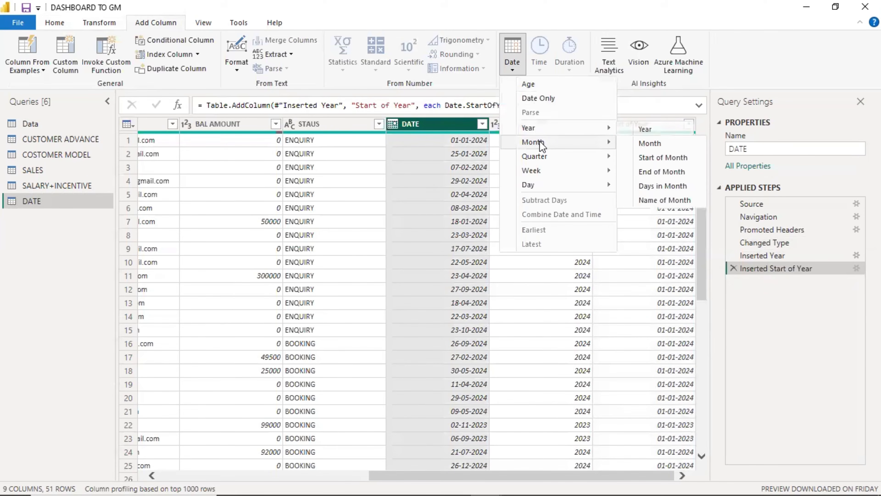
left_click(628, 143)
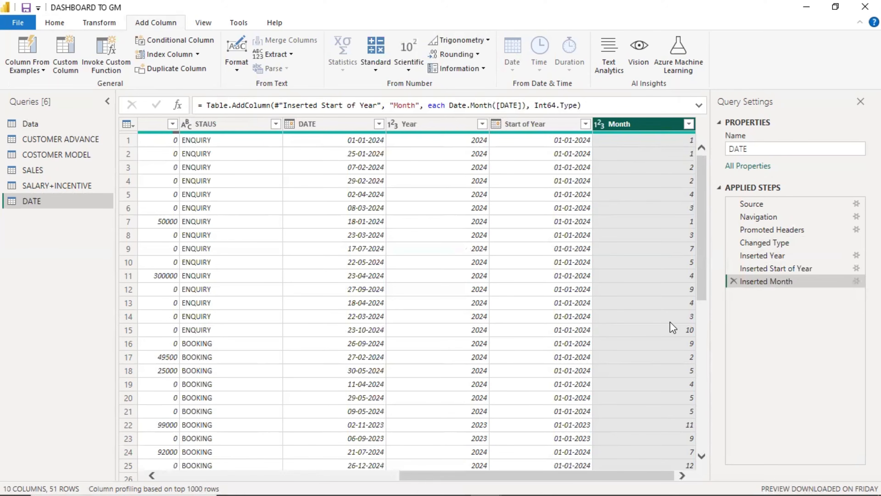
left_click(300, 126)
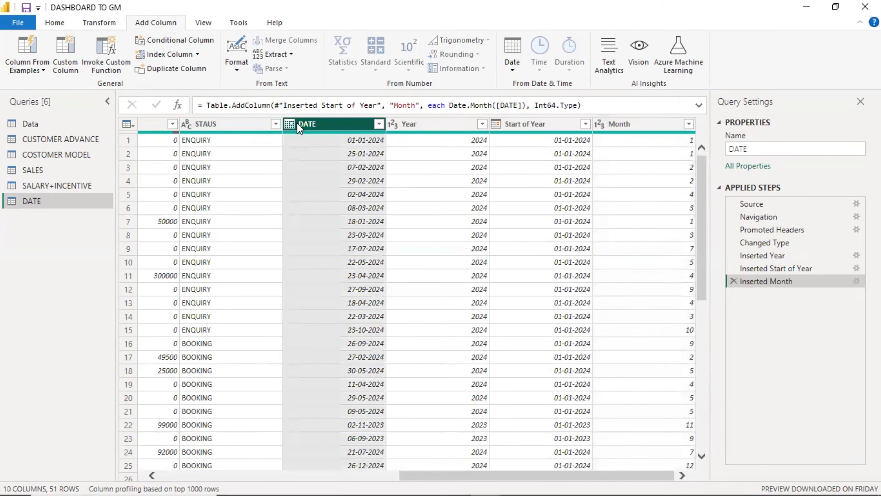
left_click(510, 65)
mouse_move(534, 142)
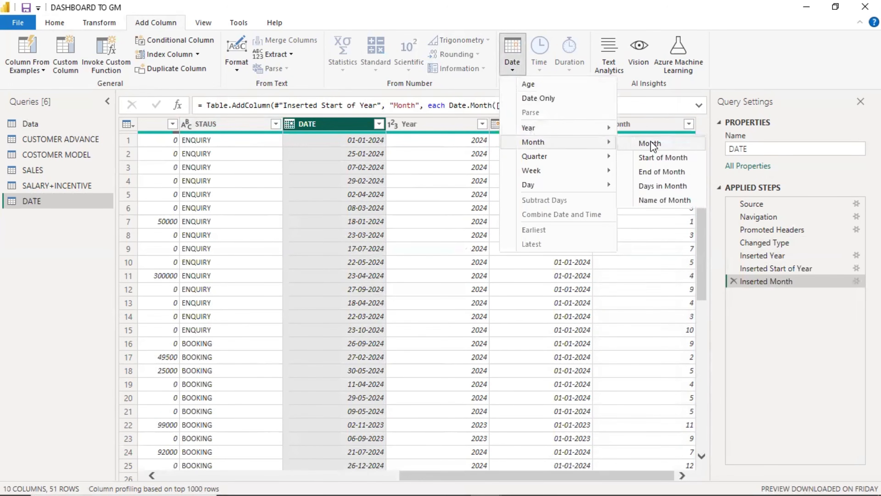
left_click(652, 156)
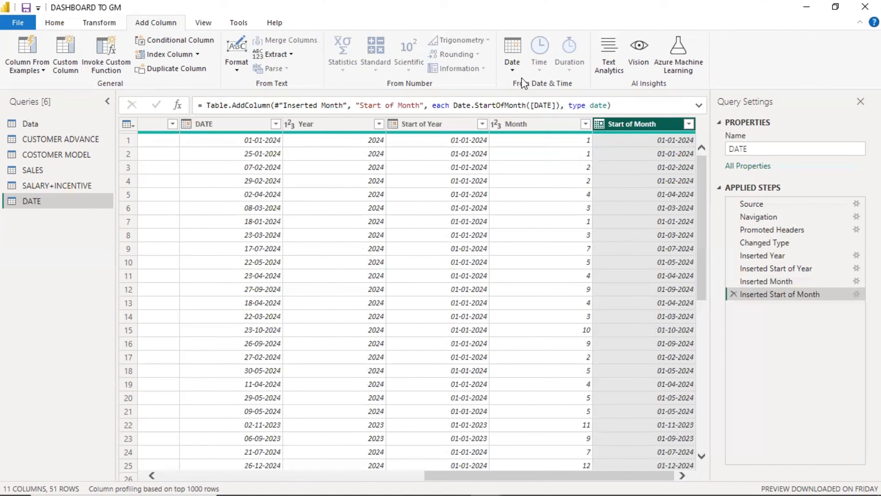
left_click(237, 132)
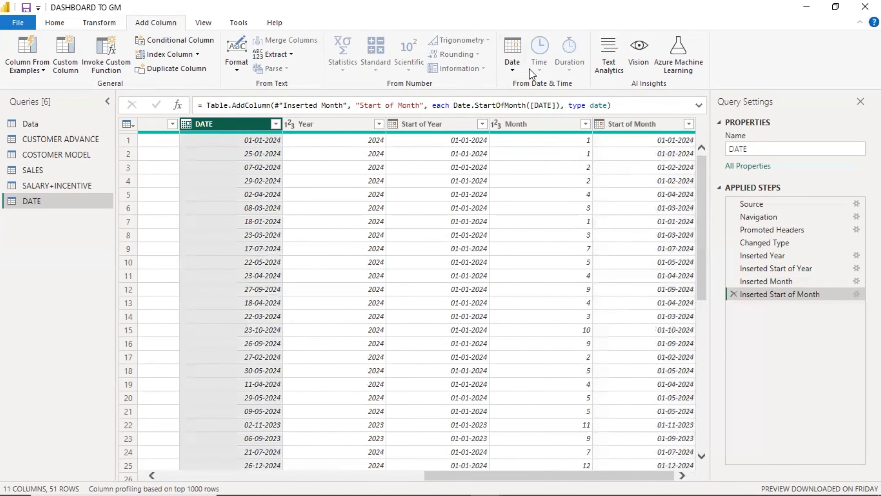
left_click(510, 64)
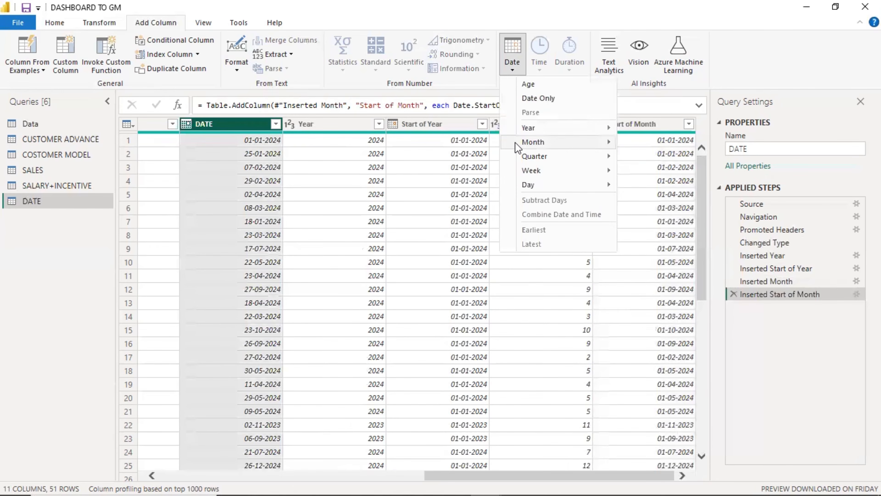
mouse_move(554, 142)
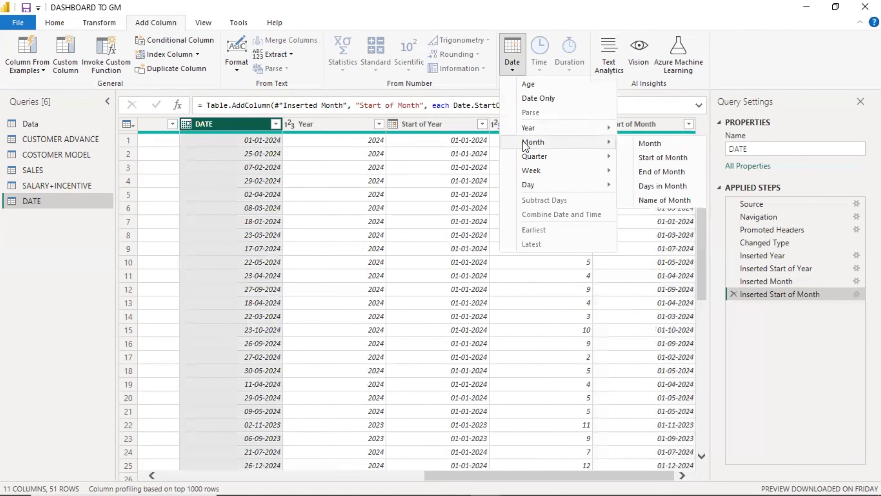
left_click(674, 173)
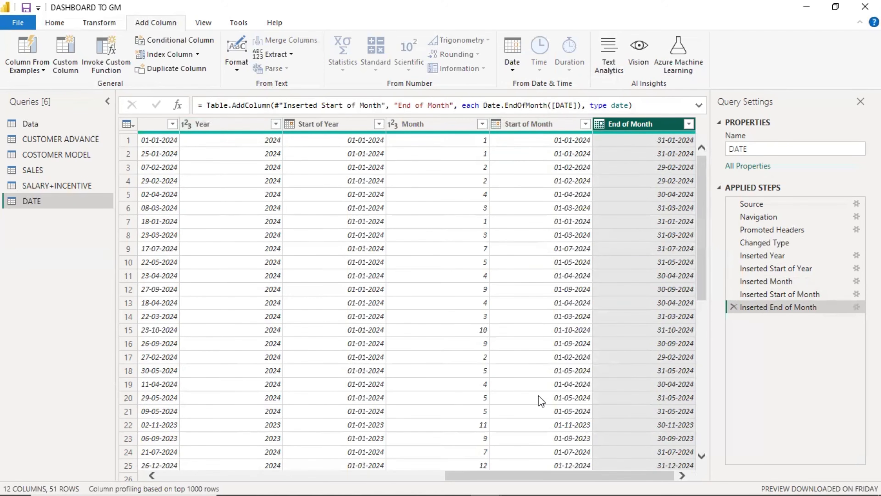
left_click_drag(531, 474, 487, 475)
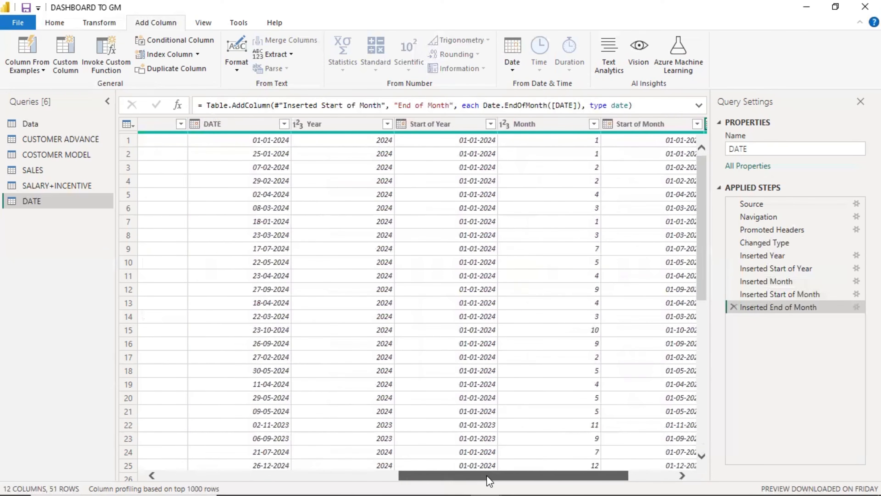
Add a Days in Month column from the DATE column.
left_click(249, 125)
left_click(512, 64)
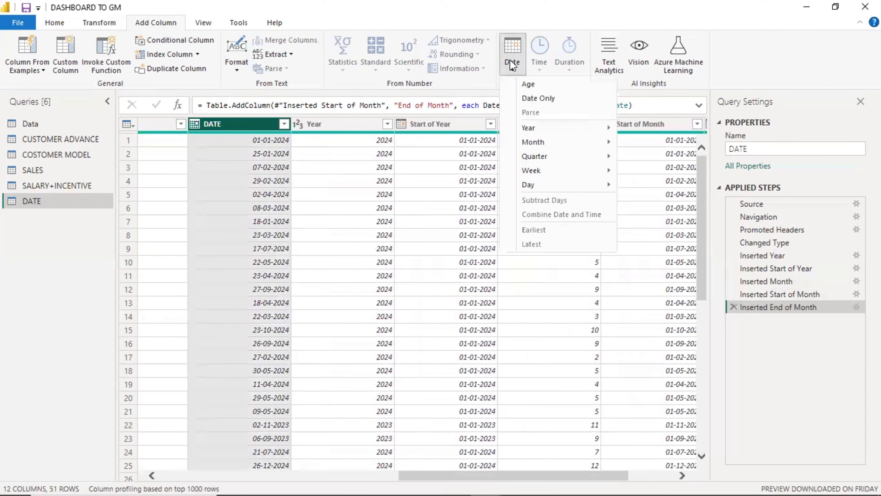
mouse_move(543, 144)
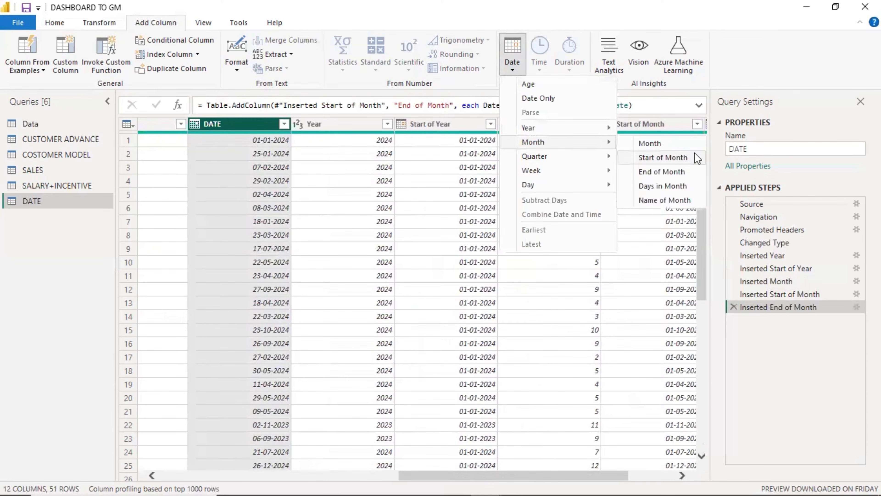
left_click(655, 189)
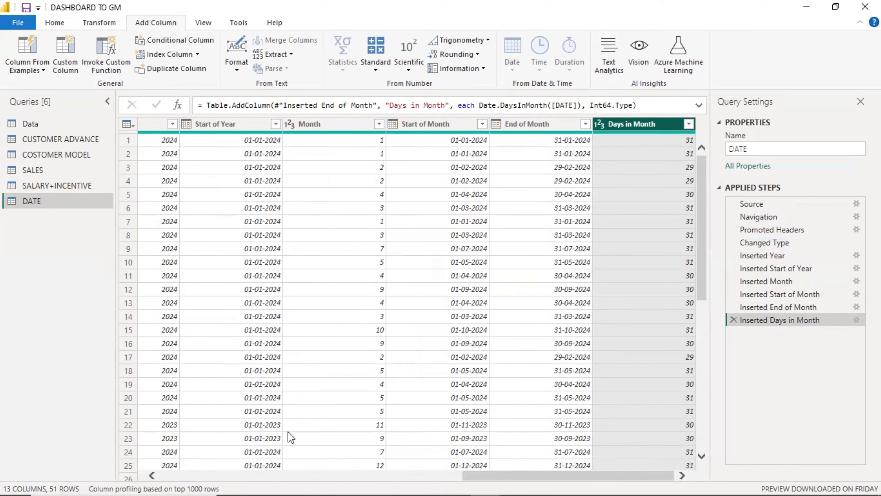
left_click_drag(537, 480, 413, 479)
Add a Month Name column from DATE.
left_click(346, 129)
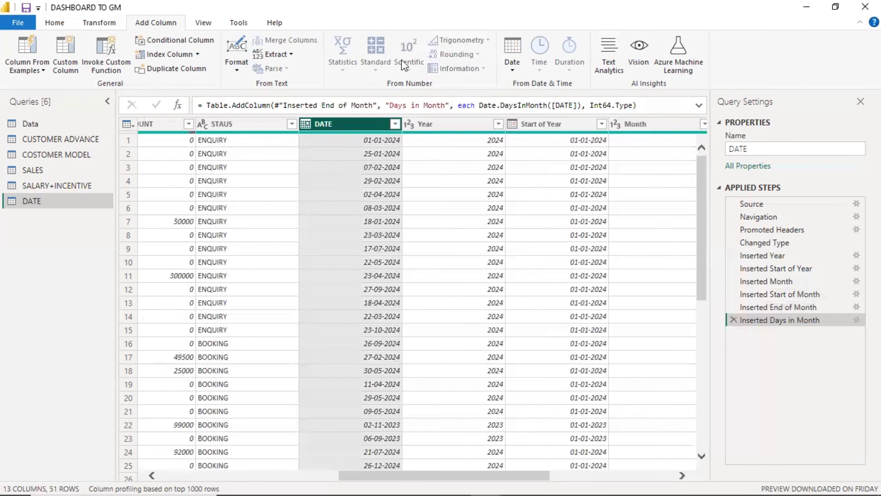
left_click(512, 59)
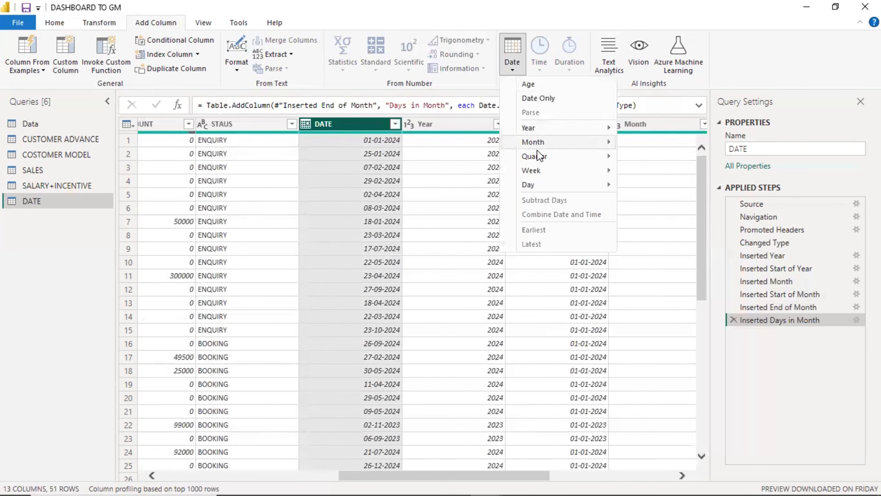
mouse_move(546, 142)
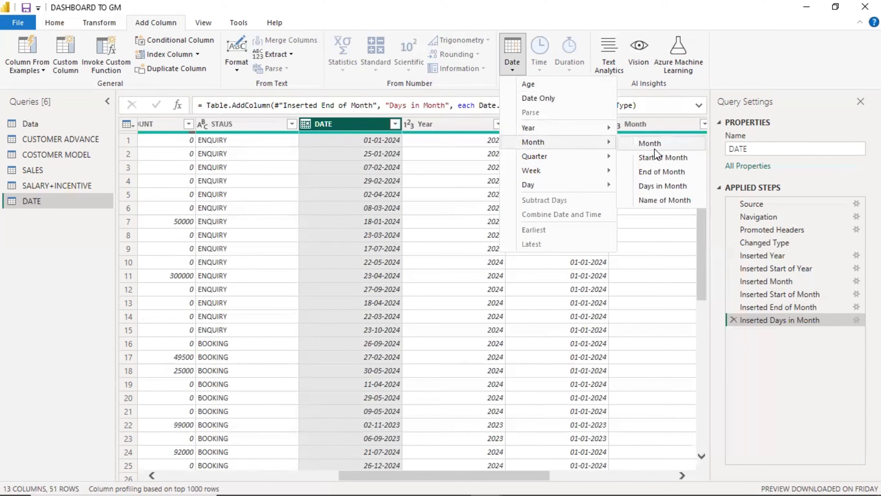
left_click(672, 200)
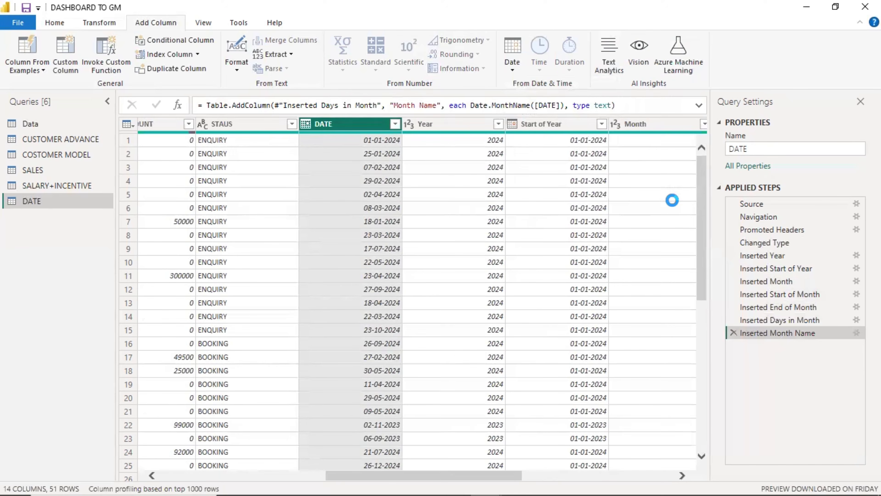
left_click_drag(447, 475, 612, 463)
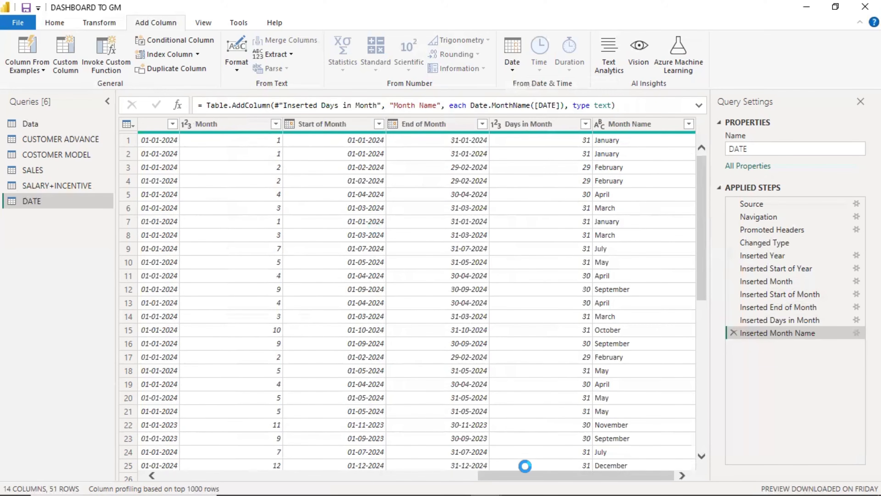
left_click_drag(521, 476, 312, 475)
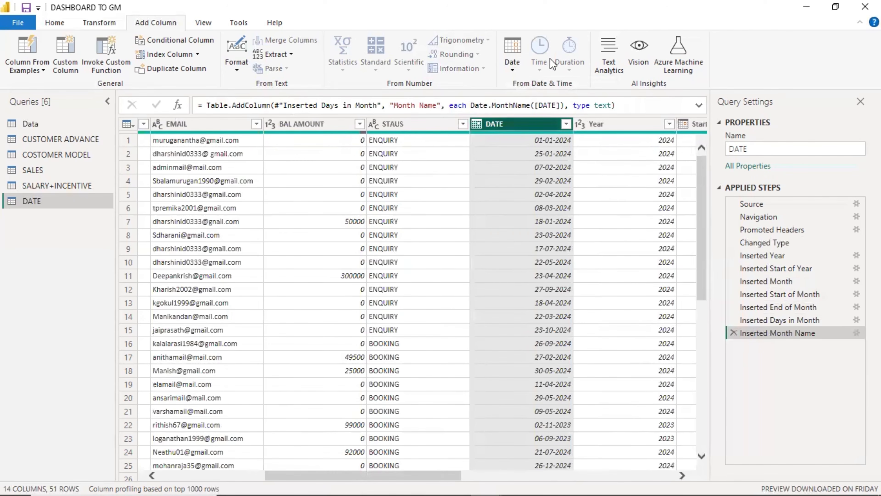
Add a Quarter of Year column from the DATE column.
left_click(515, 66)
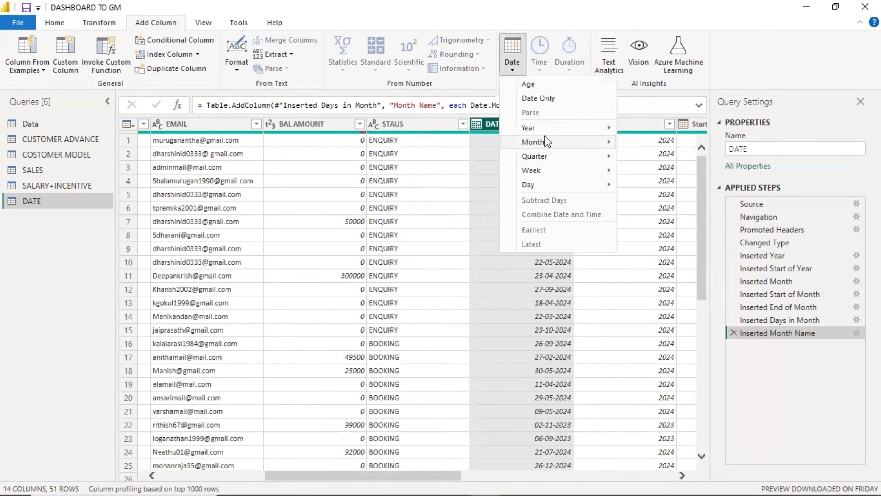
mouse_move(546, 141)
mouse_move(546, 158)
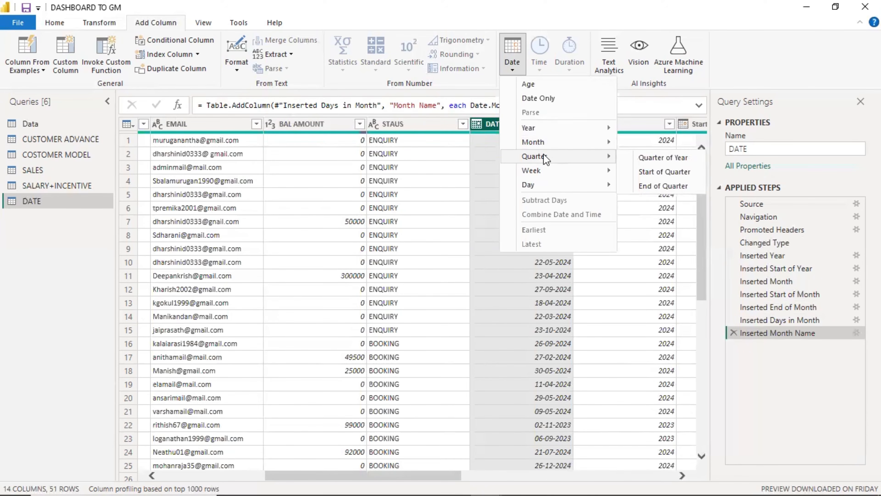
left_click(653, 160)
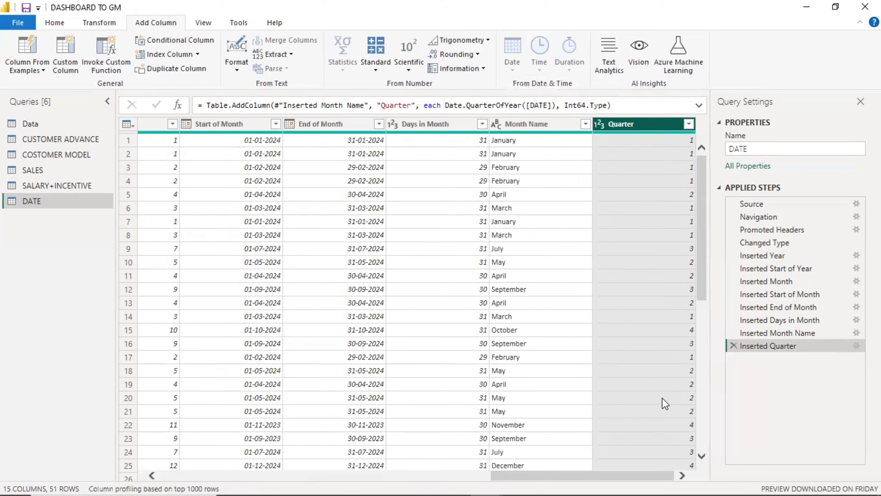
scroll(664, 403, "left", 5)
left_click(410, 122)
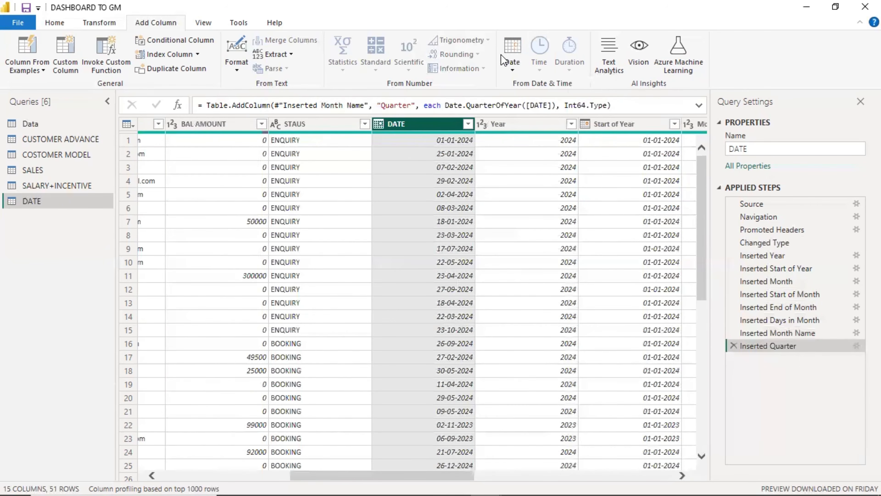
Add a Week of Year column from the DATE column.
left_click(514, 62)
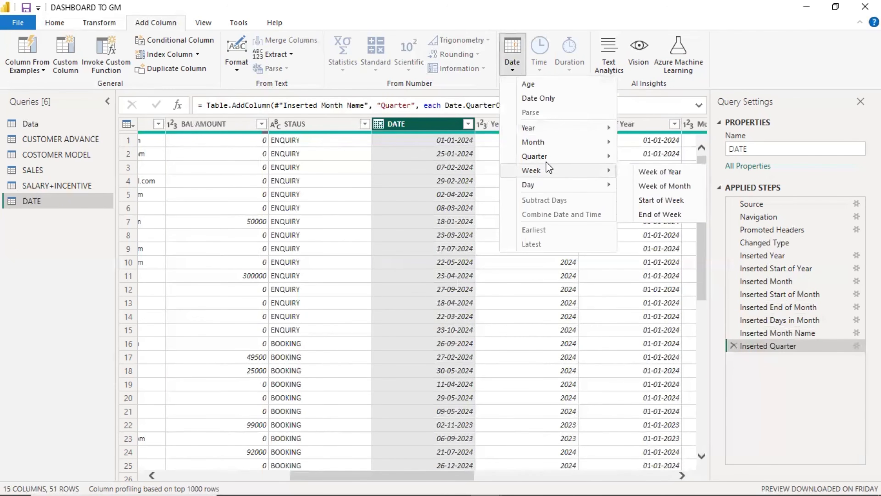
mouse_move(552, 158)
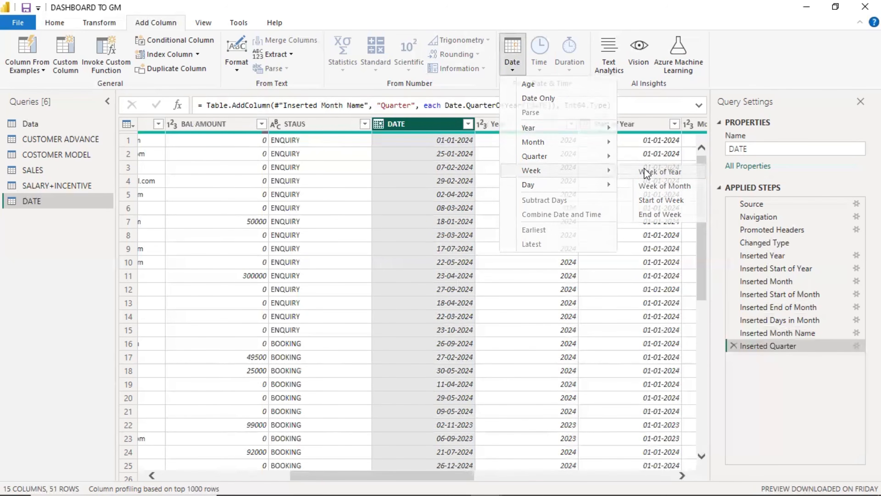
left_click(645, 171)
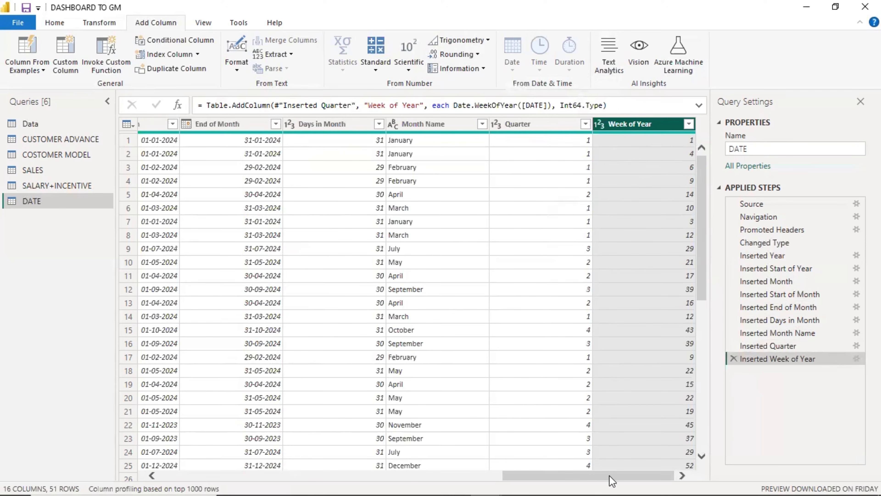
left_click_drag(605, 476, 415, 475)
Add a Week of Month column from DATE.
left_click(326, 124)
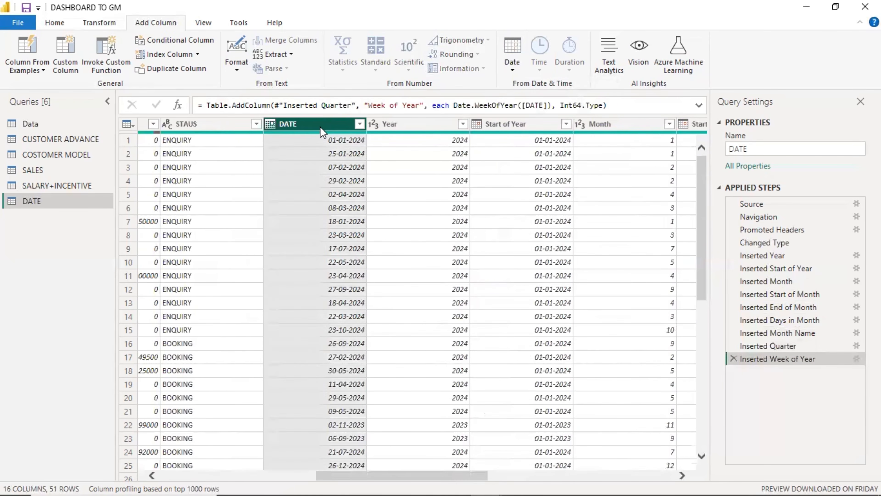
left_click(513, 66)
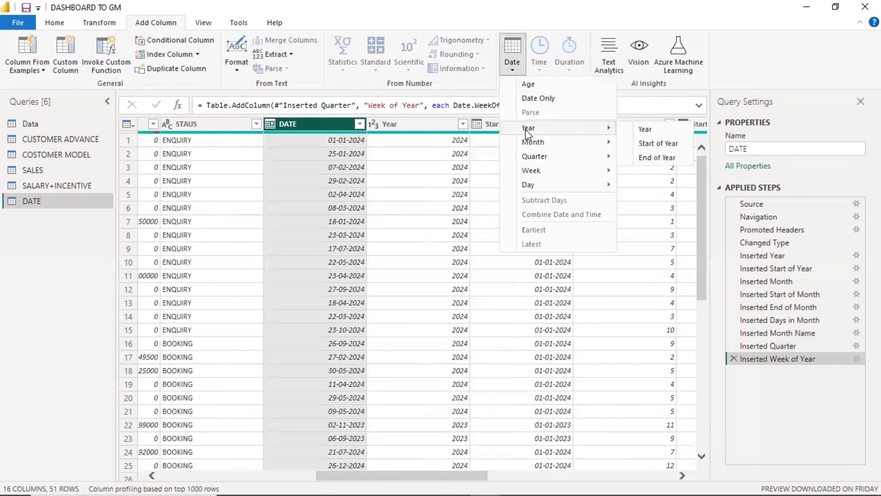
mouse_move(533, 170)
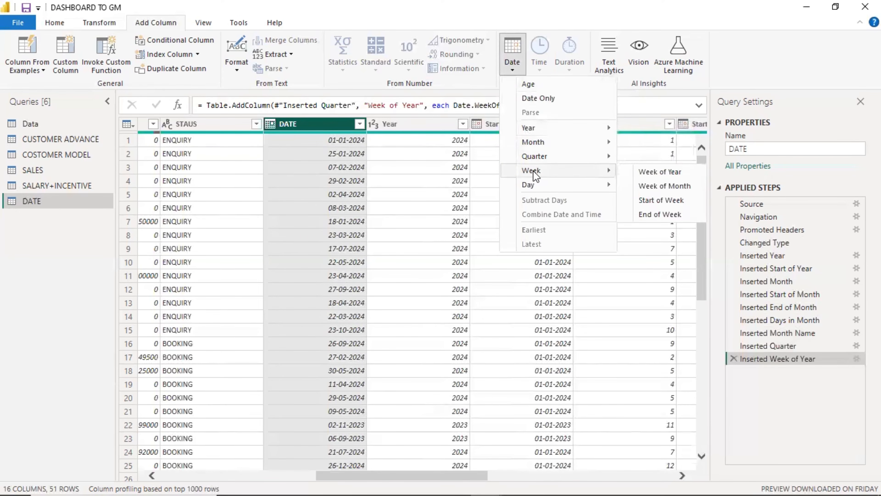
left_click(653, 187)
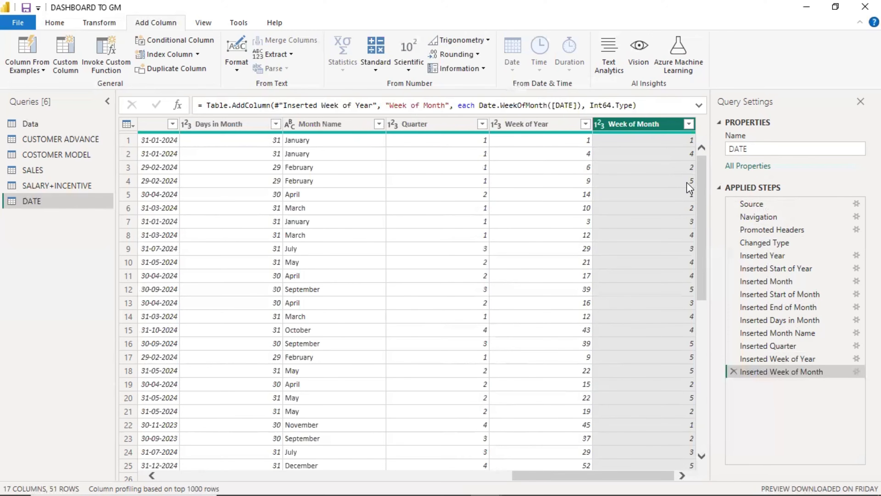
left_click_drag(582, 478, 360, 466)
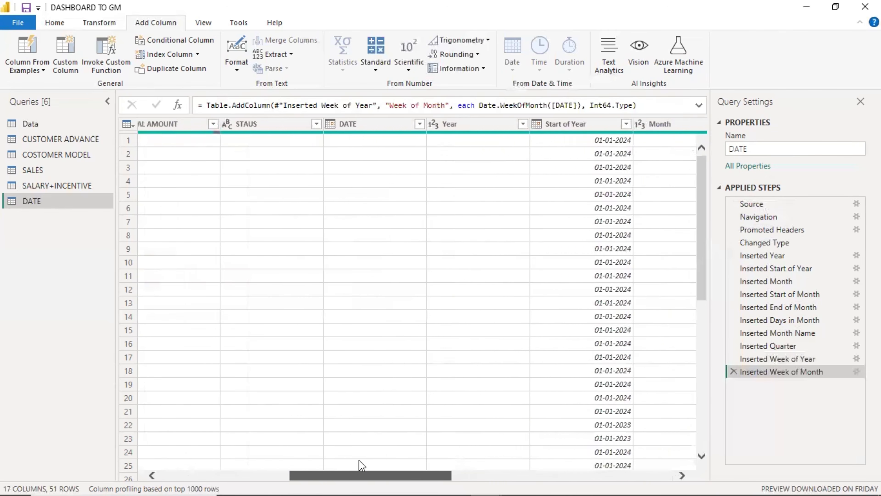
Add a Start of Week column from DATE.
left_click(385, 127)
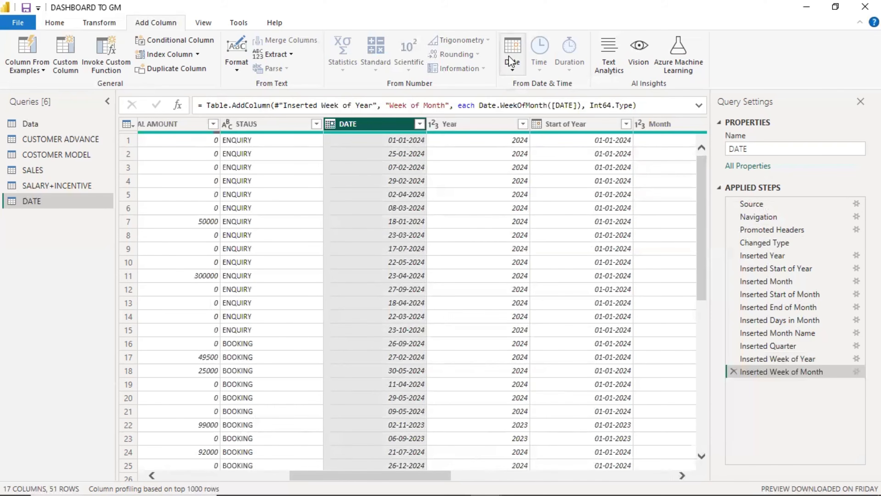
left_click(511, 71)
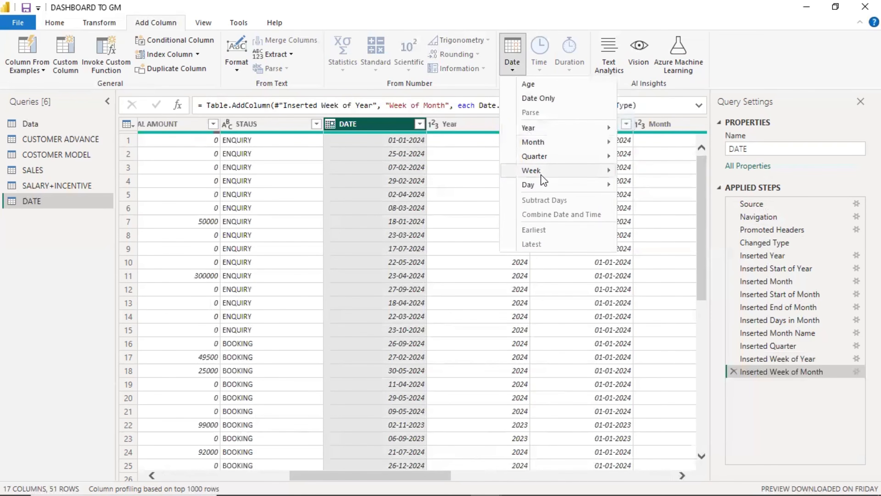
mouse_move(593, 172)
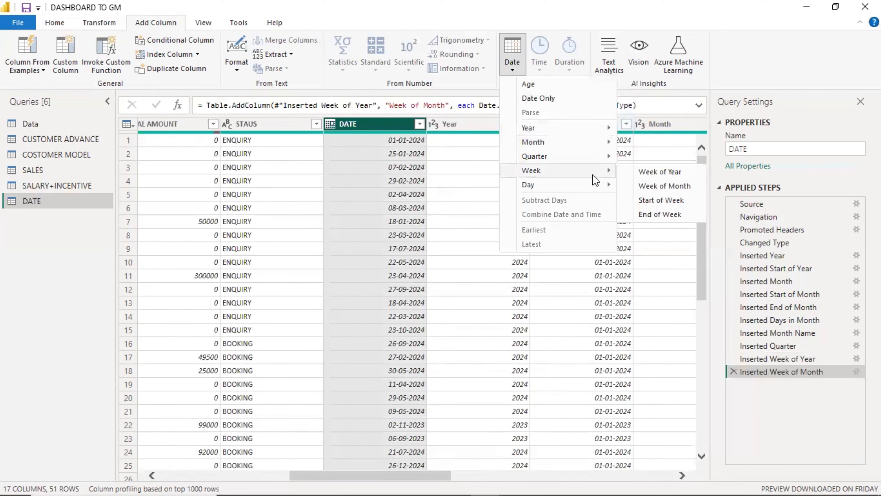
left_click(658, 200)
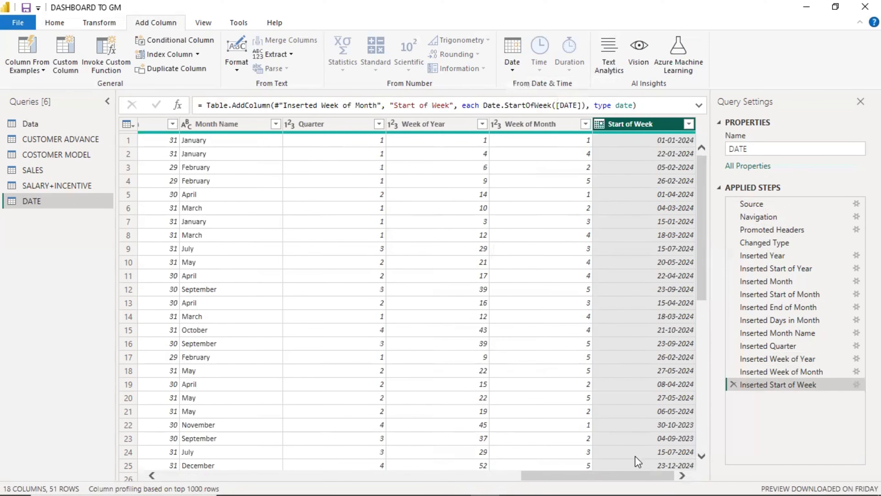
left_click_drag(632, 476, 377, 481)
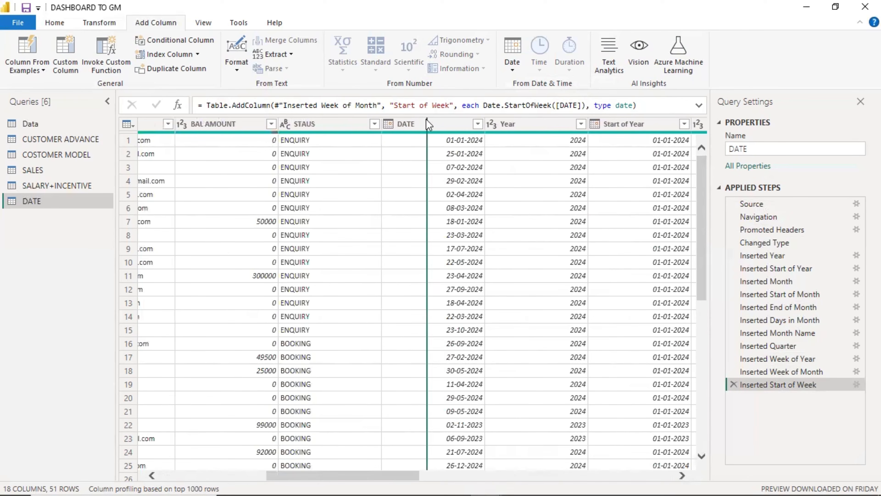
Add a Day column giving each date's day of the month.
left_click(429, 124)
left_click(512, 65)
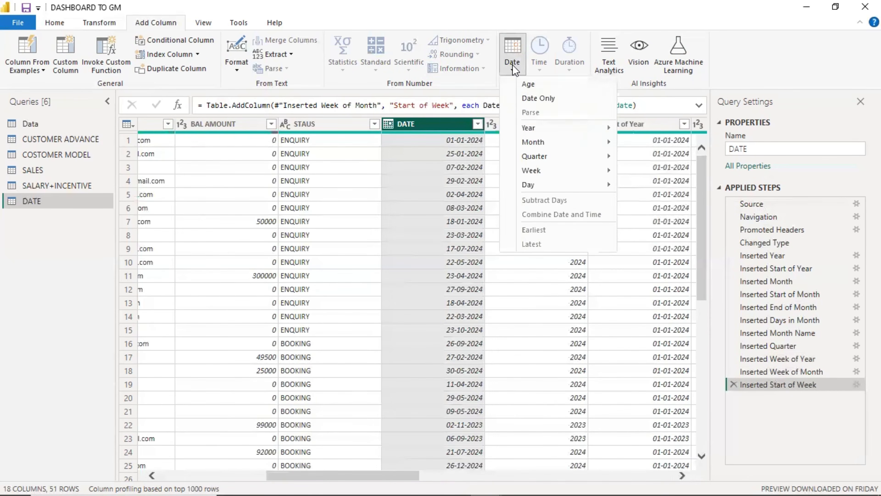
mouse_move(529, 187)
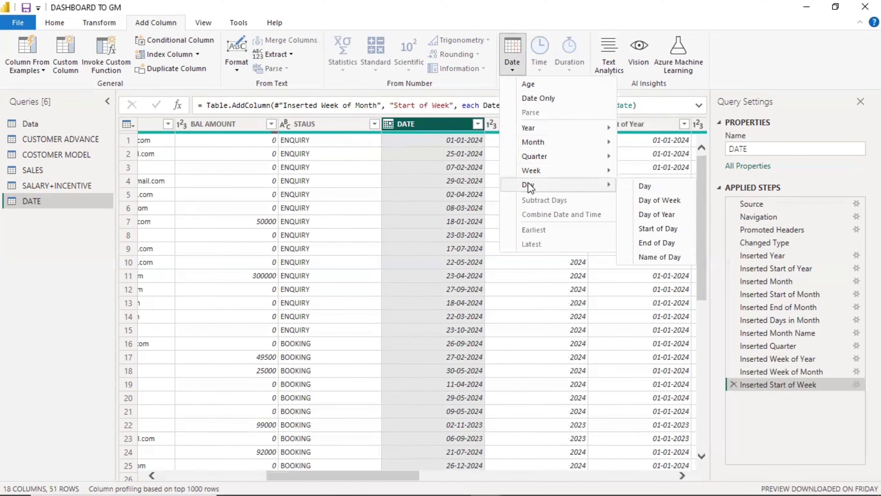
left_click(645, 186)
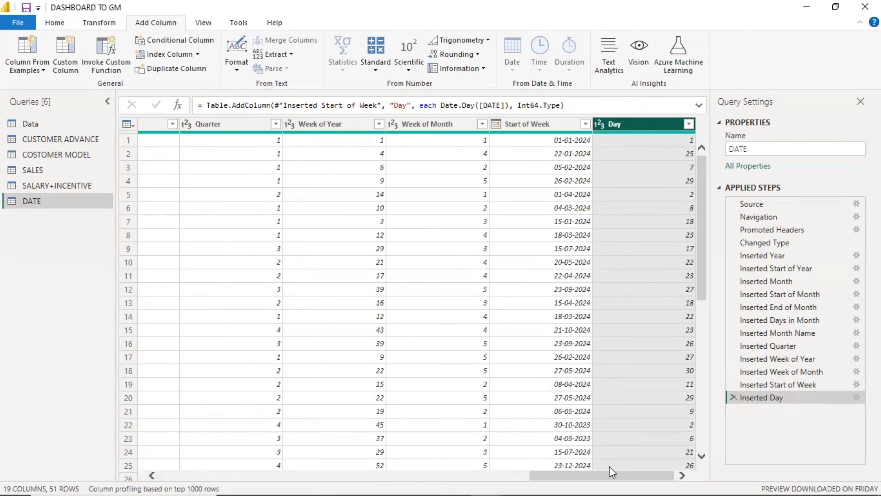
left_click_drag(606, 478, 325, 475)
Add a Day of Week column from the DATE column.
left_click(569, 124)
left_click(512, 64)
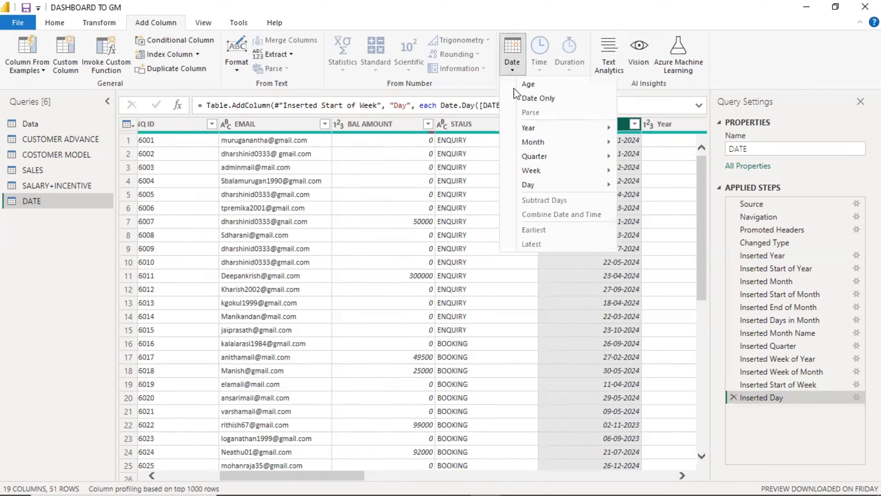
mouse_move(545, 185)
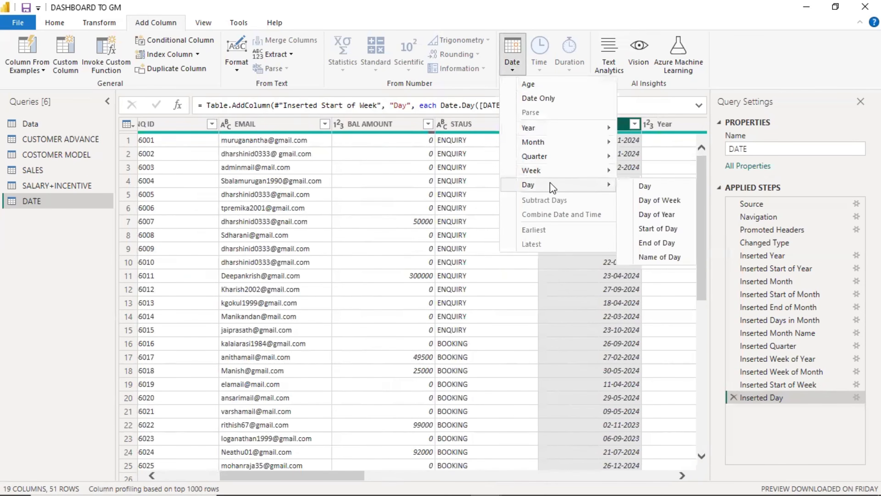
left_click(660, 200)
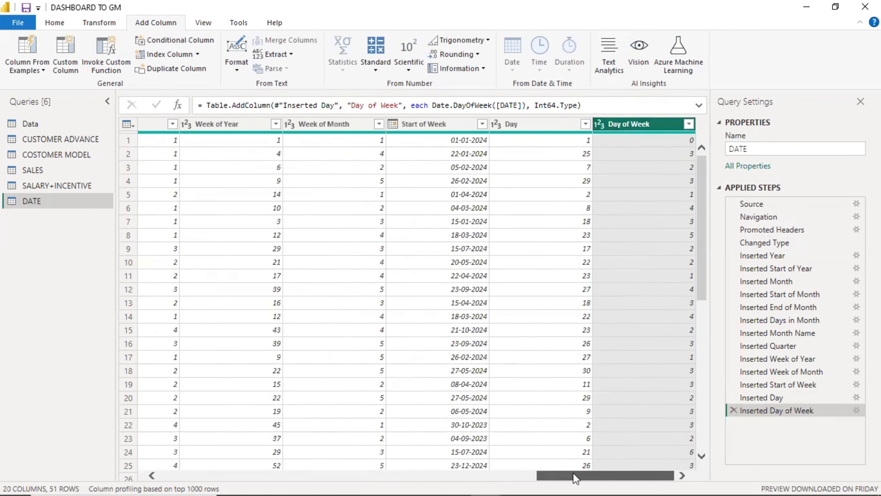
left_click_drag(575, 478, 335, 451)
scroll(304, 448, "left", 2)
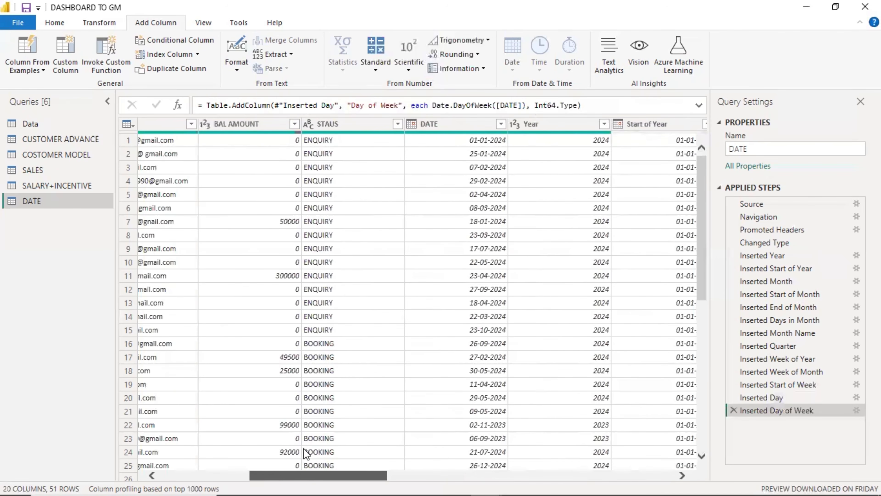
Add a Name of Day column extracted from the DATE column.
left_click(438, 123)
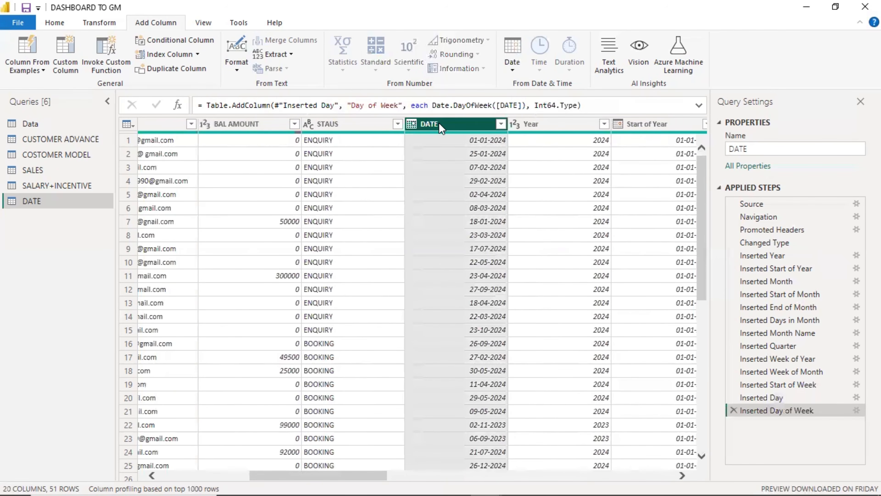
left_click(511, 67)
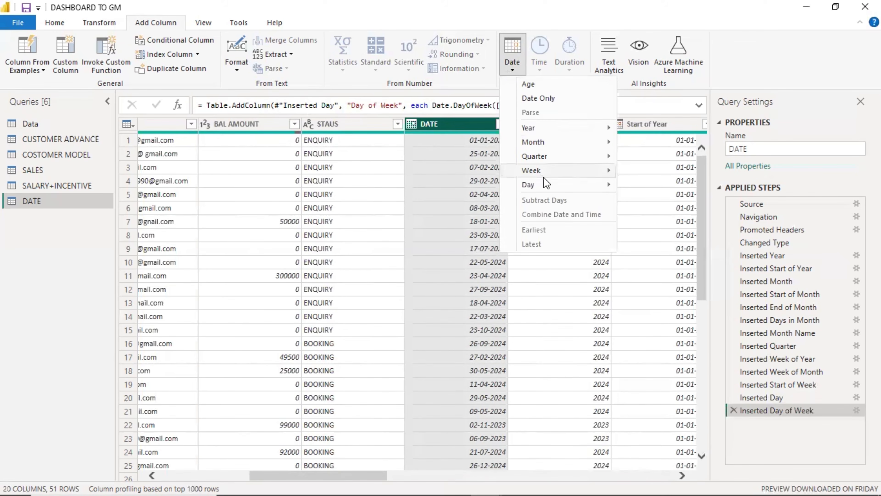
mouse_move(552, 184)
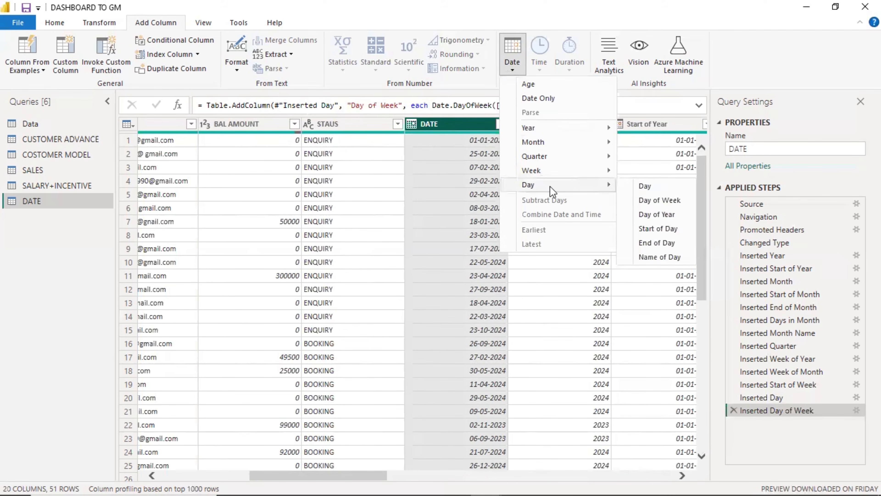
left_click(657, 256)
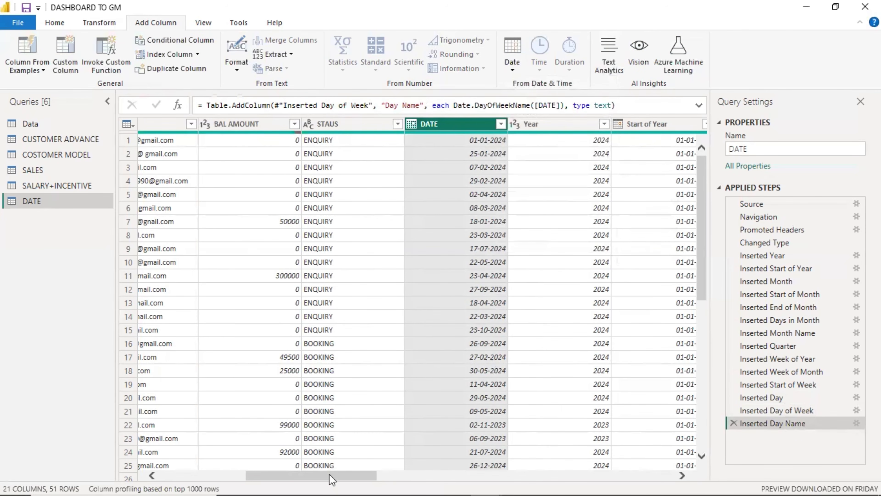
Check the Day Name values against the dates, e.g. Monday, Thursday, Wednesday and Sunday.
left_click_drag(332, 479, 629, 467)
left_click(618, 143)
left_click(618, 150)
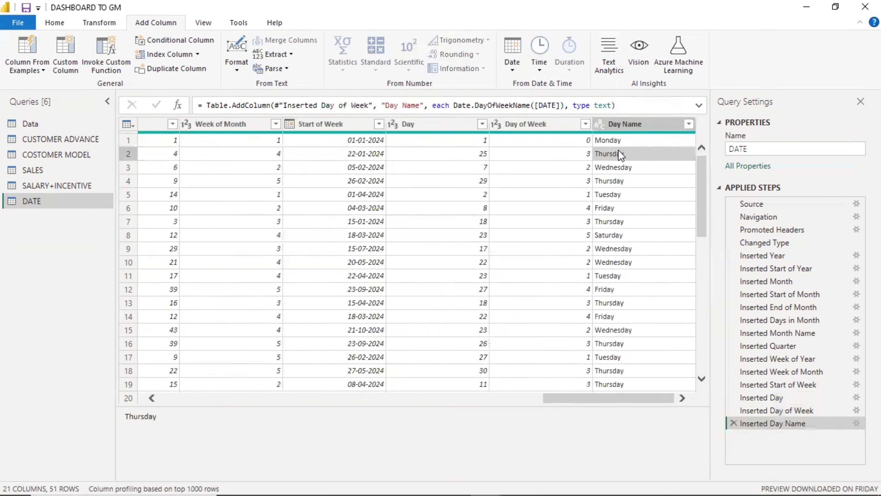
left_click(618, 167)
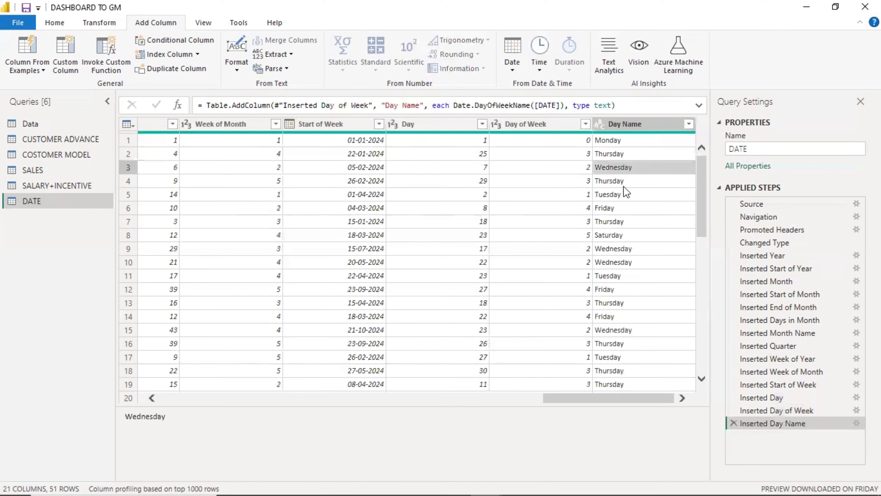
left_click(592, 141)
left_click(606, 141)
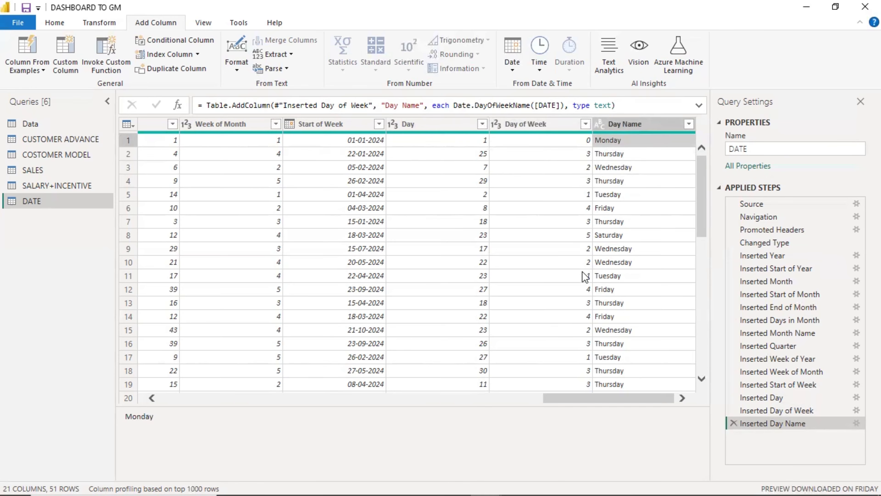
scroll(586, 277, "down", 1)
scroll(590, 302, "down", 1)
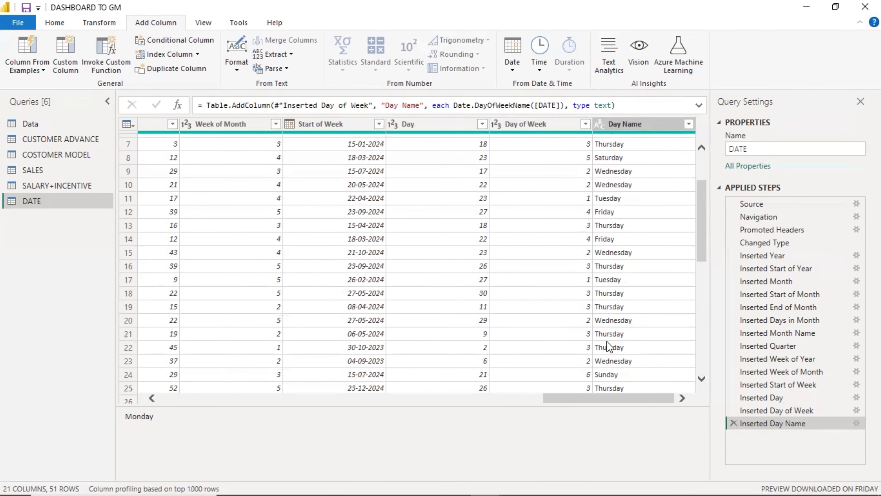
left_click(611, 375)
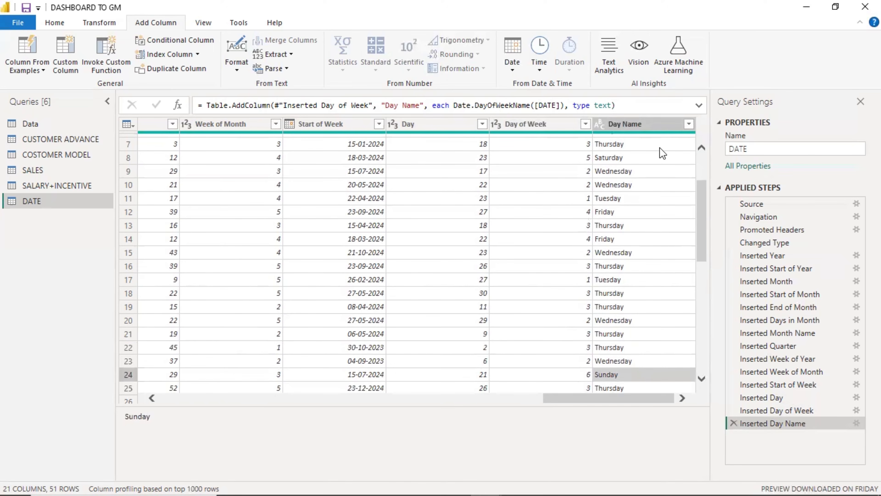
left_click_drag(595, 400, 300, 391)
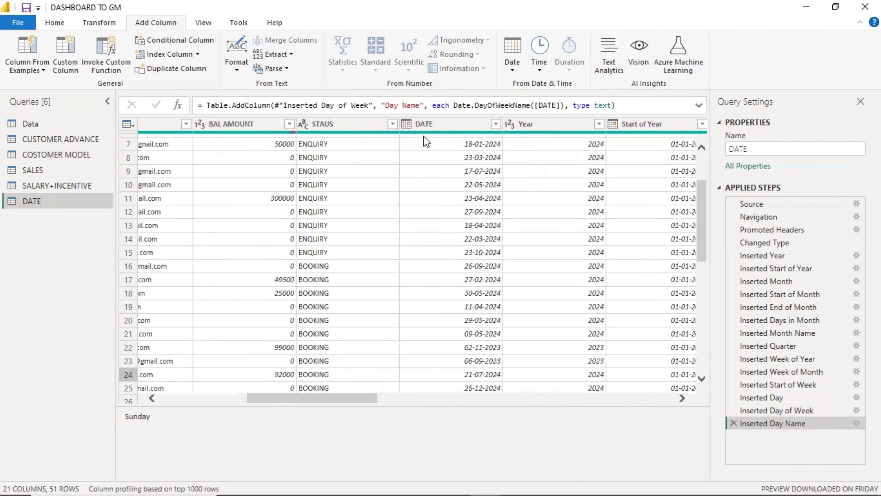
Add a Day of Year column from DATE, then switch to the Data query.
left_click(432, 118)
left_click(510, 65)
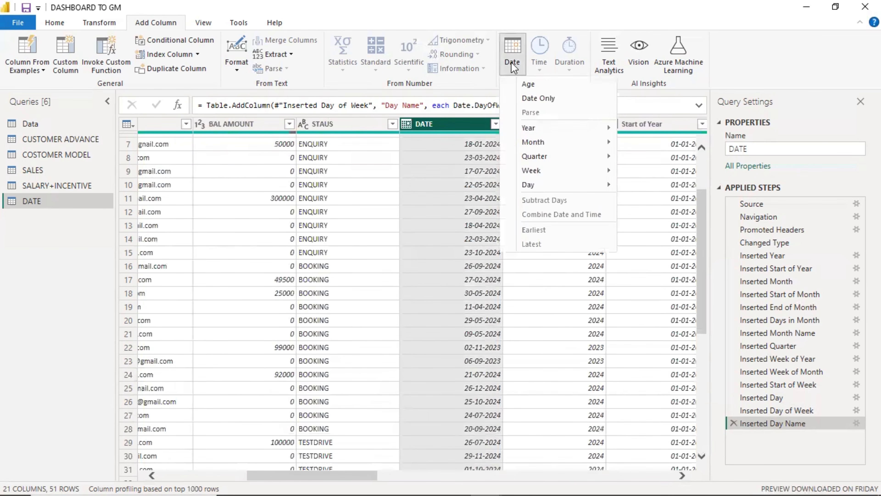
mouse_move(583, 188)
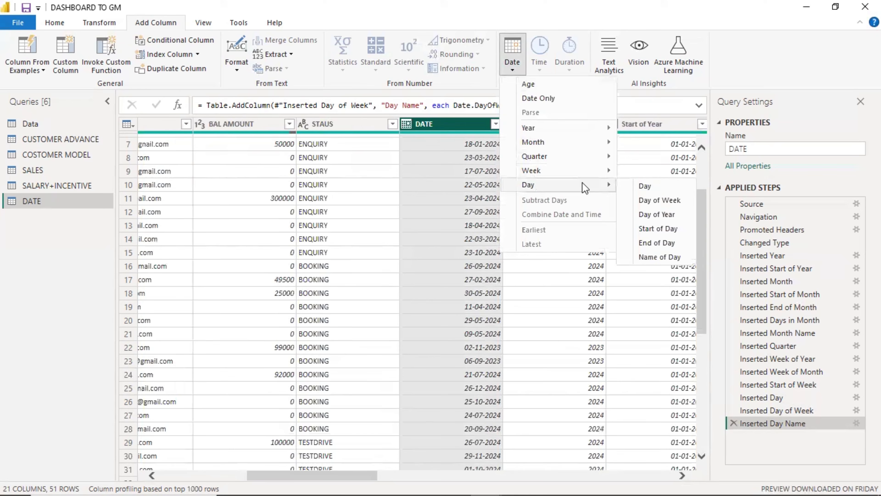
left_click(653, 214)
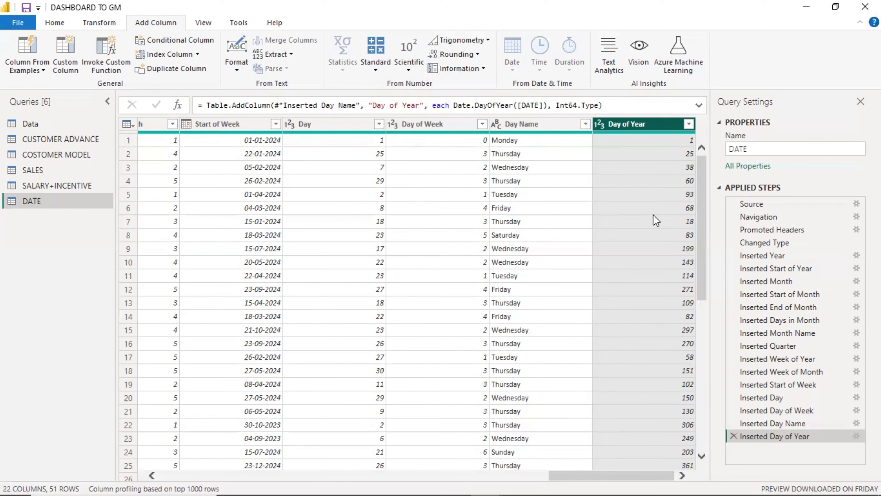
left_click(30, 124)
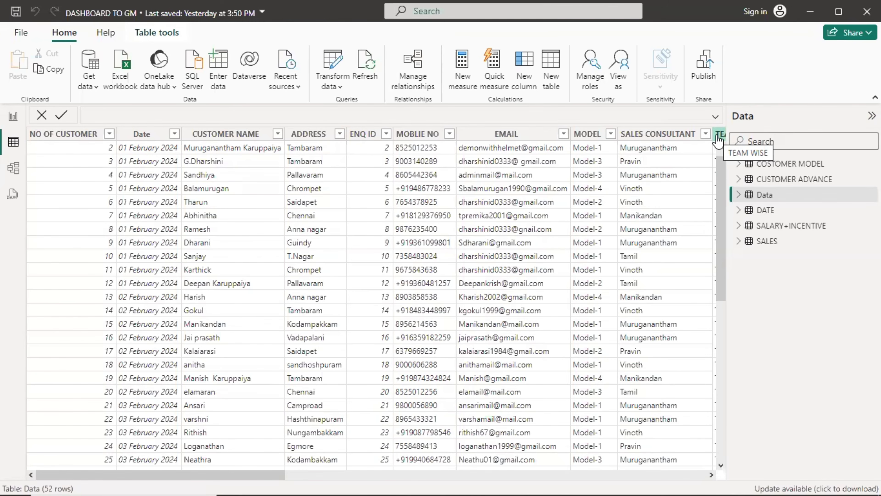
Select ADDRESS, view the GM DASHBOARD report page, then return to Power Query via Transform data.
left_click(305, 135)
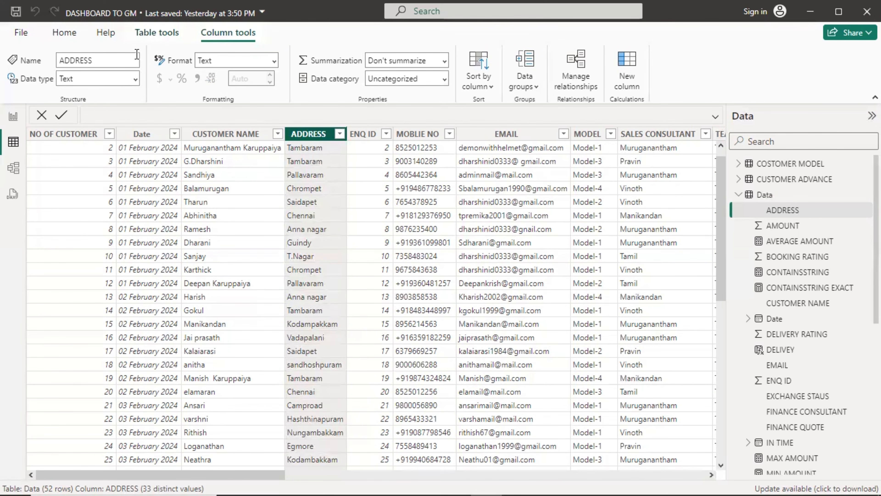
left_click(14, 119)
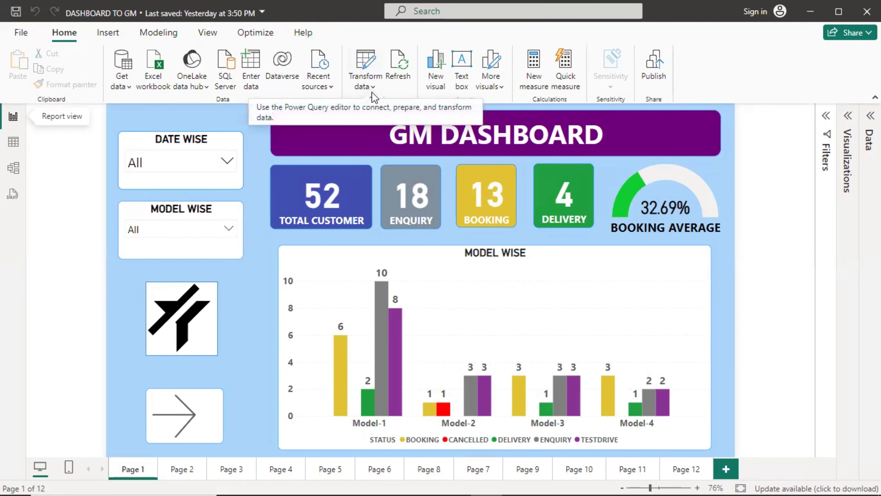
left_click(365, 64)
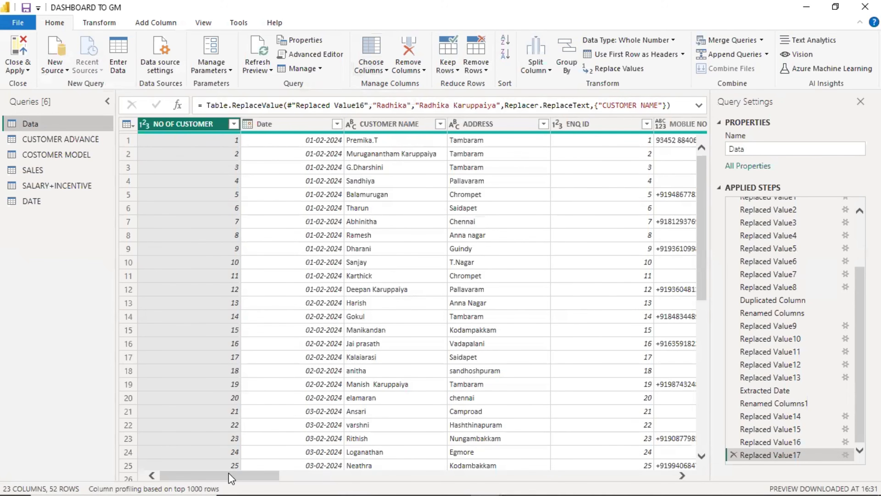
Create a lowercase copy of the ADDRESS column using Add Column's Format > lowercase.
left_click_drag(231, 479, 722, 481)
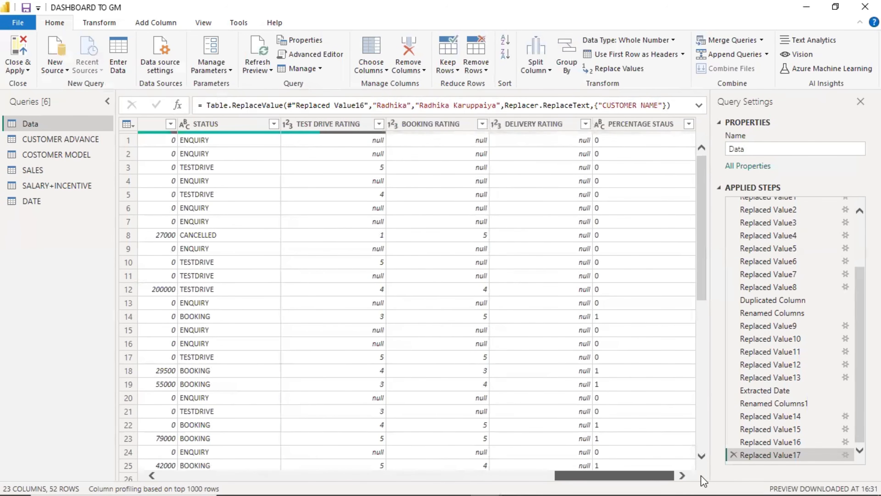
left_click_drag(639, 481, 56, 344)
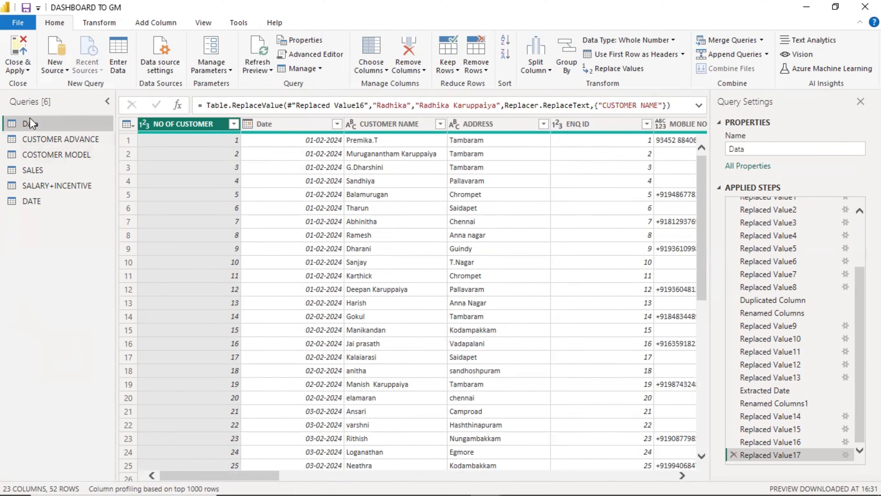
left_click(142, 23)
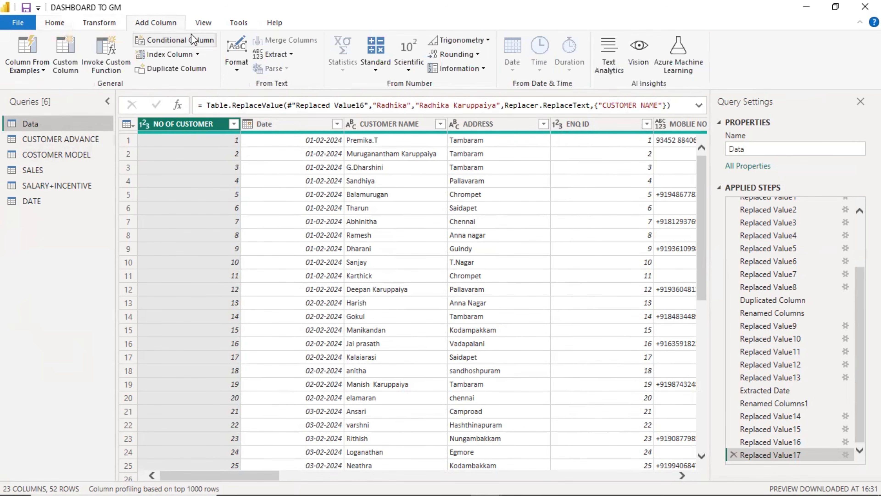
left_click(236, 70)
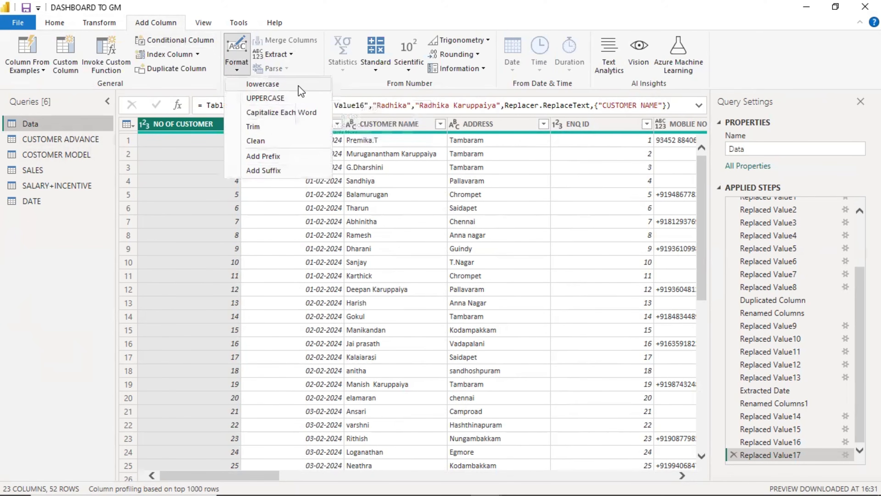
left_click(80, 244)
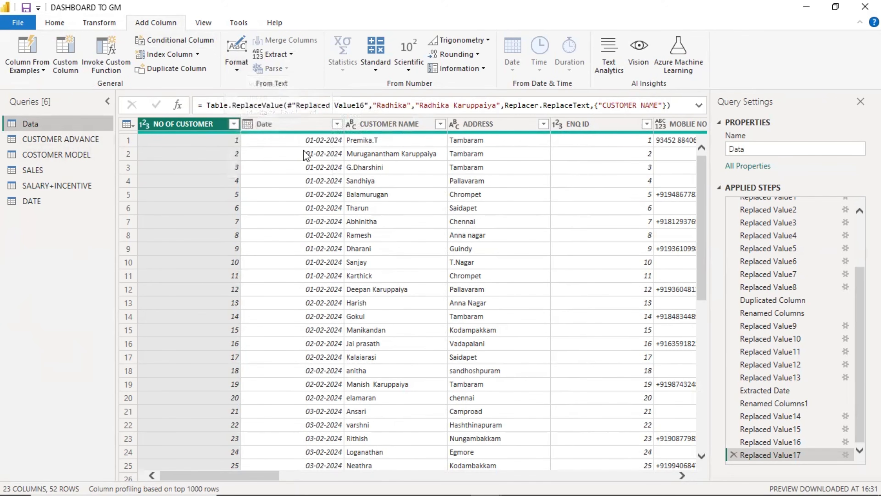
left_click(485, 120)
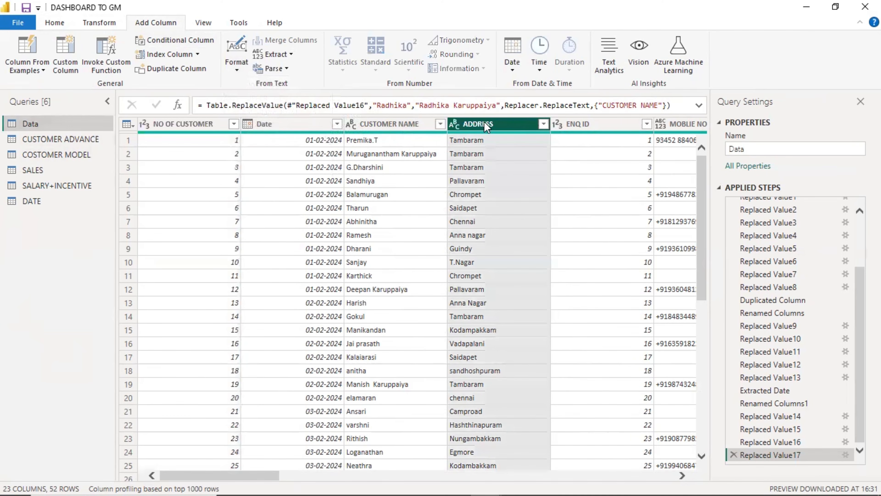
left_click(236, 62)
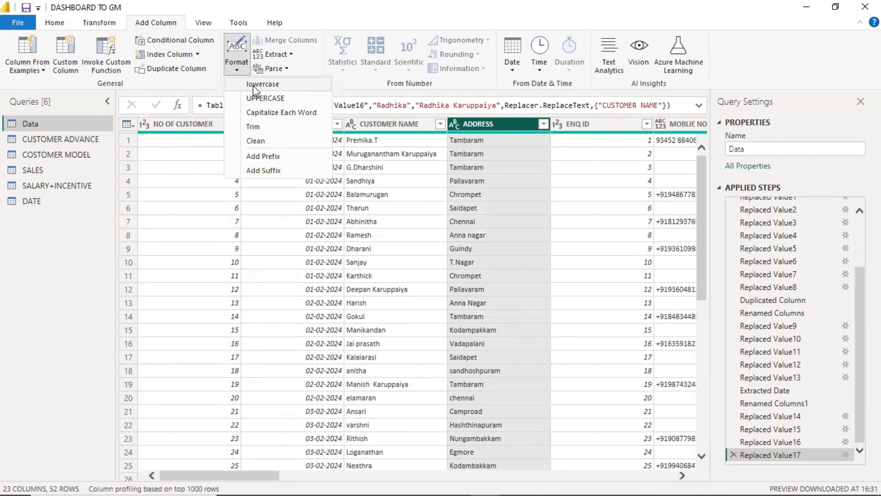
left_click(263, 84)
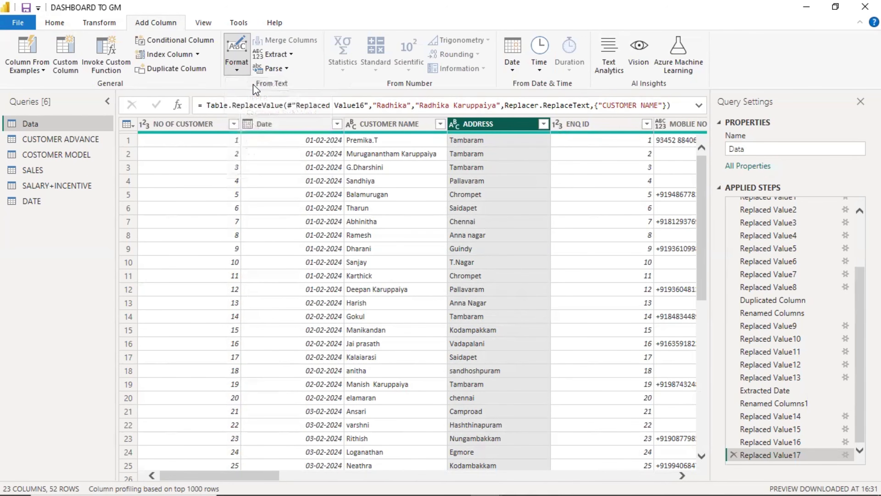
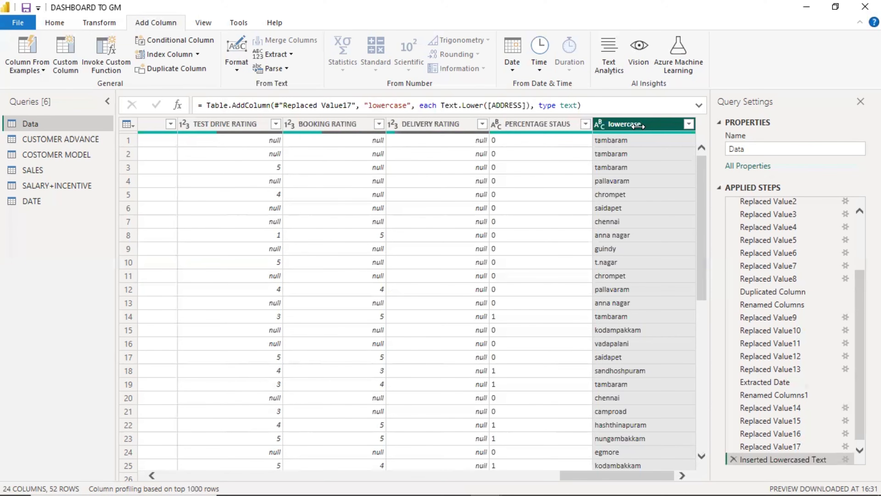
Add an UPPERCASE copy of the ADDRESS column, bringing the query to 25 columns.
left_click_drag(645, 474, 258, 468)
left_click(424, 125)
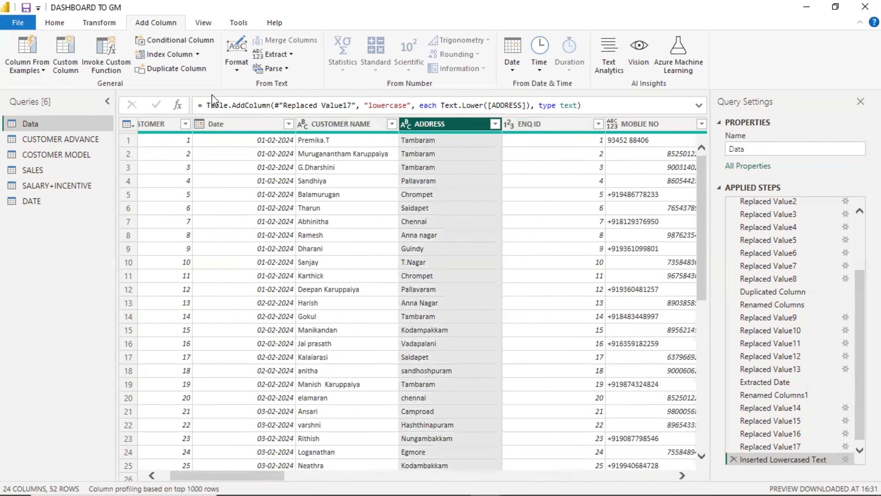
left_click(234, 66)
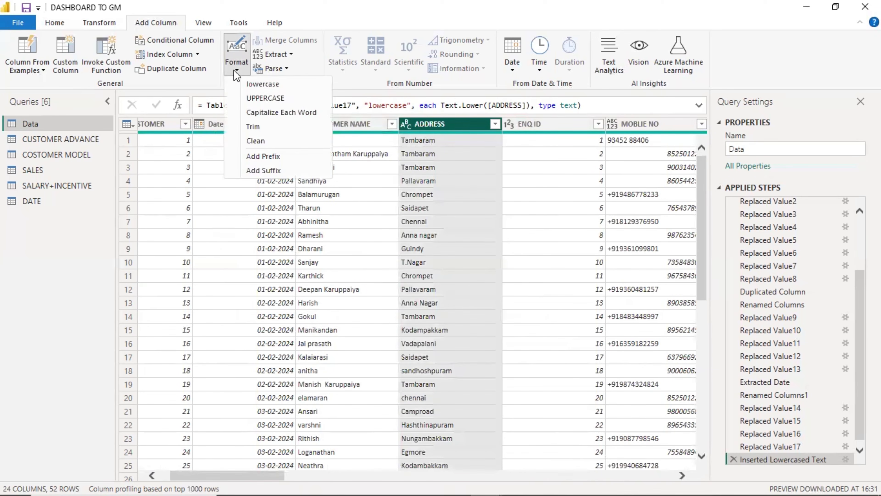
left_click(255, 98)
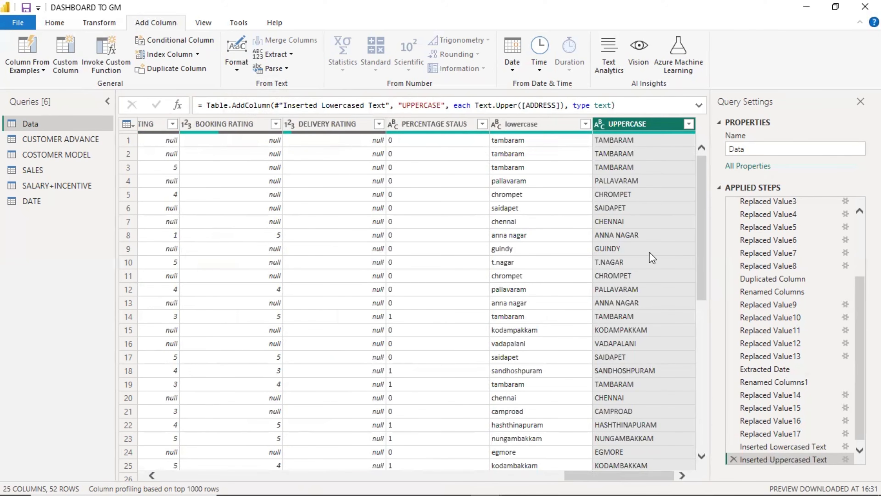
left_click_drag(614, 471, 240, 472)
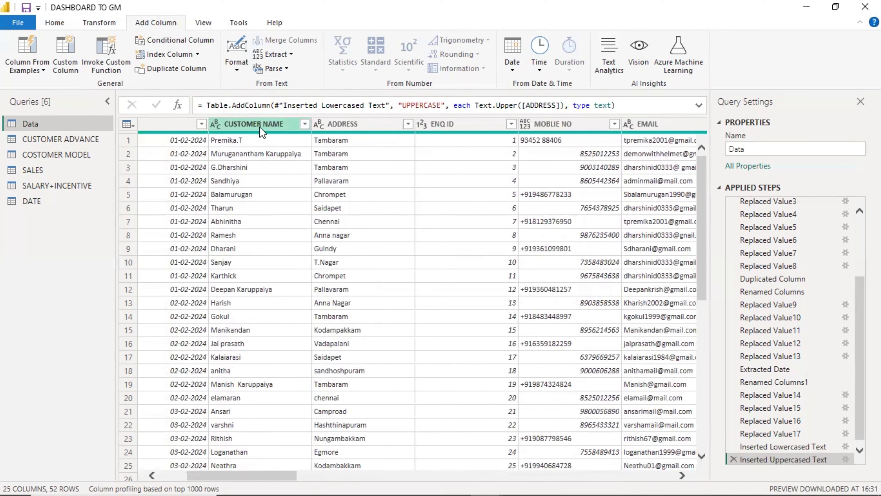
Create a Capitalize Each Word column of proper-case names from CUSTOMER NAME.
left_click(251, 124)
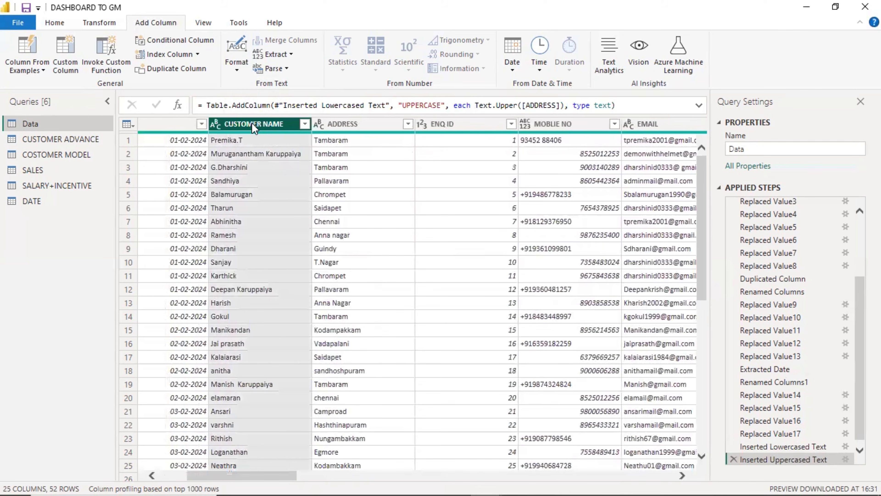
left_click(237, 73)
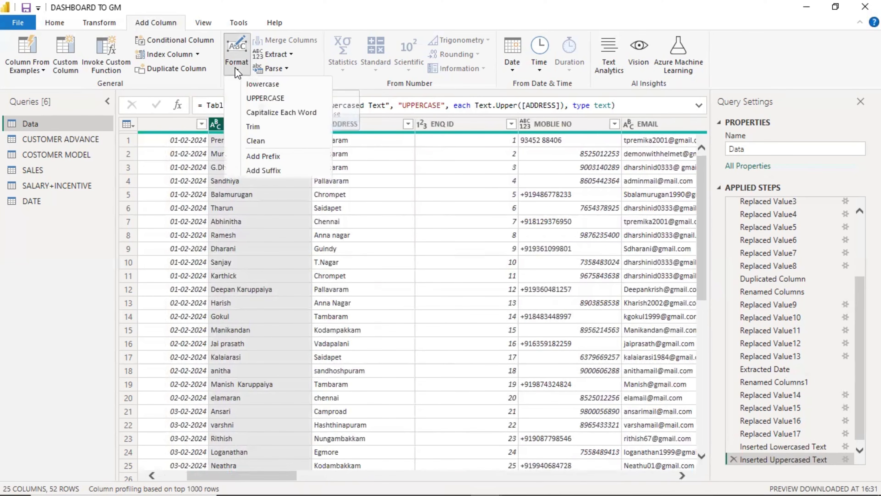
left_click(249, 112)
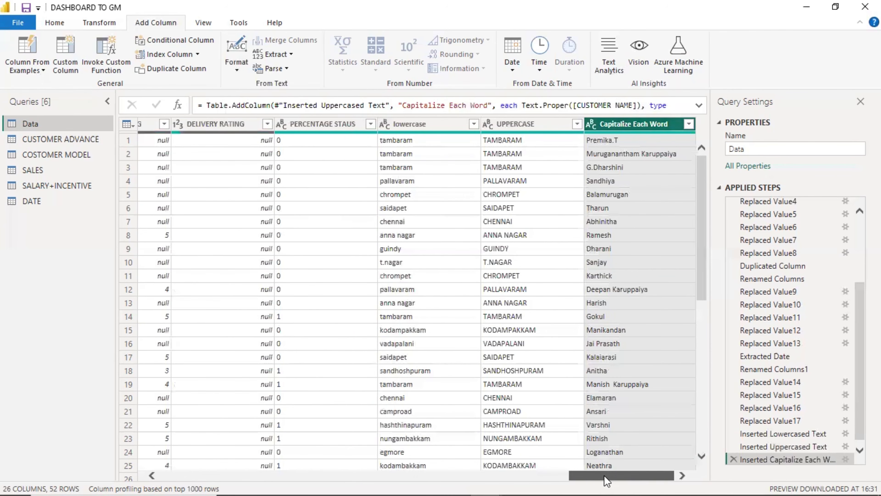
left_click_drag(603, 475, 231, 476)
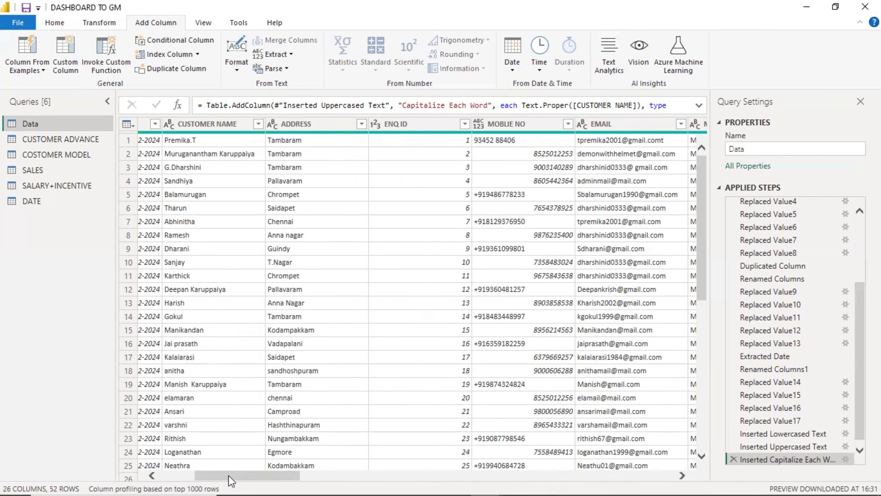
left_click_drag(230, 475, 602, 476)
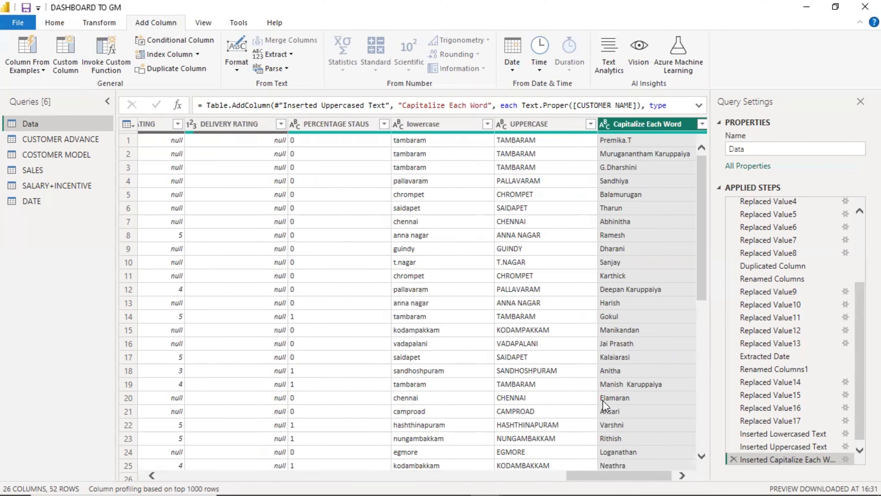
left_click_drag(615, 475, 202, 473)
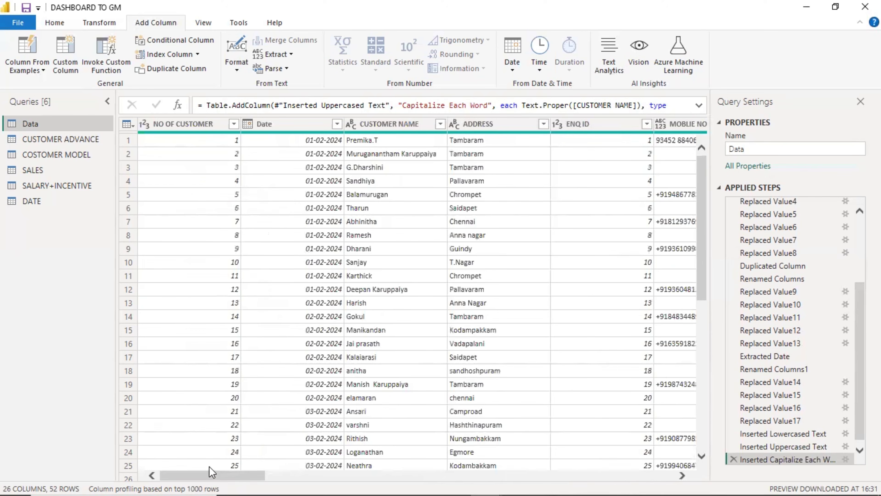
Add a Trim copy of CUSTOMER NAME, then reopen and dismiss the Format menu.
left_click(392, 123)
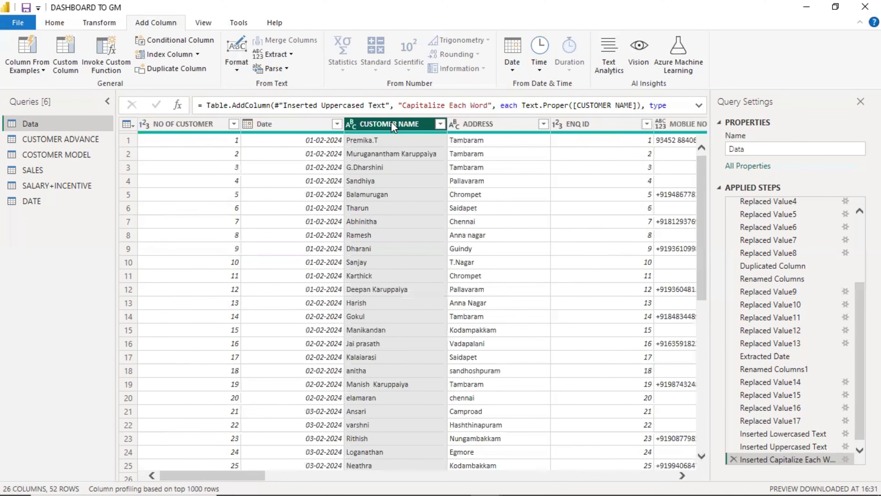
left_click(239, 65)
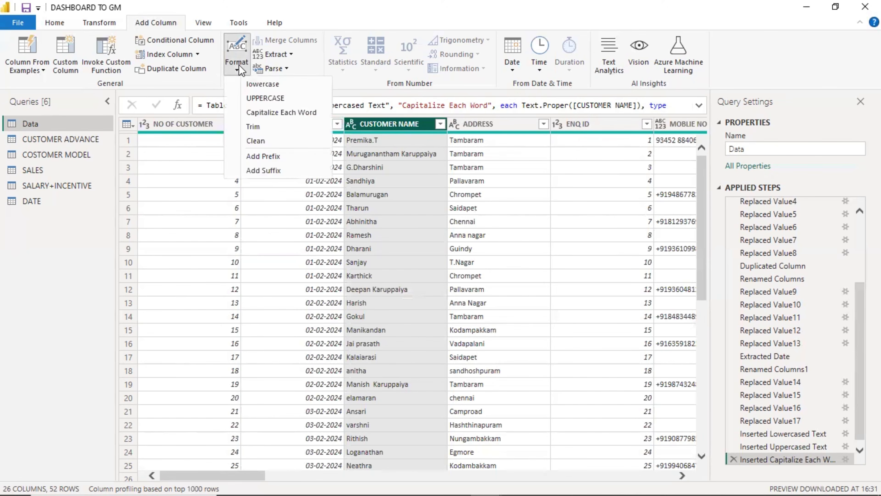
left_click(255, 123)
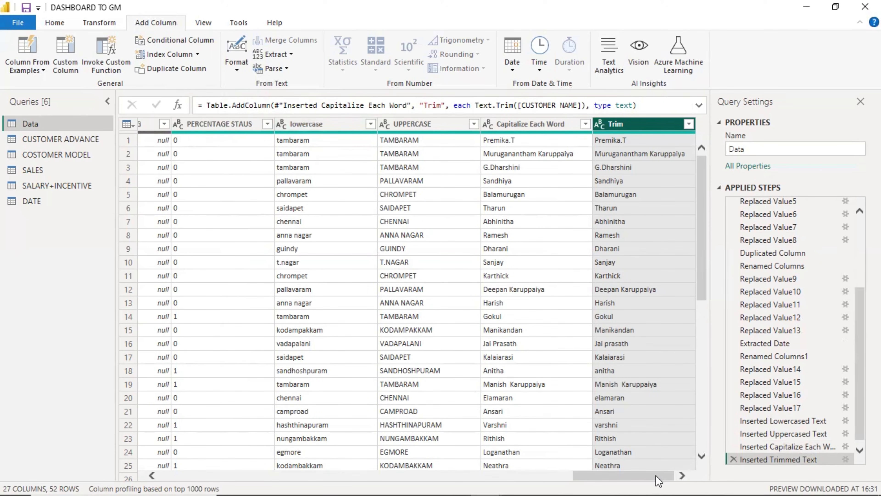
left_click_drag(656, 475, 243, 475)
left_click(237, 71)
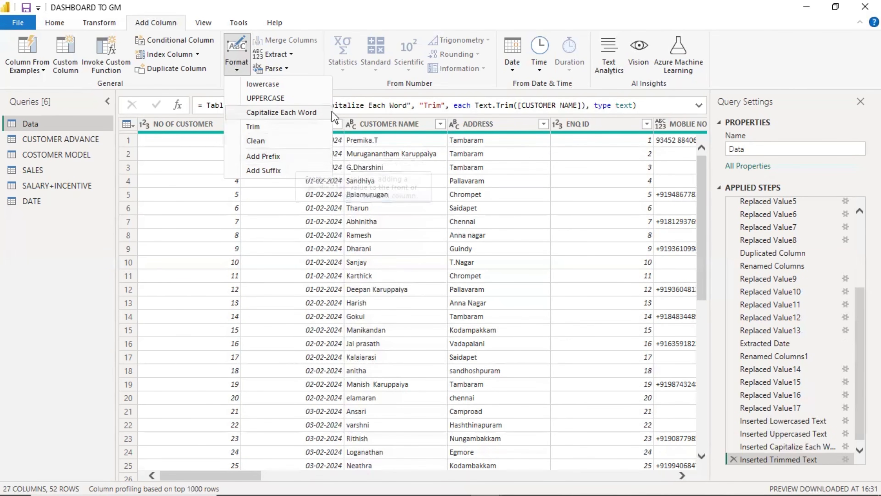
left_click(374, 122)
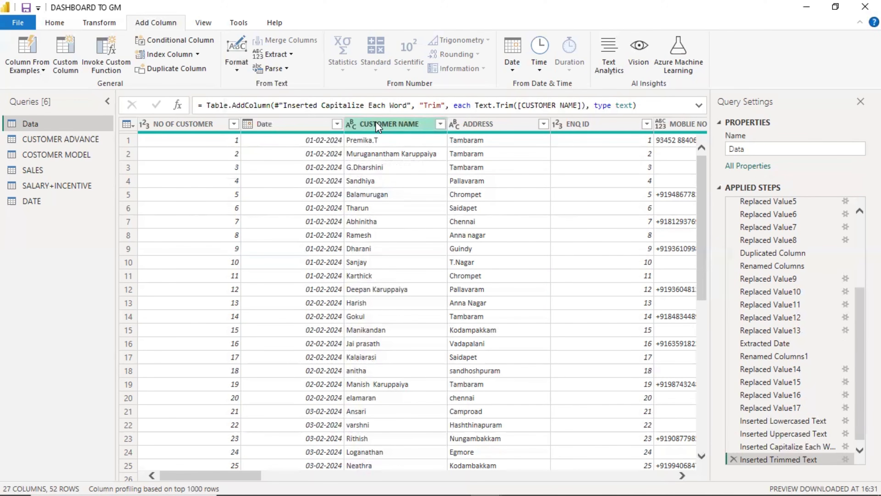
Add a Prefix column that puts 'Mr' before each SALES CONSULTANT name.
left_click_drag(178, 475, 284, 449)
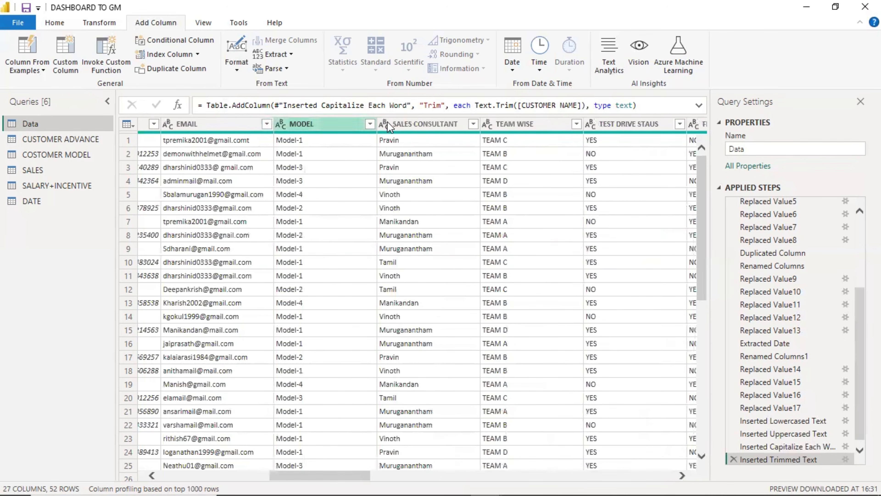
left_click(422, 123)
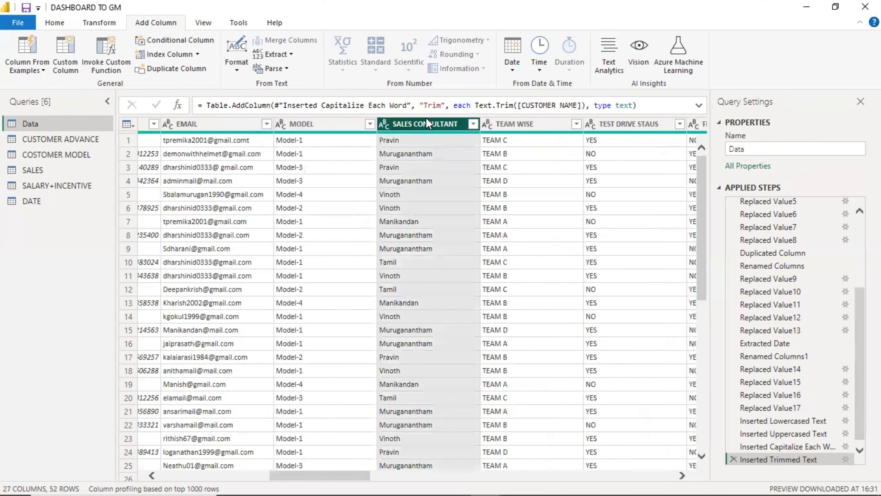
left_click(237, 64)
left_click(267, 157)
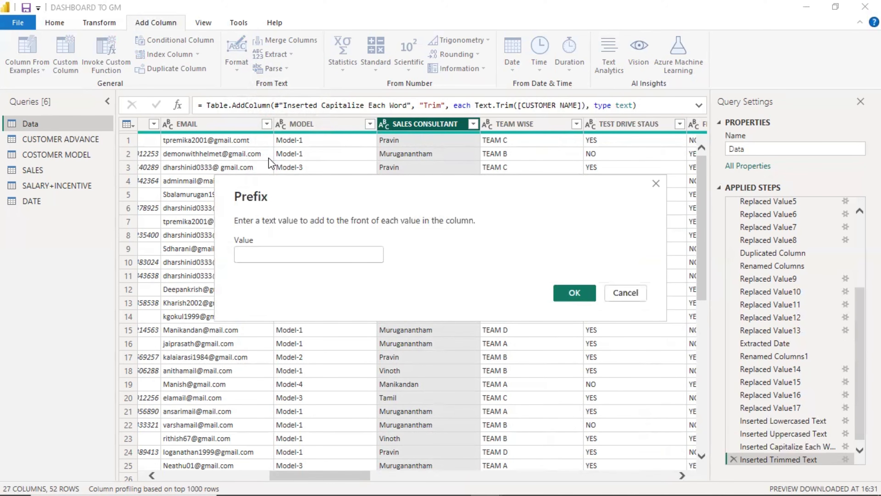
type("m")
key("BackSpace")
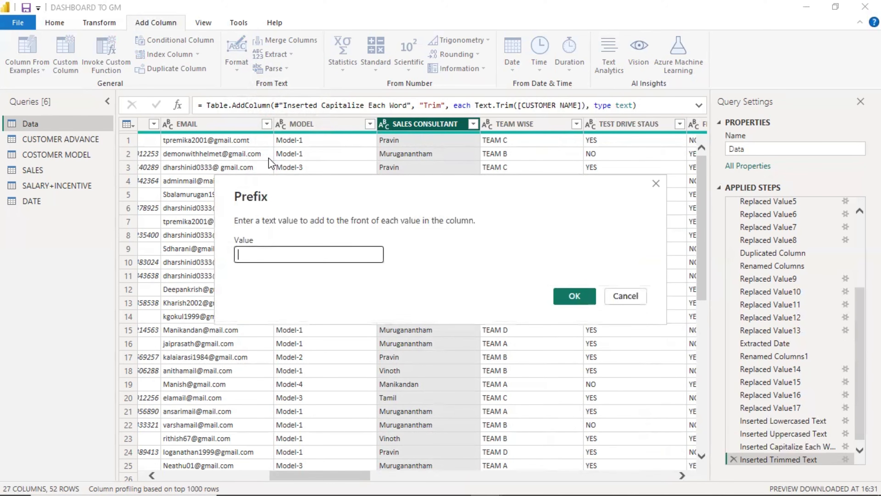
type("Mr")
left_click(578, 295)
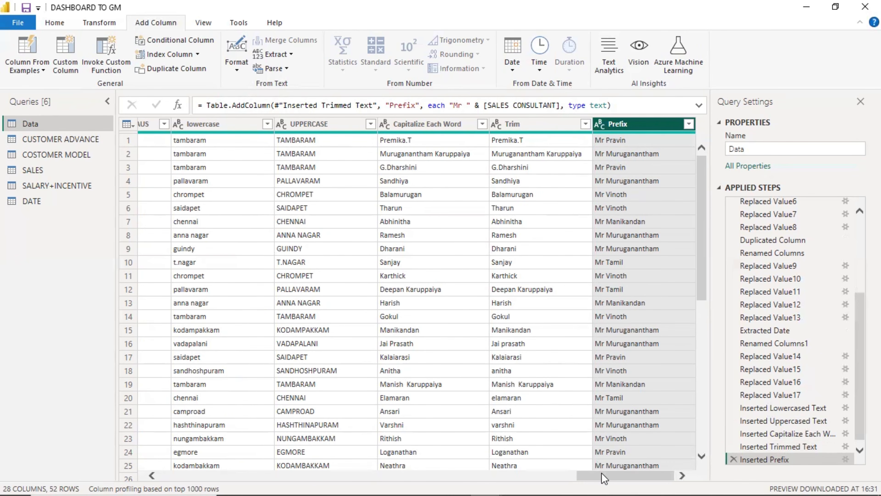
left_click_drag(604, 478, 221, 467)
Create a Suffix column appending 'Chennai' to every ADDRESS value.
left_click(386, 122)
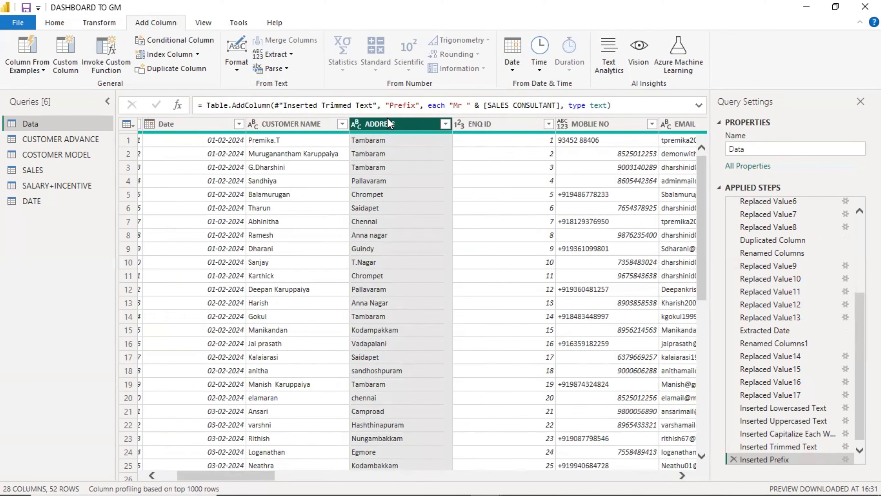
left_click(237, 62)
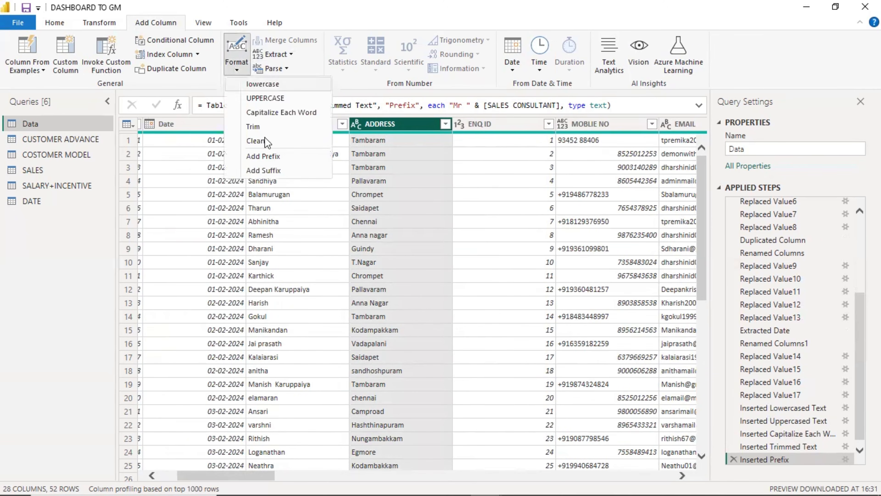
left_click(269, 170)
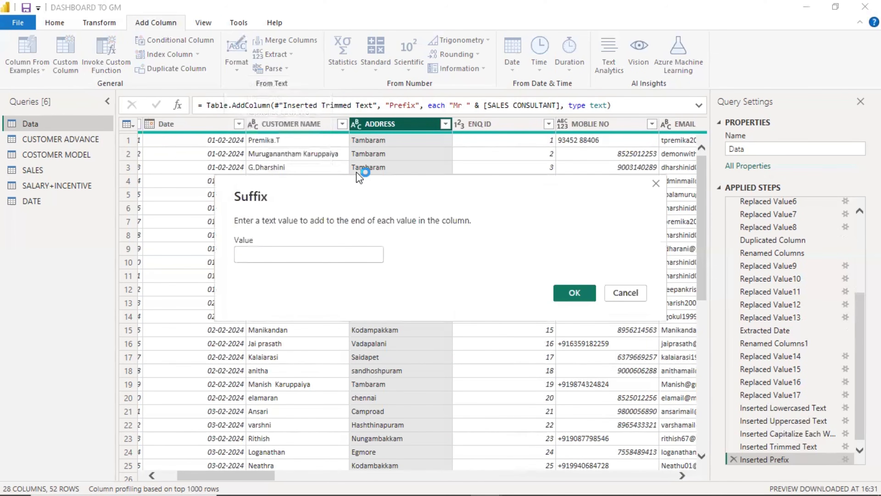
type("C")
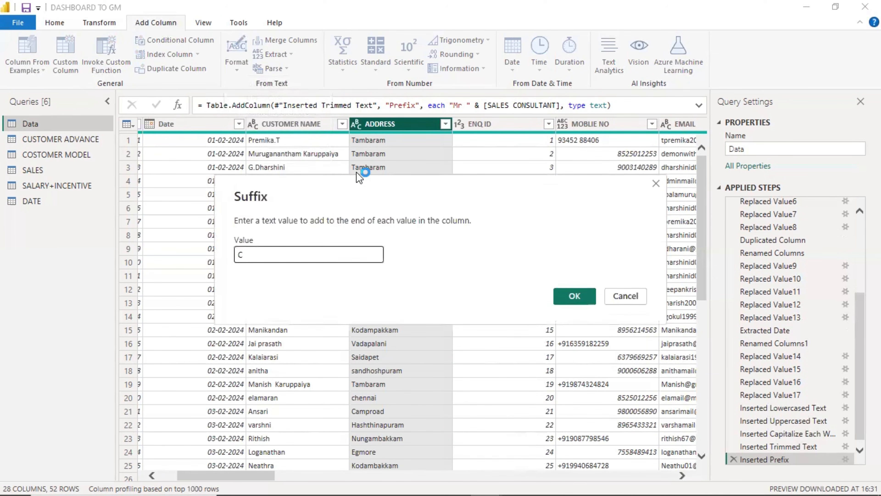
type("hennai")
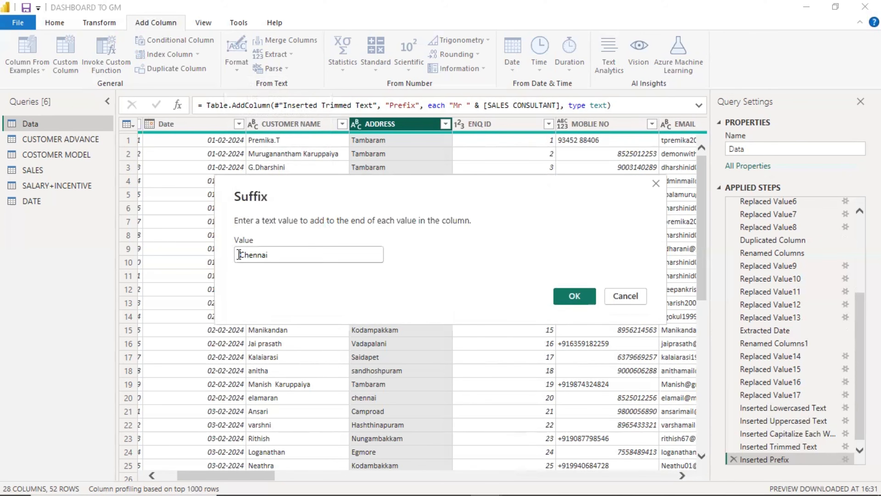
left_click(574, 295)
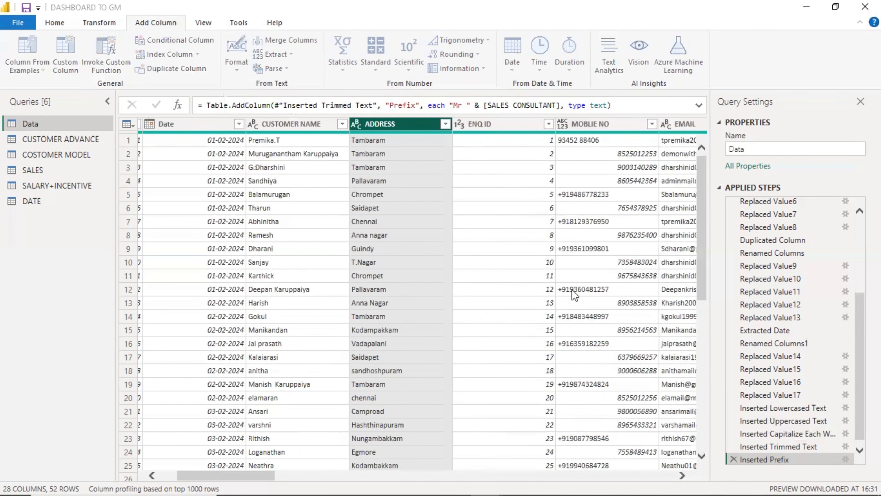